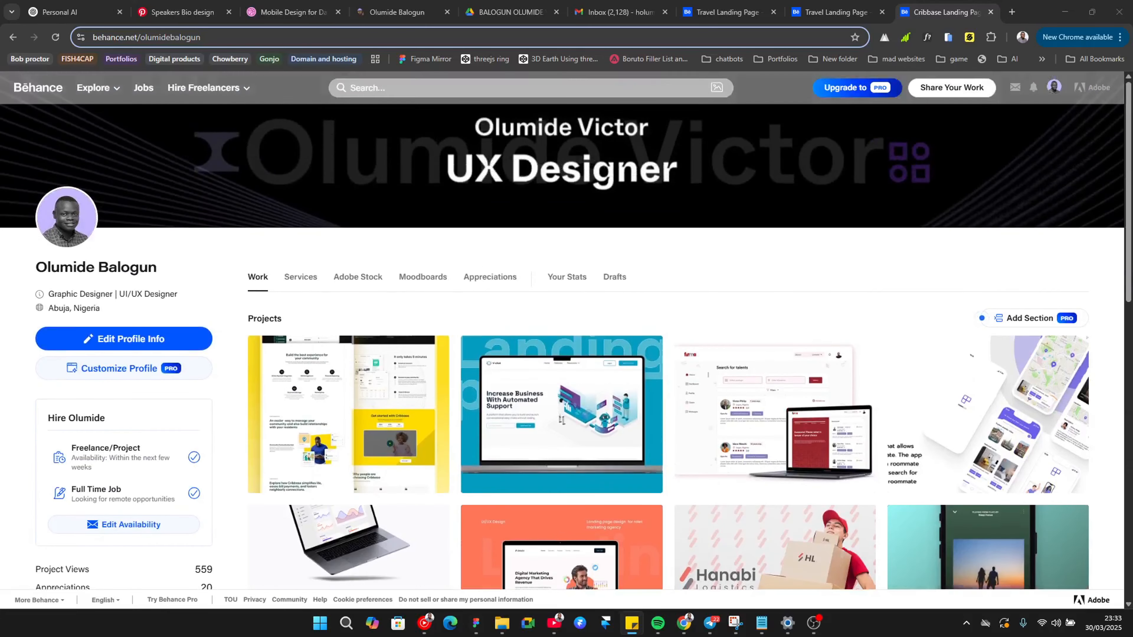
# Look through the project covers on the Behance profile's work page
pyautogui.scroll(-3, 566, 312)
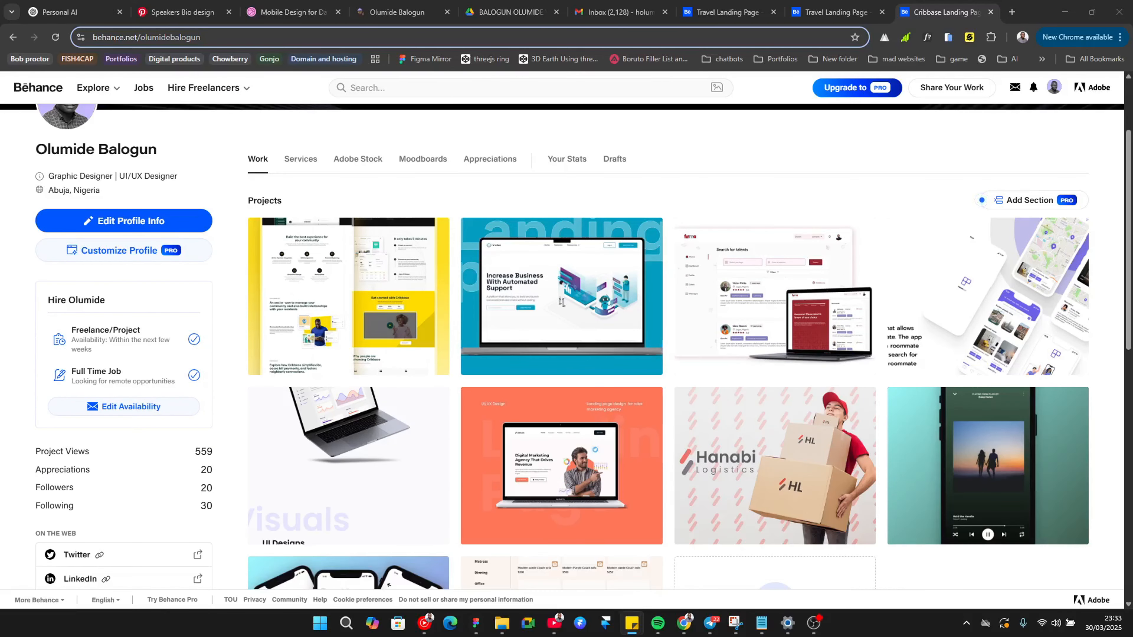
pyautogui.scroll(-4, 566, 346)
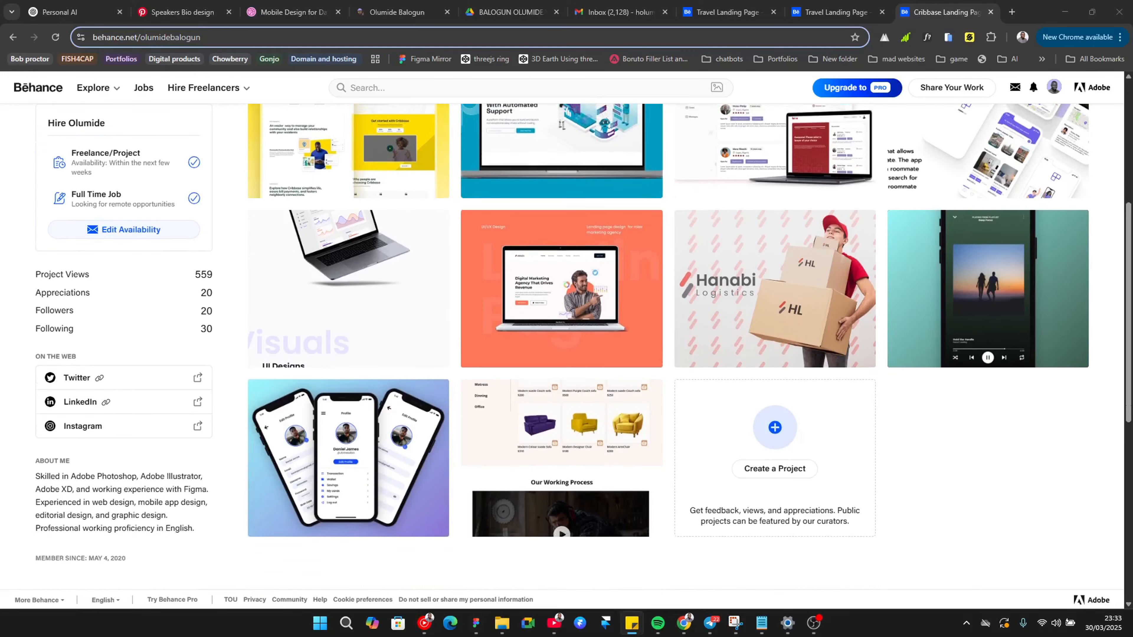
pyautogui.scroll(-6, 566, 346)
pyautogui.scroll(9, 566, 347)
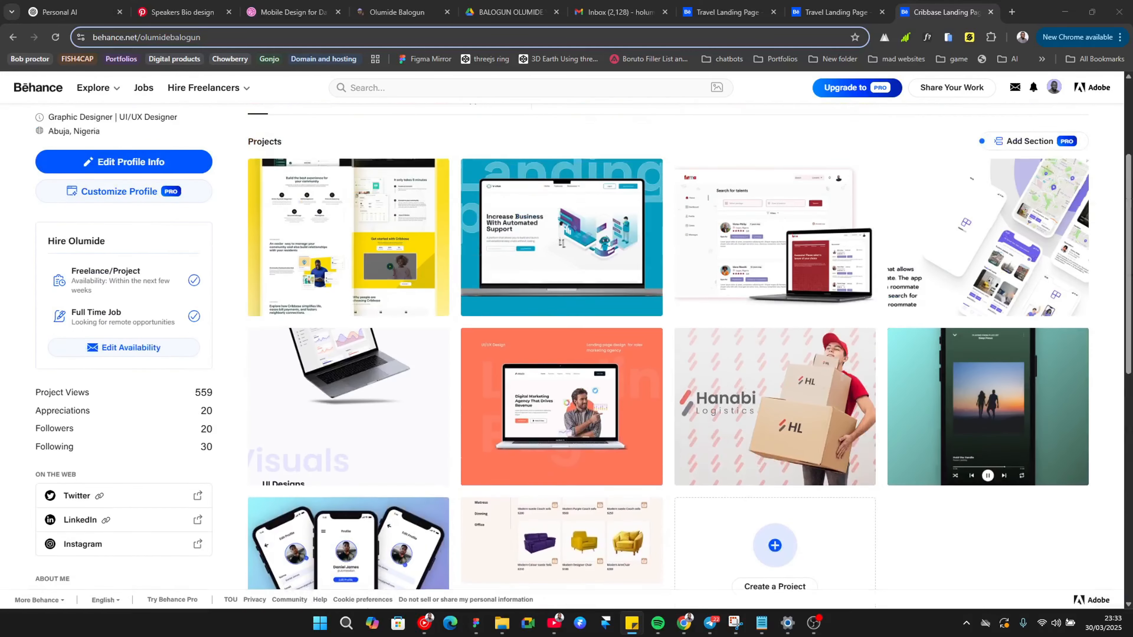
pyautogui.scroll(4, 566, 346)
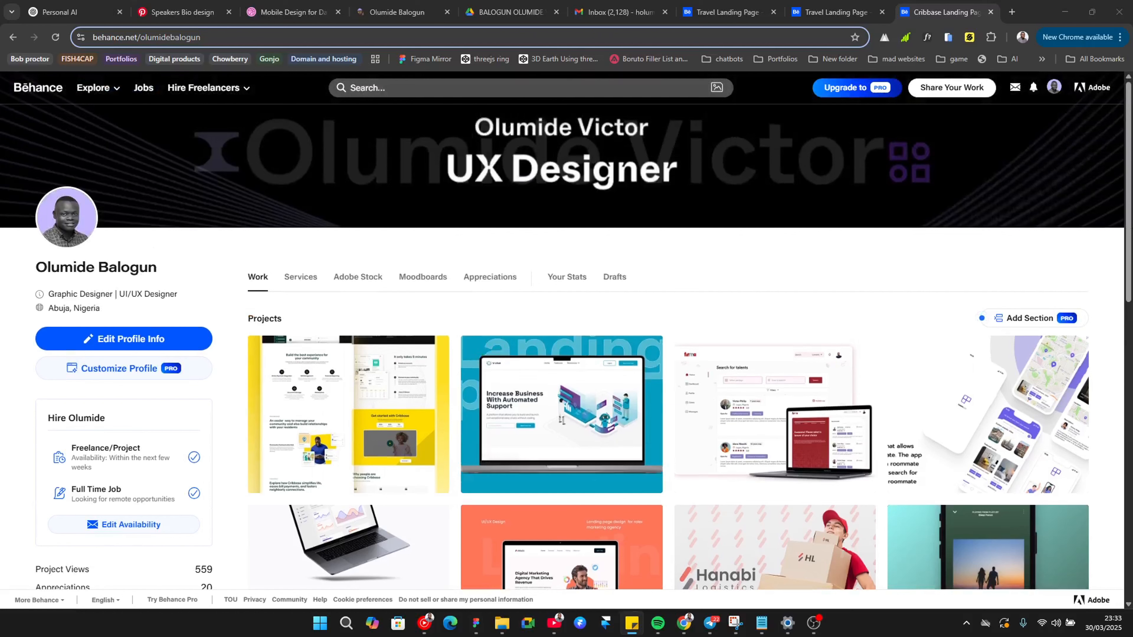
pyautogui.scroll(-3, 567, 347)
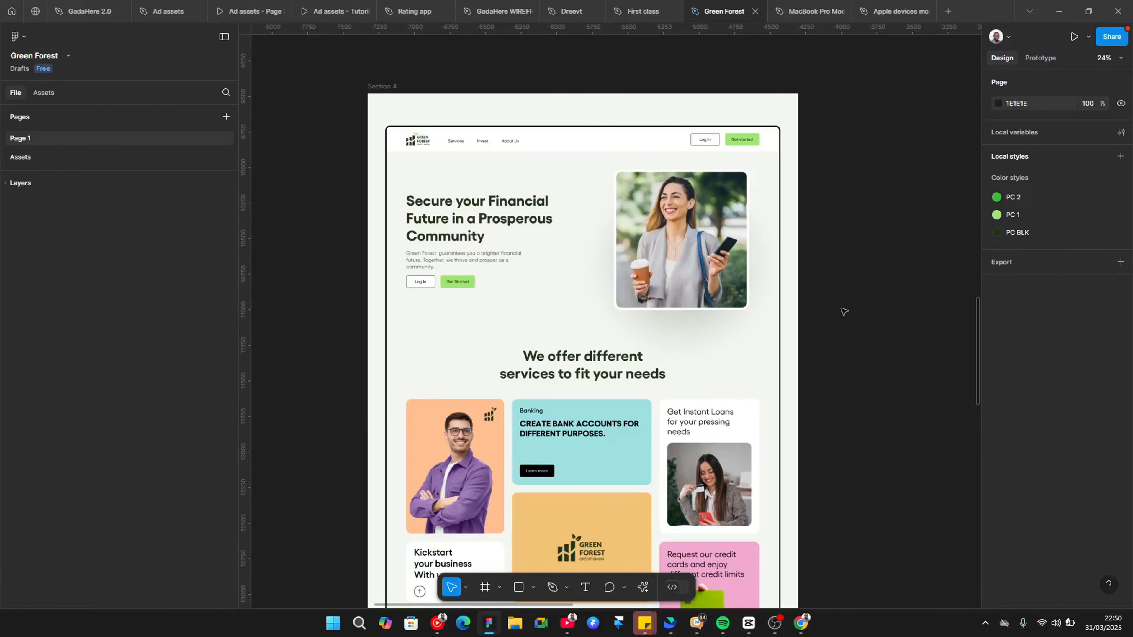
# Review the Green Forest presentation in Figma, covering the laptop mockup, page previews, typography, color palette and full landing page
pyautogui.scroll(20, 607, 364)
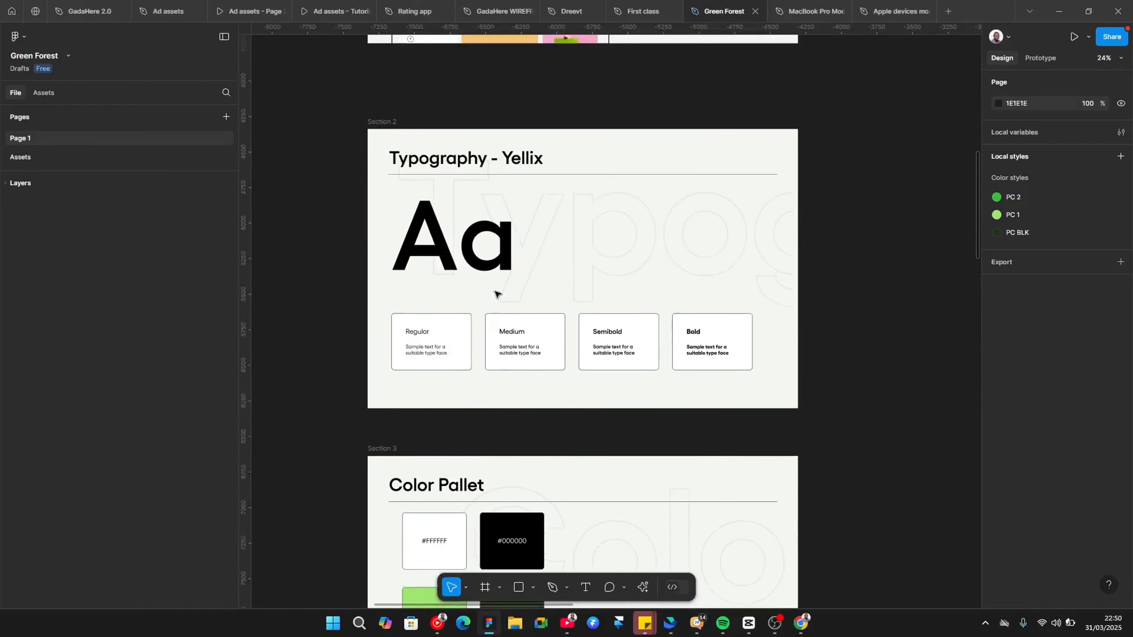
pyautogui.scroll(10, 497, 294)
pyautogui.scroll(-5, 498, 294)
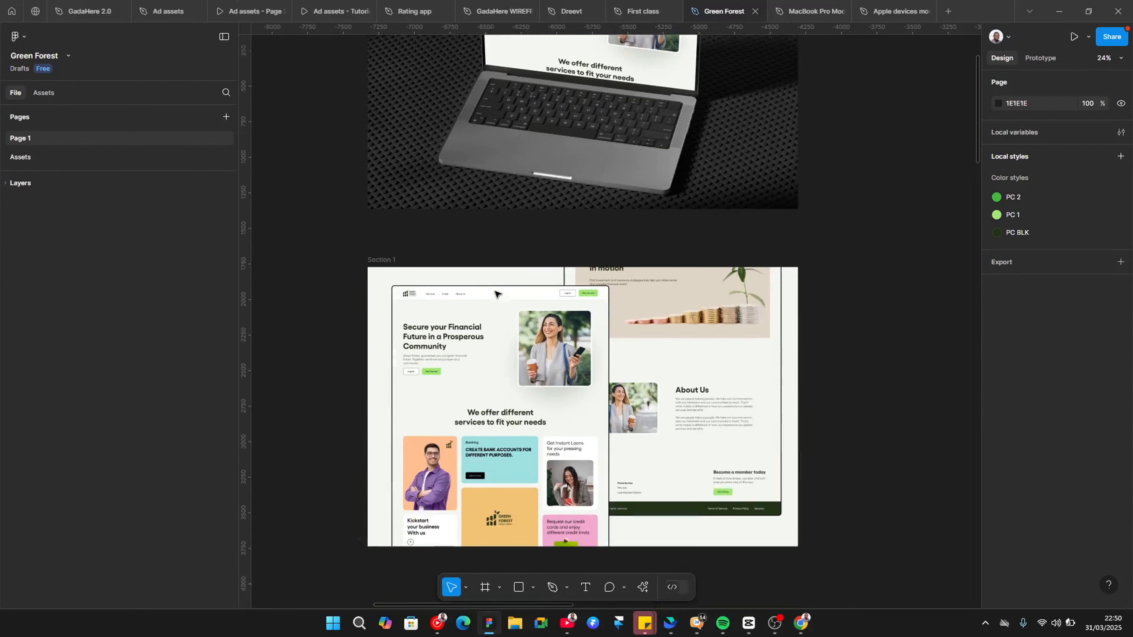
pyautogui.scroll(1, 497, 294)
pyautogui.scroll(-9, 497, 294)
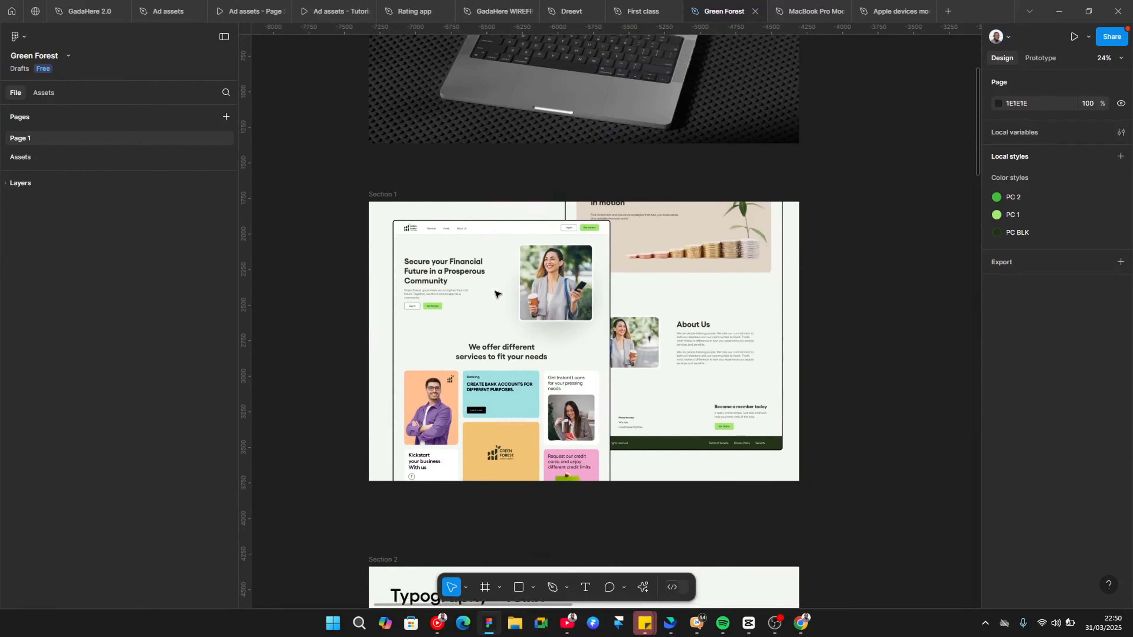
pyautogui.scroll(-20, 497, 294)
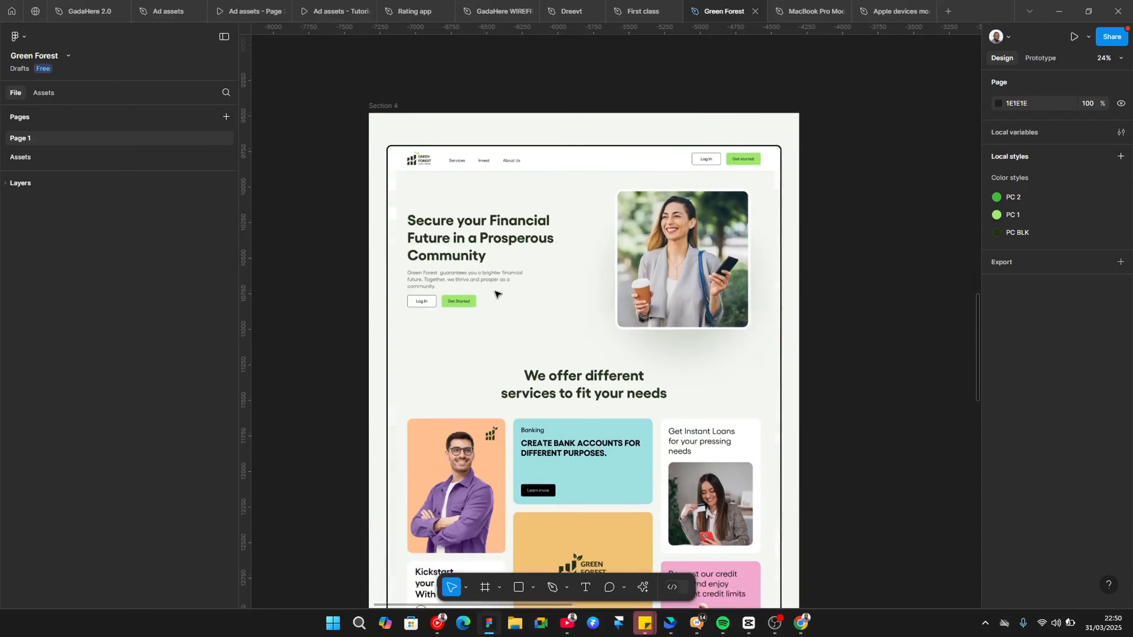
pyautogui.scroll(-20, 497, 294)
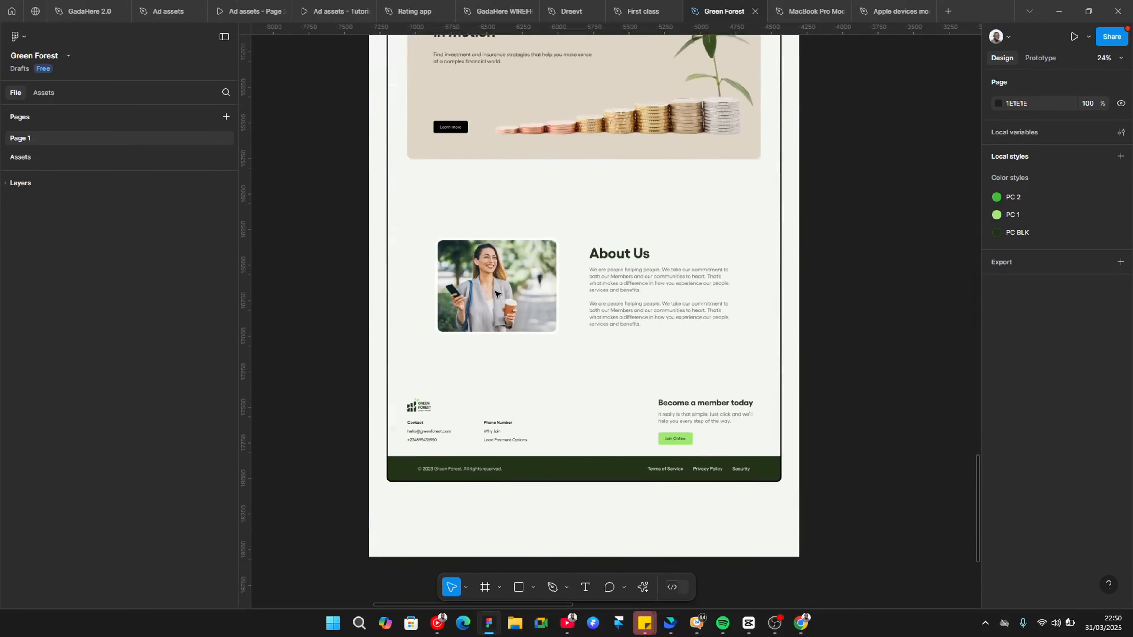
pyautogui.scroll(-18, 498, 294)
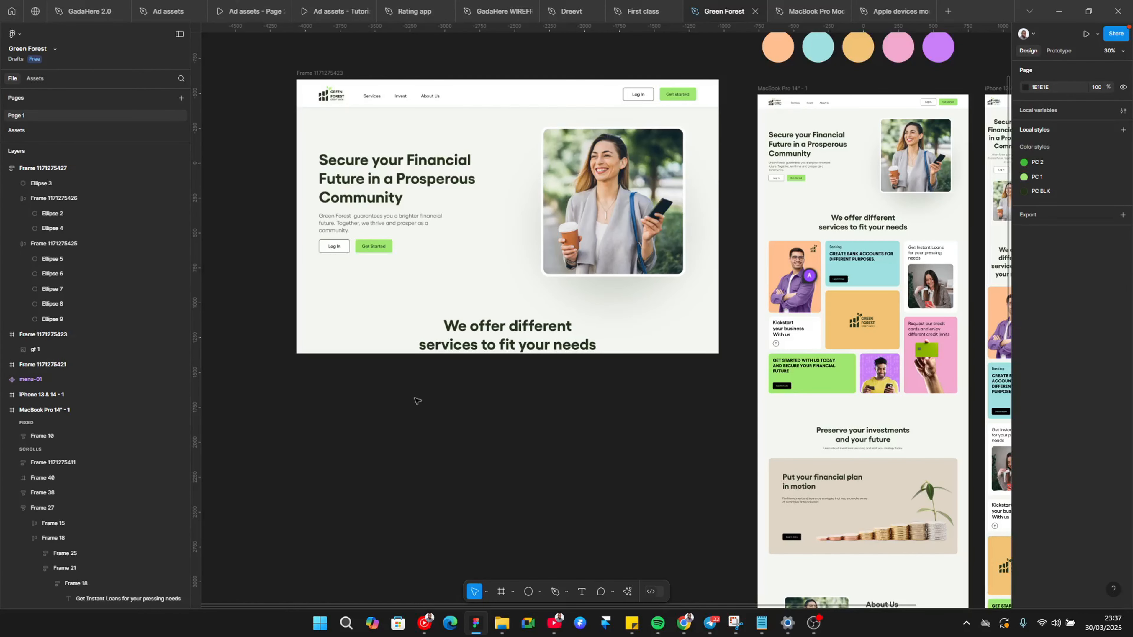
# Look over the source Green Forest landing page frames on the canvas, including the hero, desktop and mobile designs
pyautogui.scroll(2, 417, 400)
pyautogui.scroll(1, 425, 413)
pyautogui.scroll(-3, 425, 413)
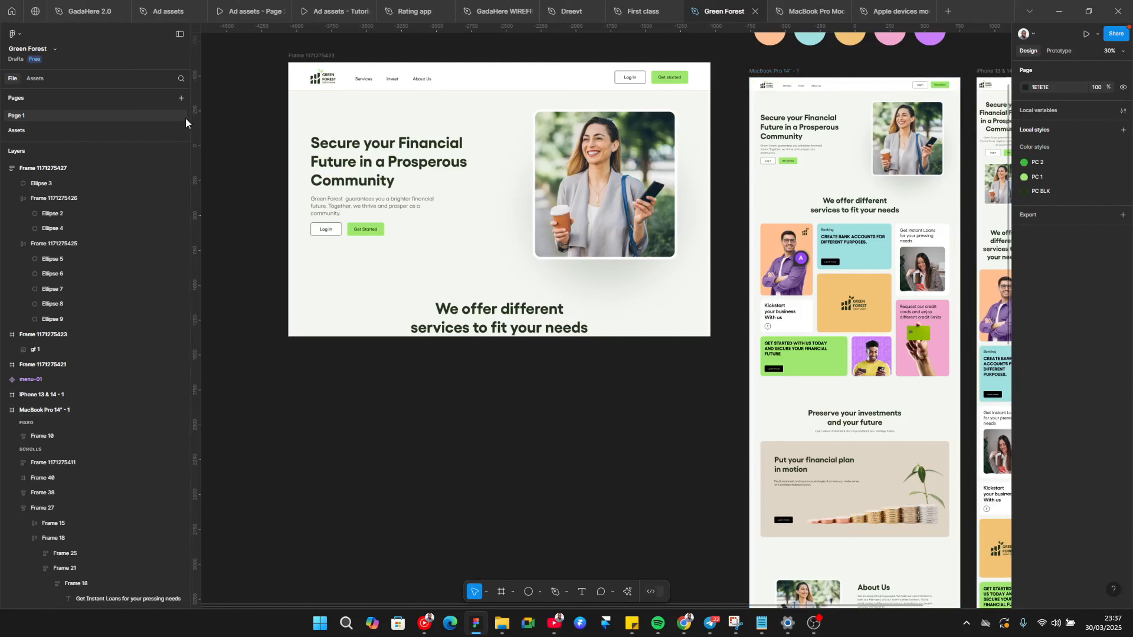
pyautogui.scroll(-3, 806, 217)
pyautogui.scroll(6, 806, 218)
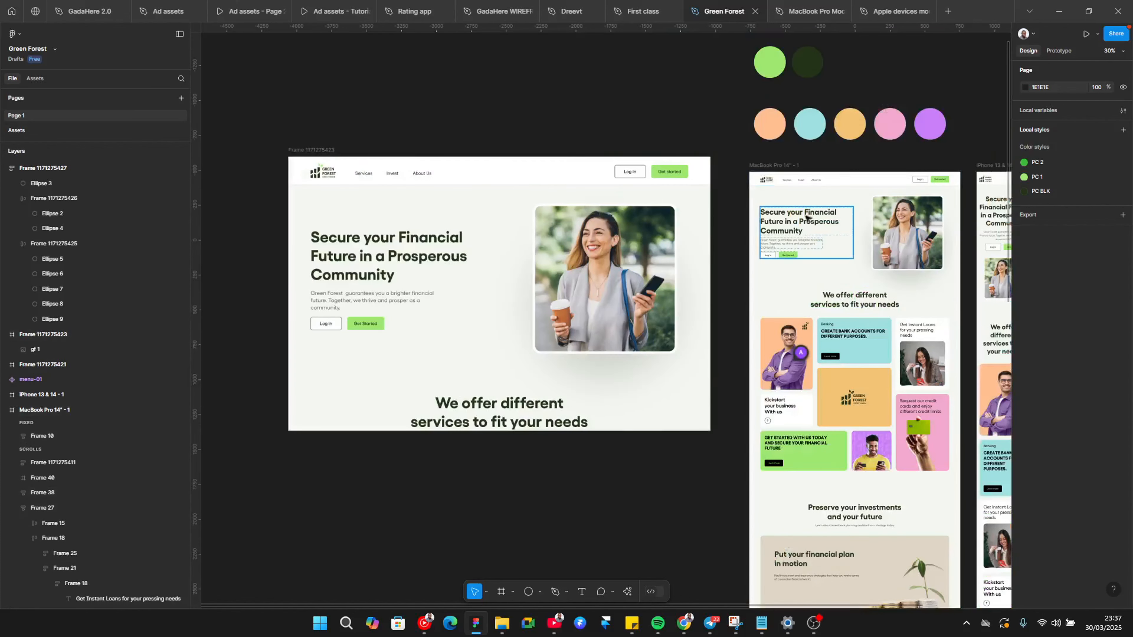
pyautogui.scroll(-2, 806, 218)
pyautogui.moveTo(832, 288); pyautogui.dragTo(761, 217)
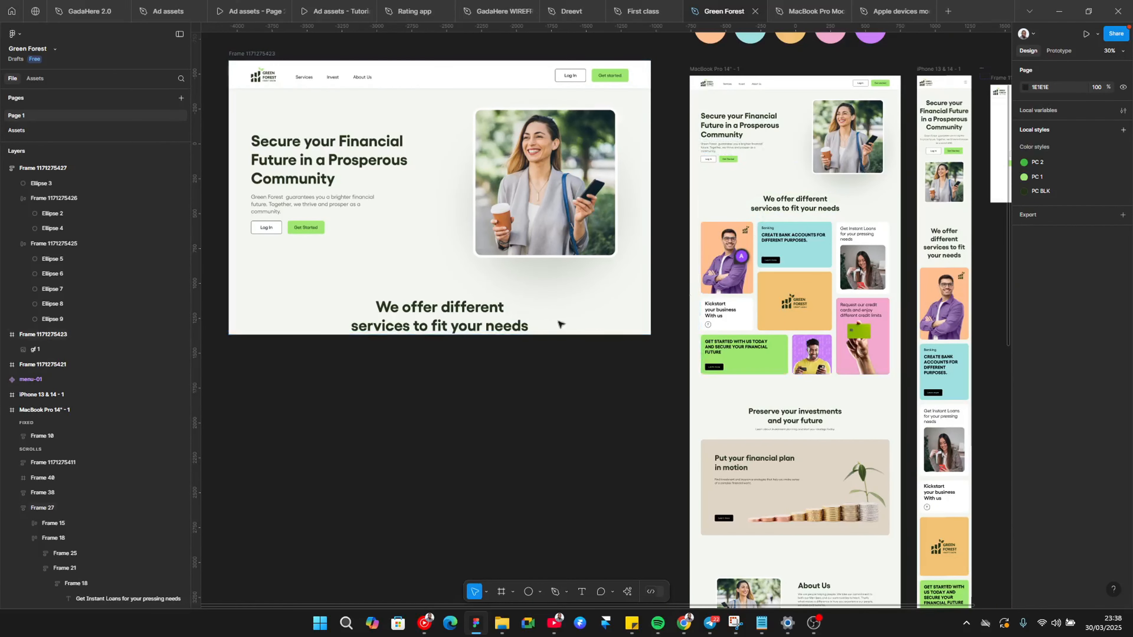
pyautogui.moveTo(509, 440); pyautogui.dragTo(601, 425)
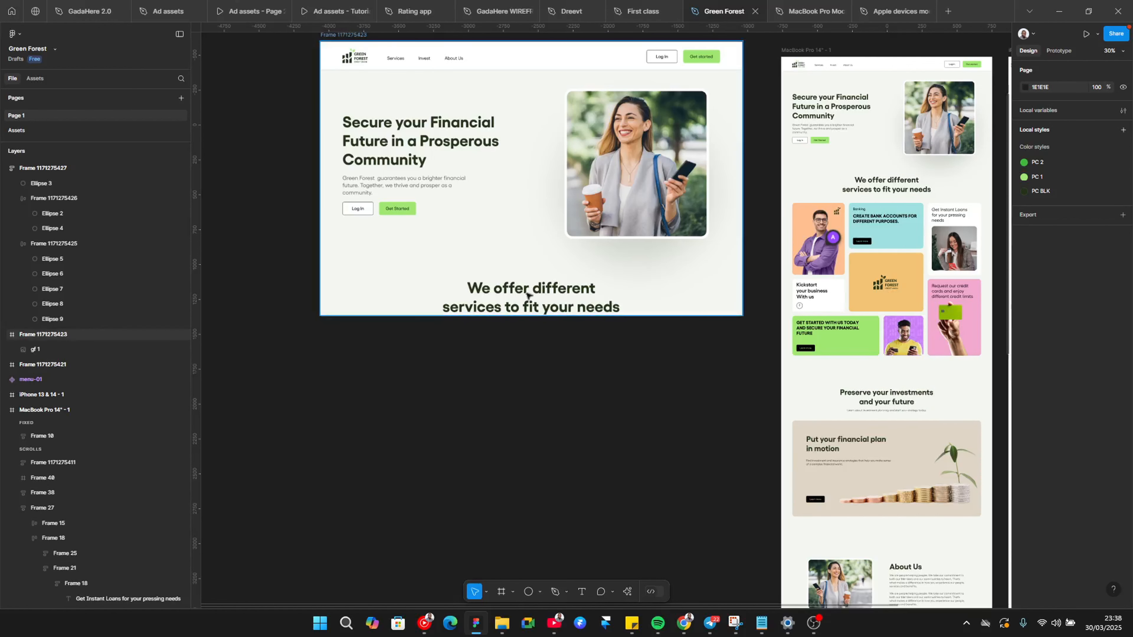
# Switch to Chrome and show the Behance project "Travel Landing Page - Photography Website"
pyautogui.hotkey('alt', 'Tab')
pyautogui.hotkey('alt', 'Tab')
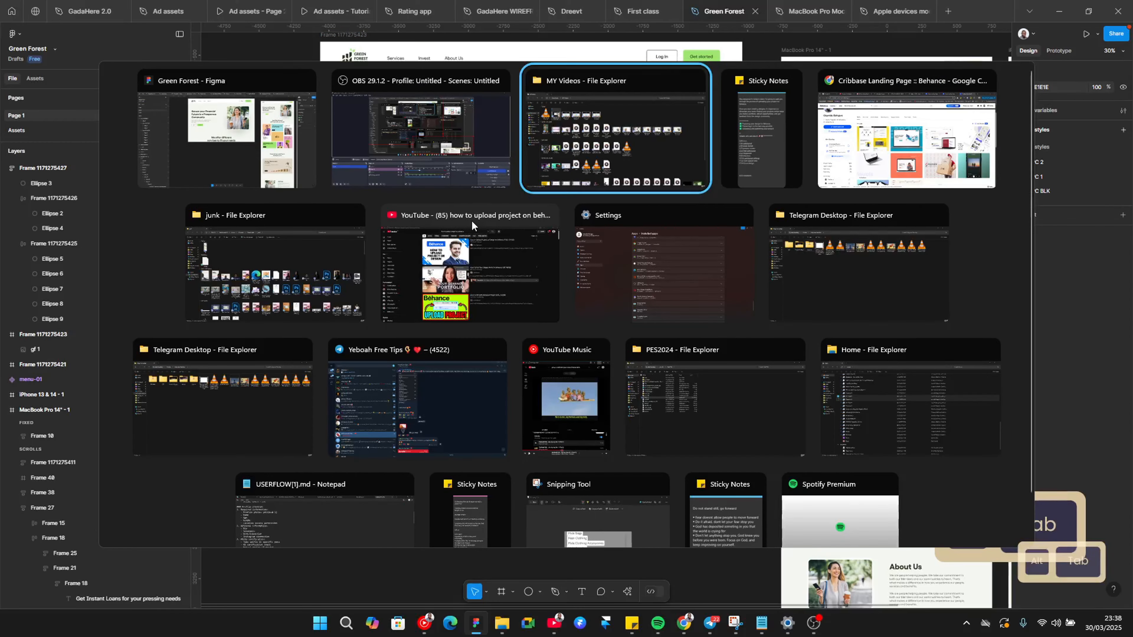
pyautogui.hotkey('alt', 'Tab')
pyautogui.hotkey('alt', 'Tab')
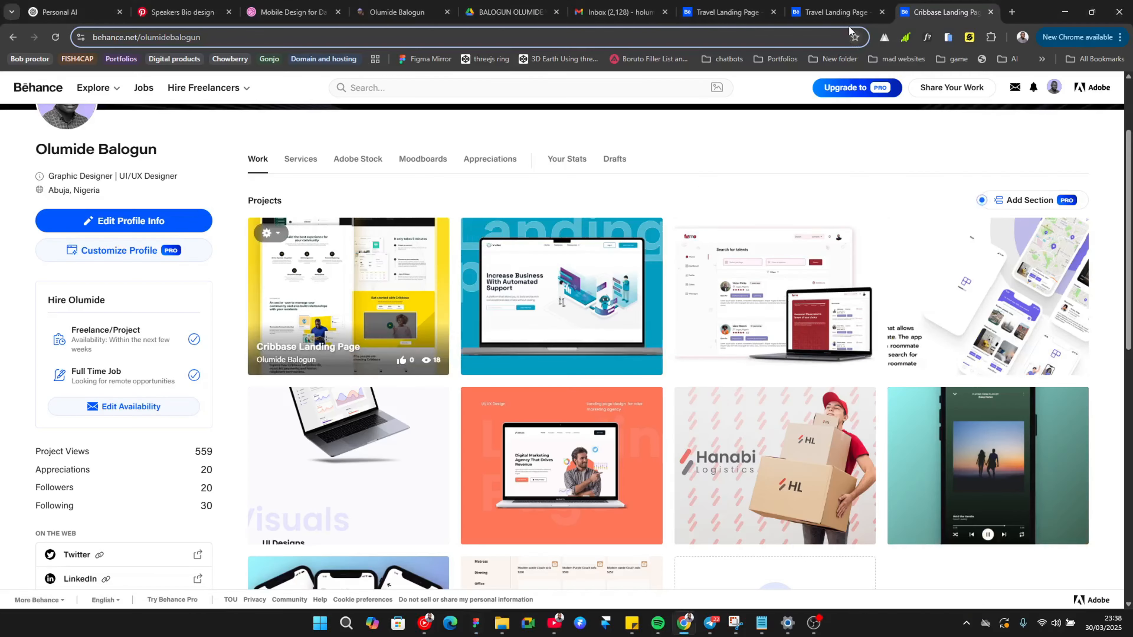
pyautogui.click(836, 12)
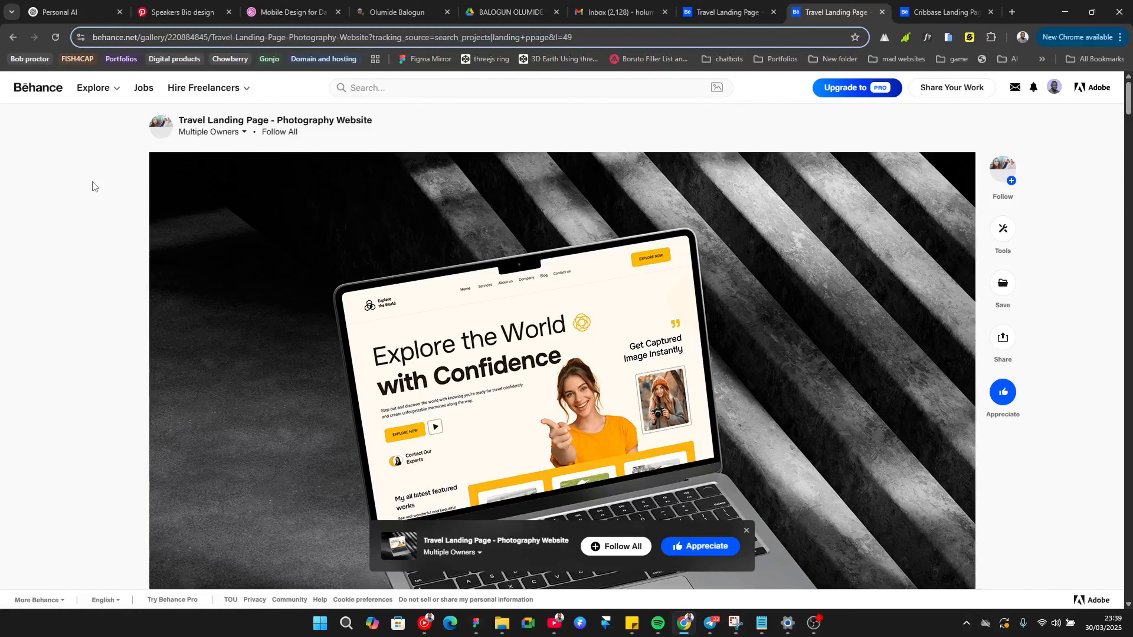
# Examine how the travel project presents its laptop cover mockup, contact line, overlapping page previews and color swatches
pyautogui.scroll(-8, 222, 299)
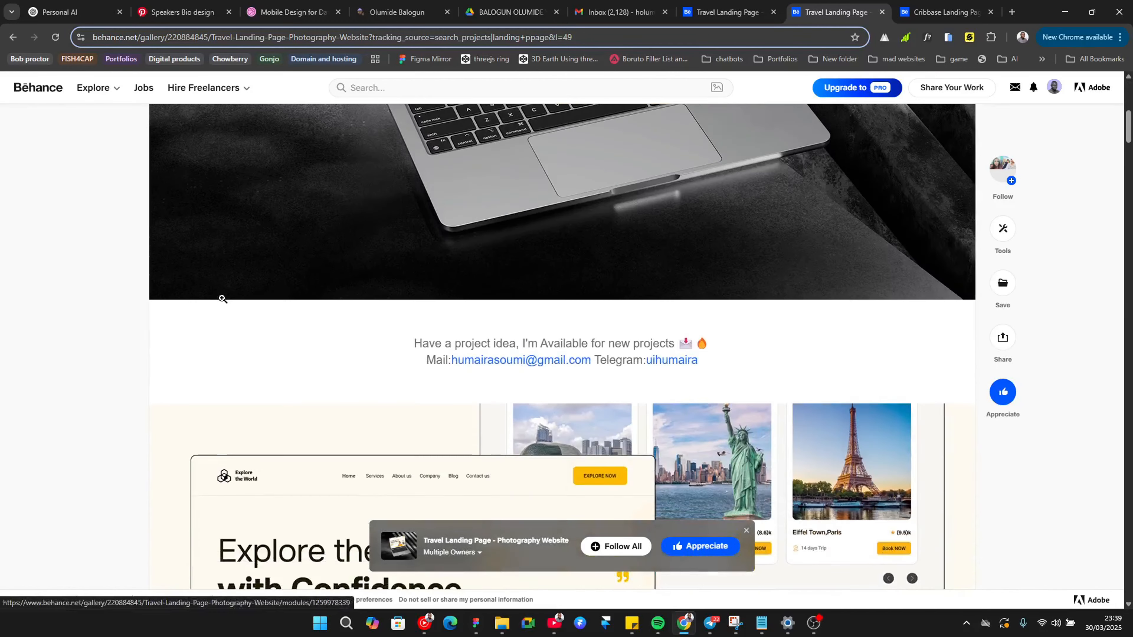
pyautogui.scroll(-15, 222, 298)
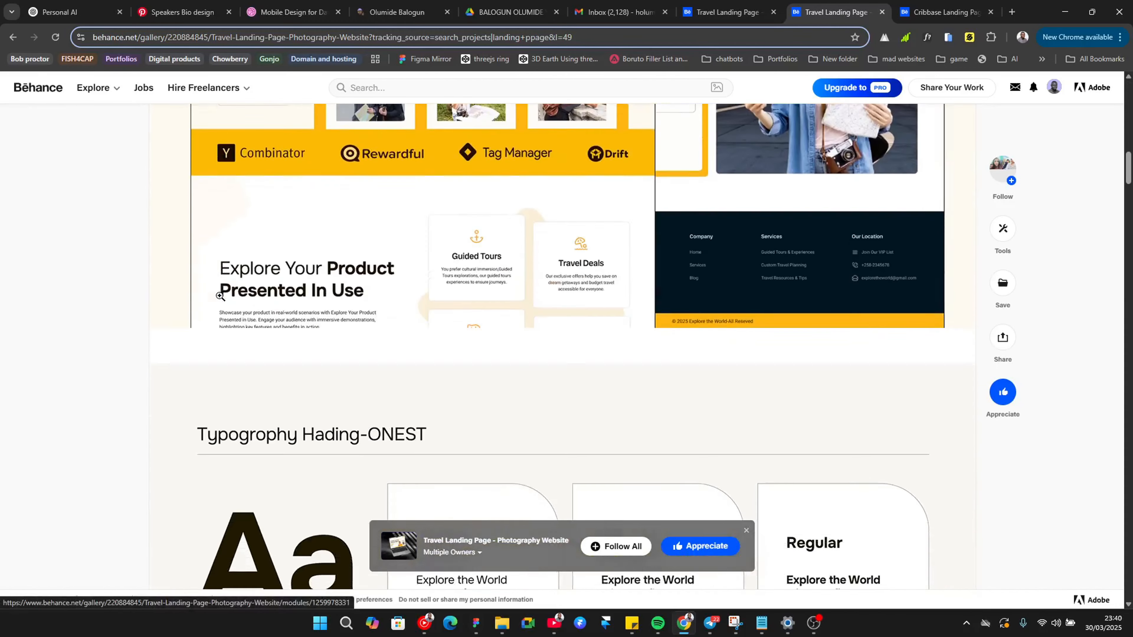
pyautogui.scroll(10, 220, 295)
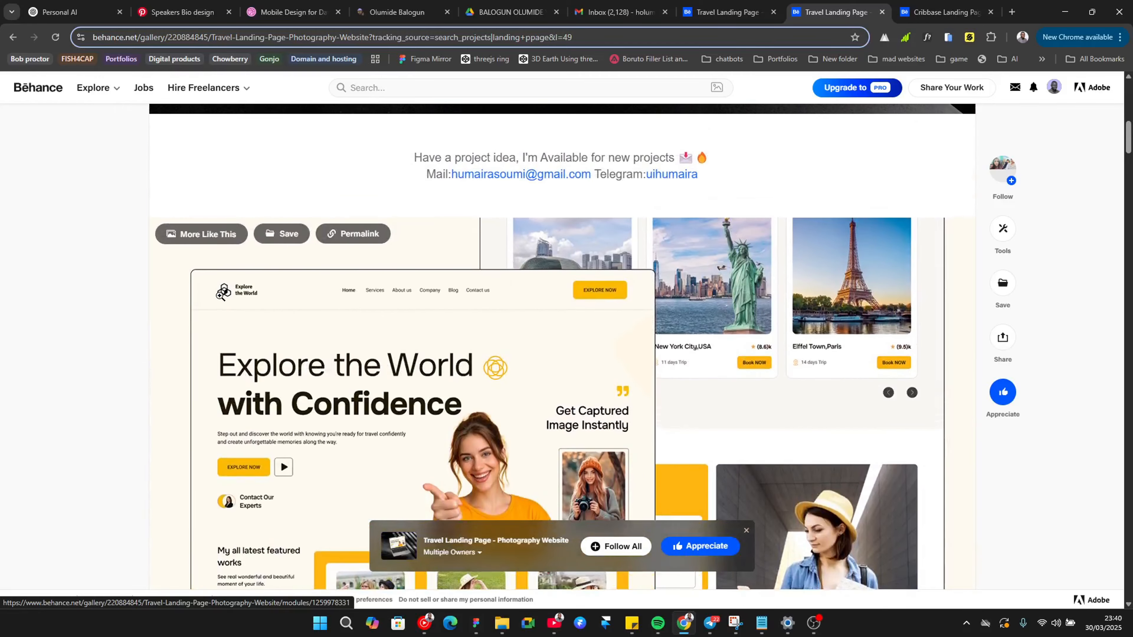
pyautogui.scroll(15, 220, 296)
pyautogui.scroll(-9, 218, 295)
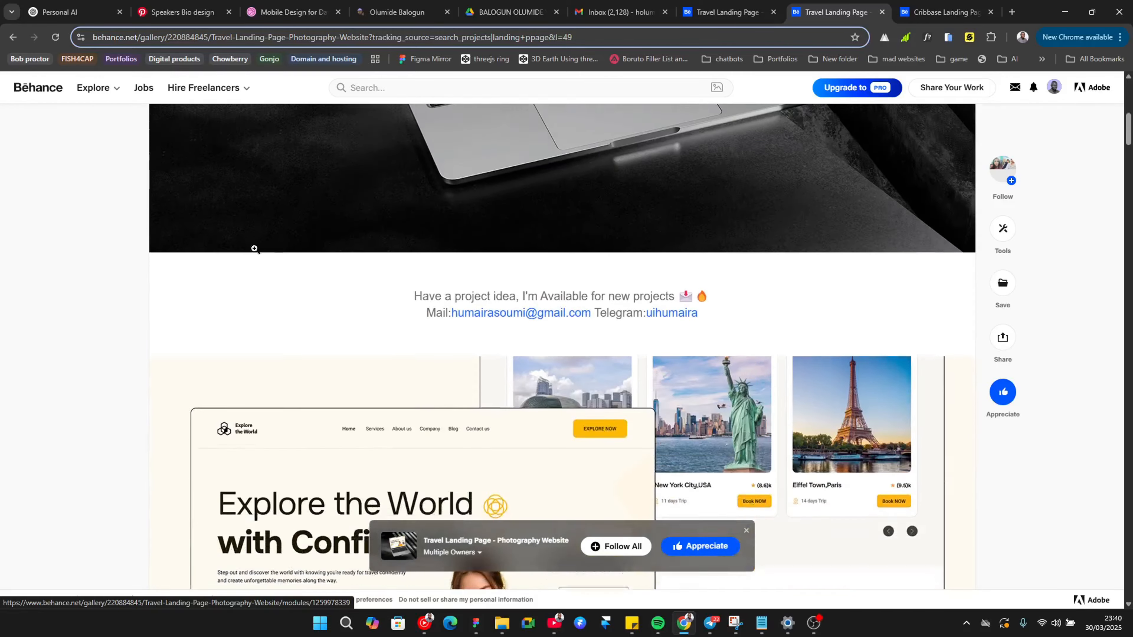
pyautogui.scroll(-20, 254, 249)
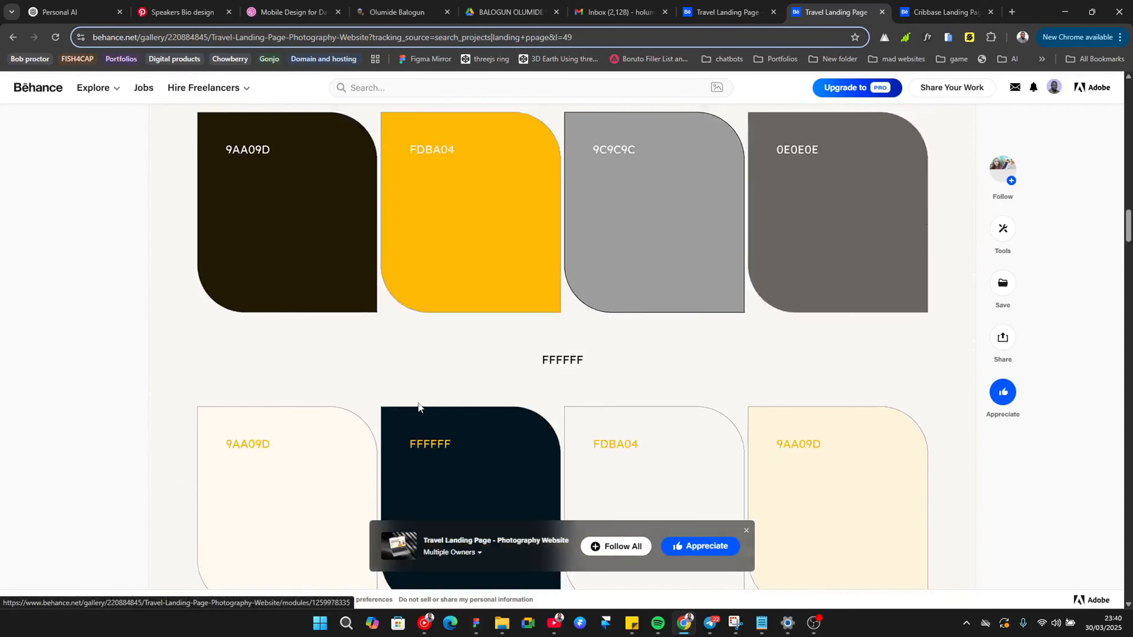
pyautogui.scroll(20, 418, 406)
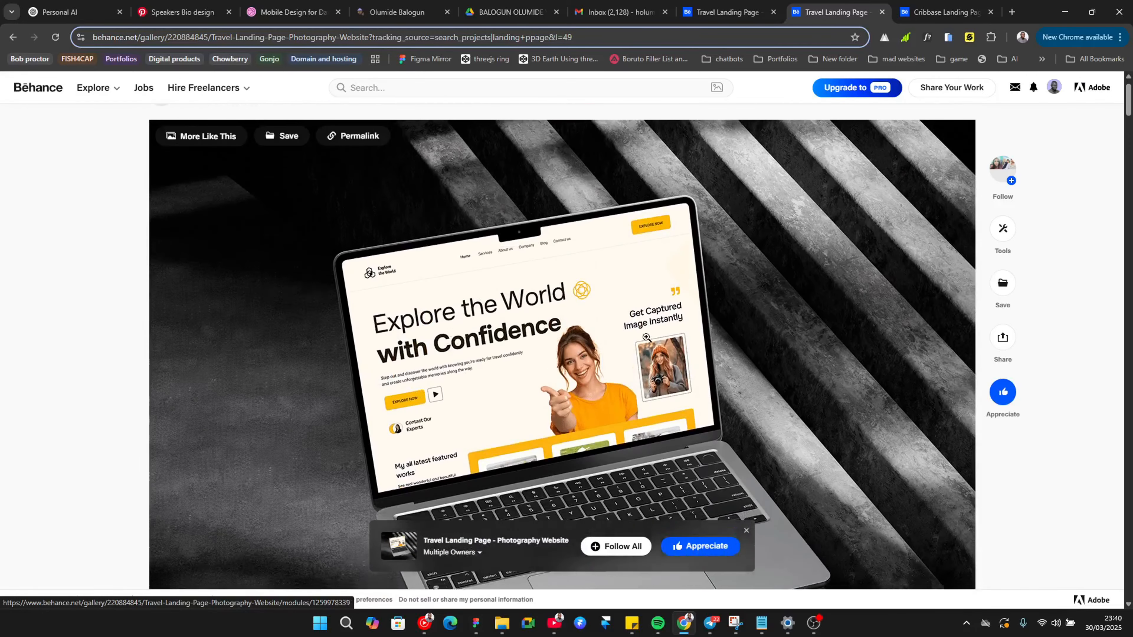
pyautogui.scroll(-16, 646, 337)
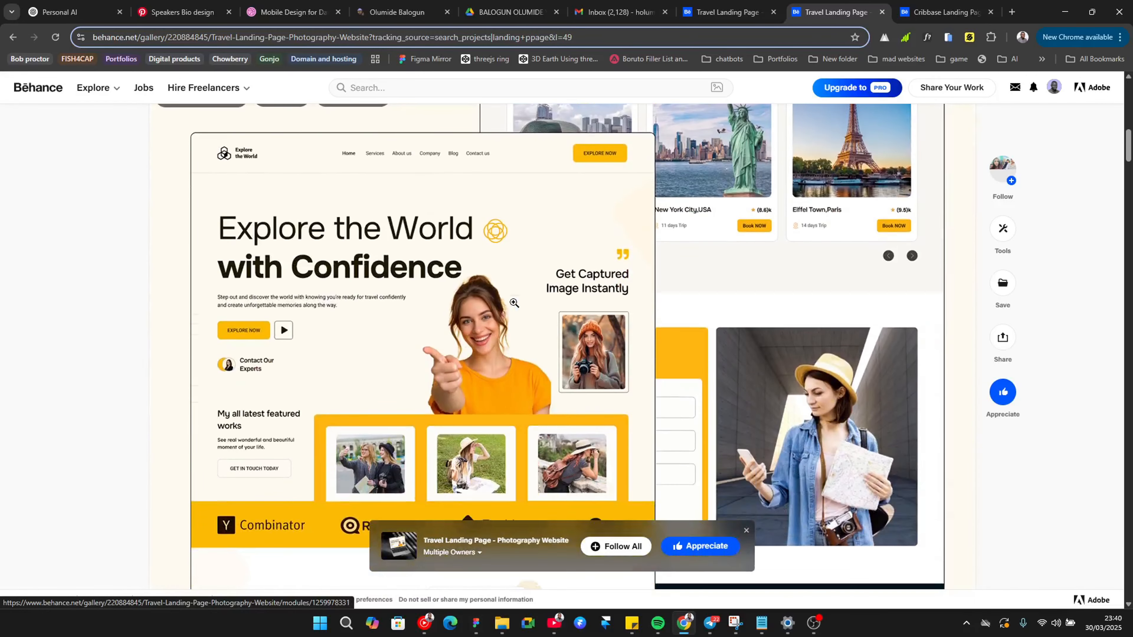
pyautogui.scroll(3, 513, 303)
pyautogui.scroll(-2, 1090, 448)
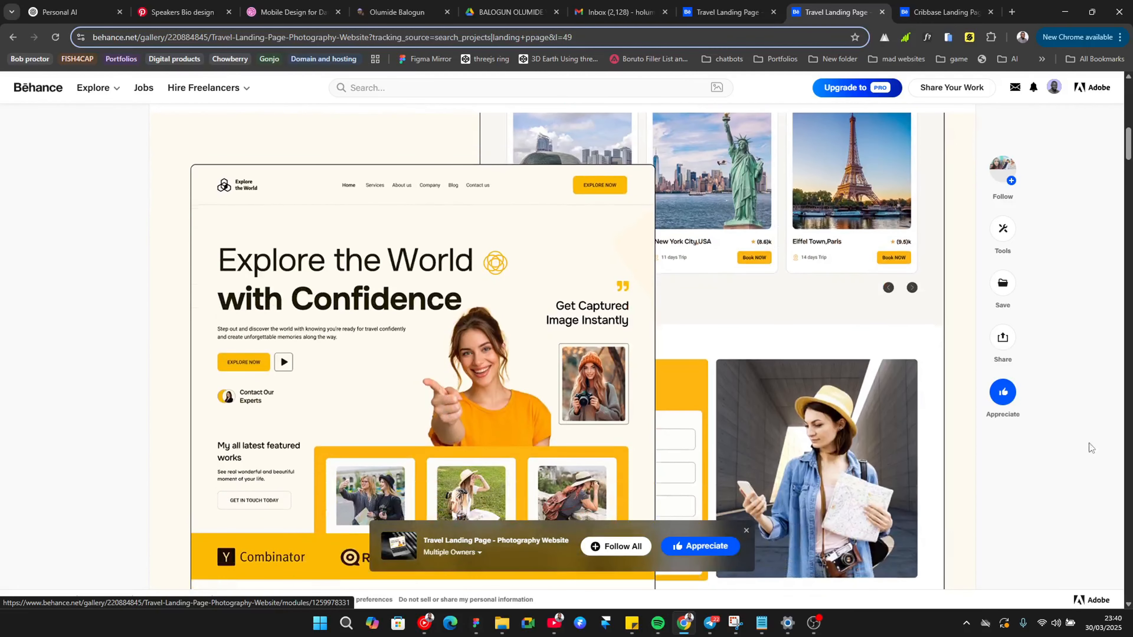
# Study the travel project's typography, color palette, full landing page preview and closing contact section, then revisit its opening sections
pyautogui.moveTo(494, 326)
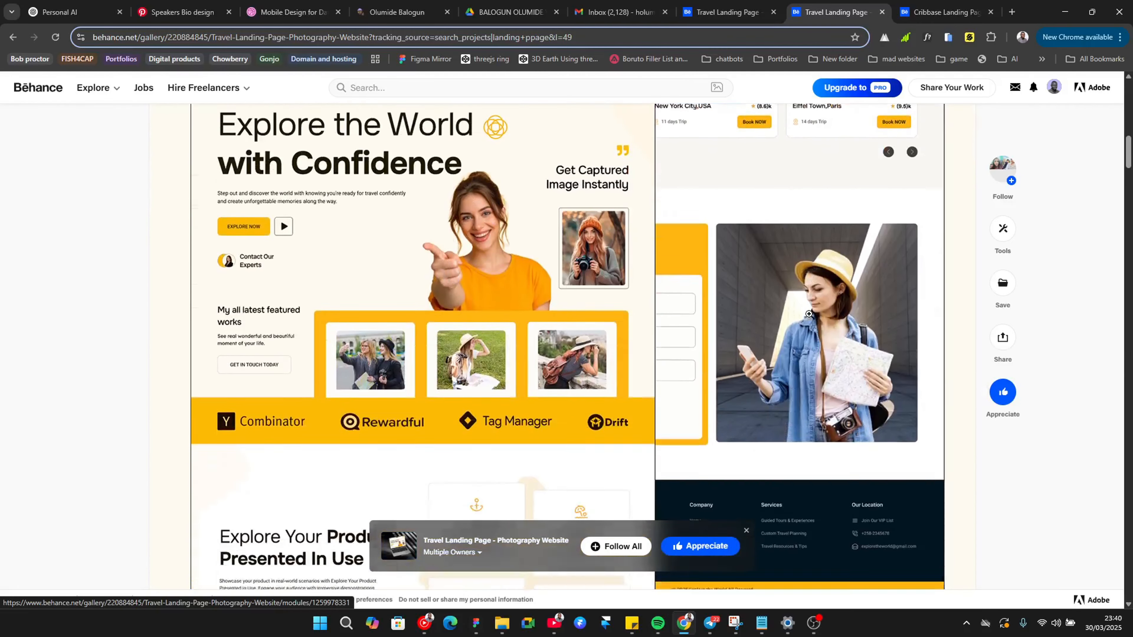
pyautogui.scroll(-3, 241, 279)
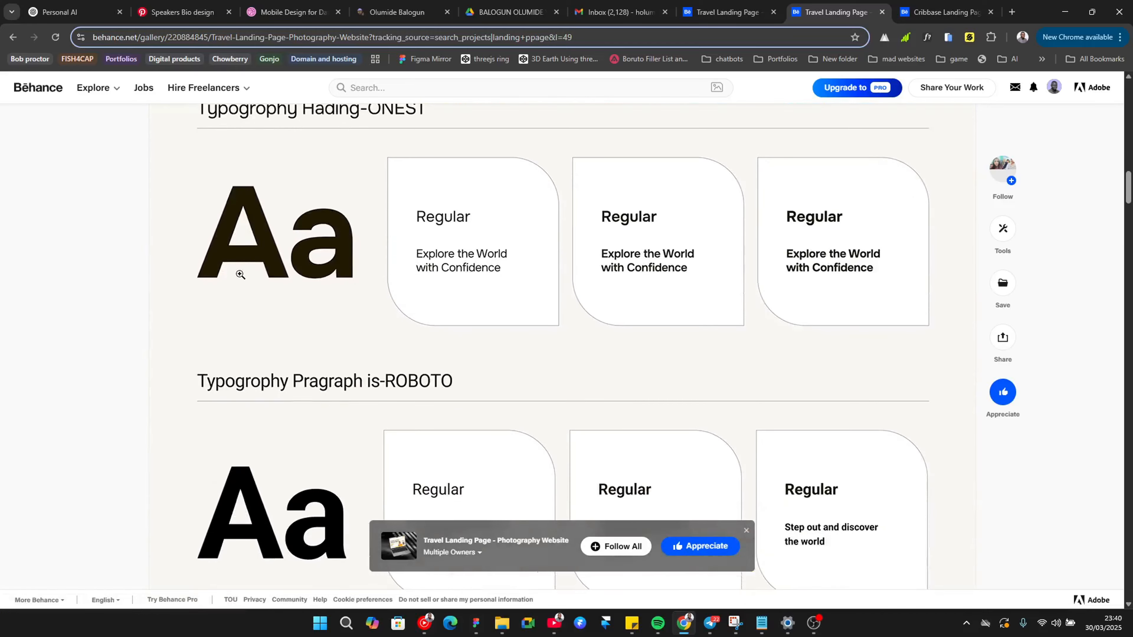
pyautogui.scroll(-15, 331, 253)
pyautogui.scroll(-20, 333, 240)
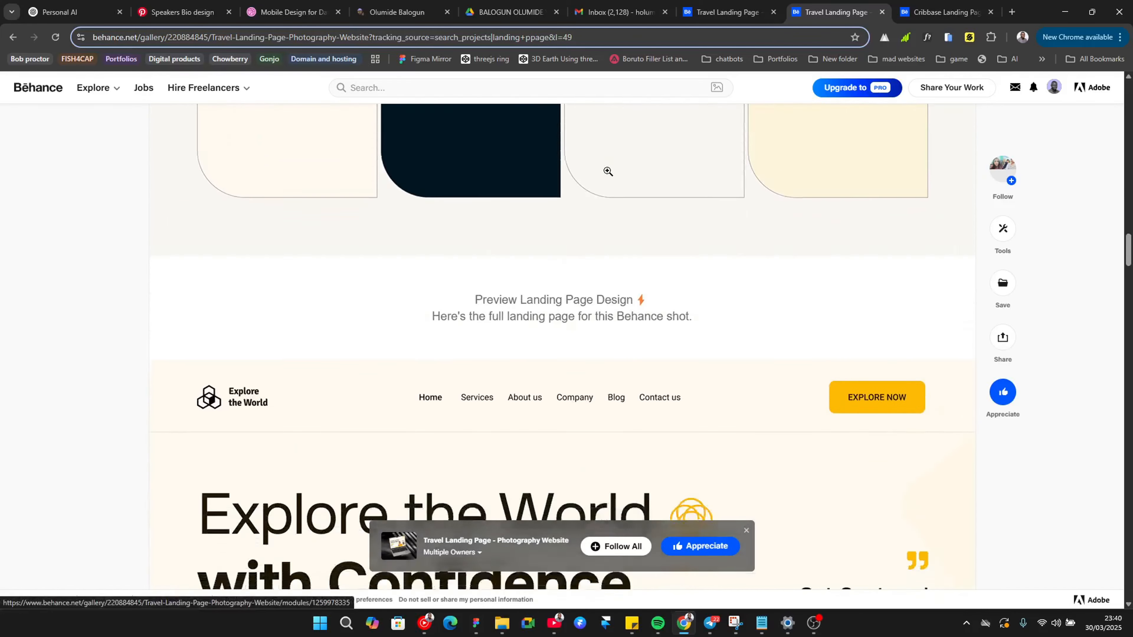
pyautogui.scroll(-15, 369, 272)
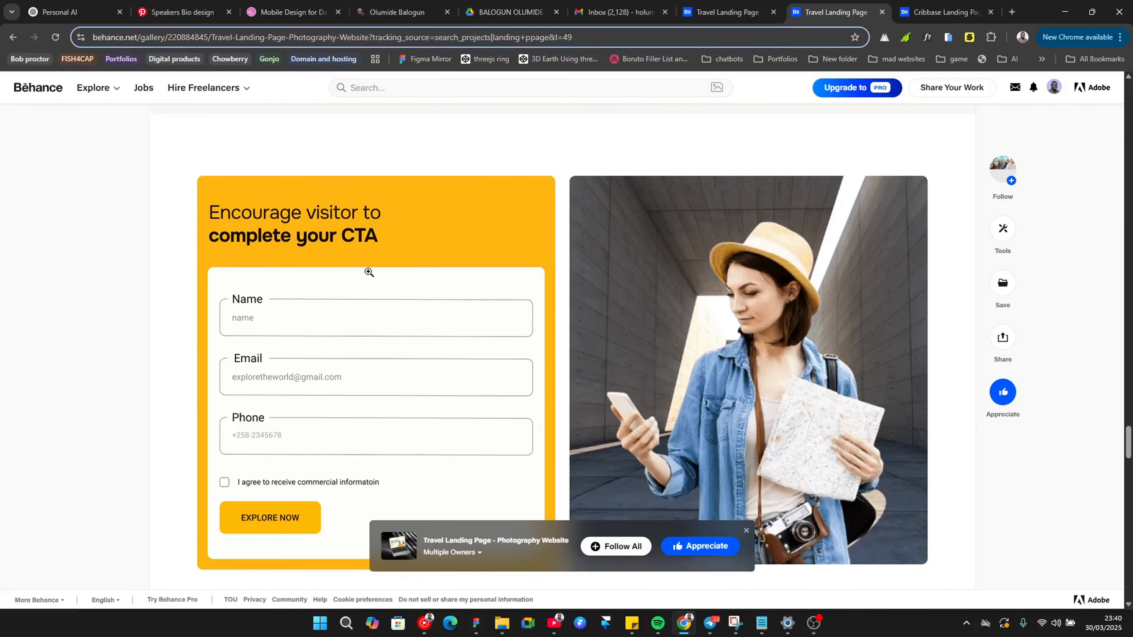
pyautogui.scroll(-12, 412, 258)
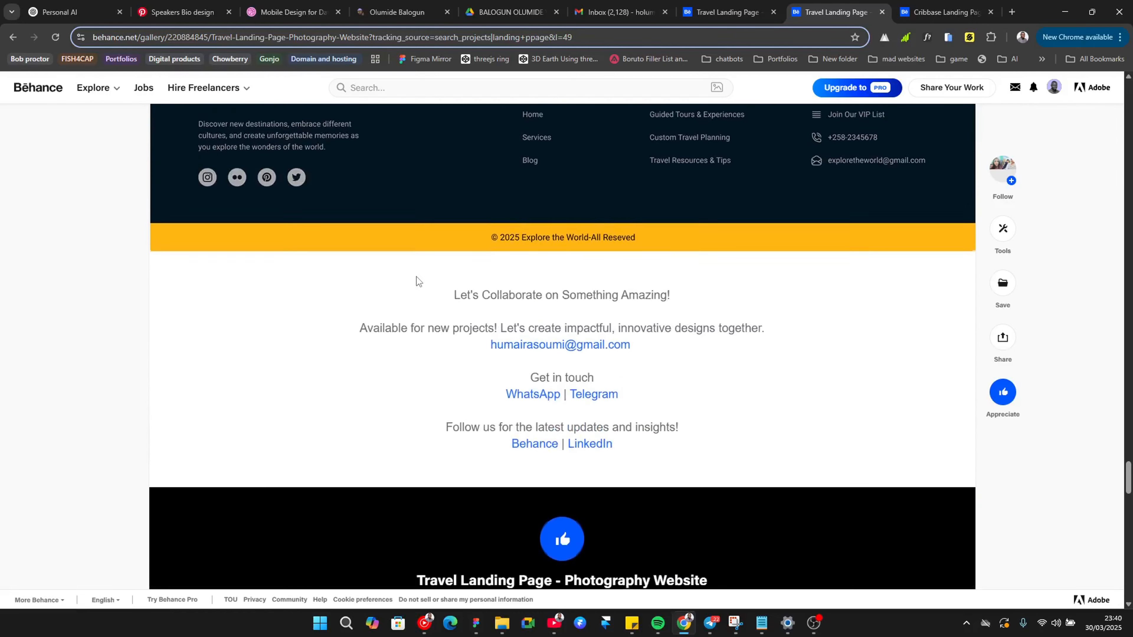
pyautogui.scroll(1, 451, 224)
pyautogui.scroll(1, 451, 223)
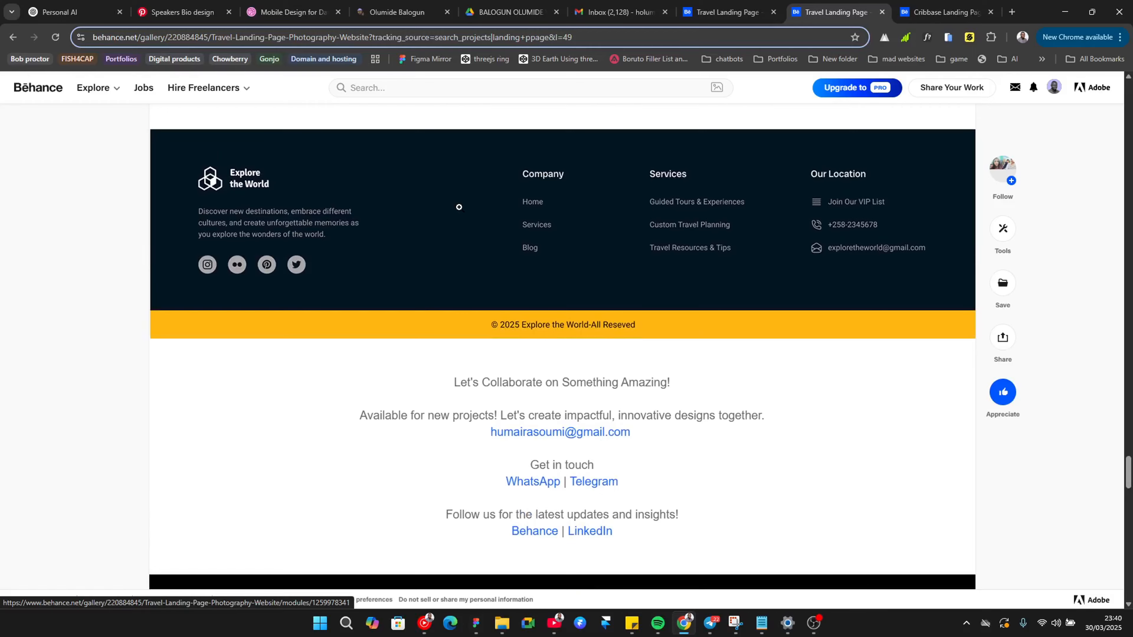
pyautogui.scroll(20, 463, 206)
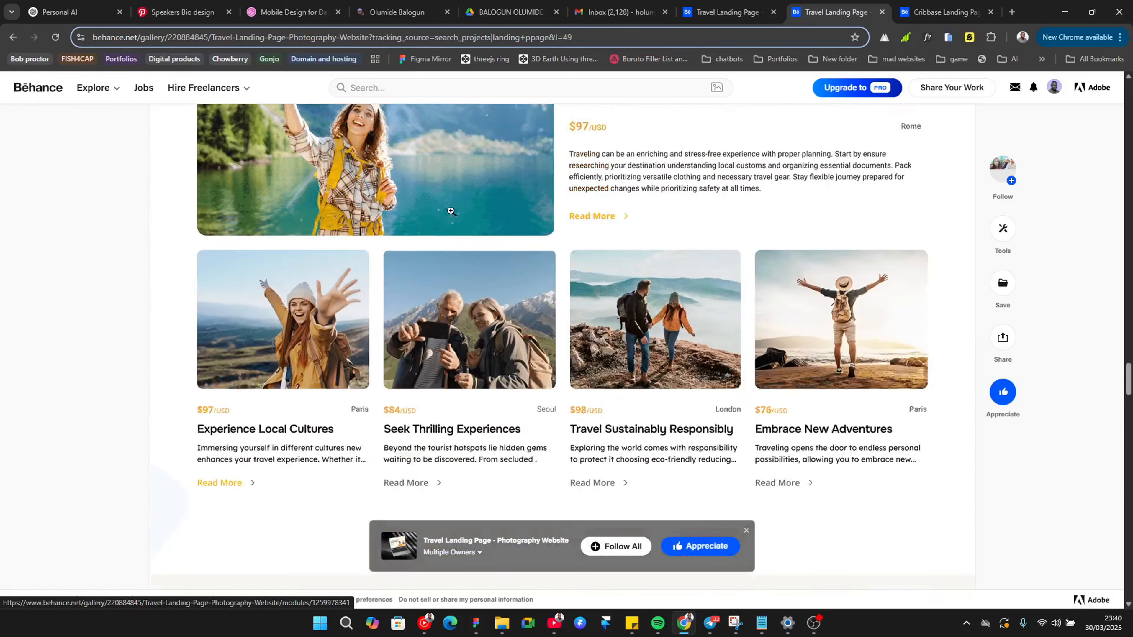
pyautogui.scroll(20, 446, 214)
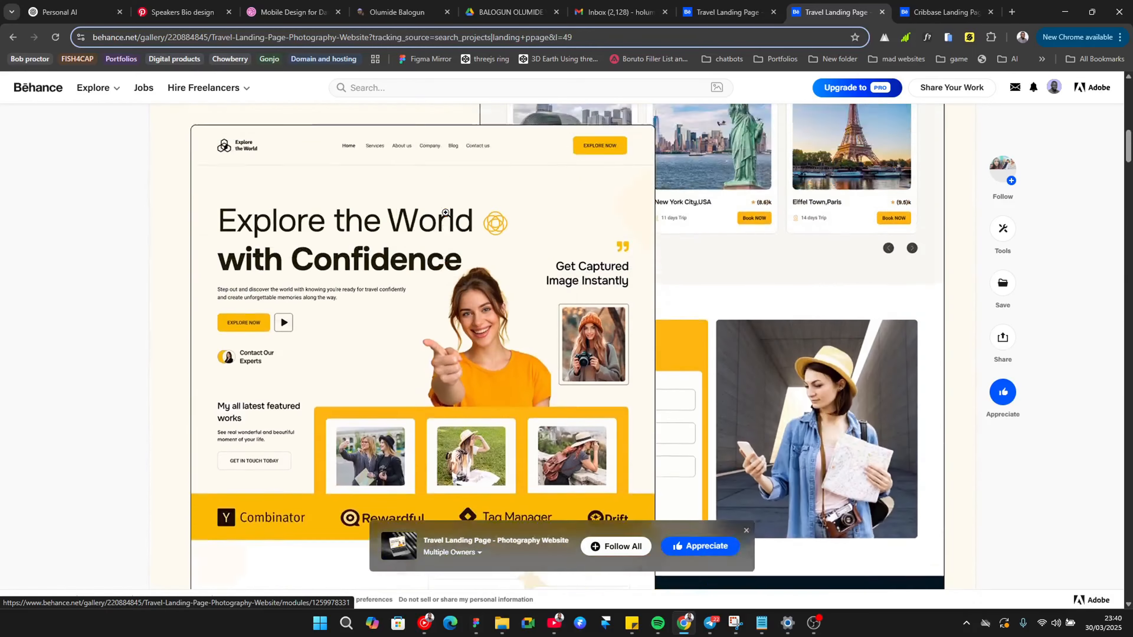
pyautogui.scroll(3, 446, 217)
pyautogui.scroll(-8, 446, 218)
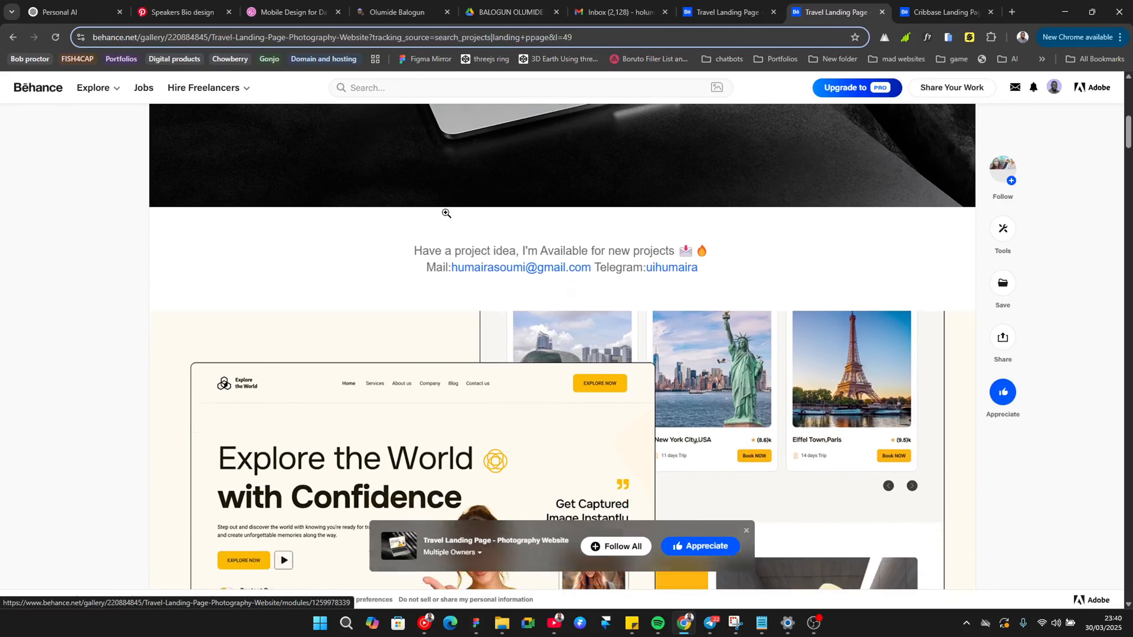
# Compare the travel project's laptop cover and overlapping page previews with the Green Forest frames in Figma
pyautogui.scroll(-3, 446, 212)
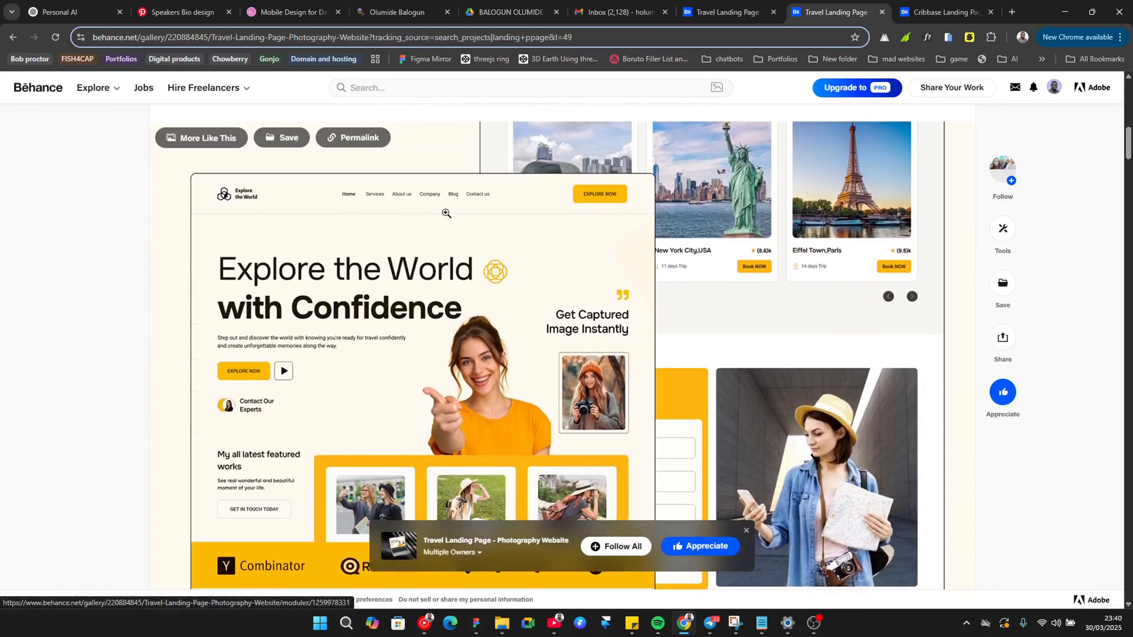
pyautogui.moveTo(439, 312); pyautogui.dragTo(432, 358)
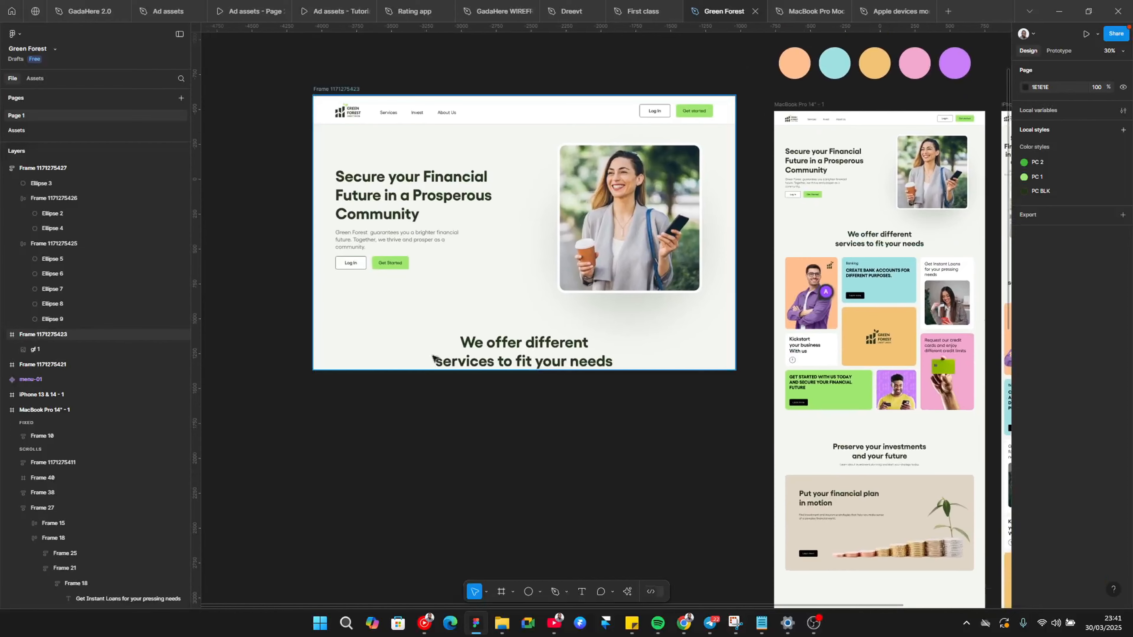
pyautogui.scroll(-5, 432, 357)
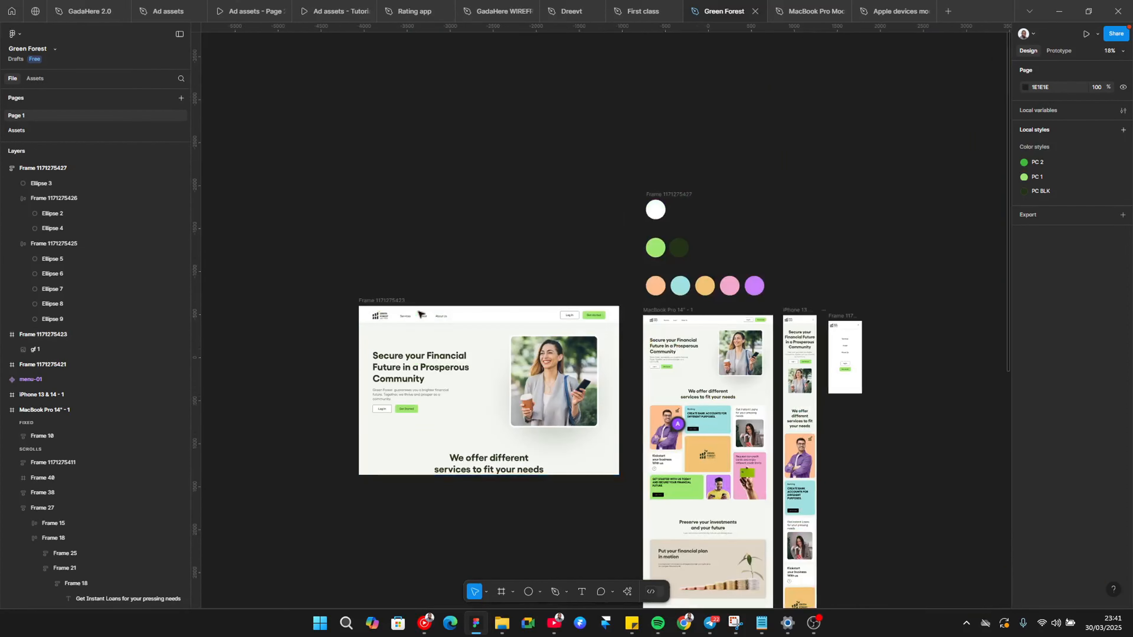
pyautogui.scroll(1, 445, 195)
pyautogui.scroll(-1, 445, 195)
pyautogui.scroll(2, 445, 195)
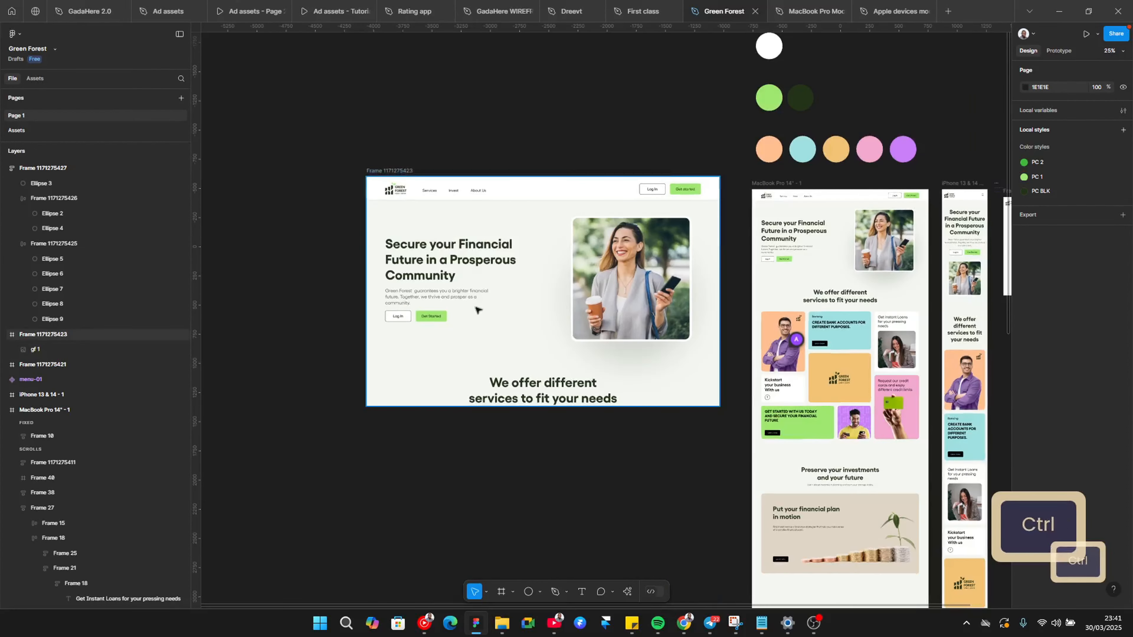
pyautogui.hotkey('alt', 'Tab')
pyautogui.scroll(5, 538, 353)
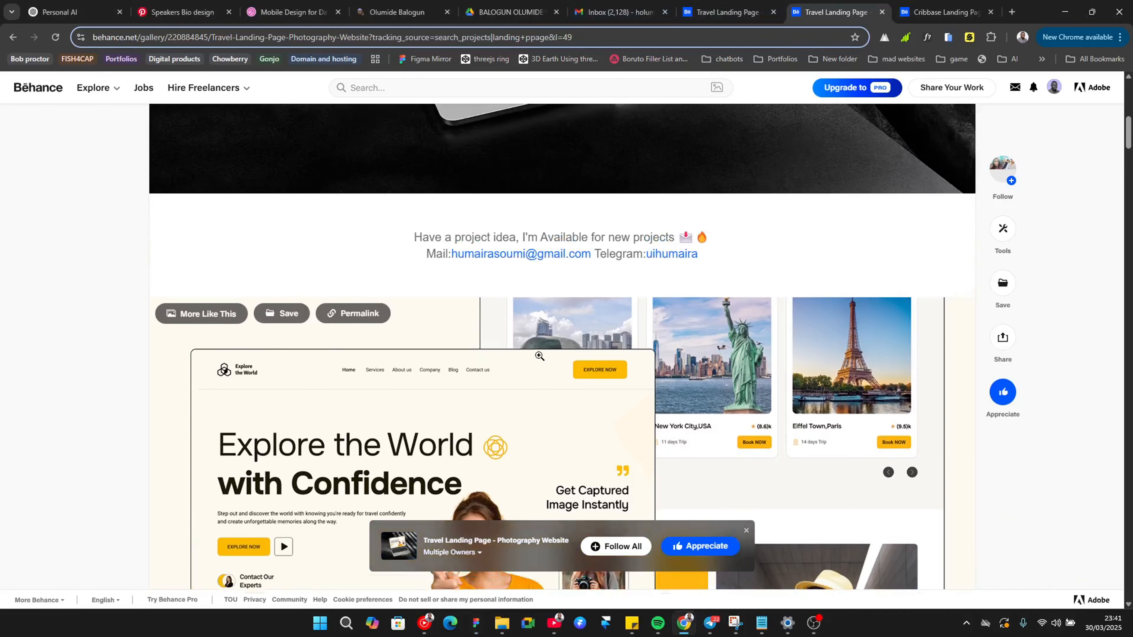
pyautogui.scroll(5, 538, 353)
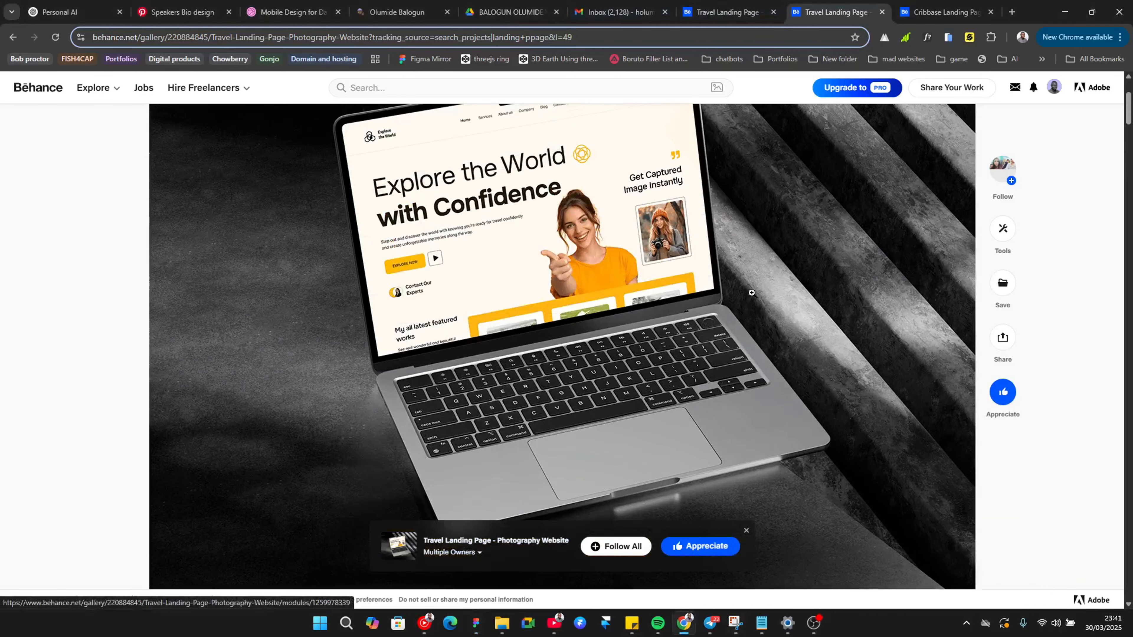
pyautogui.scroll(2, 751, 292)
pyautogui.hotkey('alt', 'Tab')
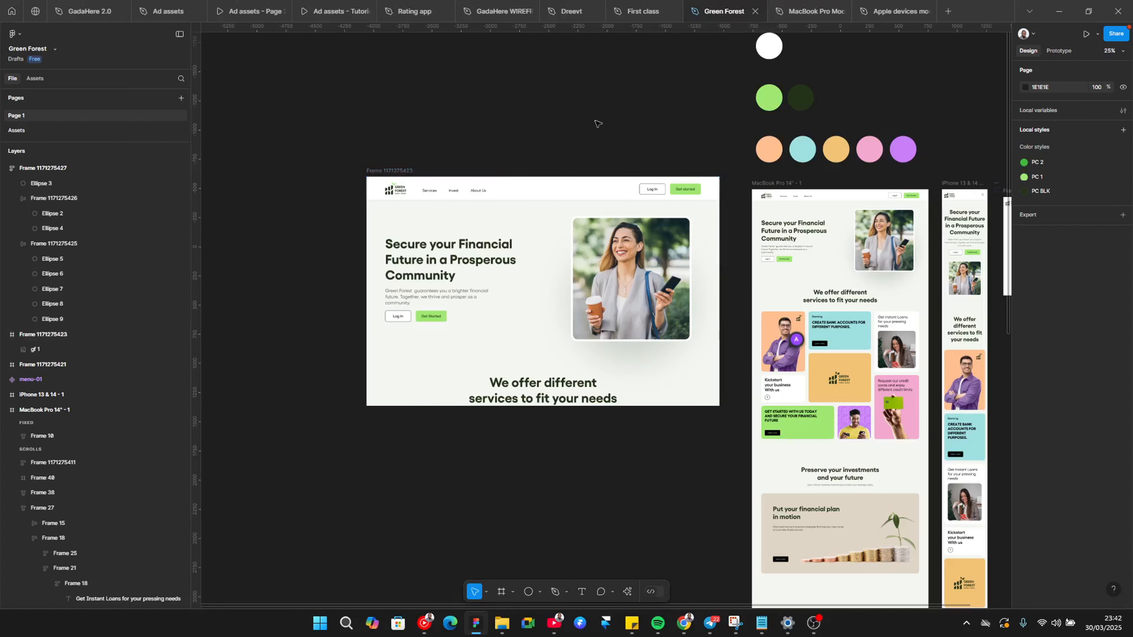
pyautogui.click(808, 11)
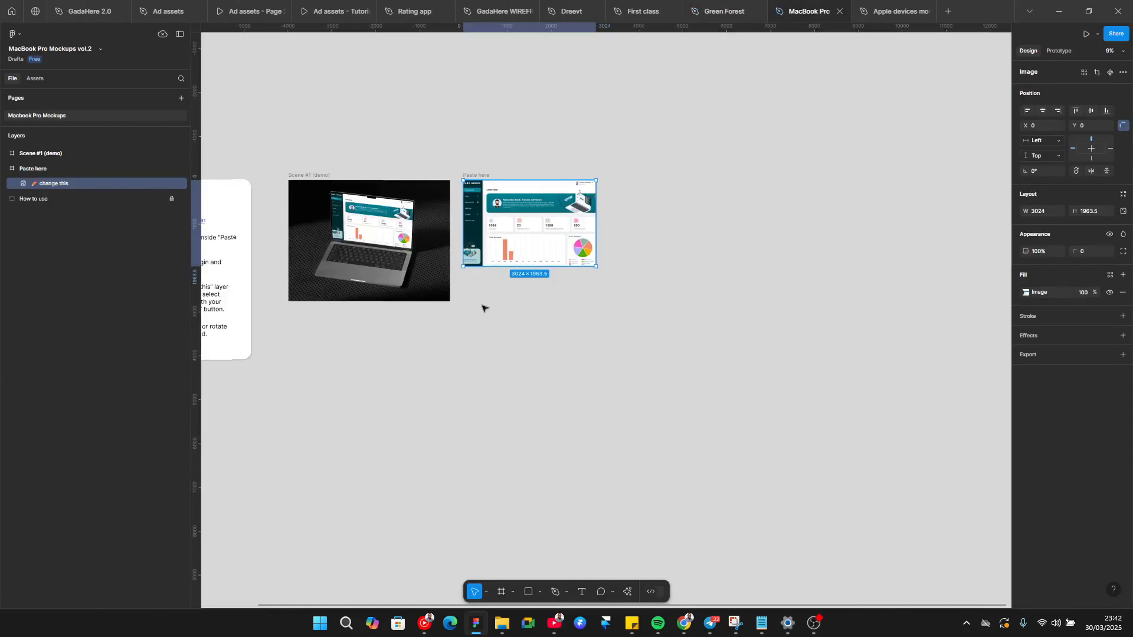
pyautogui.moveTo(483, 308); pyautogui.dragTo(627, 257)
pyautogui.moveTo(538, 318); pyautogui.dragTo(579, 369)
pyautogui.scroll(5, 581, 312)
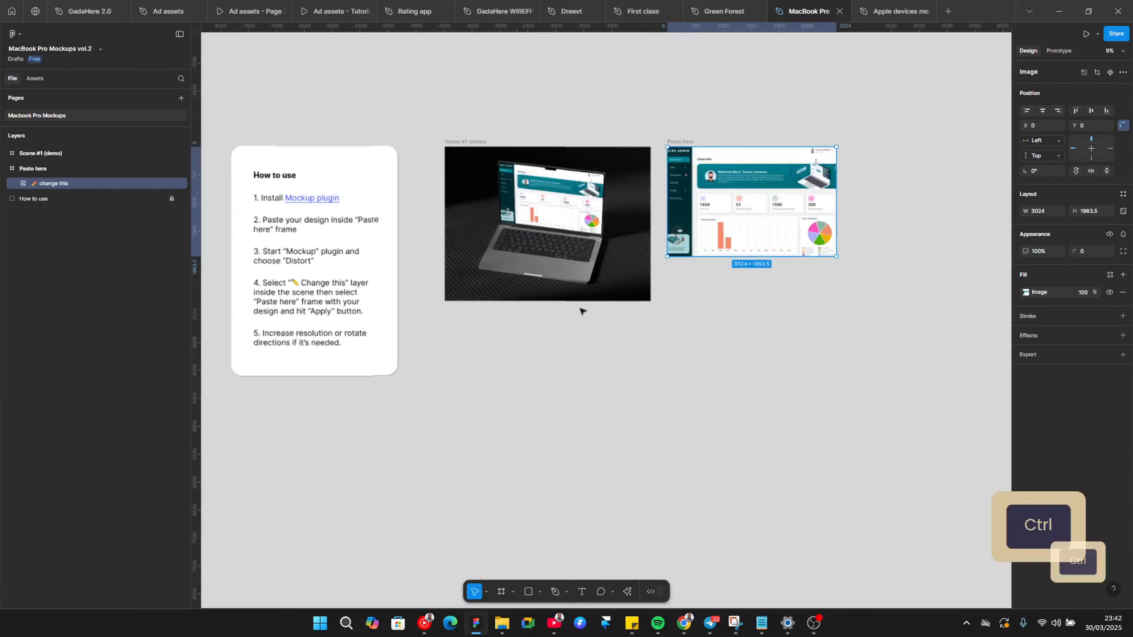
pyautogui.moveTo(580, 312); pyautogui.dragTo(884, 313)
pyautogui.scroll(-5, 715, 358)
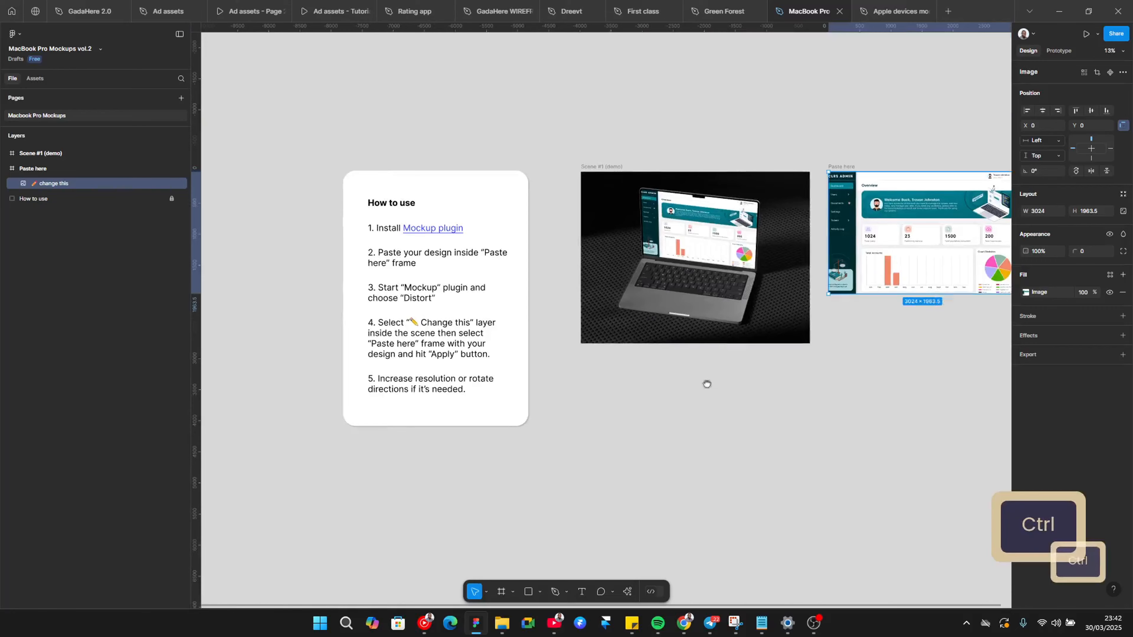
pyautogui.hscroll(4, 625, 344)
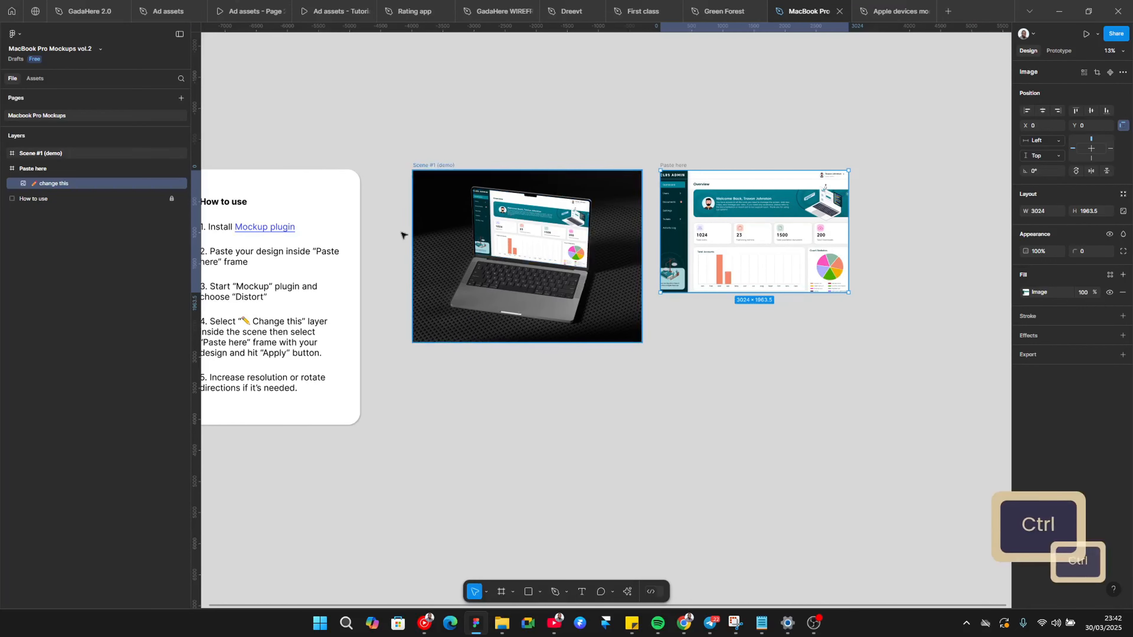
pyautogui.scroll(2, 667, 299)
pyautogui.moveTo(539, 303); pyautogui.dragTo(677, 262)
pyautogui.scroll(-2, 427, 293)
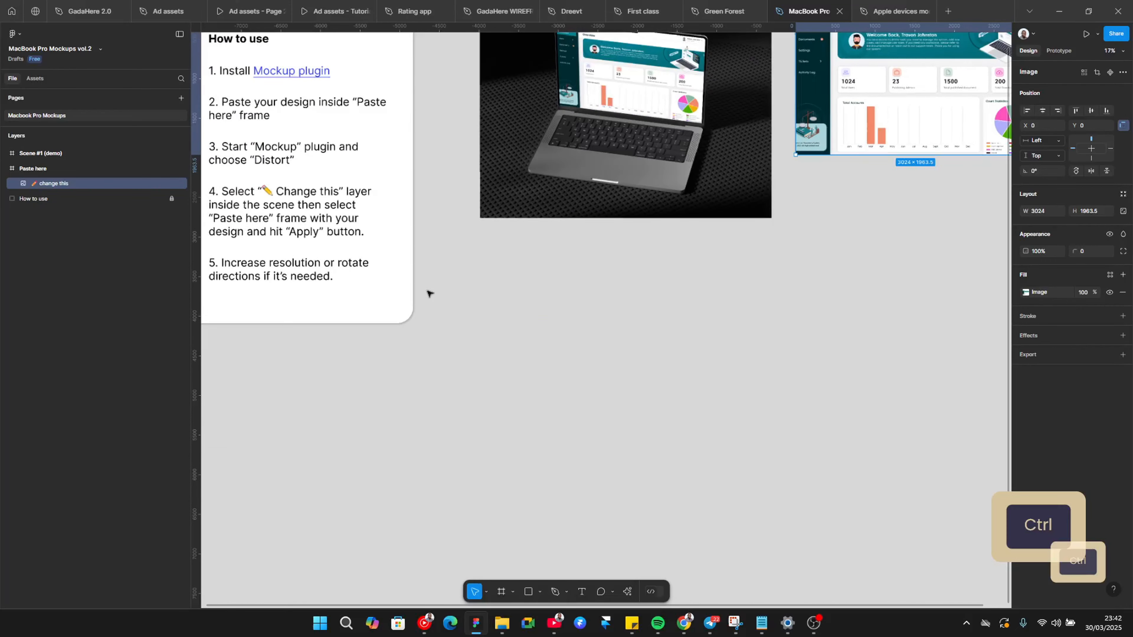
pyautogui.moveTo(533, 278); pyautogui.dragTo(375, 383)
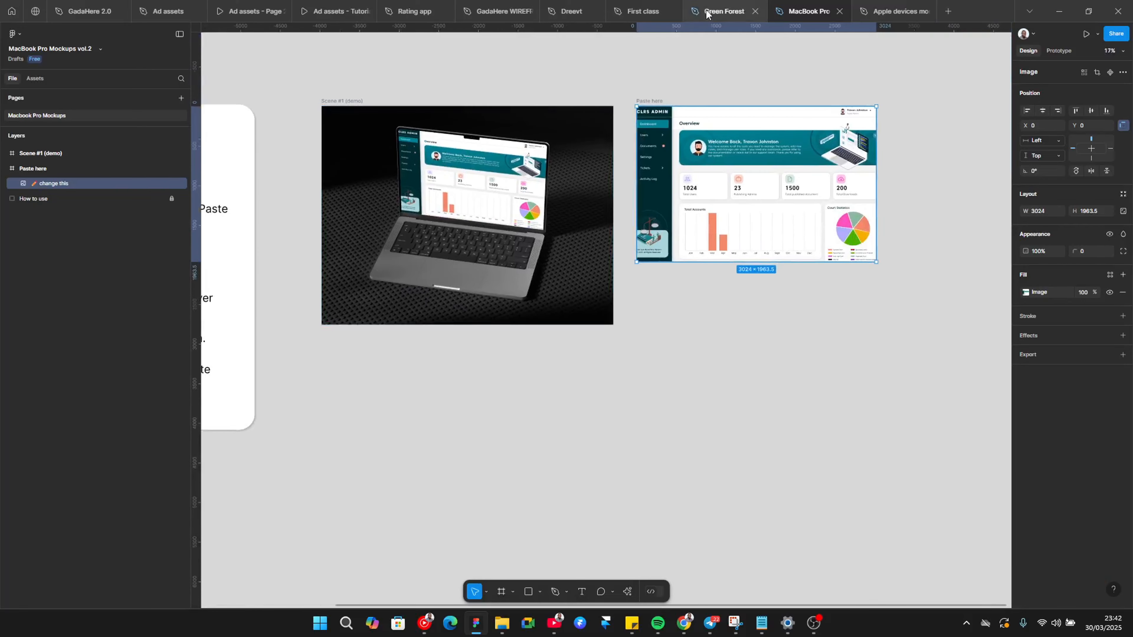
# Compare the Green Forest hero frame with the laptop scene and "Paste here" frame in the mockup file
pyautogui.click(727, 10)
pyautogui.scroll(-4, 455, 333)
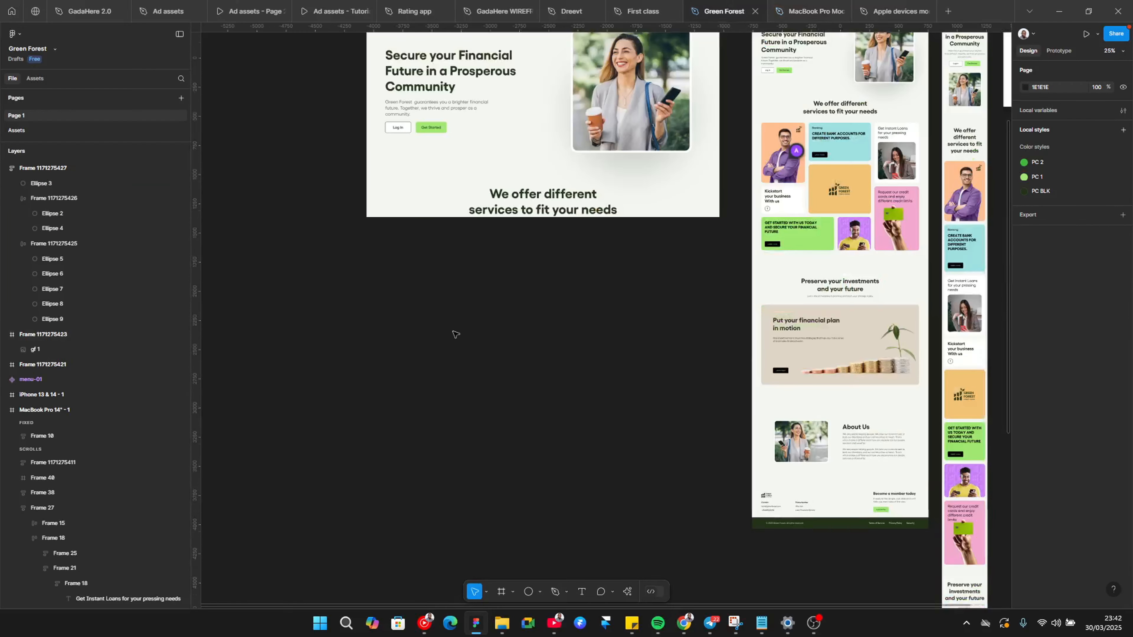
pyautogui.click(779, 6)
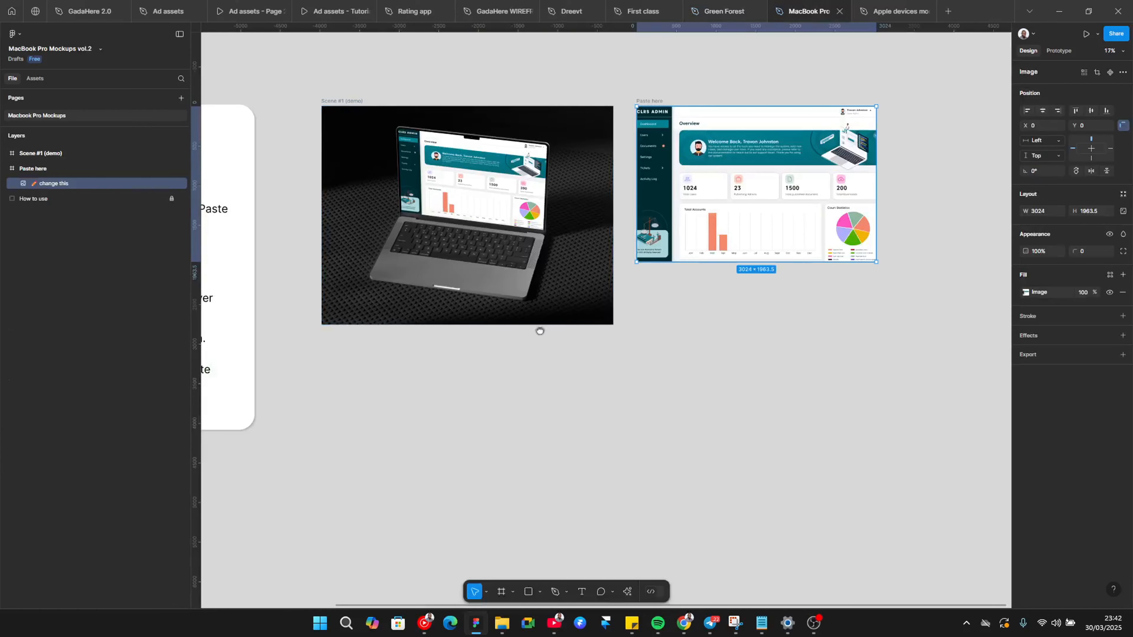
pyautogui.hscroll(-1, 625, 223)
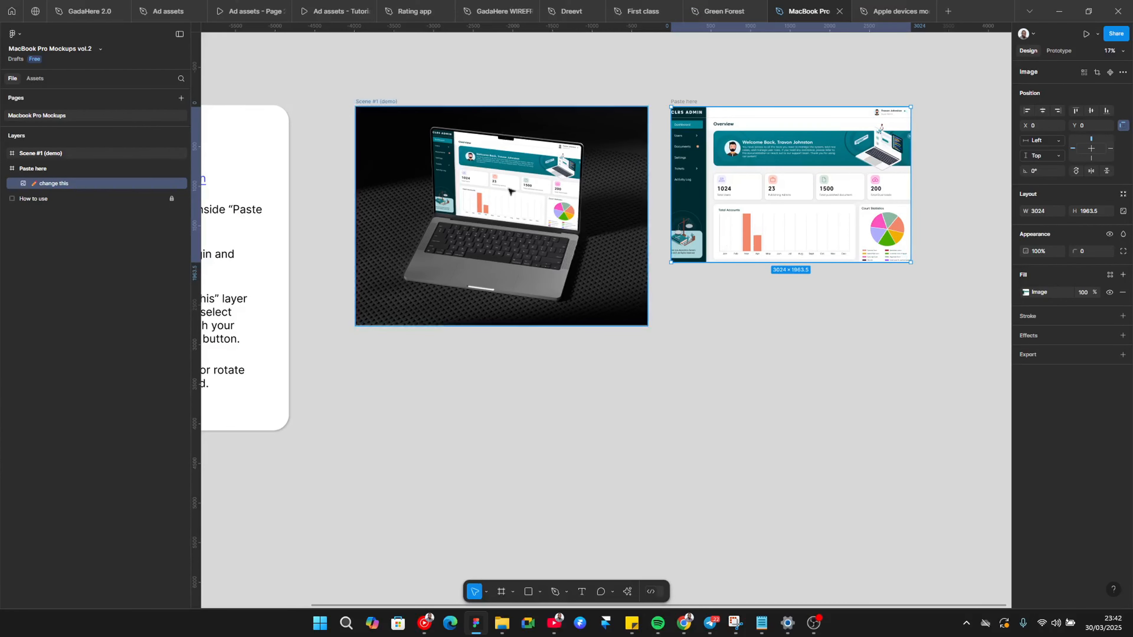
pyautogui.click(713, 16)
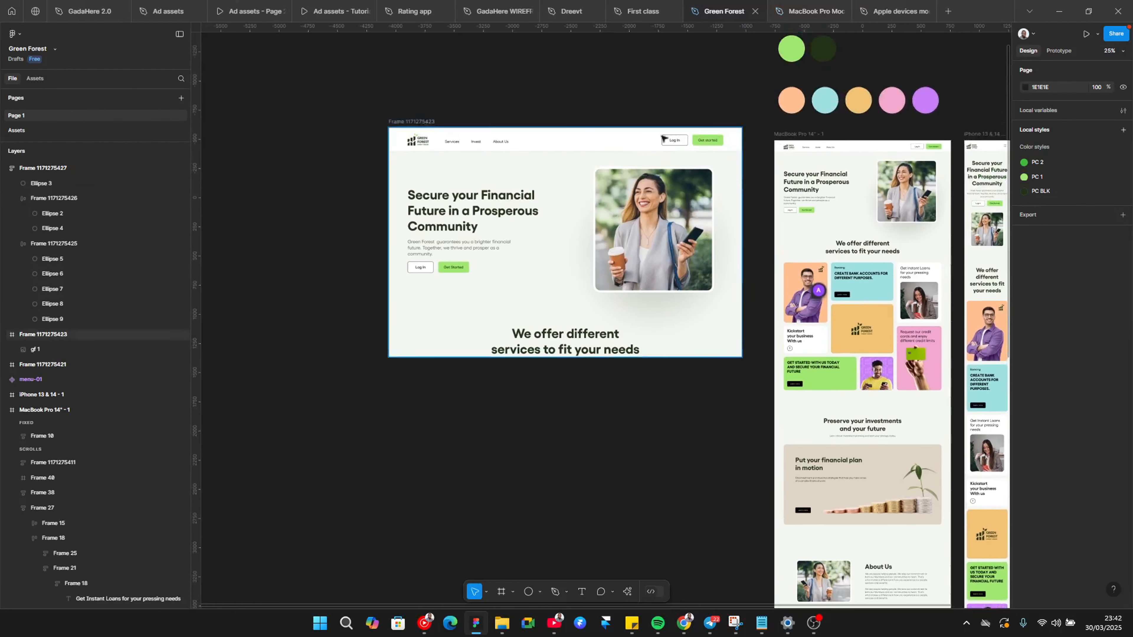
pyautogui.click(802, 13)
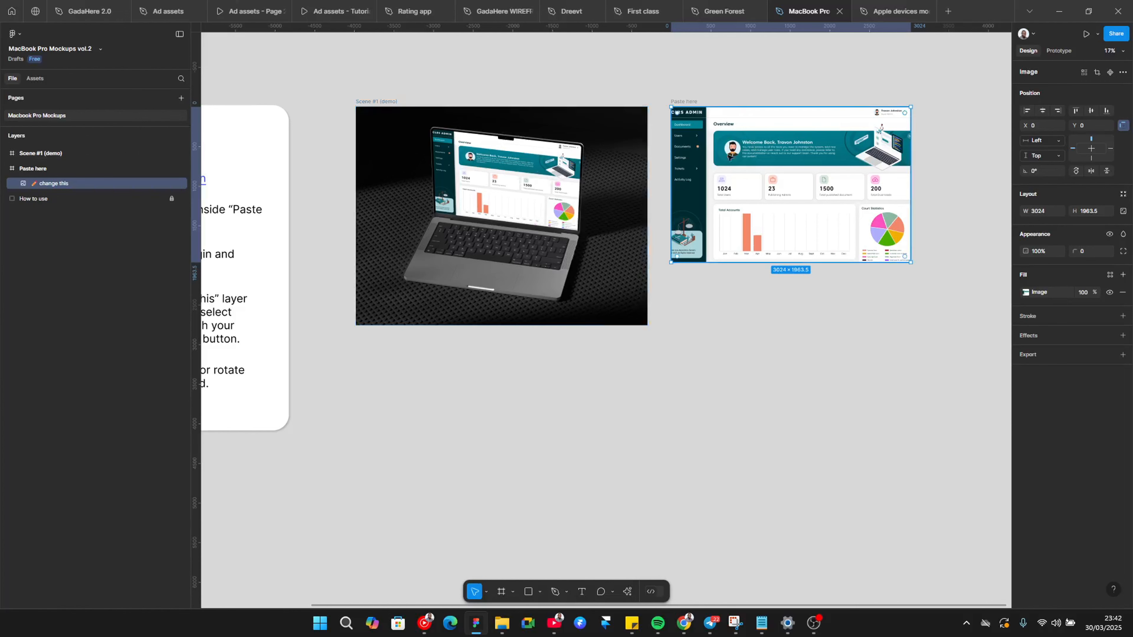
# Select the MacBook Pro 14" desktop frame in the Green Forest file and show its export settings
pyautogui.click(723, 12)
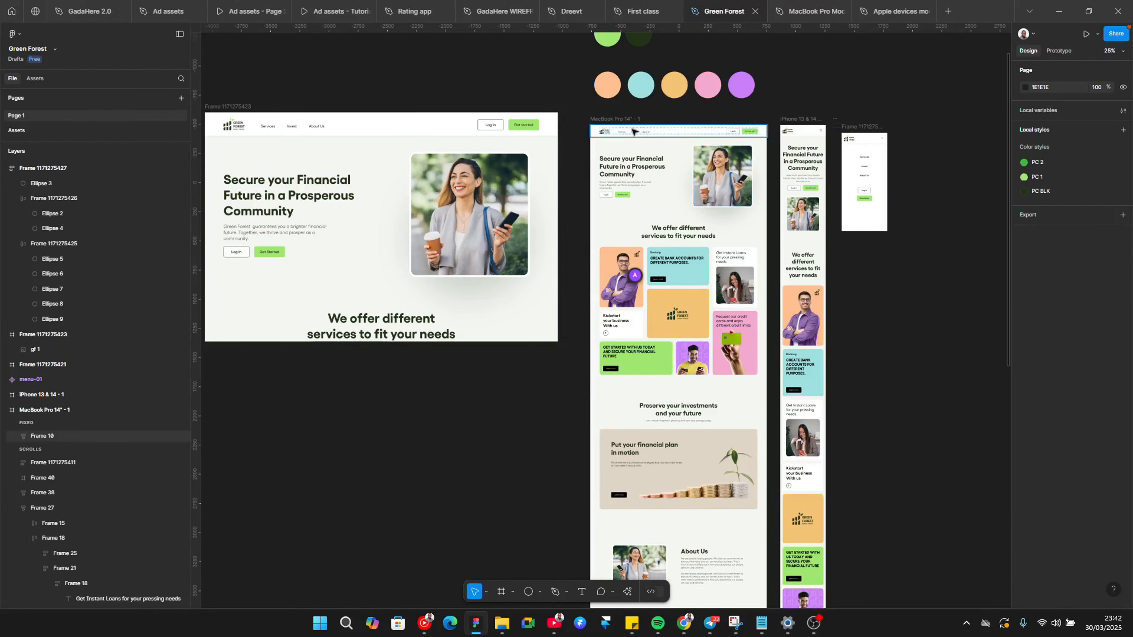
pyautogui.press('ctrl')
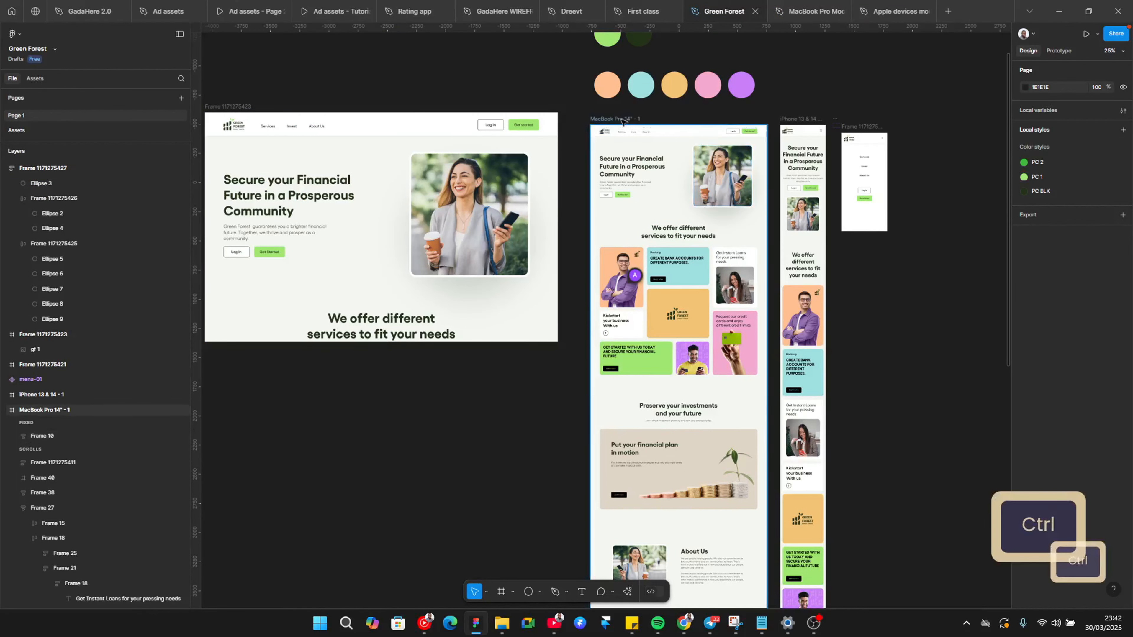
pyautogui.click(623, 120)
pyautogui.scroll(-2, 622, 120)
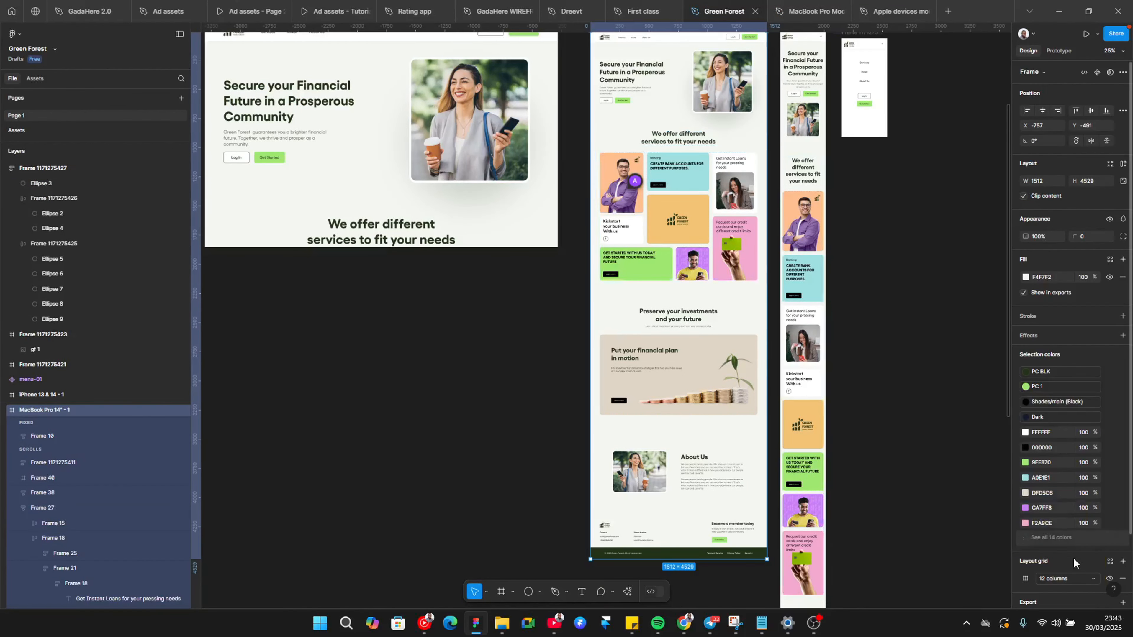
pyautogui.scroll(-2, 1072, 558)
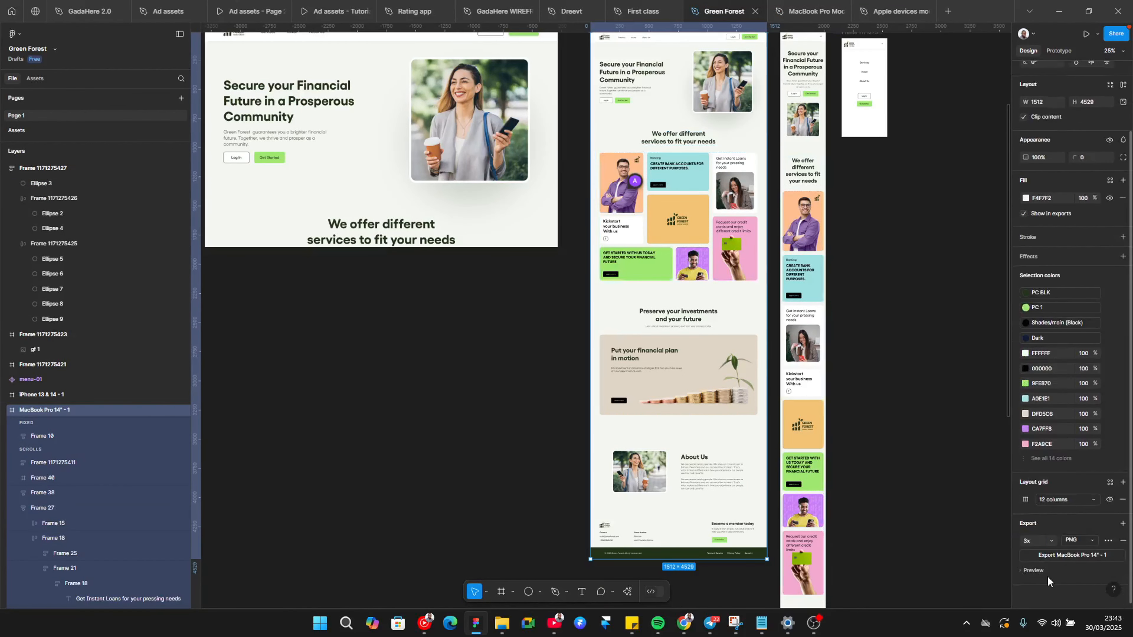
# Import the exported Green Forest landing page image from the junk folder in File Explorer into the MacBook Pro Mockups file
pyautogui.click(793, 11)
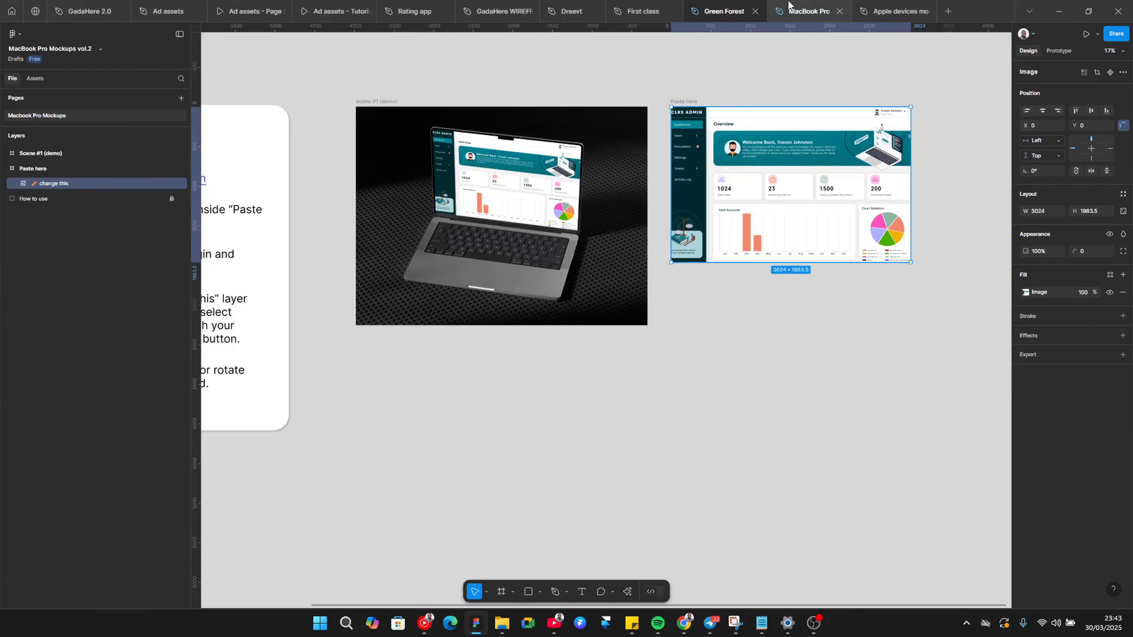
pyautogui.moveTo(535, 406); pyautogui.dragTo(631, 399)
pyautogui.hotkey('alt', 'Tab')
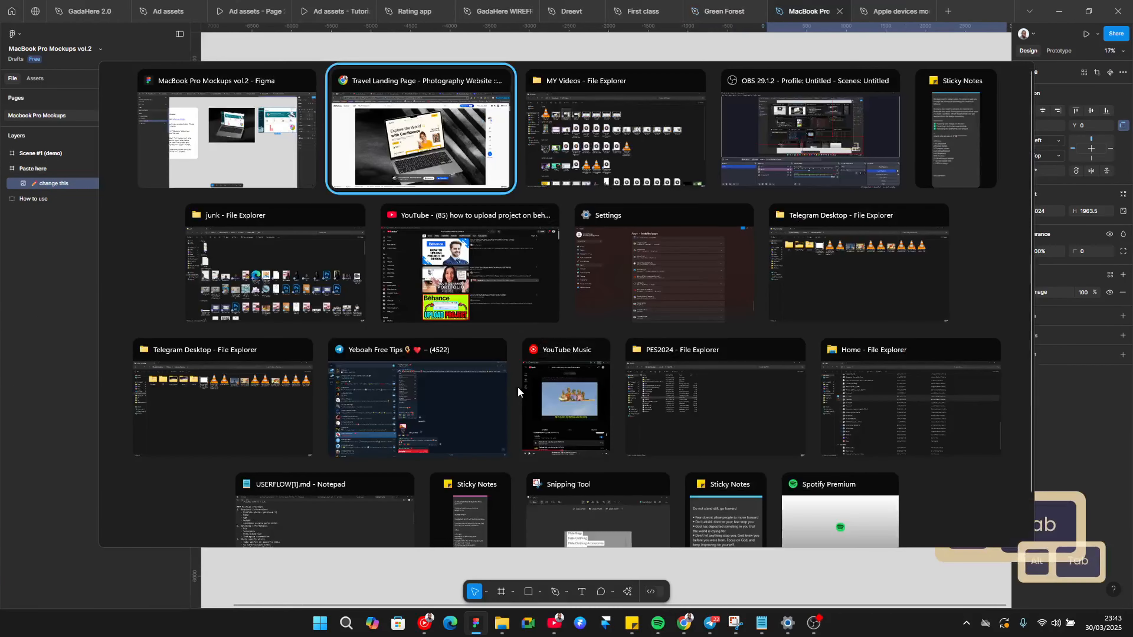
pyautogui.hotkey('alt', 'Tab')
pyautogui.click(355, 265)
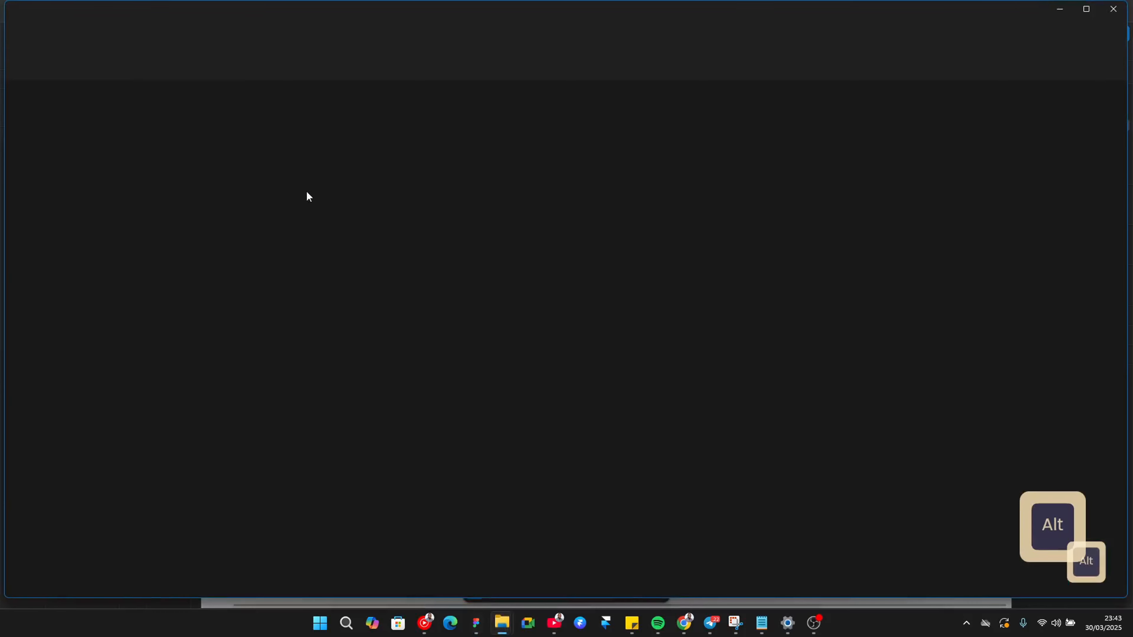
pyautogui.moveTo(129, 131); pyautogui.dragTo(674, 484)
pyautogui.hotkey('alt', 'Tab')
pyautogui.scroll(-5, 523, 336)
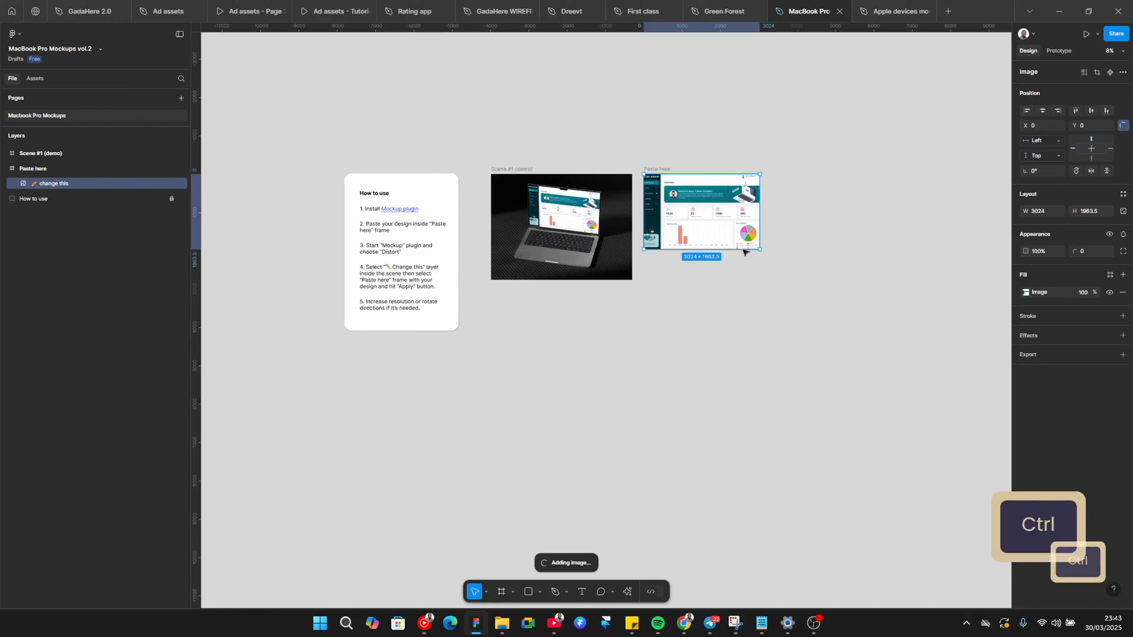
pyautogui.scroll(1, 695, 402)
pyautogui.scroll(1, 548, 468)
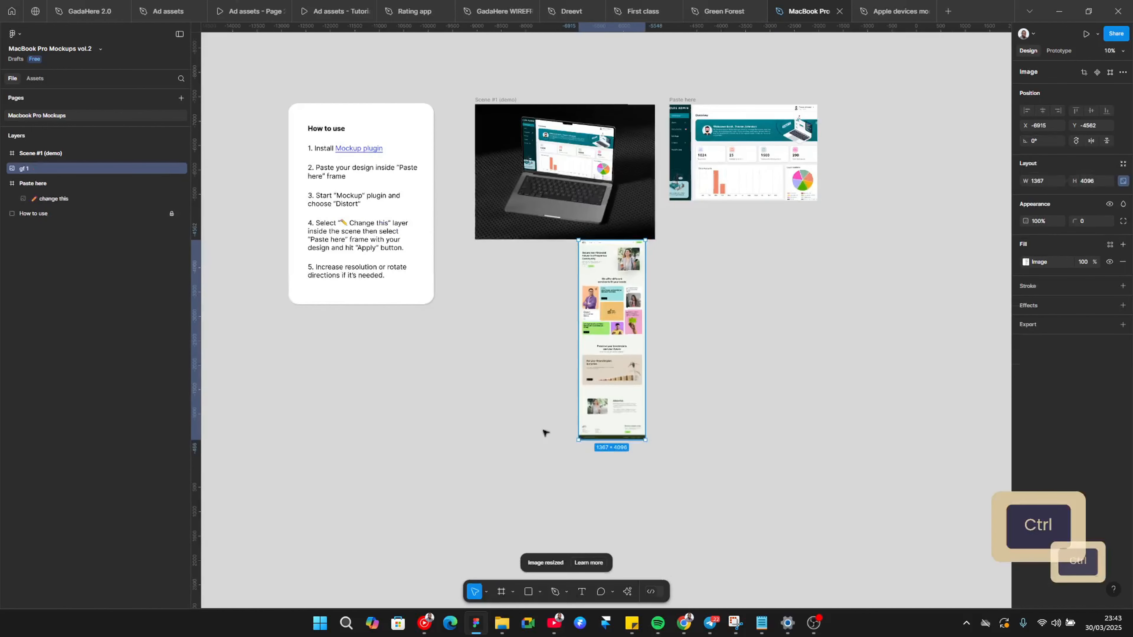
# Move the imported Green Forest landing page image directly beneath the "Paste here" frame
pyautogui.scroll(3, 605, 231)
pyautogui.scroll(-3, 343, 333)
pyautogui.hscroll(2, 343, 334)
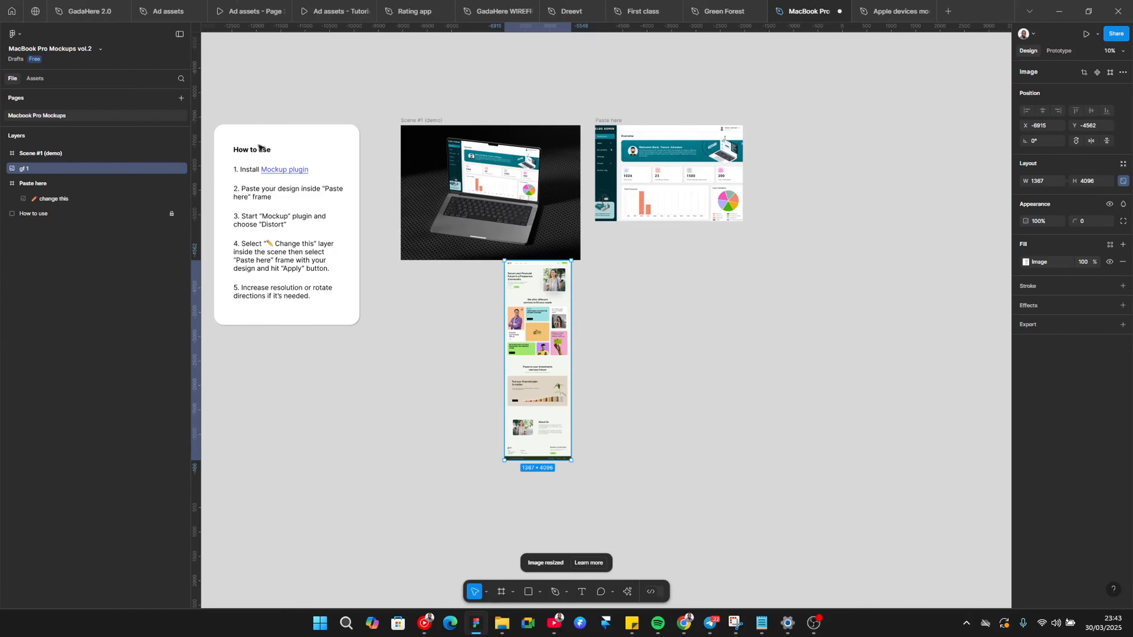
pyautogui.scroll(5, 612, 274)
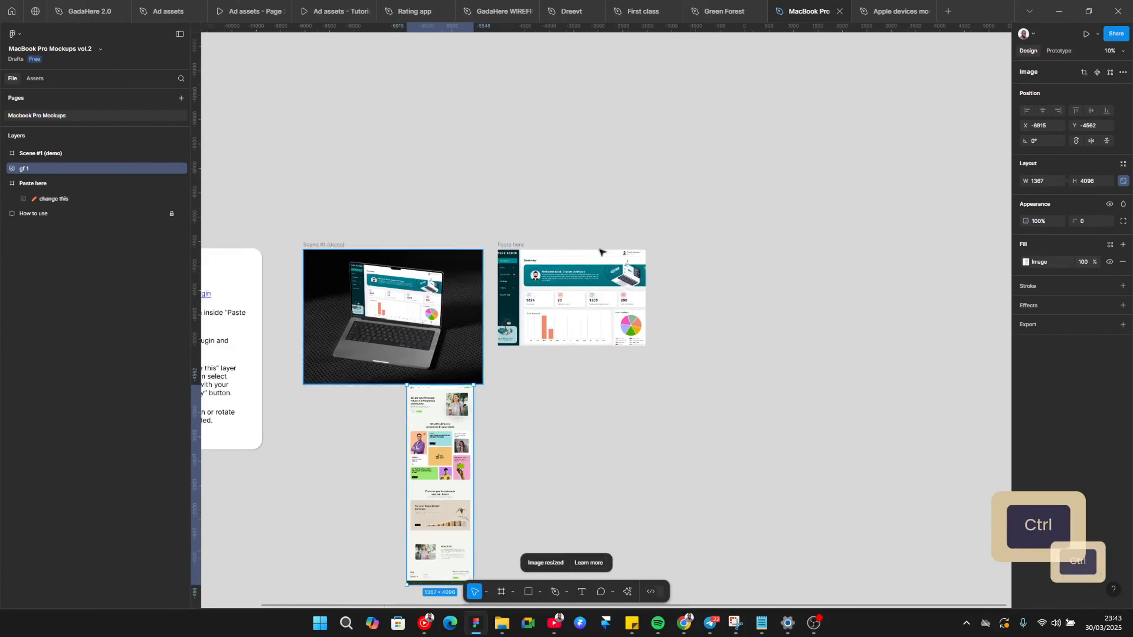
pyautogui.scroll(-3, 553, 366)
pyautogui.moveTo(319, 497); pyautogui.dragTo(487, 437)
# Replace the "change this" placeholder image inside the "Paste here" frame with the Green Forest landing page image
pyautogui.hscroll(-10, 266, 503)
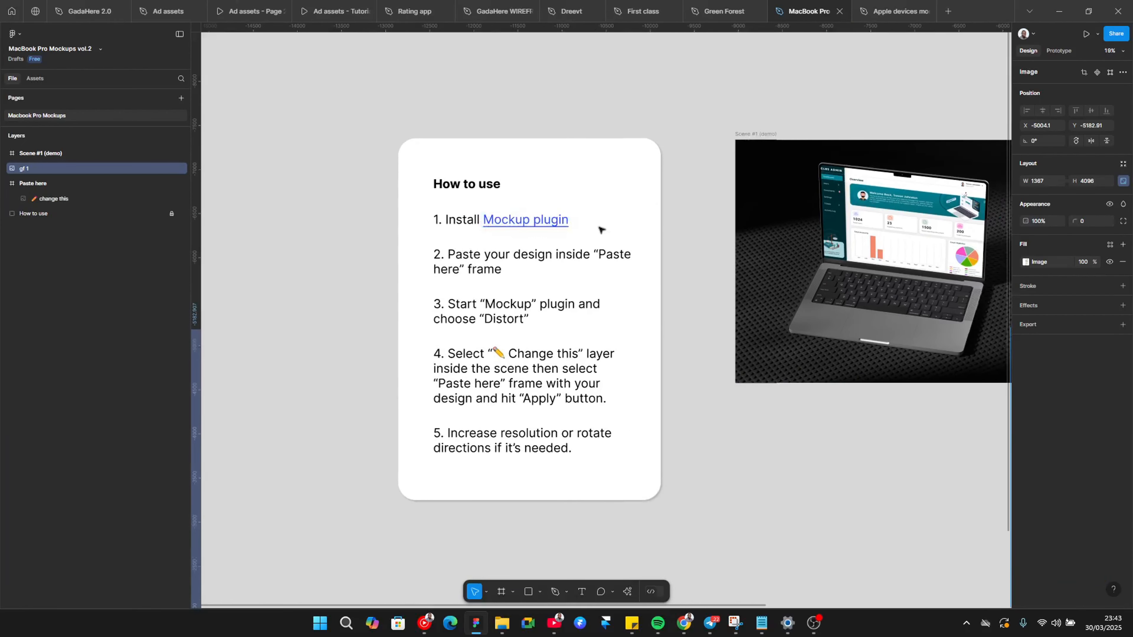
pyautogui.moveTo(680, 287); pyautogui.dragTo(542, 274)
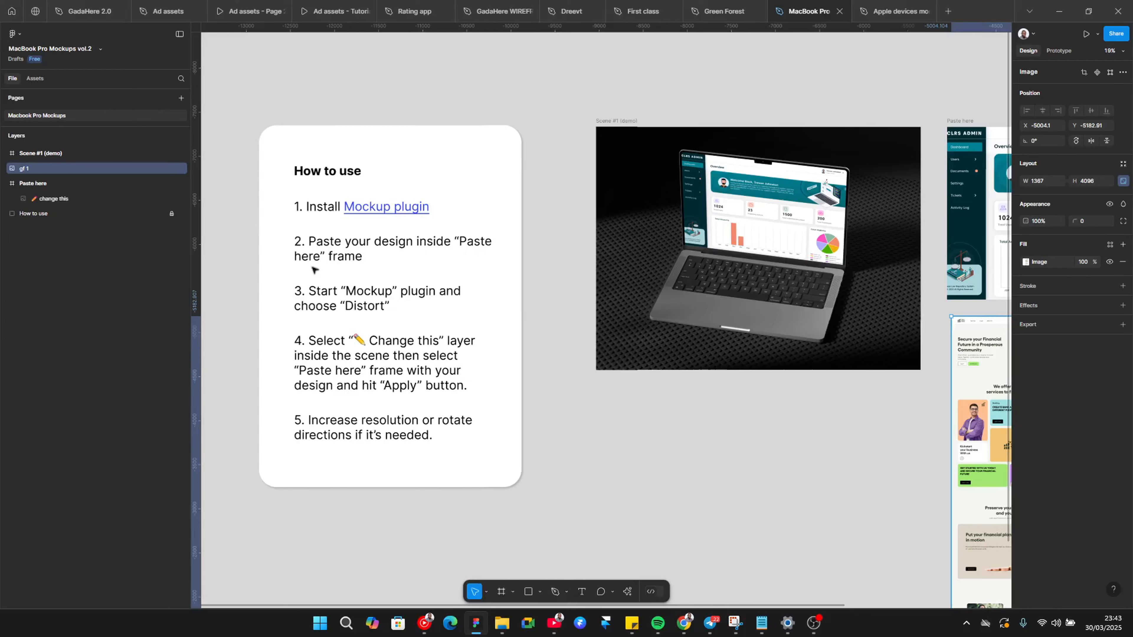
pyautogui.hscroll(10, 488, 425)
pyautogui.scroll(4, 227, 124)
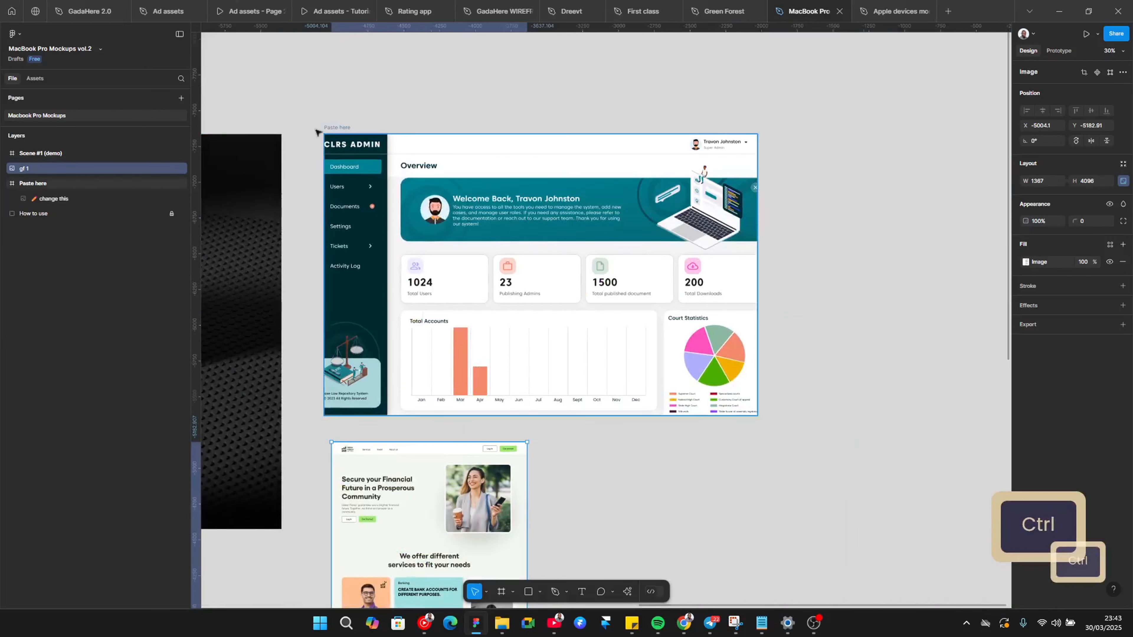
pyautogui.click(104, 181)
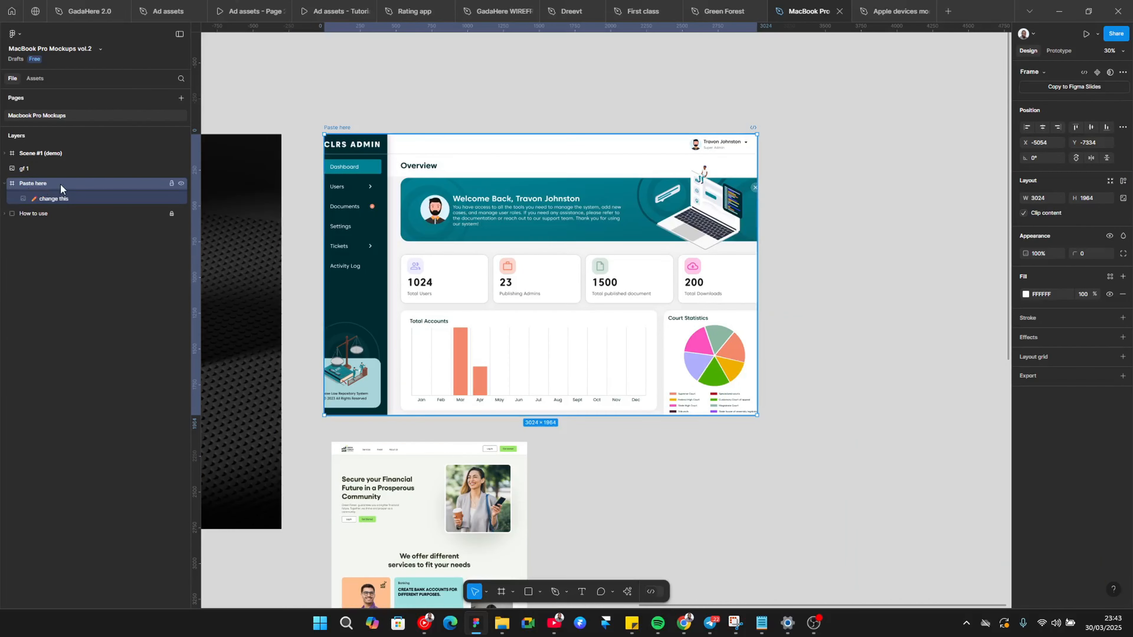
pyautogui.click(58, 199)
pyautogui.scroll(-5, 543, 251)
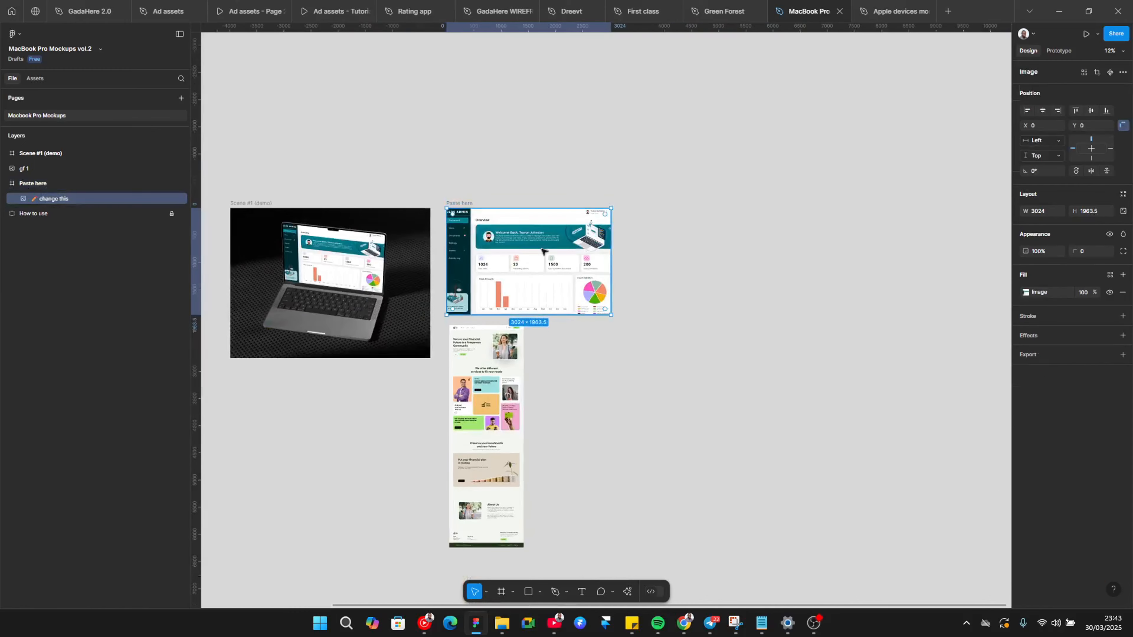
pyautogui.press('Delete')
pyautogui.moveTo(451, 428); pyautogui.dragTo(451, 310)
pyautogui.scroll(3, 511, 240)
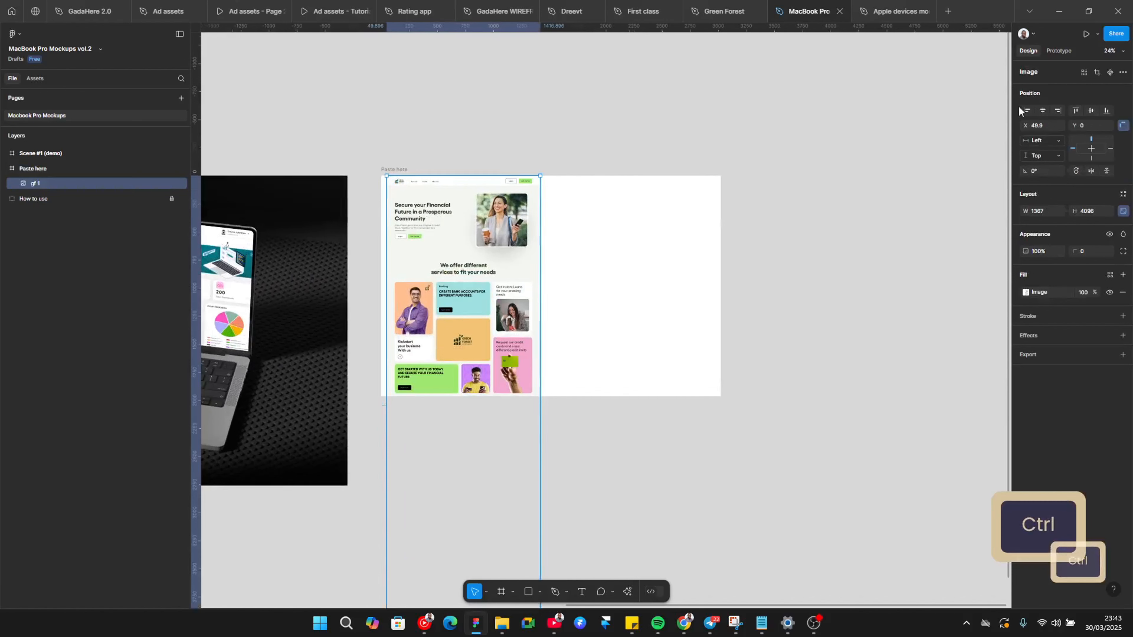
# Scale the landing page image to 3024 px wide and align it to the left and top edges of the "Paste here" frame
pyautogui.click(1027, 110)
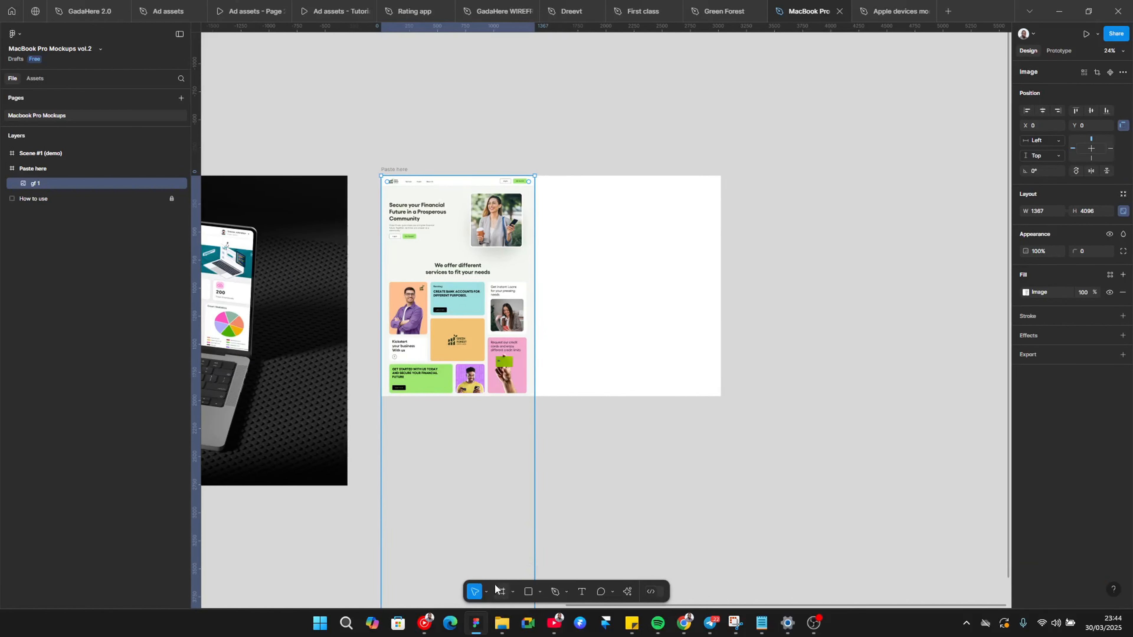
pyautogui.click(486, 592)
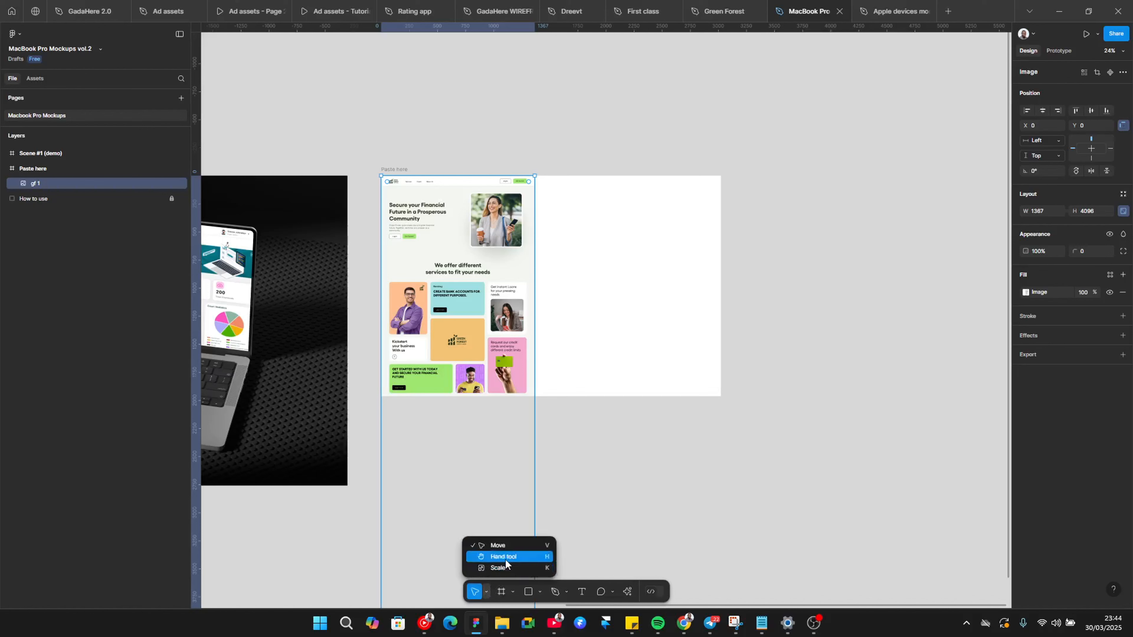
pyautogui.click(499, 568)
pyautogui.moveTo(536, 366); pyautogui.dragTo(719, 361)
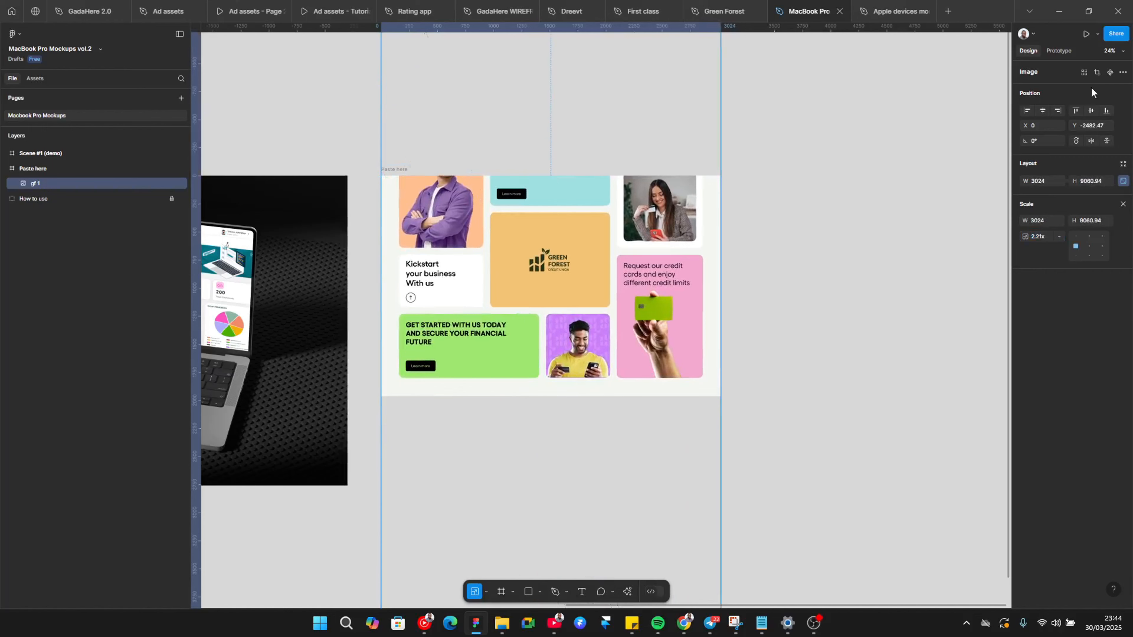
pyautogui.click(1076, 112)
pyautogui.scroll(-4, 480, 343)
pyautogui.click(602, 420)
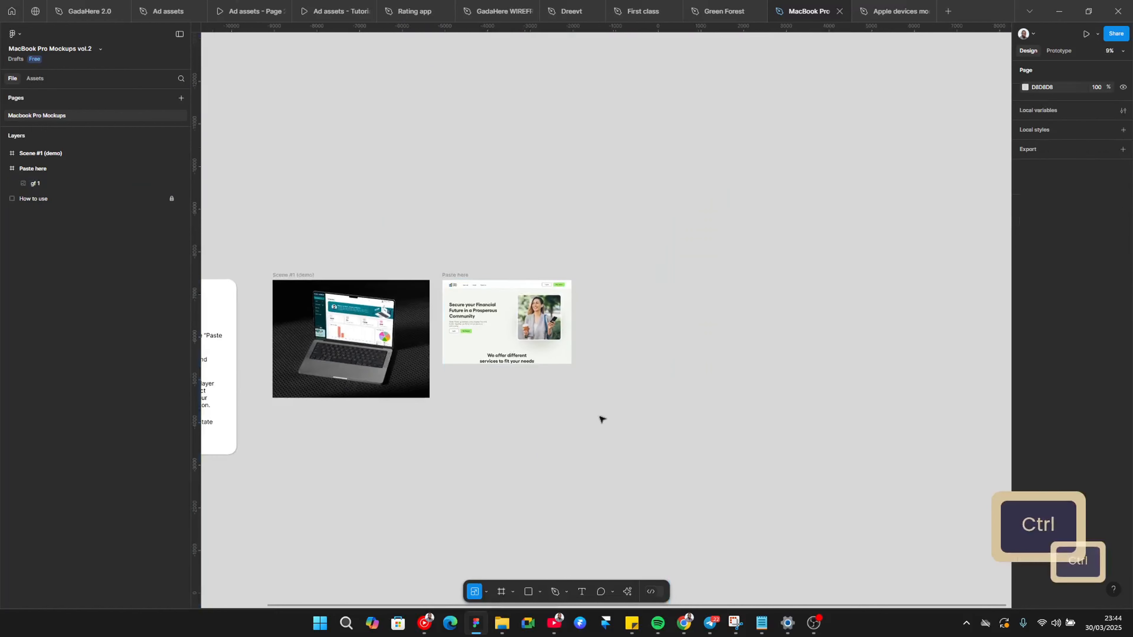
# Run the Wannathis — 3D Illustrations, Mockups plugin and place its window beside the "How to use" instructions
pyautogui.moveTo(513, 457); pyautogui.dragTo(687, 362)
pyautogui.scroll(2, 614, 216)
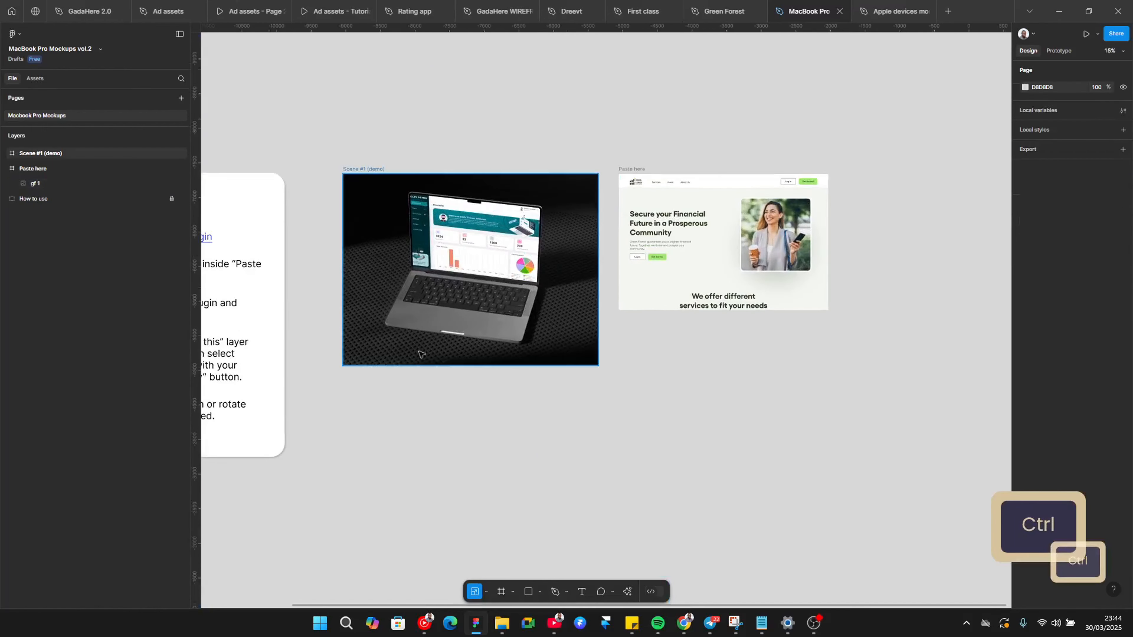
pyautogui.moveTo(420, 356); pyautogui.dragTo(749, 398)
pyautogui.moveTo(584, 254); pyautogui.dragTo(643, 216)
pyautogui.press('ctrl')
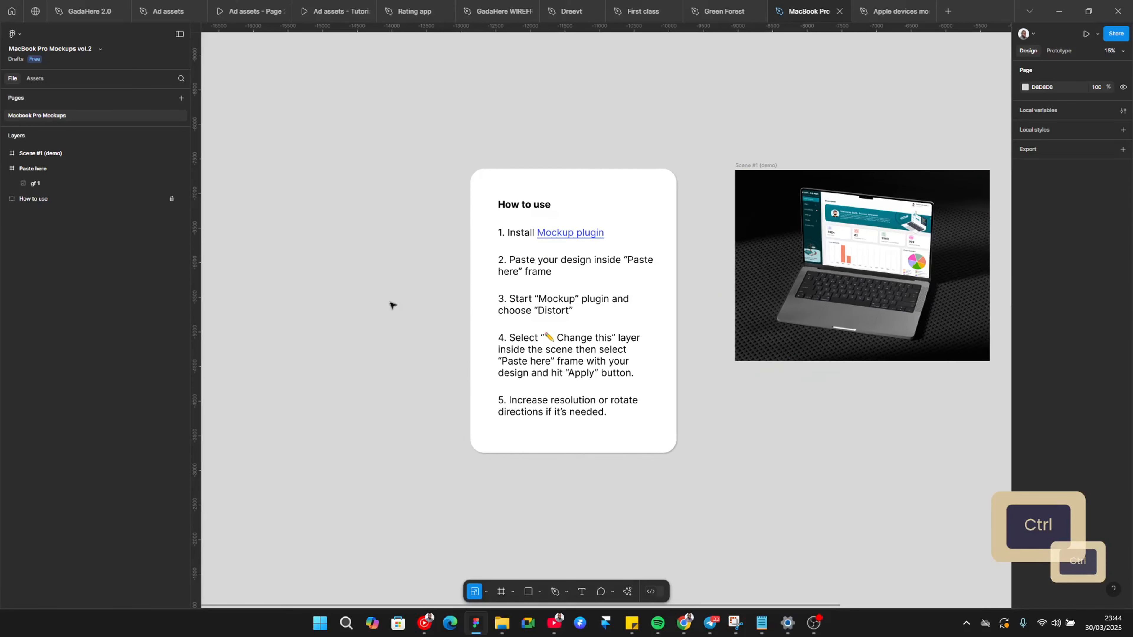
pyautogui.hotkey('ctrl', 'p')
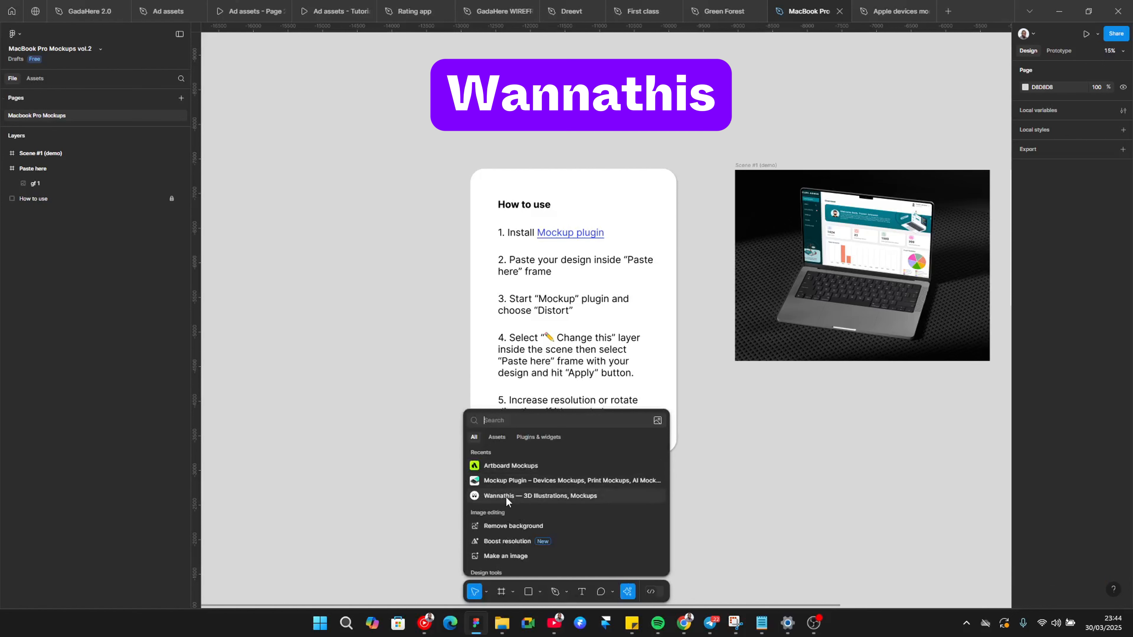
pyautogui.click(506, 497)
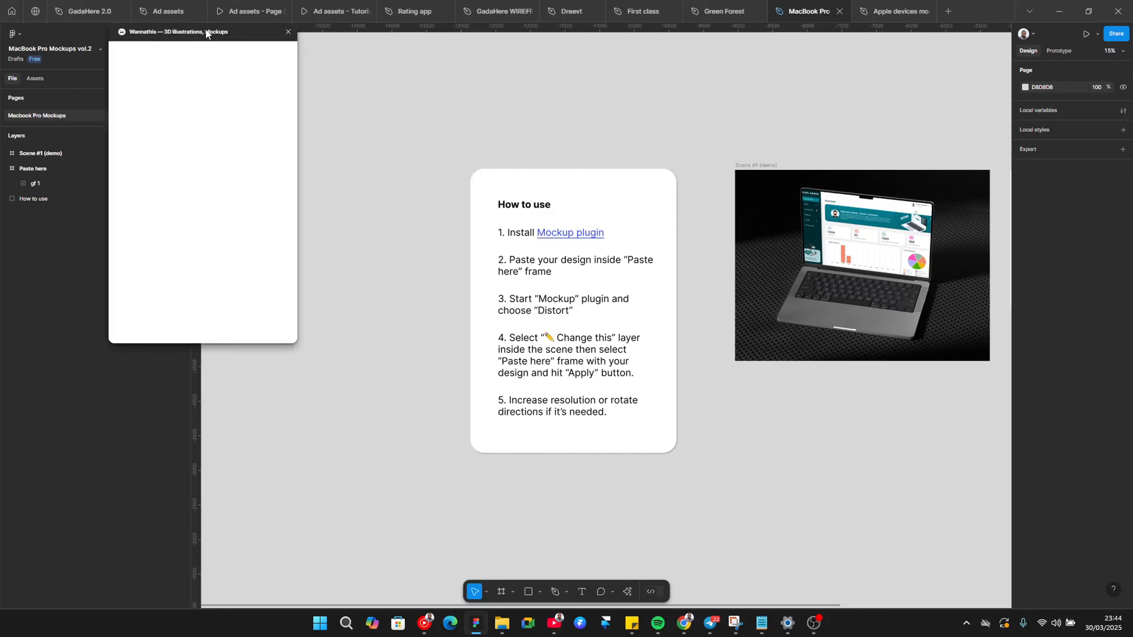
pyautogui.moveTo(206, 33); pyautogui.dragTo(368, 143)
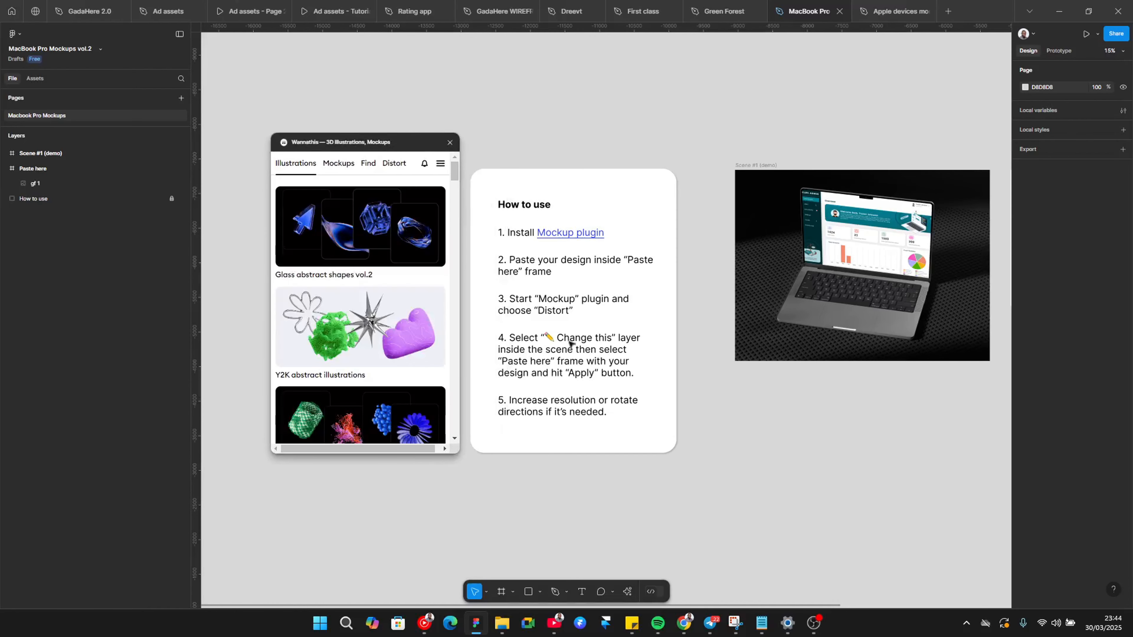
# Check the "How to use" instructions and switch the Wannathis plugin to its Distort mode
pyautogui.moveTo(747, 441)
pyautogui.mouseDown()
pyautogui.moveTo(618, 446)
pyautogui.moveTo(678, 475)
pyautogui.moveTo(759, 422)
pyautogui.moveTo(782, 450)
pyautogui.moveTo(735, 427)
pyautogui.mouseUp()
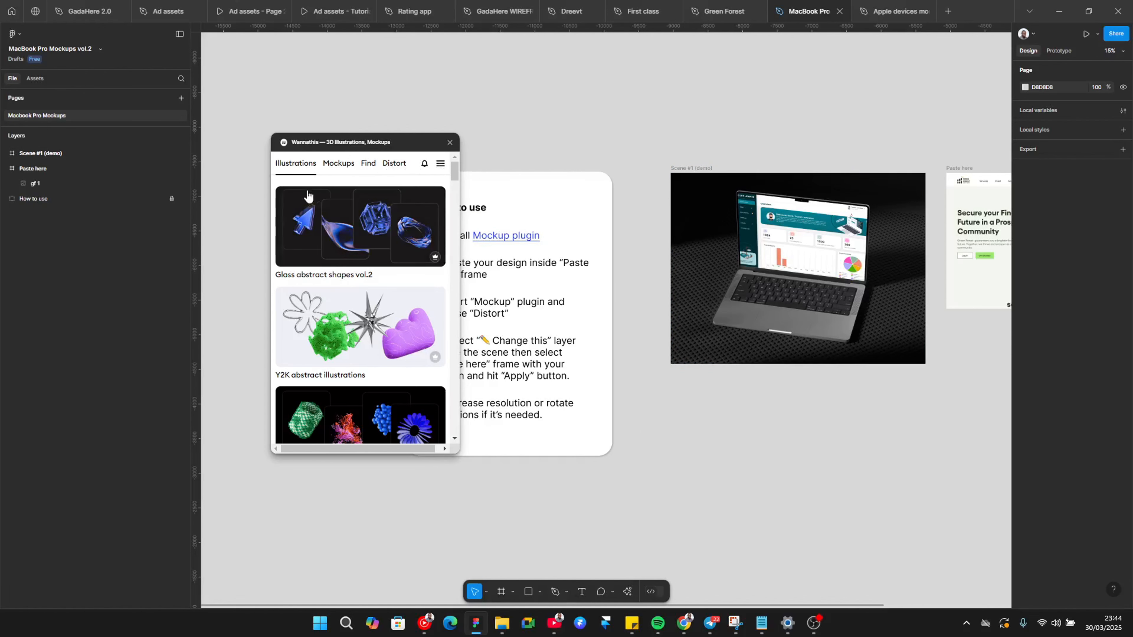
pyautogui.hscroll(5, 490, 333)
pyautogui.scroll(2, 491, 332)
pyautogui.moveTo(465, 383); pyautogui.dragTo(522, 294)
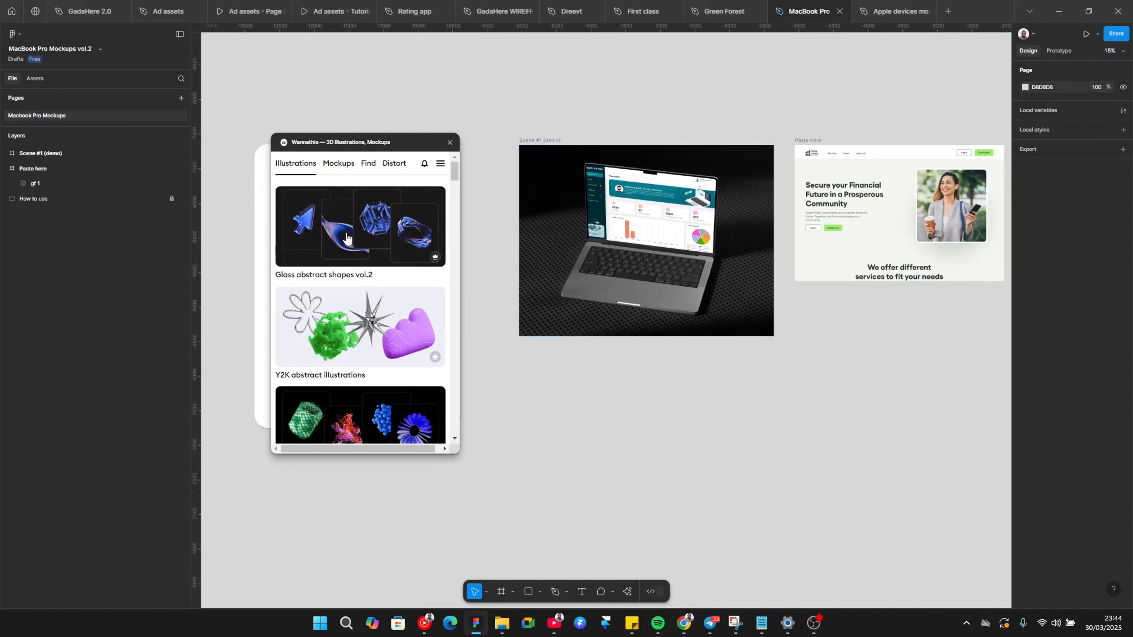
pyautogui.hscroll(-5, 543, 212)
pyautogui.scroll(3, 544, 288)
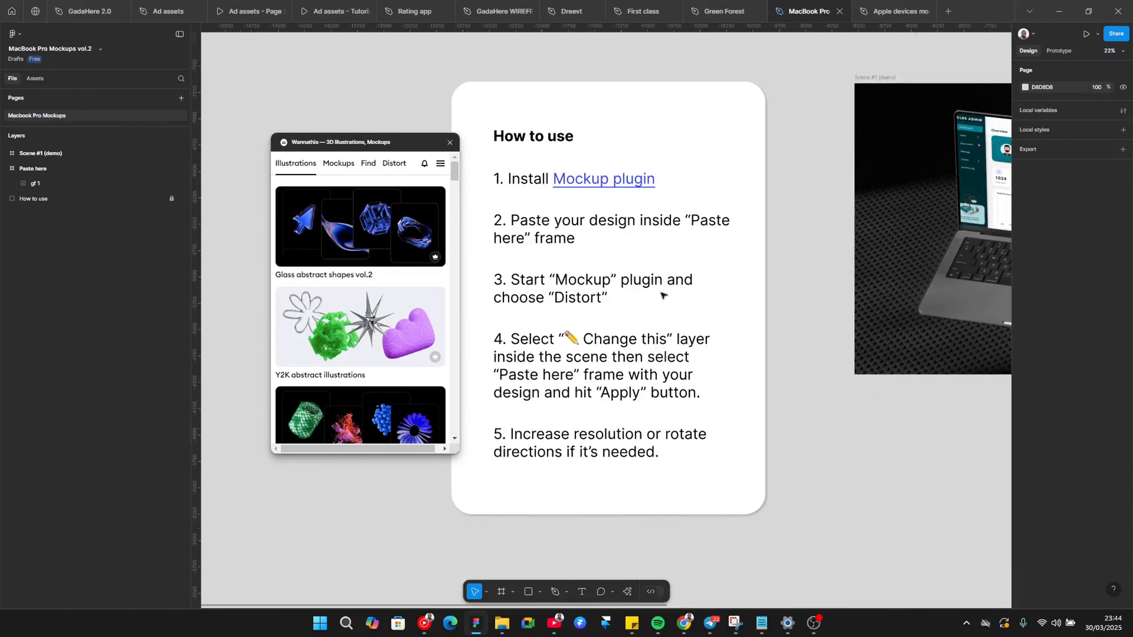
pyautogui.click(392, 164)
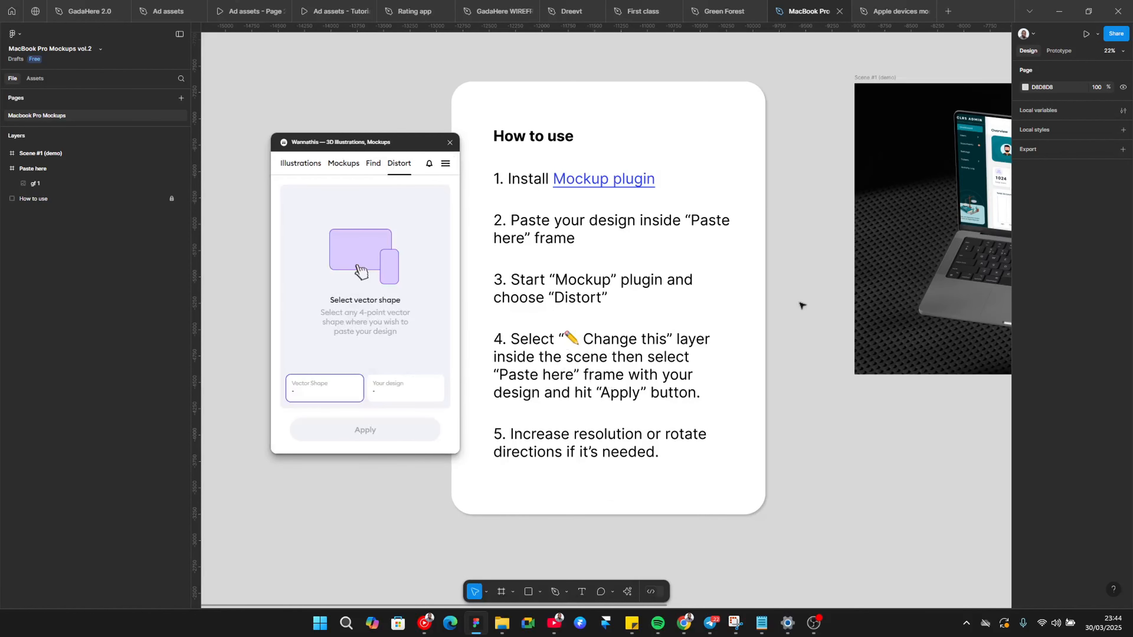
# Assign the "change this" layer of Scene #1 (demo) as the plugin's vector shape and clear the design slot
pyautogui.hscroll(5, 801, 306)
pyautogui.click(682, 213)
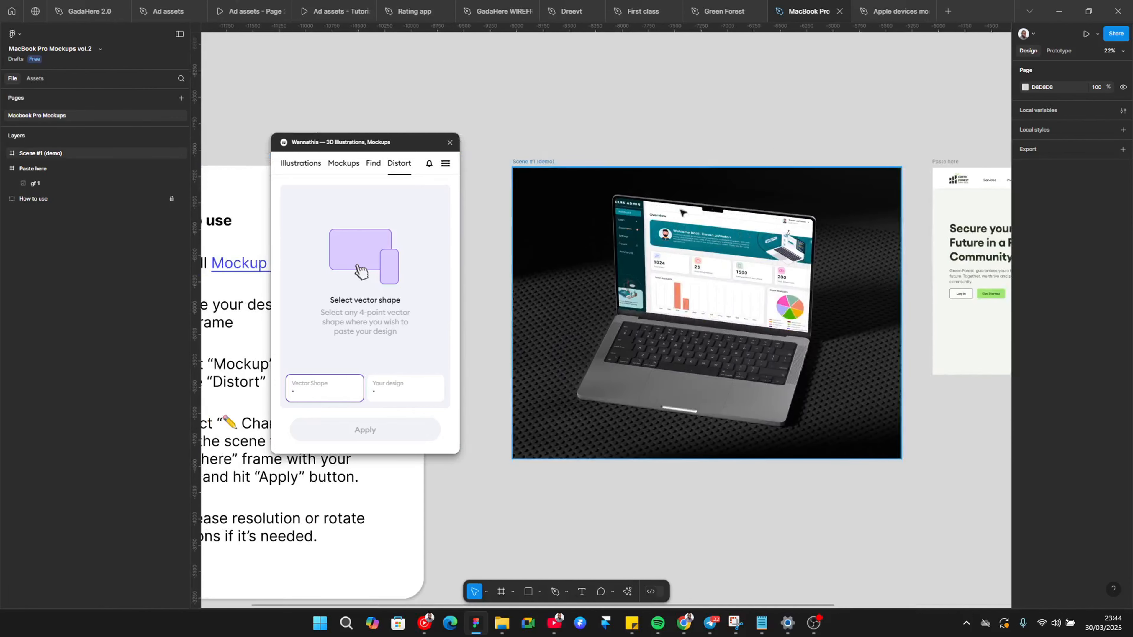
pyautogui.click(40, 153)
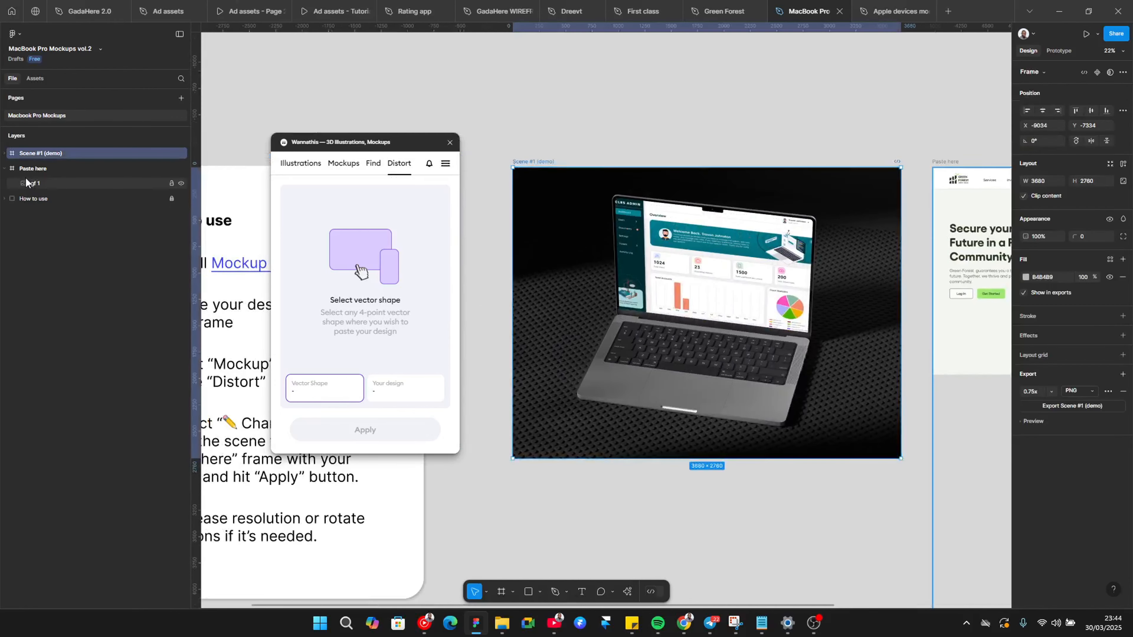
pyautogui.click(932, 446)
pyautogui.keyDown('ctrl'); pyautogui.click(707, 267); pyautogui.keyUp('ctrl')
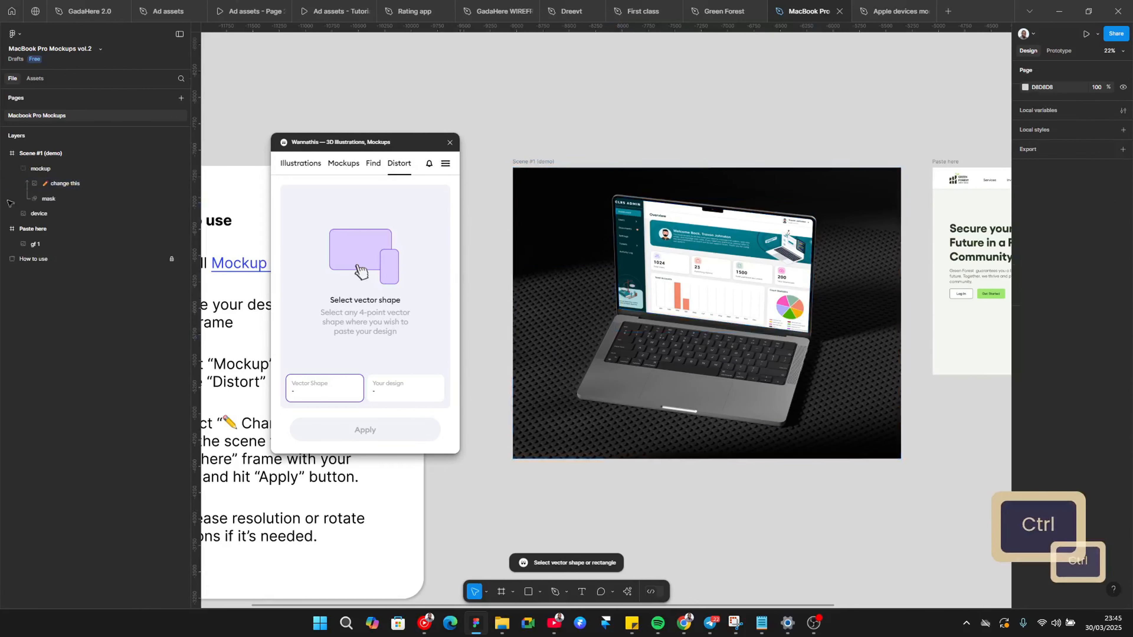
pyautogui.click(60, 185)
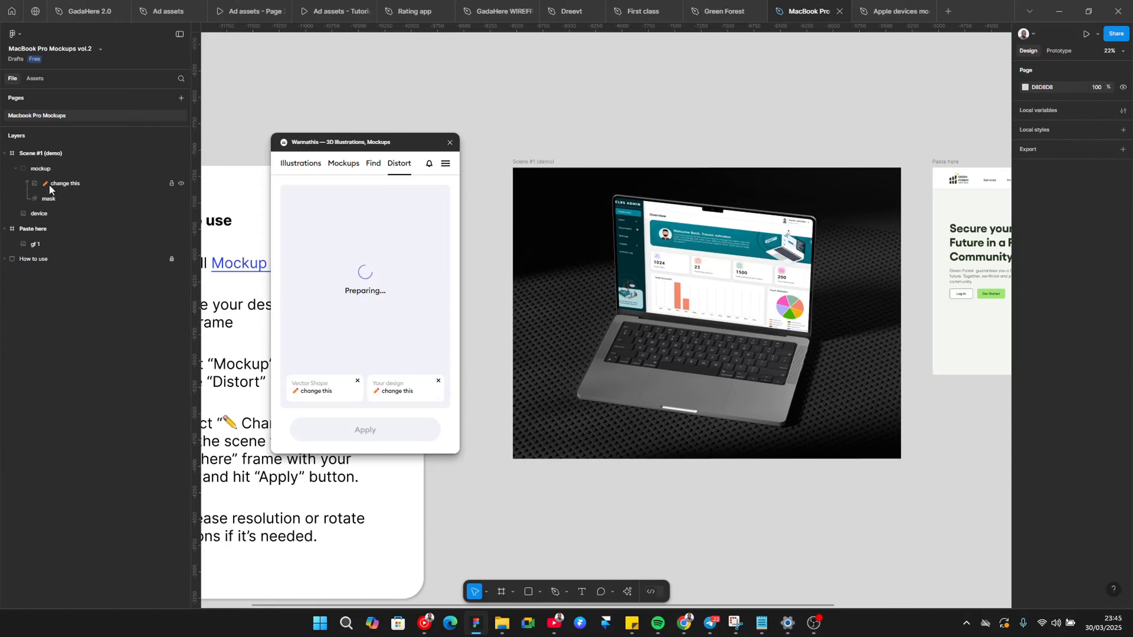
pyautogui.click(49, 184)
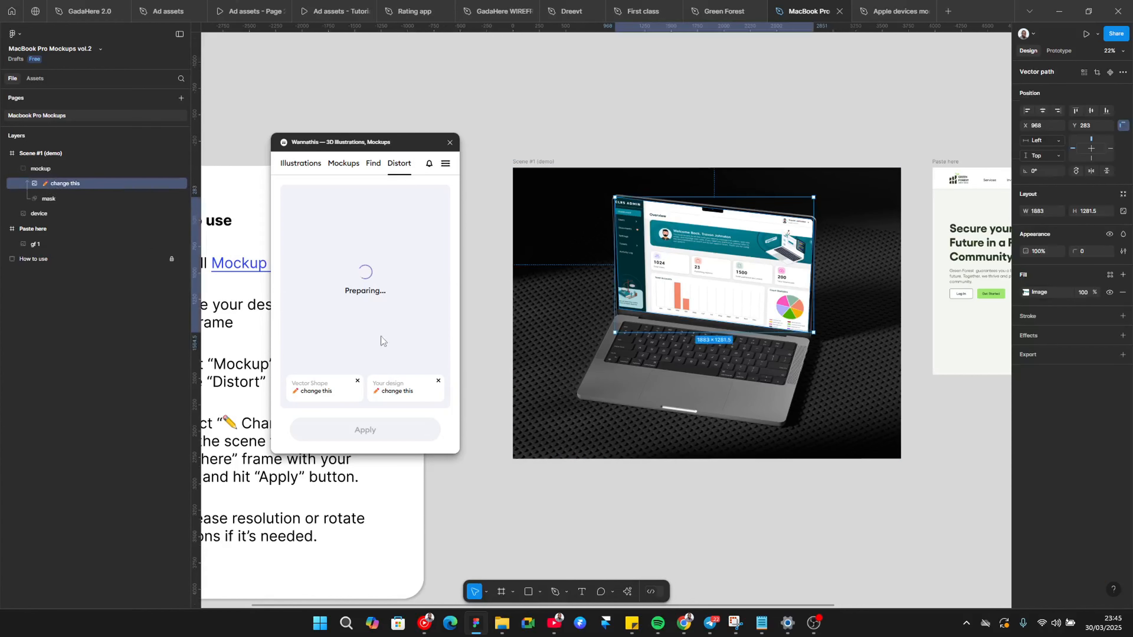
pyautogui.click(438, 382)
# Assign the "Paste here" frame as the design for the plugin to distort
pyautogui.moveTo(544, 328); pyautogui.dragTo(839, 153)
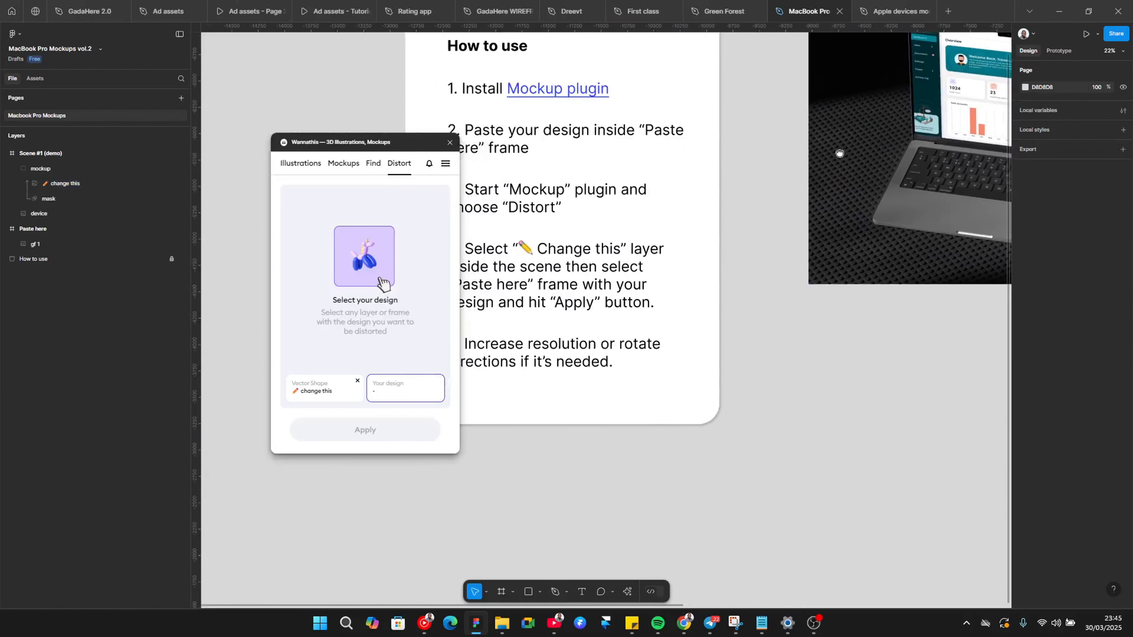
pyautogui.moveTo(569, 288); pyautogui.dragTo(666, 288)
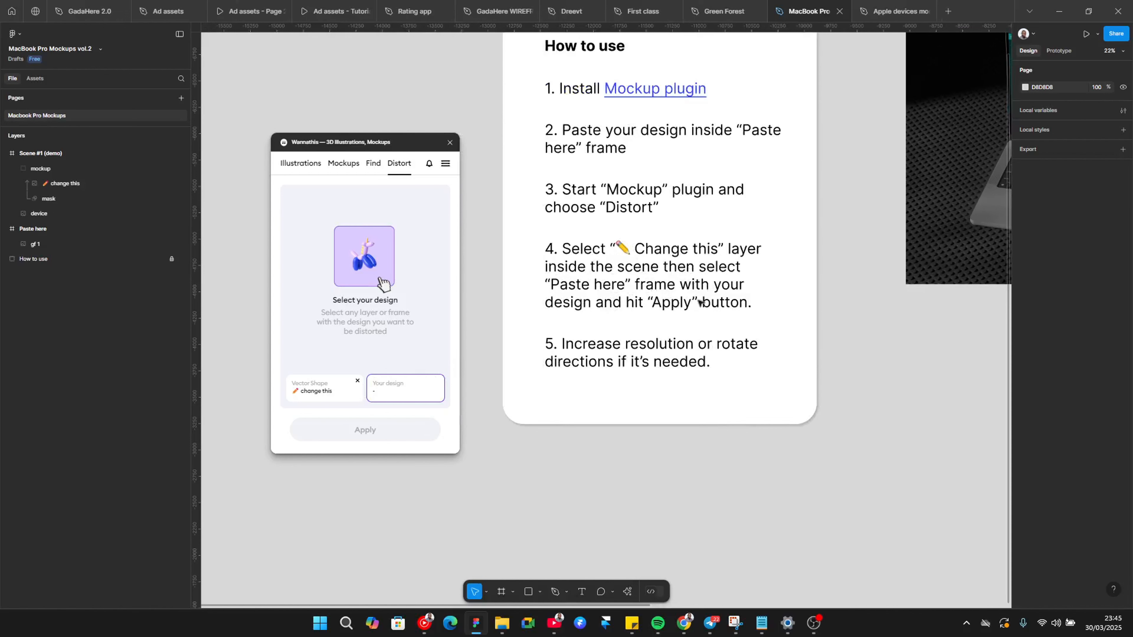
pyautogui.moveTo(772, 306); pyautogui.dragTo(489, 376)
pyautogui.moveTo(693, 327); pyautogui.dragTo(250, 403)
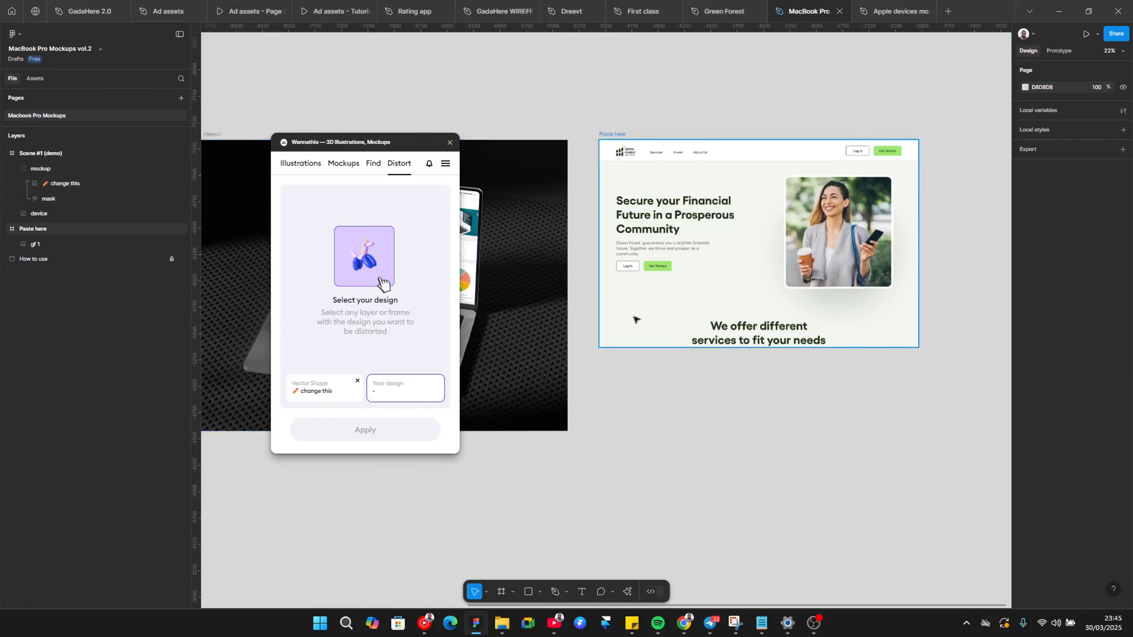
pyautogui.click(609, 135)
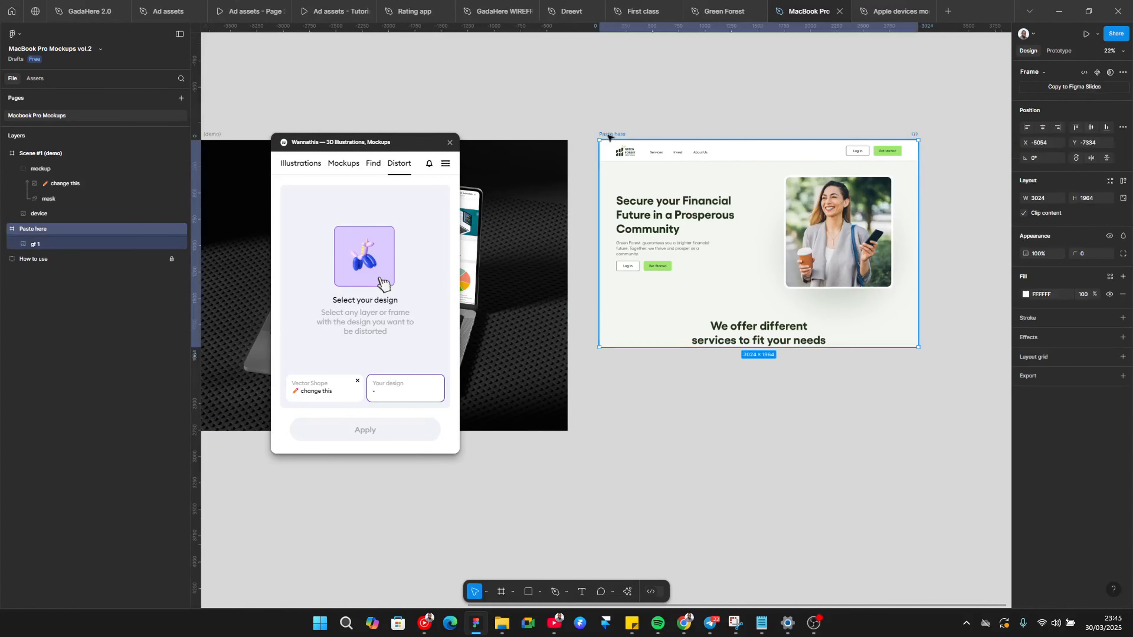
pyautogui.click(498, 392)
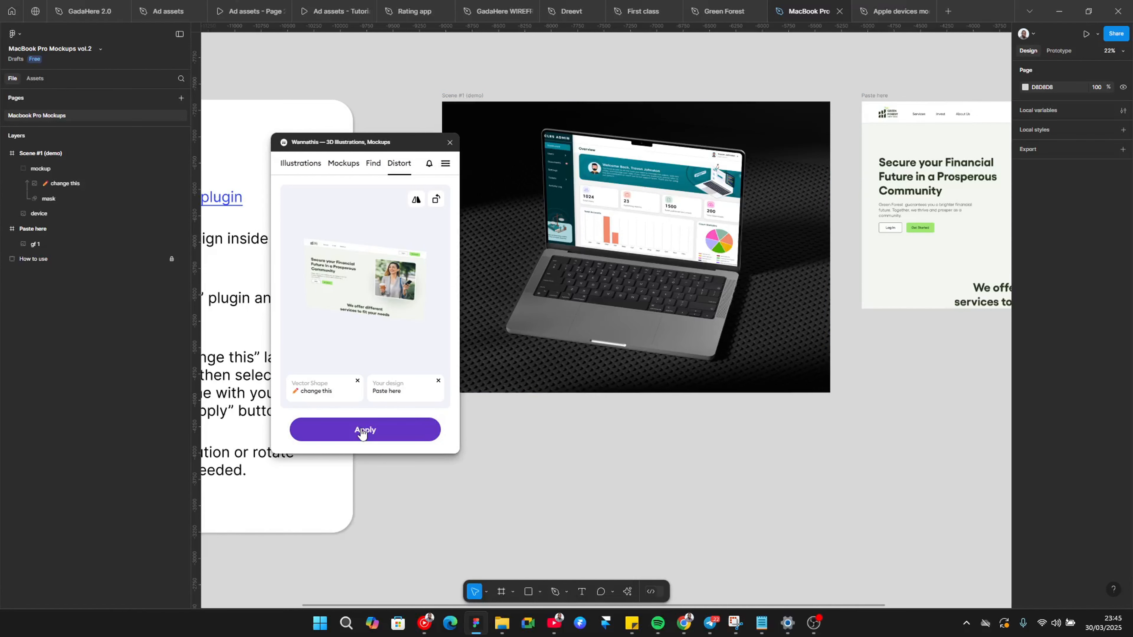
# Apply the distorted landing page to the laptop screen in Scene #1 (demo) and close the plugin
pyautogui.click(365, 429)
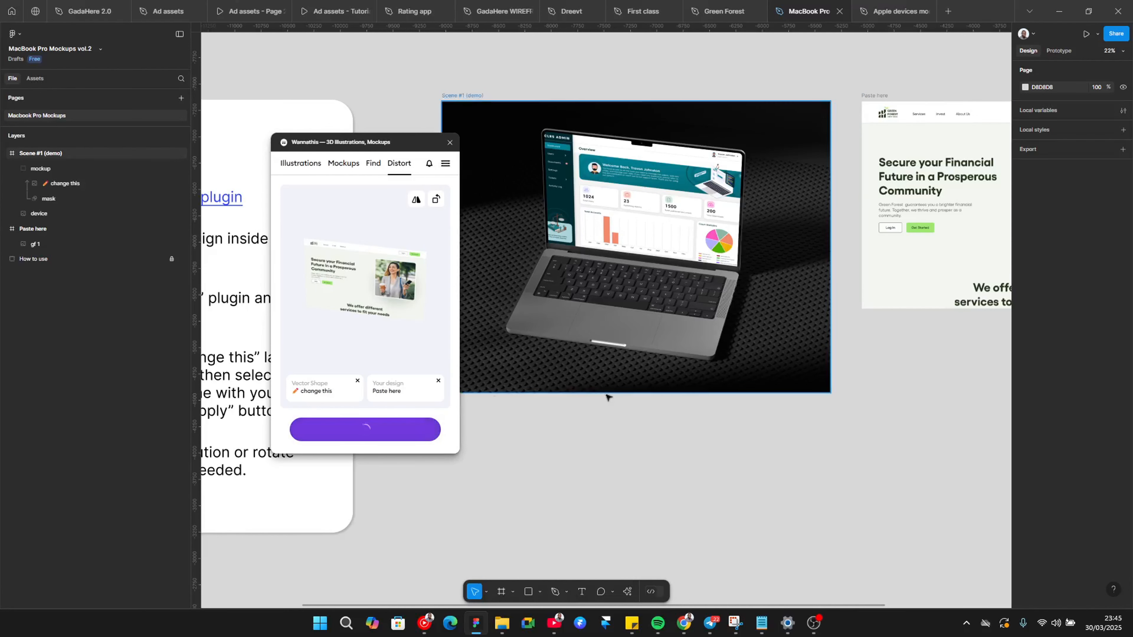
pyautogui.scroll(-2, 605, 528)
pyautogui.moveTo(610, 438); pyautogui.dragTo(668, 510)
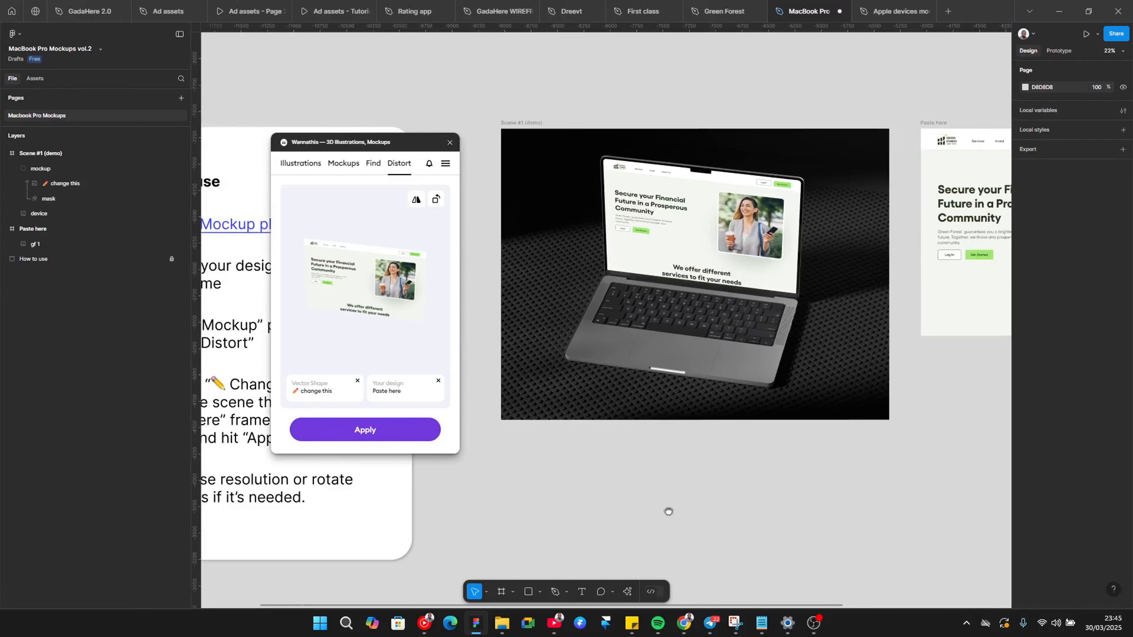
pyautogui.click(450, 142)
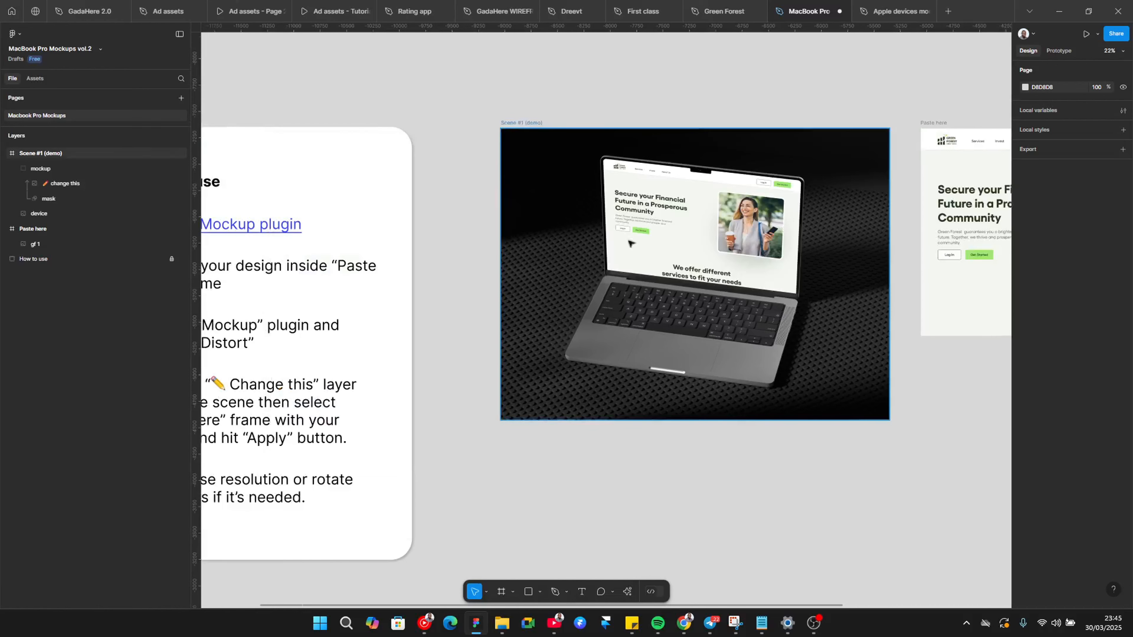
# Copy the Scene #1 (demo) frame with the finished laptop mockup
pyautogui.hscroll(2, 647, 335)
pyautogui.hscroll(3, 678, 401)
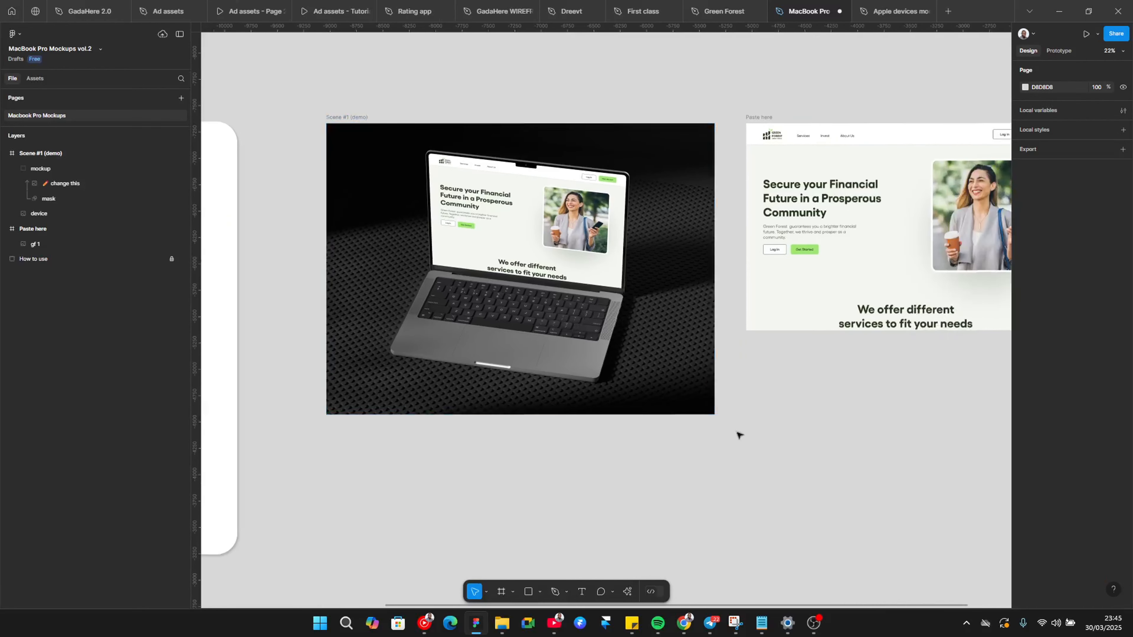
pyautogui.keyDown('ctrl'); pyautogui.scroll(-3, 710, 404); pyautogui.keyUp('ctrl')
pyautogui.hscroll(2, 710, 404)
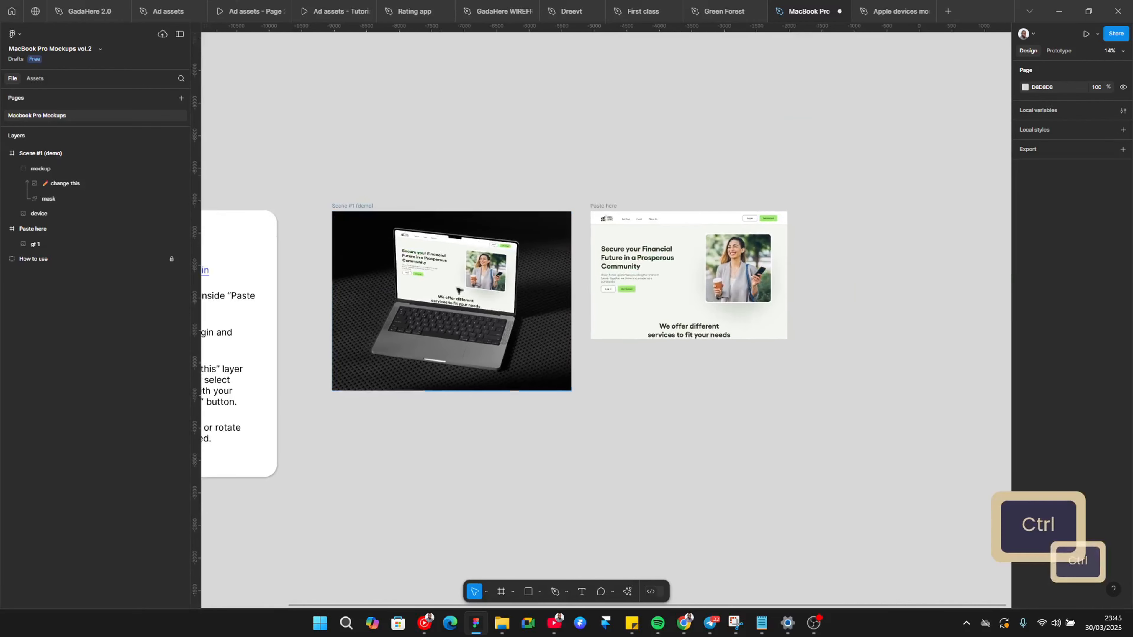
pyautogui.click(360, 208)
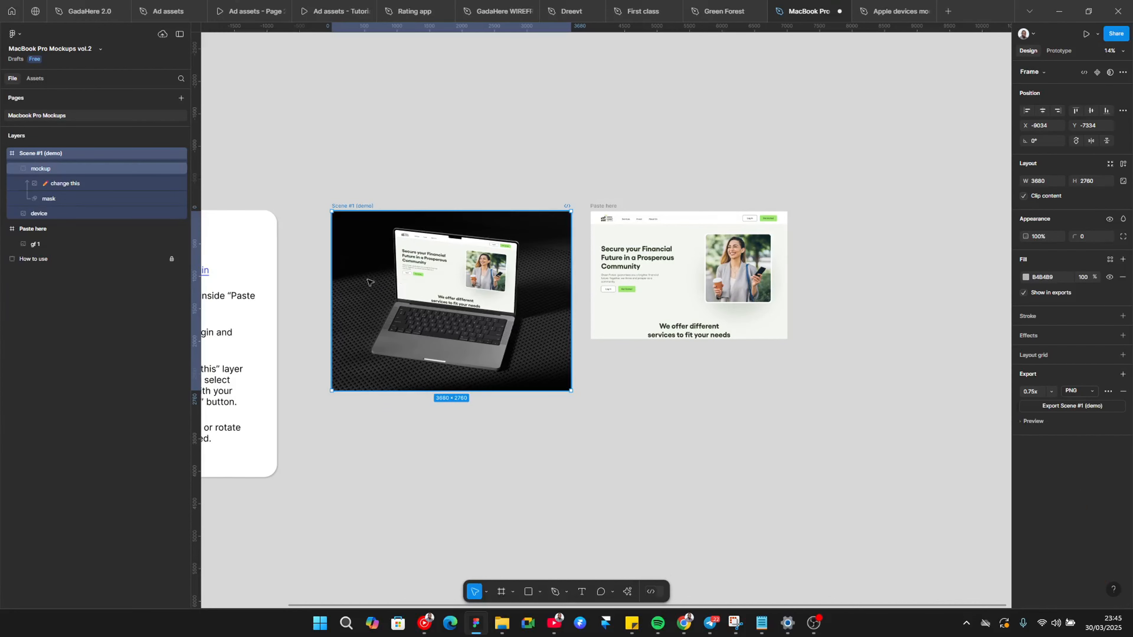
pyautogui.rightClick(355, 206)
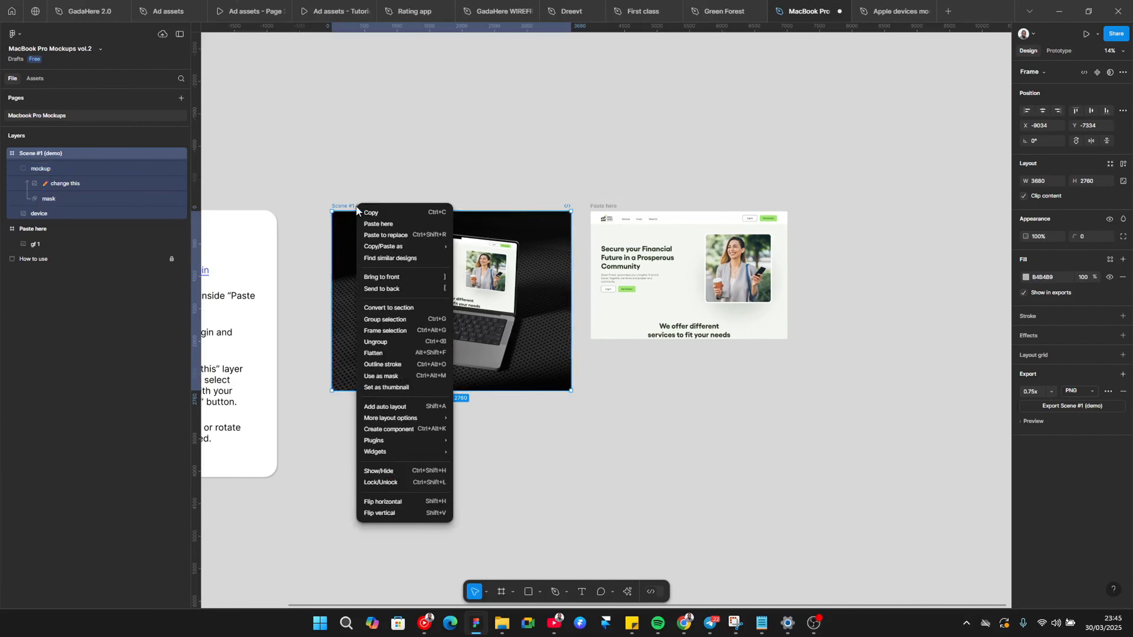
pyautogui.click(405, 217)
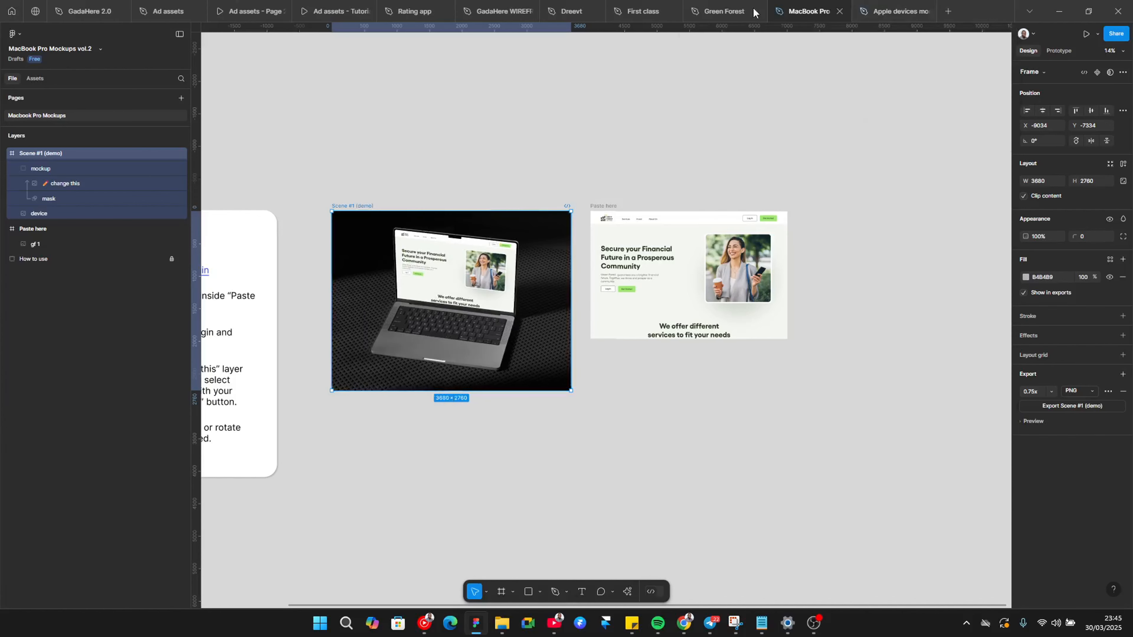
# Switch to the Green Forest file and bring the area around the landing page frames into view
pyautogui.click(725, 12)
pyautogui.moveTo(511, 391); pyautogui.dragTo(698, 464)
pyautogui.scroll(-2, 446, 290)
pyautogui.moveTo(457, 385); pyautogui.dragTo(404, 365)
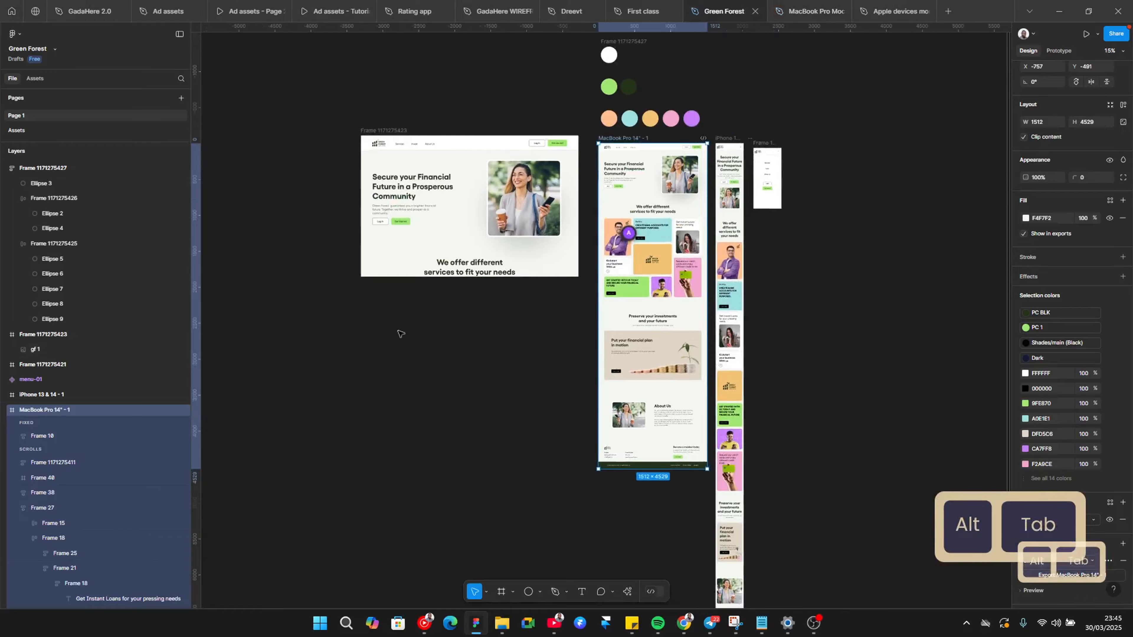
# Examine the laptop cover of the Travel Landing Page reference project on Behance and return to the Green Forest file in Figma
pyautogui.hotkey('alt', 'Tab')
pyautogui.hotkey('alt', 'Tab')
pyautogui.hotkey('alt', 'Tab')
pyautogui.press('Tab')
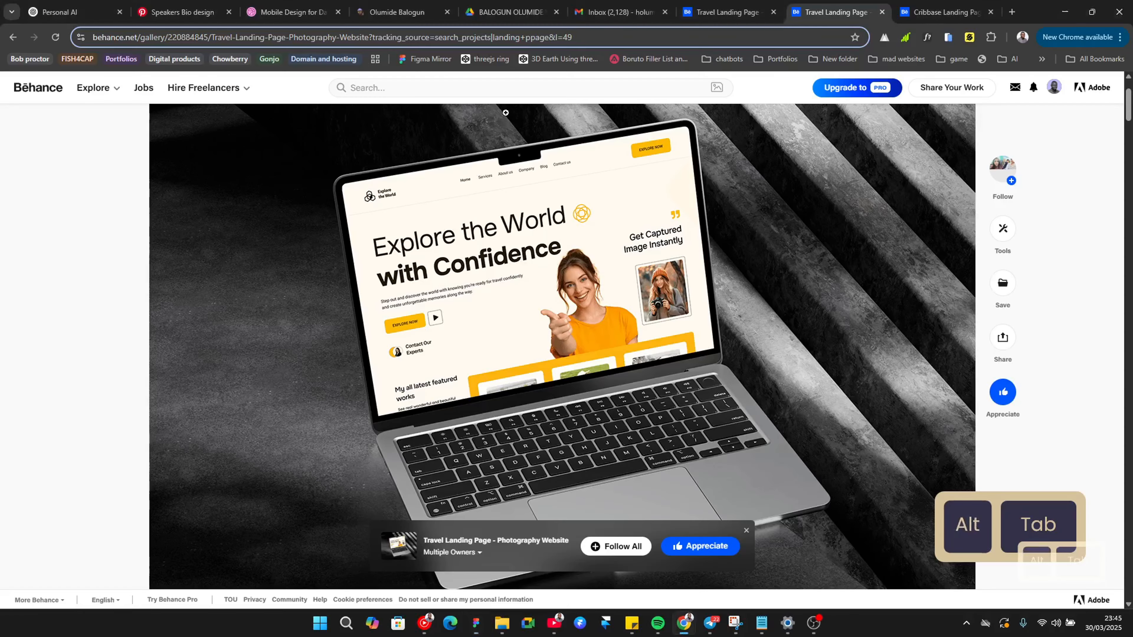
pyautogui.scroll(-6, 628, 367)
pyautogui.scroll(6, 628, 367)
pyautogui.hotkey('alt', 'Tab')
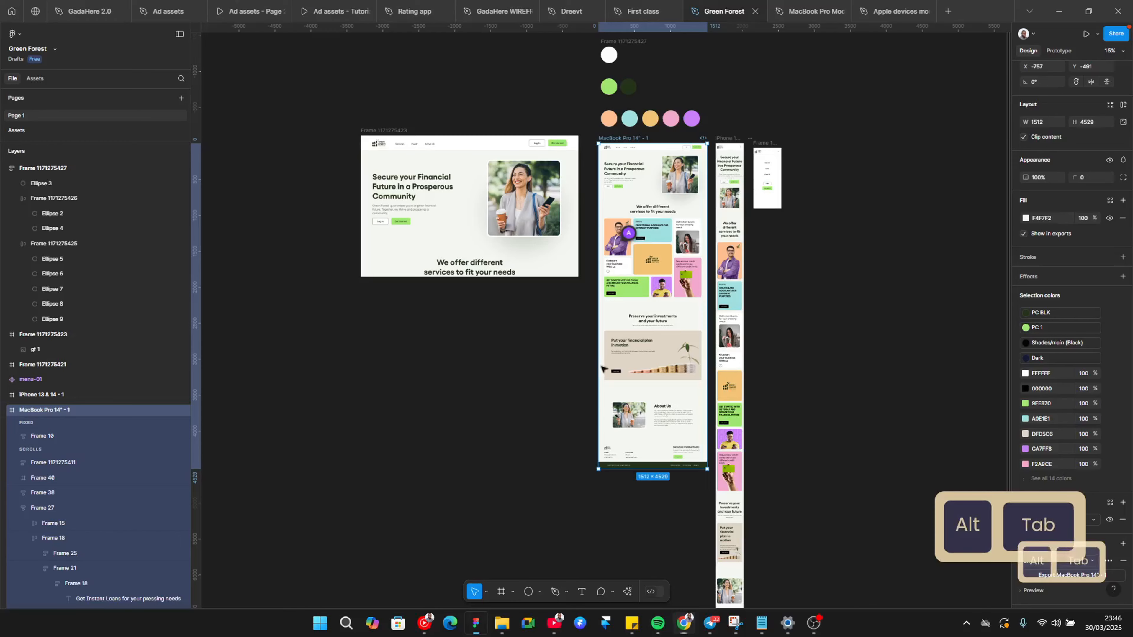
pyautogui.hscroll(-2, 519, 121)
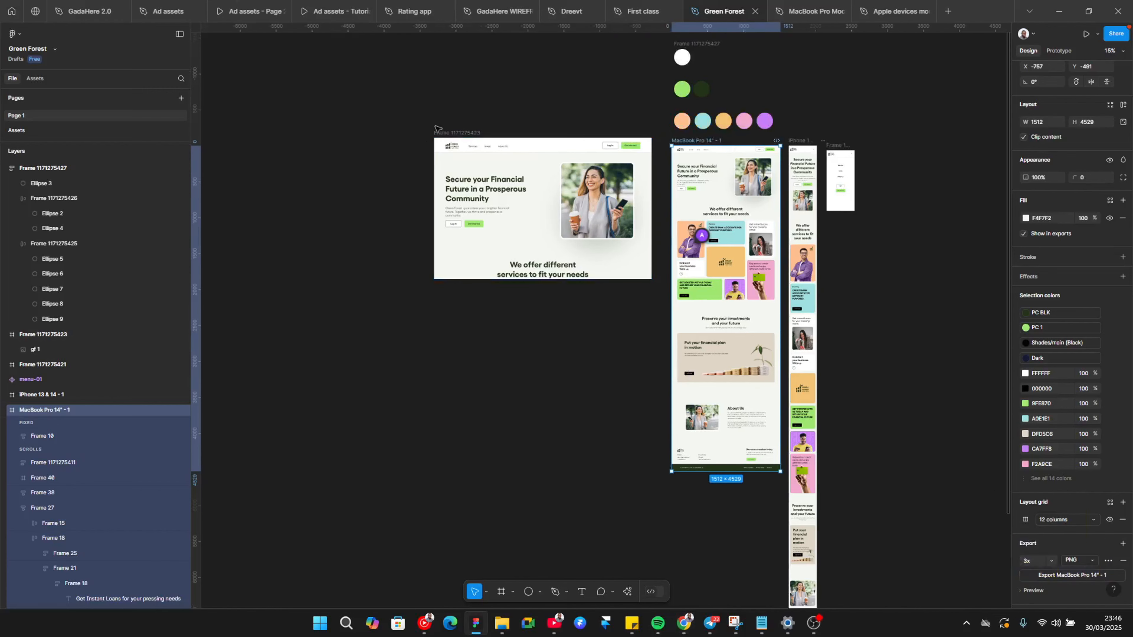
# Duplicate the wide landing page frame to its left and remove the page image from the duplicate, leaving a blank frame
pyautogui.moveTo(449, 139); pyautogui.dragTo(215, 151)
pyautogui.moveTo(485, 382); pyautogui.dragTo(722, 381)
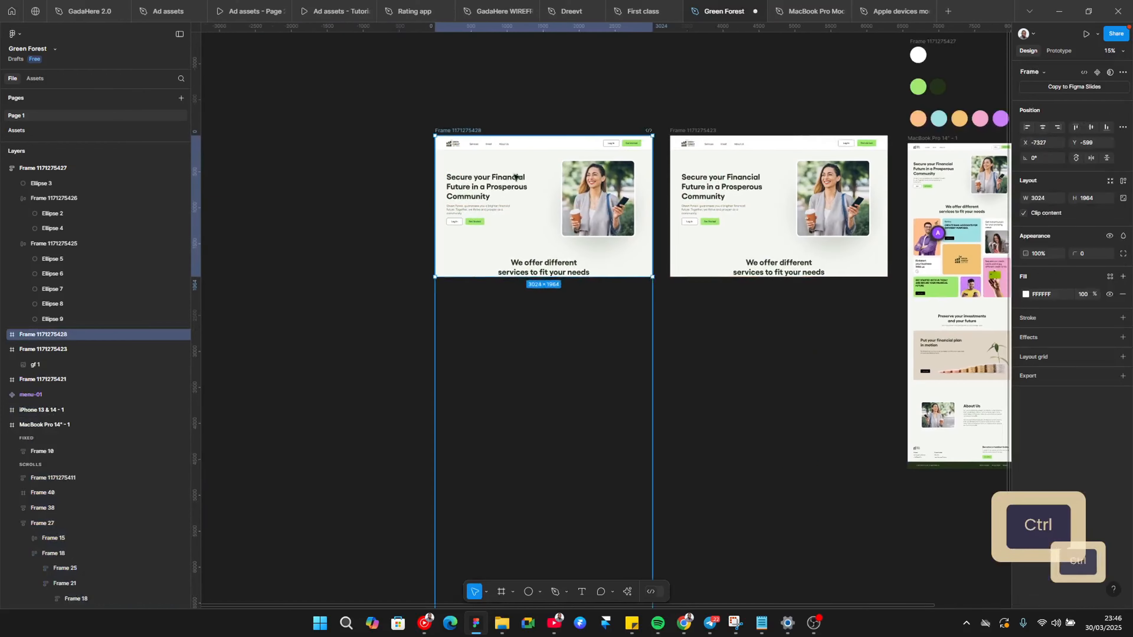
pyautogui.scroll(2, 511, 183)
pyautogui.keyDown('ctrl'); pyautogui.click(510, 186); pyautogui.keyUp('ctrl')
pyautogui.moveTo(511, 186); pyautogui.dragTo(188, 138)
pyautogui.press('Delete')
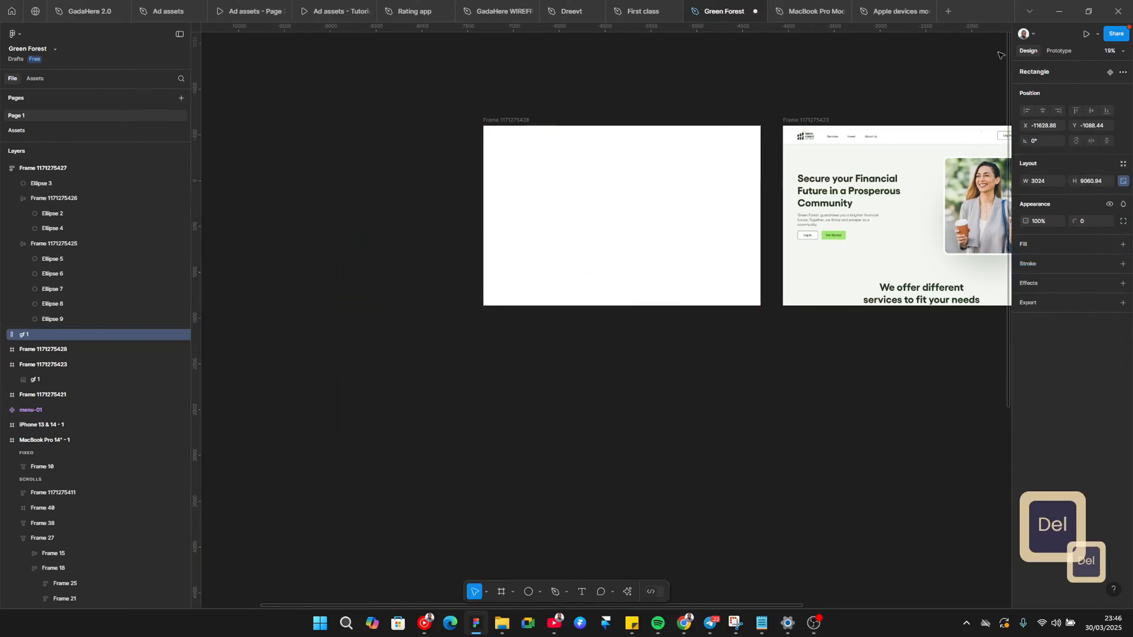
# Paste the copied laptop mockup into the blank frame and scale it proportionally to 3024 × 2268 to match the frame's width
pyautogui.click(544, 133)
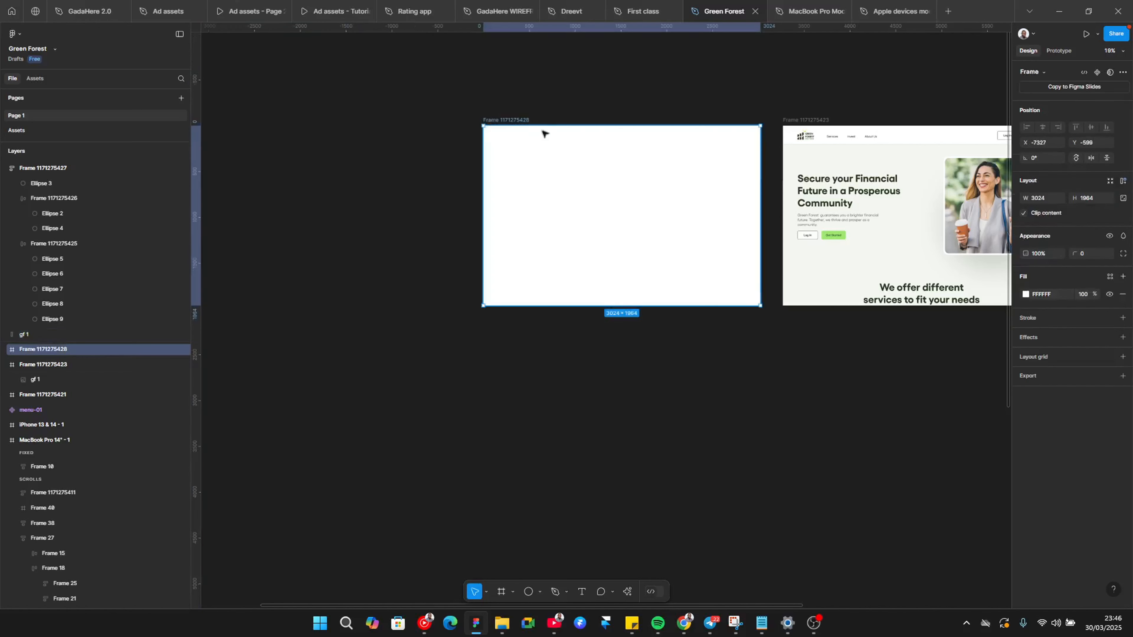
pyautogui.hotkey('ctrl', 'v')
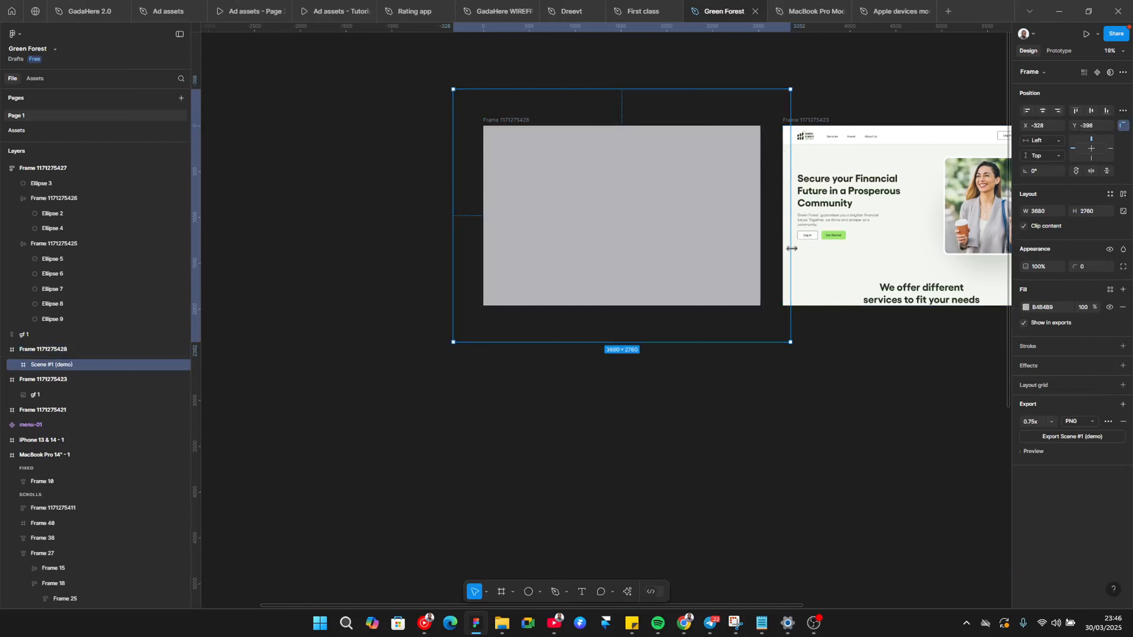
pyautogui.moveTo(791, 249); pyautogui.dragTo(760, 245)
pyautogui.hotkey('ctrl', 'z')
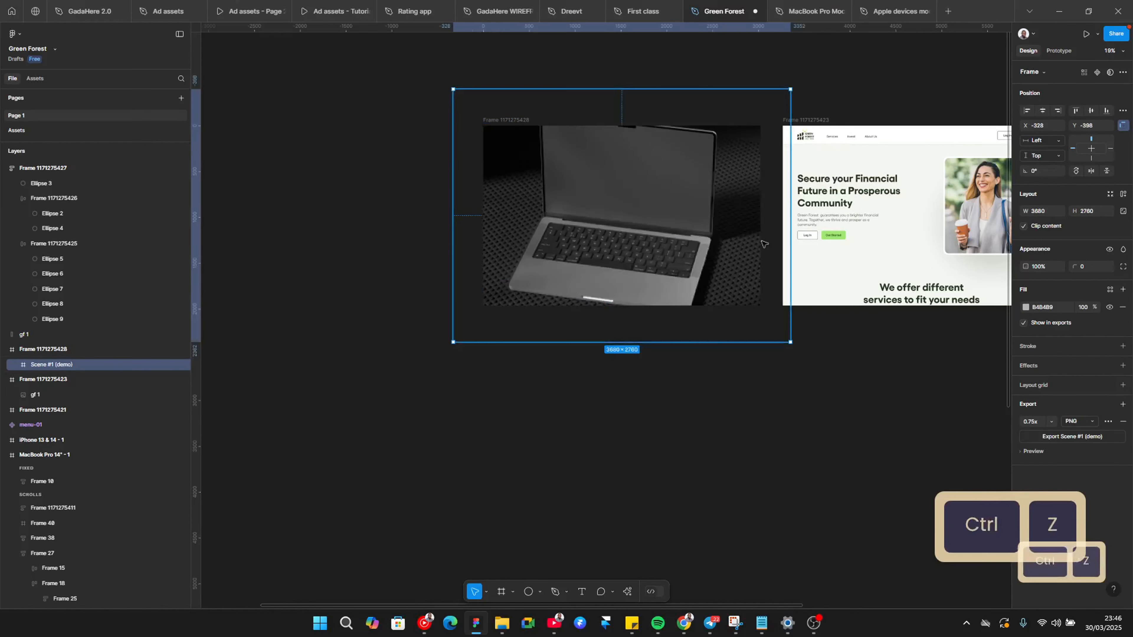
pyautogui.press('k')
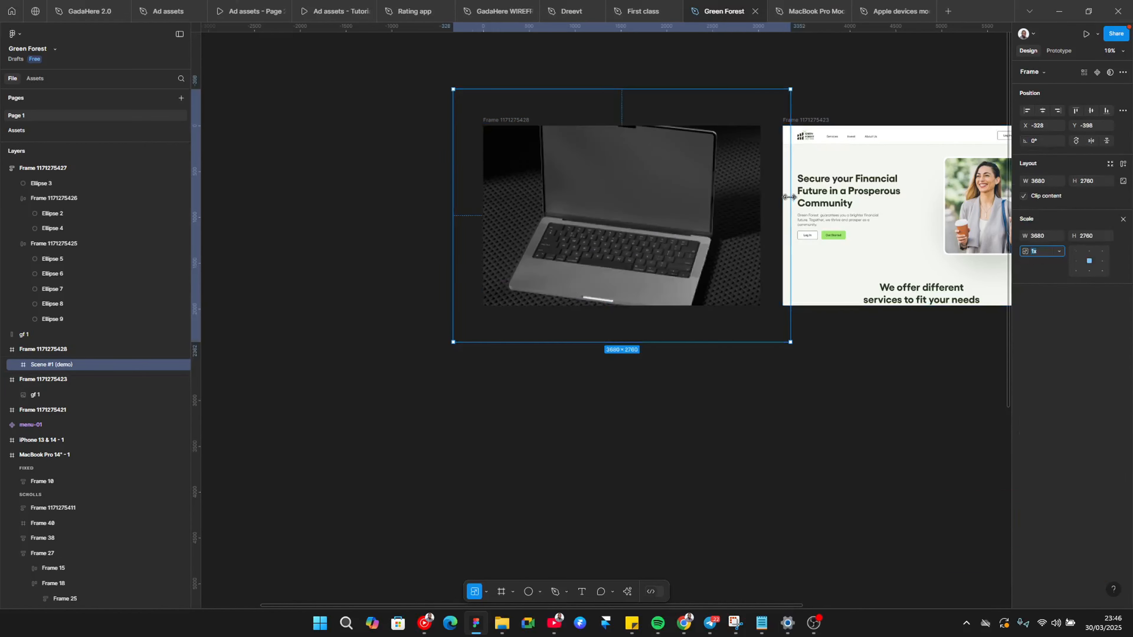
pyautogui.moveTo(789, 197); pyautogui.dragTo(759, 212)
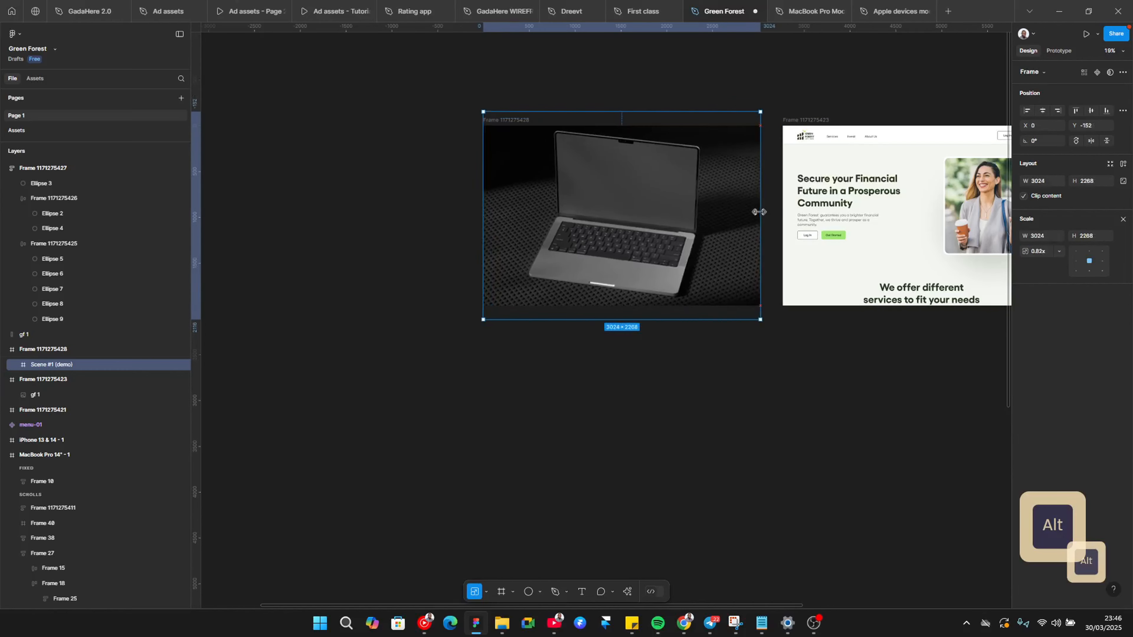
pyautogui.hscroll(2, 707, 217)
pyautogui.scroll(-3, 579, 214)
pyautogui.scroll(6, 503, 186)
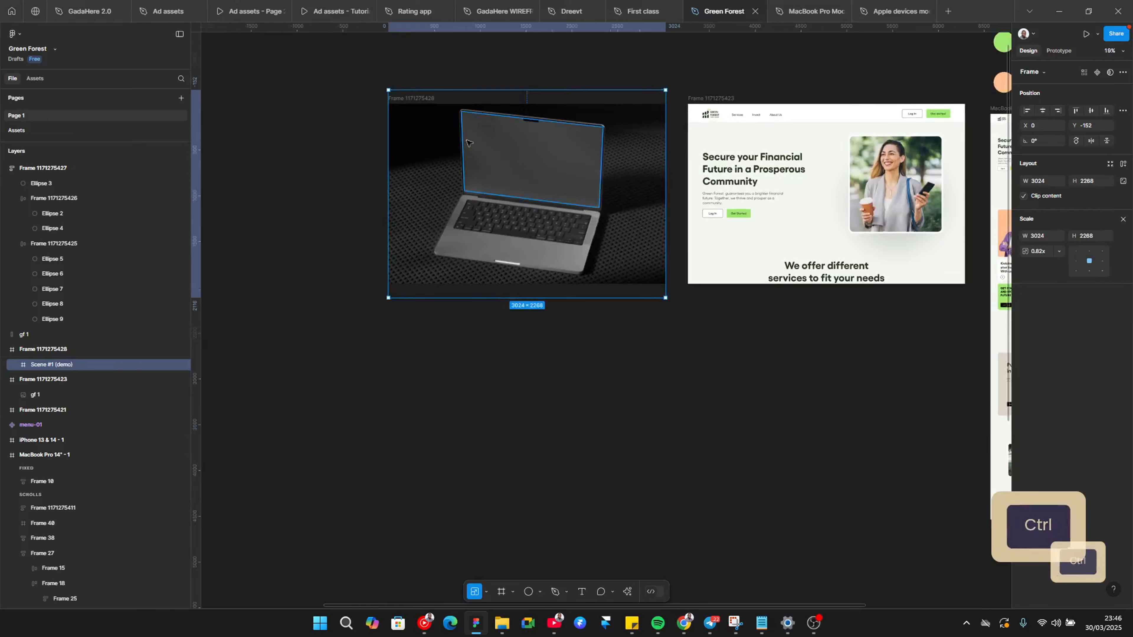
pyautogui.scroll(2, 570, 291)
pyautogui.scroll(2, 570, 290)
pyautogui.click(700, 526)
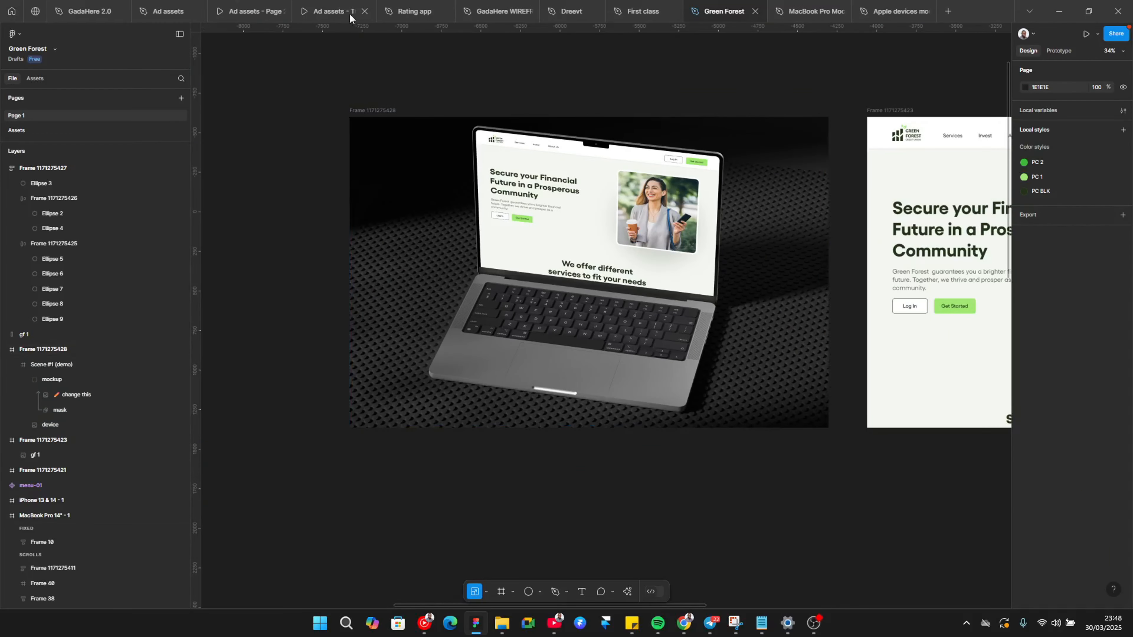
# Rename the laptop mockup frame as Hero section
pyautogui.click(447, 145)
pyautogui.keyDown('ctrl'); pyautogui.scroll(-5, 522, 226); pyautogui.keyUp('ctrl')
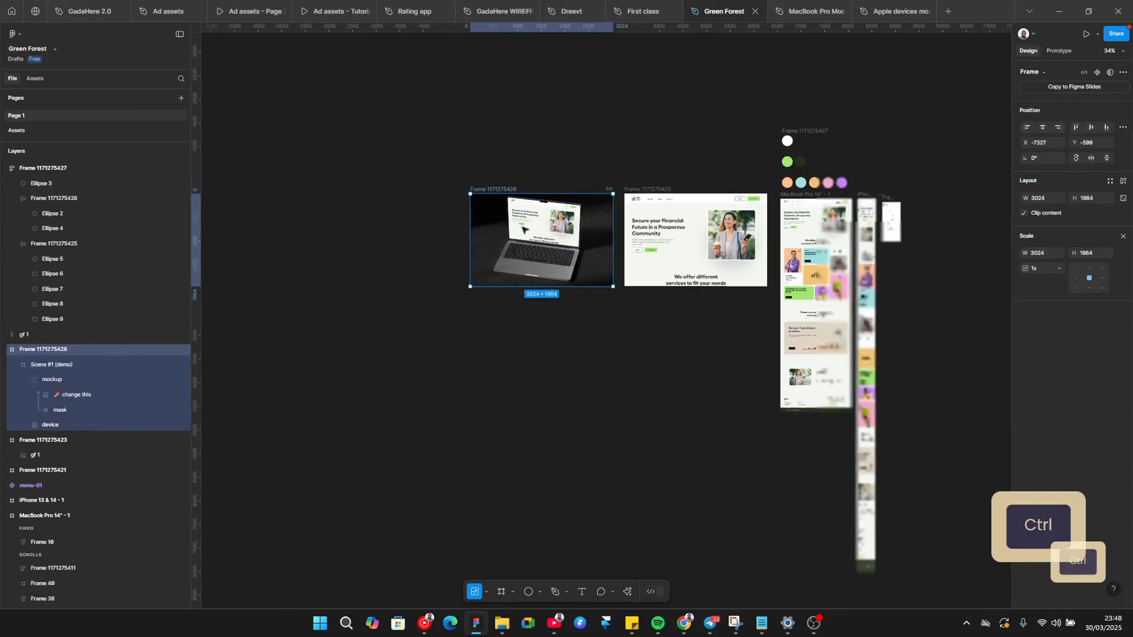
pyautogui.keyDown('ctrl'); pyautogui.scroll(3, 579, 314); pyautogui.keyUp('ctrl')
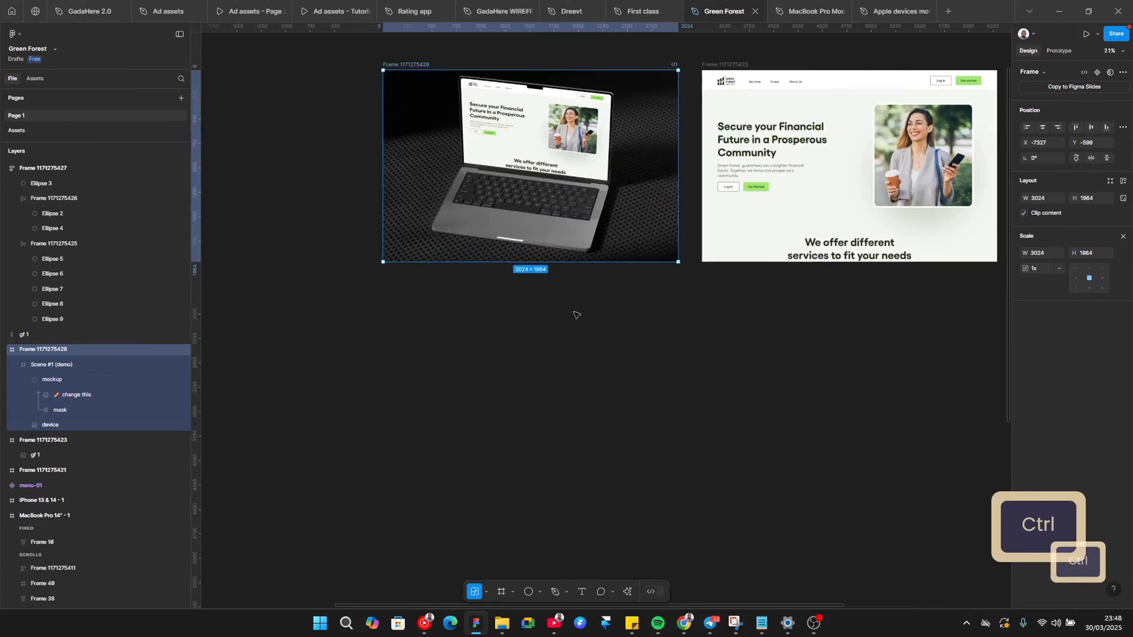
pyautogui.click(577, 313)
pyautogui.click(386, 65)
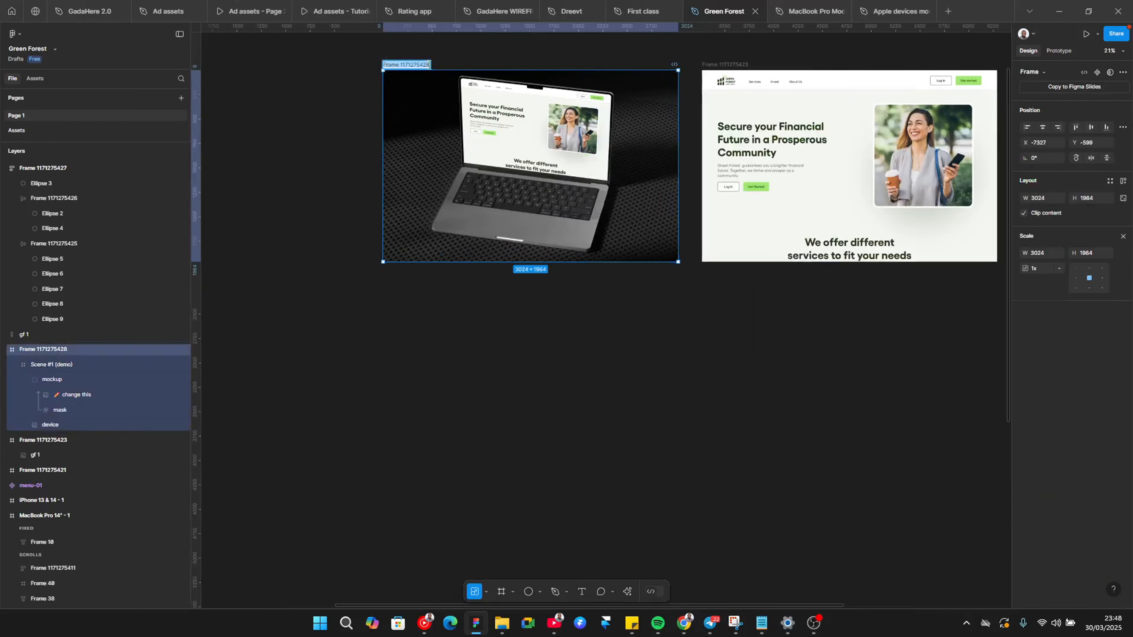
pyautogui.write('Eo section')
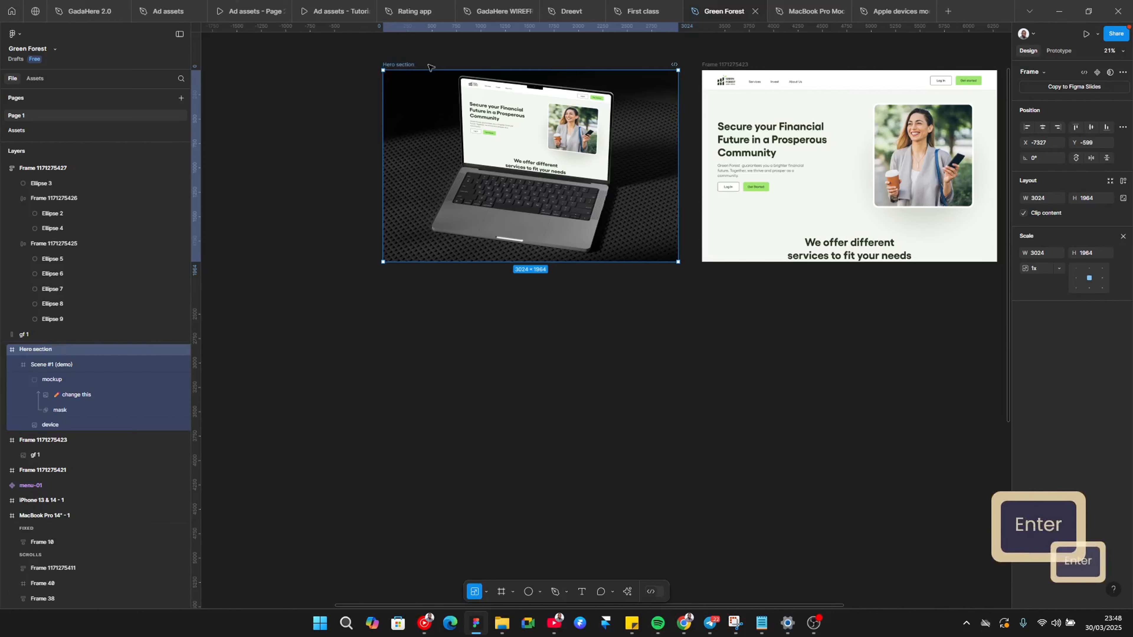
# Examine the section below the laptop cover in the Travel Landing Page reference on Behance and return to Figma
pyautogui.hotkey('alt', 'Tab')
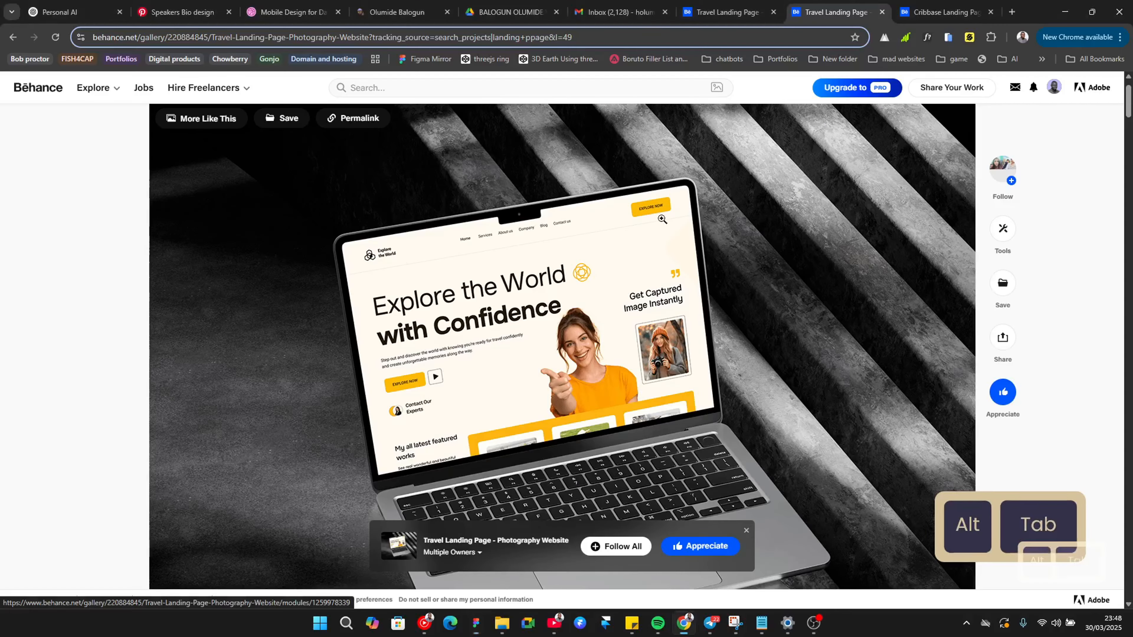
pyautogui.scroll(-10, 656, 319)
pyautogui.hotkey('alt', 'Tab')
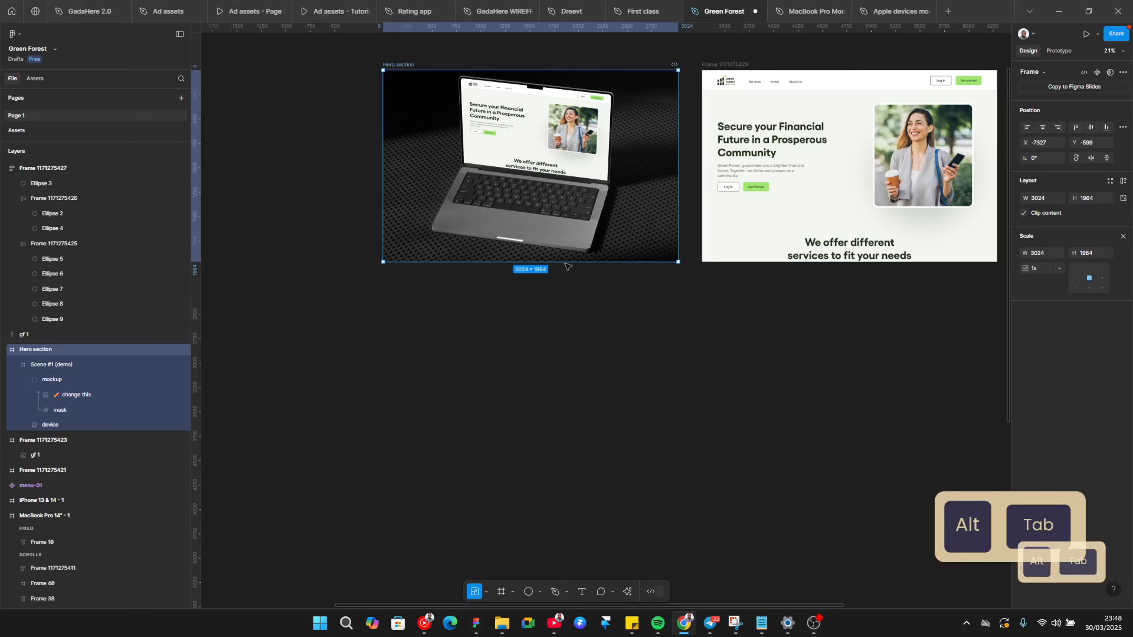
pyautogui.hotkey('alt', 'Tab')
pyautogui.scroll(-5, 656, 319)
pyautogui.scroll(-3, 425, 297)
pyautogui.scroll(-4, 425, 297)
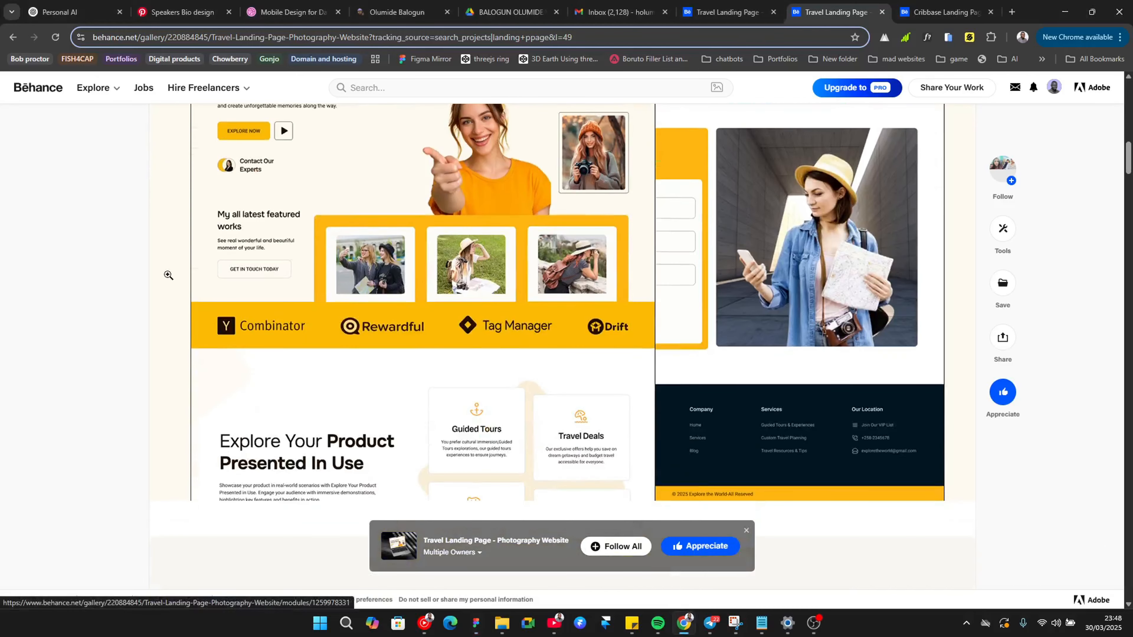
pyautogui.scroll(2, 528, 321)
pyautogui.hotkey('alt', 'Tab')
# Move the wide landing page frame directly below the Hero section frame and place a duplicate of it underneath
pyautogui.scroll(-5, 635, 233)
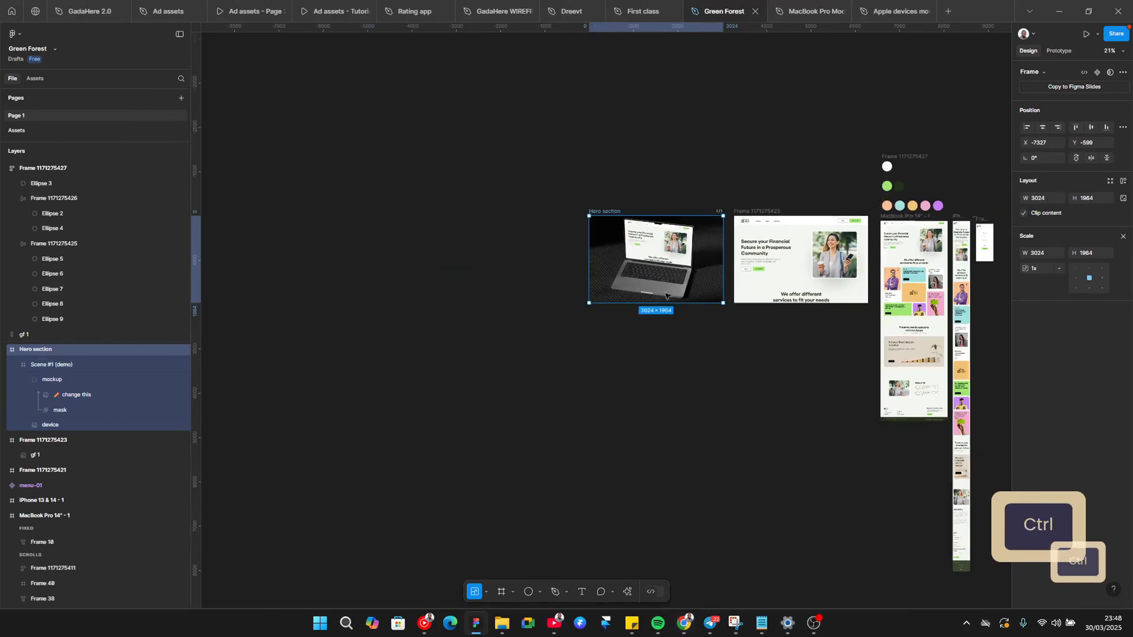
pyautogui.click(618, 198)
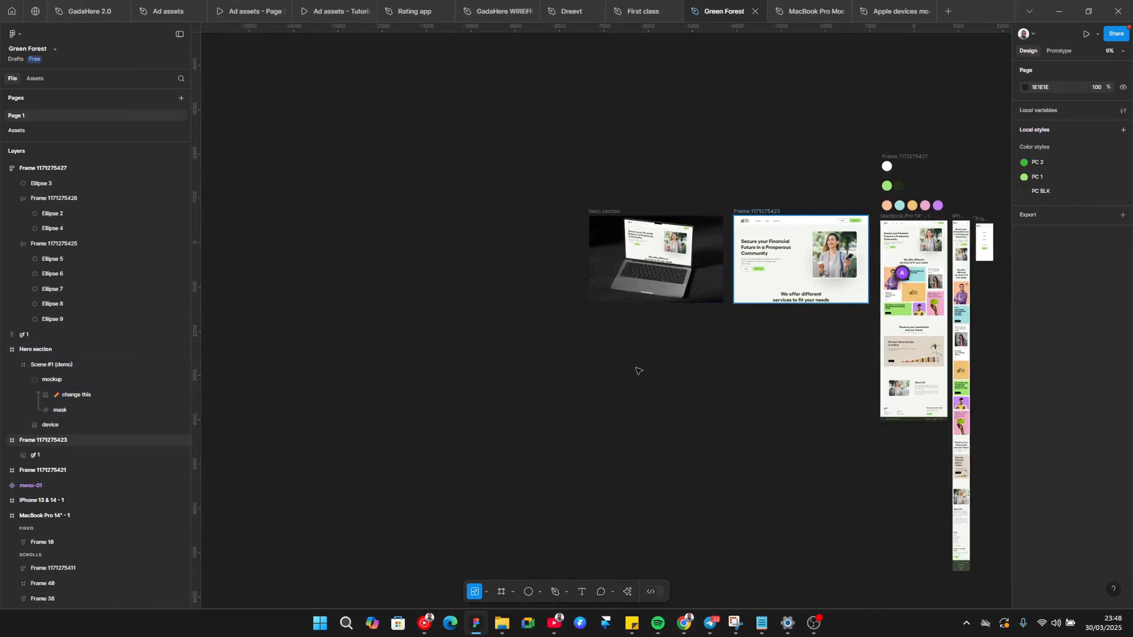
pyautogui.moveTo(754, 212); pyautogui.dragTo(610, 317)
pyautogui.moveTo(610, 368); pyautogui.dragTo(609, 450)
pyautogui.moveTo(786, 406); pyautogui.dragTo(657, 387)
pyautogui.scroll(5, 481, 348)
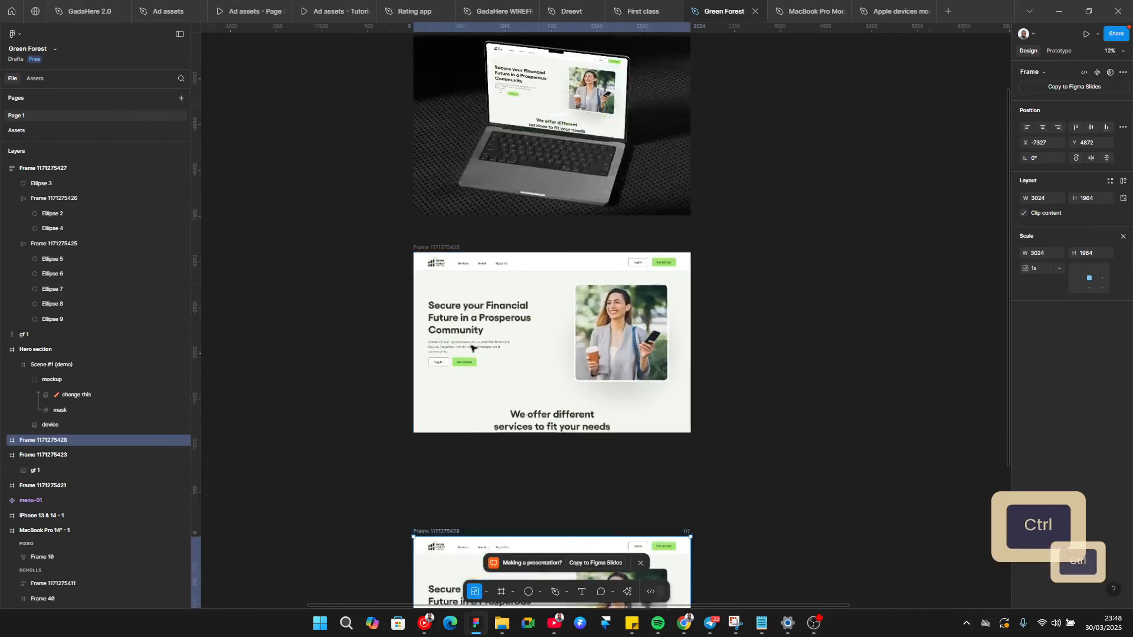
# Scale the page image inside the frame below Hero section to about 2406 × 7208 and shift it up within the frame
pyautogui.scroll(4, 471, 347)
pyautogui.keyDown('ctrl'); pyautogui.click(550, 276); pyautogui.keyUp('ctrl')
pyautogui.scroll(-4, 550, 277)
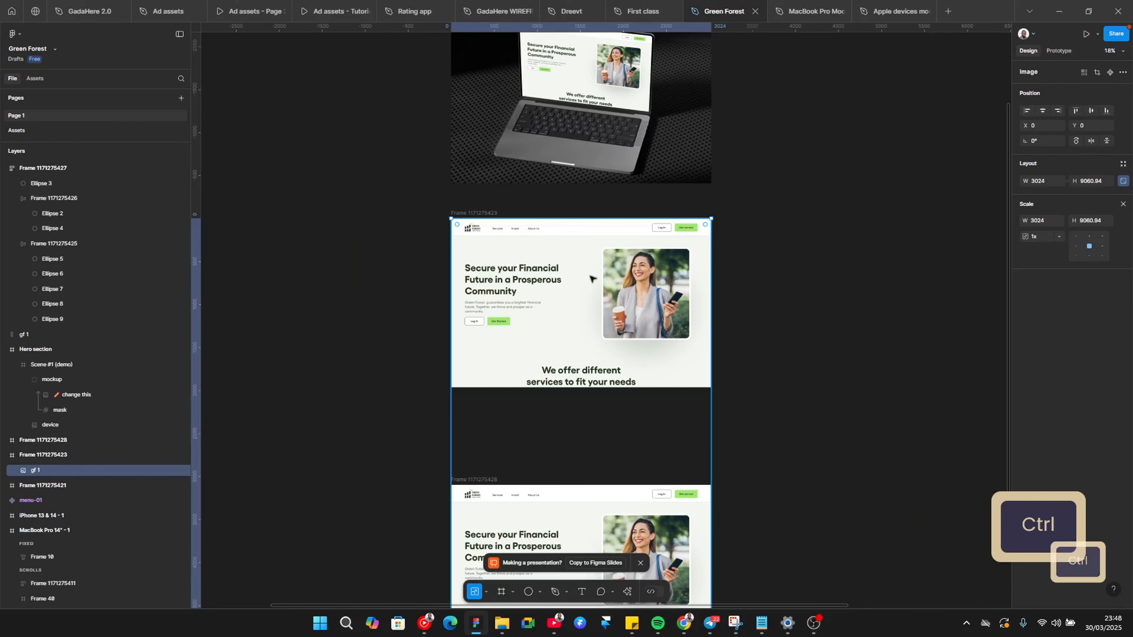
pyautogui.moveTo(702, 419); pyautogui.dragTo(658, 402)
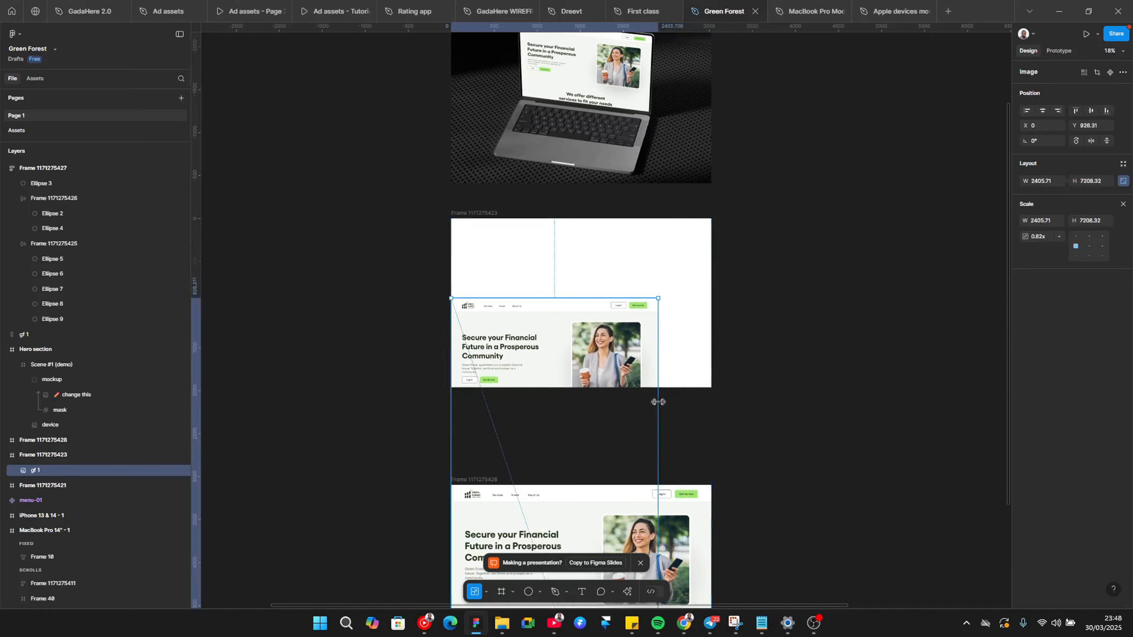
pyautogui.moveTo(561, 362); pyautogui.dragTo(551, 257)
pyautogui.moveTo(673, 283); pyautogui.dragTo(143, 398)
pyautogui.moveTo(280, 331); pyautogui.dragTo(640, 225)
pyautogui.scroll(-1, 308, 334)
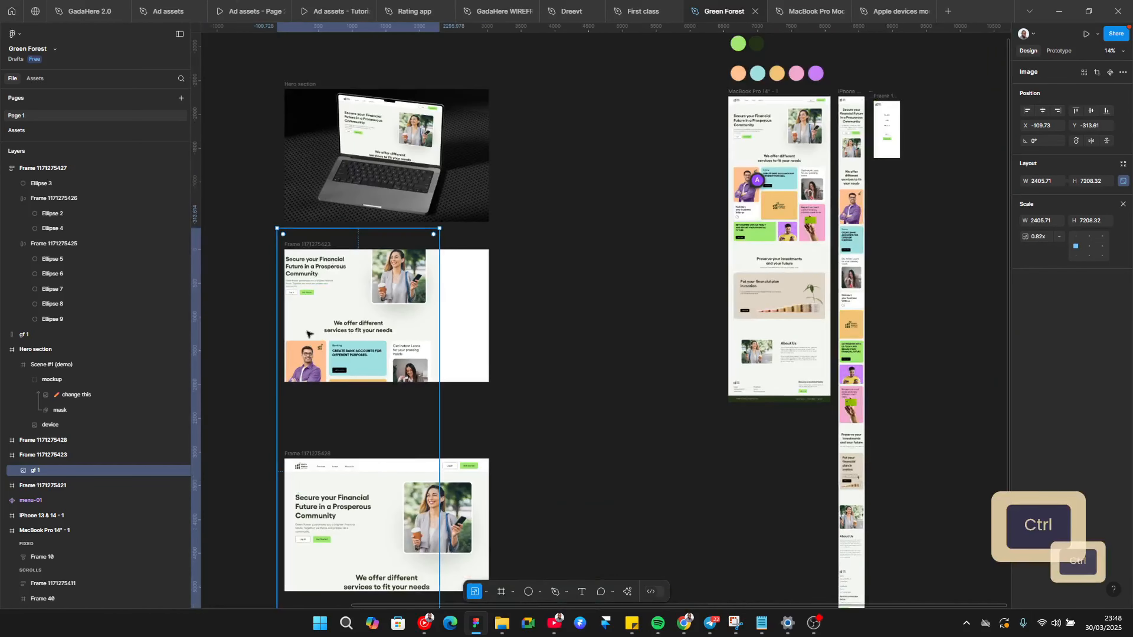
# Align the page image to the frame's left edge and scale it down to about 1732 × 5189
pyautogui.moveTo(309, 334); pyautogui.dragTo(425, 317)
pyautogui.keyDown('ctrl'); pyautogui.scroll(5, 425, 317); pyautogui.keyUp('ctrl')
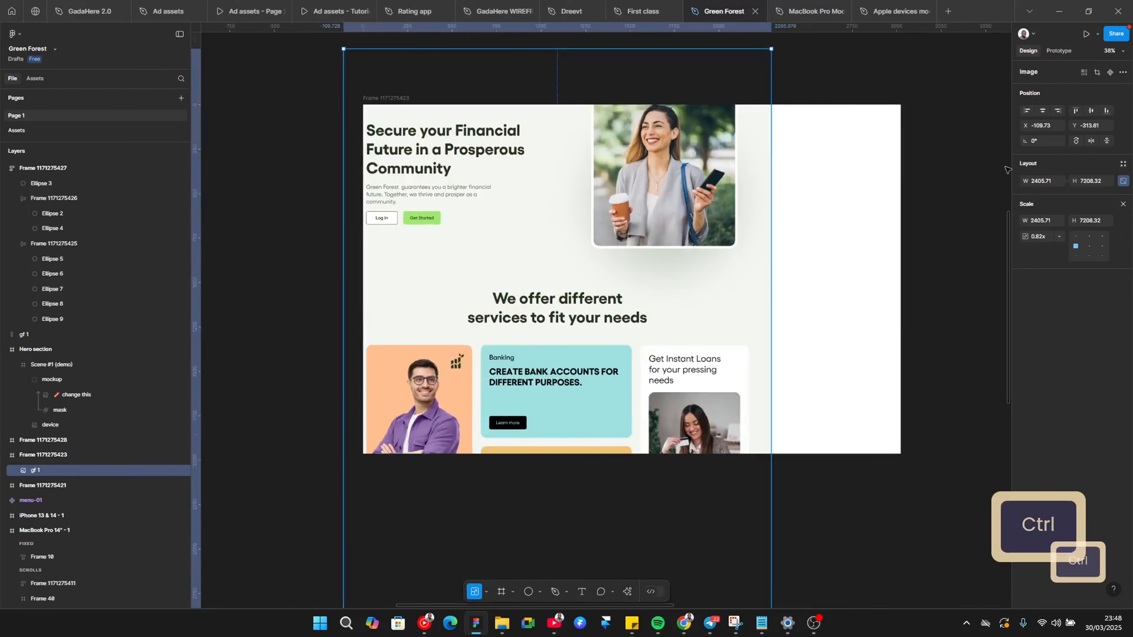
pyautogui.click(1027, 110)
pyautogui.keyDown('ctrl'); pyautogui.scroll(-3, 626, 246); pyautogui.keyUp('ctrl')
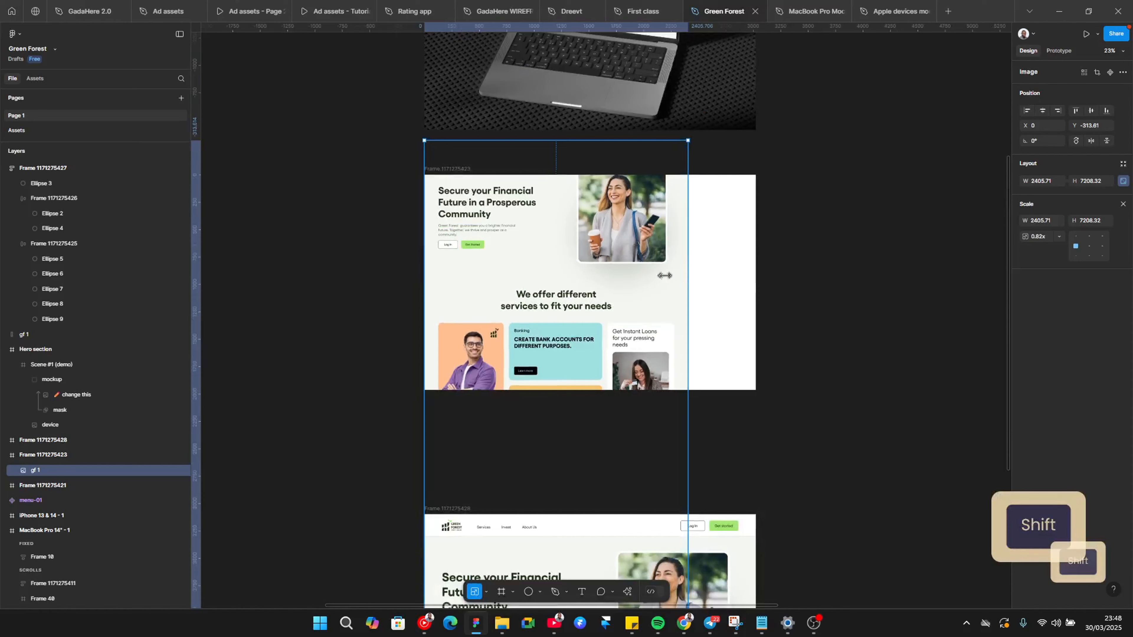
pyautogui.moveTo(685, 276); pyautogui.dragTo(614, 276)
pyautogui.moveTo(532, 314); pyautogui.dragTo(533, 238)
# Compare the frame with the reference project's overlapping two-page layout on Behance, checking the page sizes and offsets
pyautogui.hotkey('alt', 'Tab')
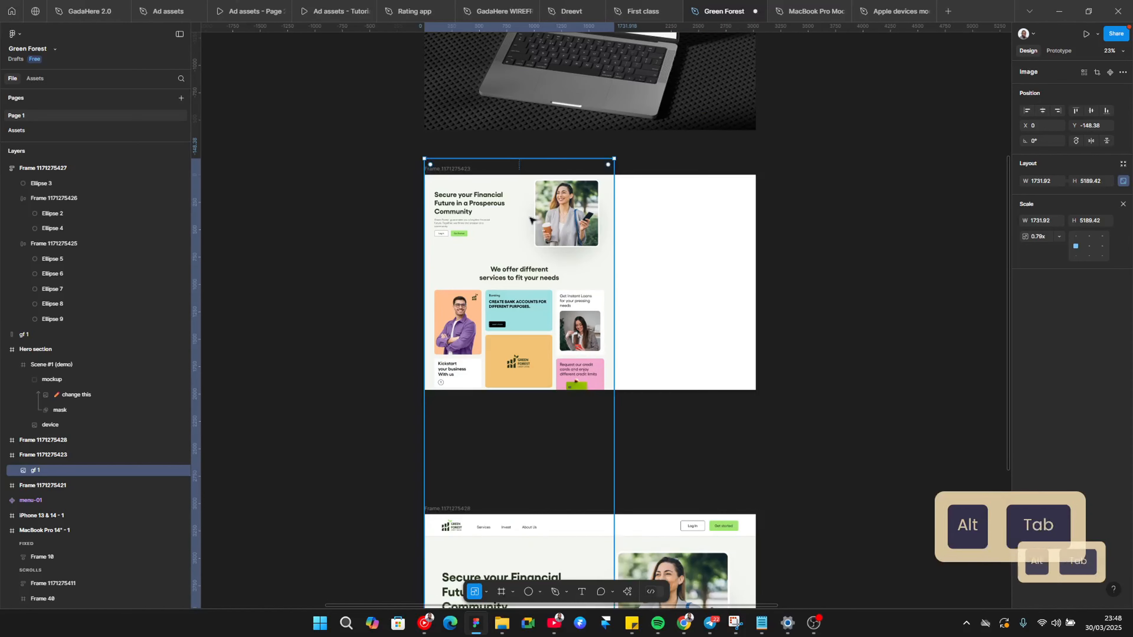
pyautogui.scroll(-3, 714, 339)
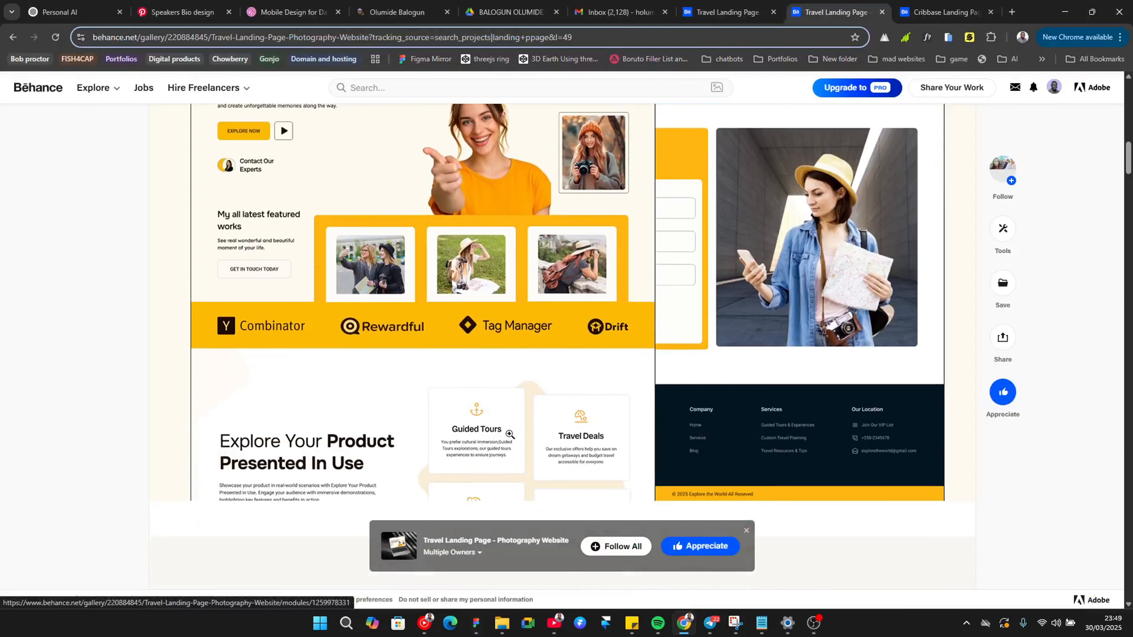
pyautogui.hotkey('alt', 'Tab')
pyautogui.scroll(2, 511, 333)
pyautogui.hotkey('alt', 'Tab')
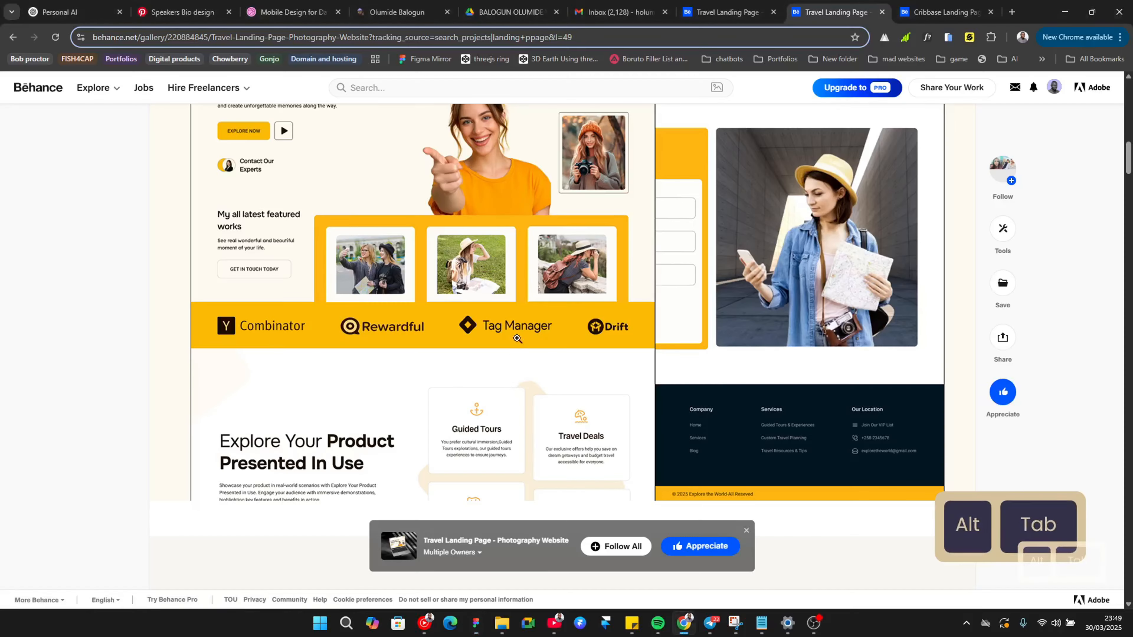
pyautogui.scroll(3, 485, 268)
pyautogui.scroll(5, 485, 268)
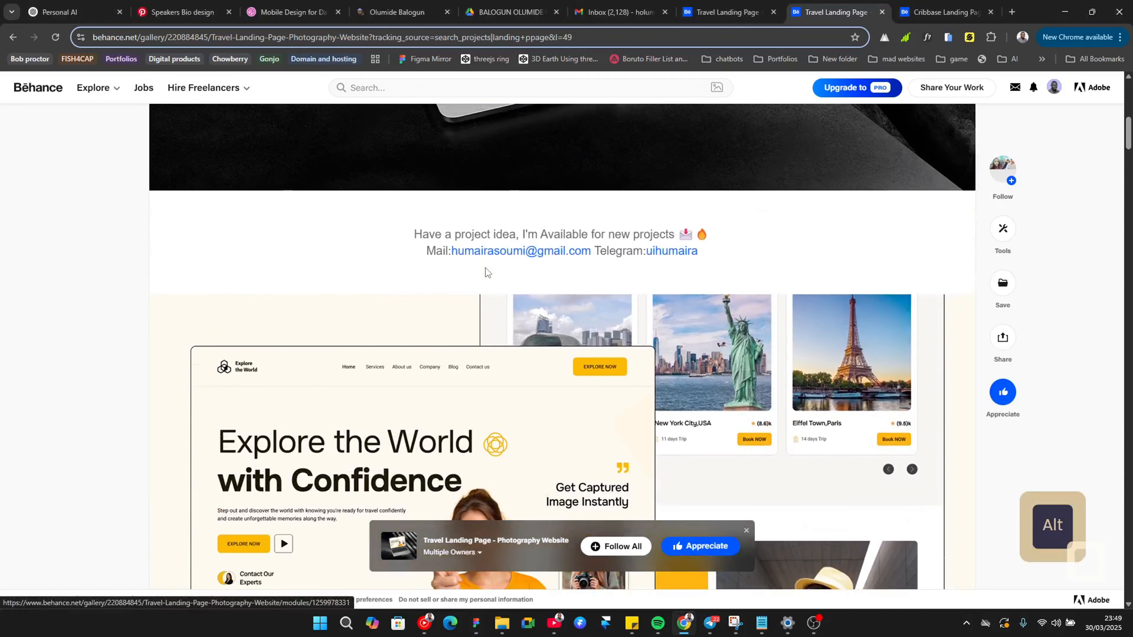
pyautogui.hotkey('alt', 'Tab')
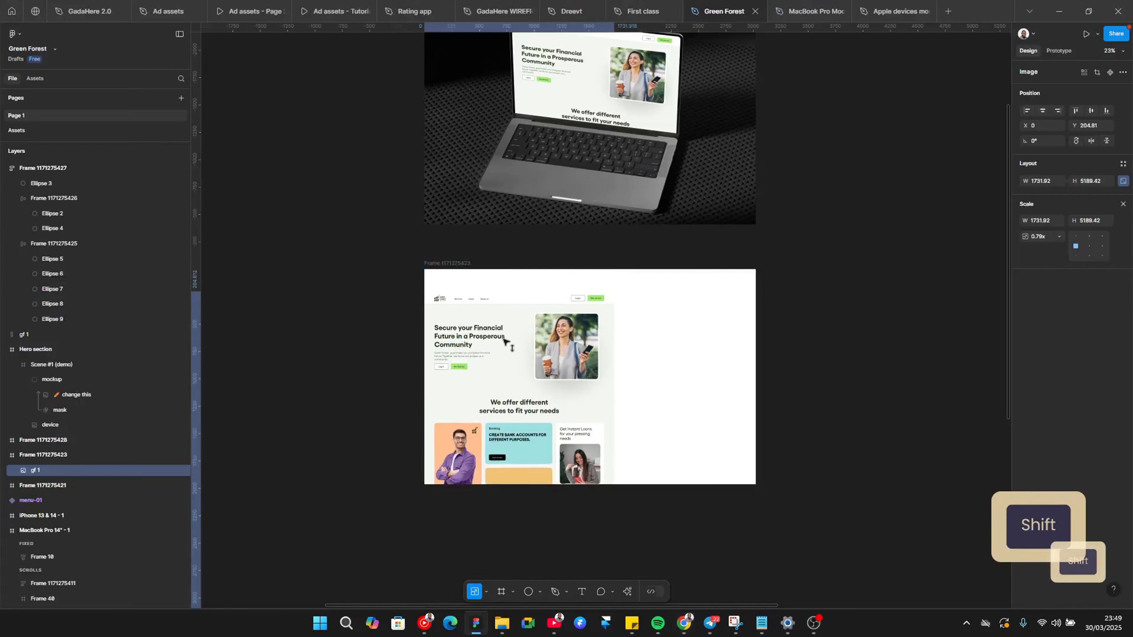
pyautogui.hotkey('alt', 'Tab')
pyautogui.scroll(-3, 374, 365)
pyautogui.hotkey('alt', 'Tab')
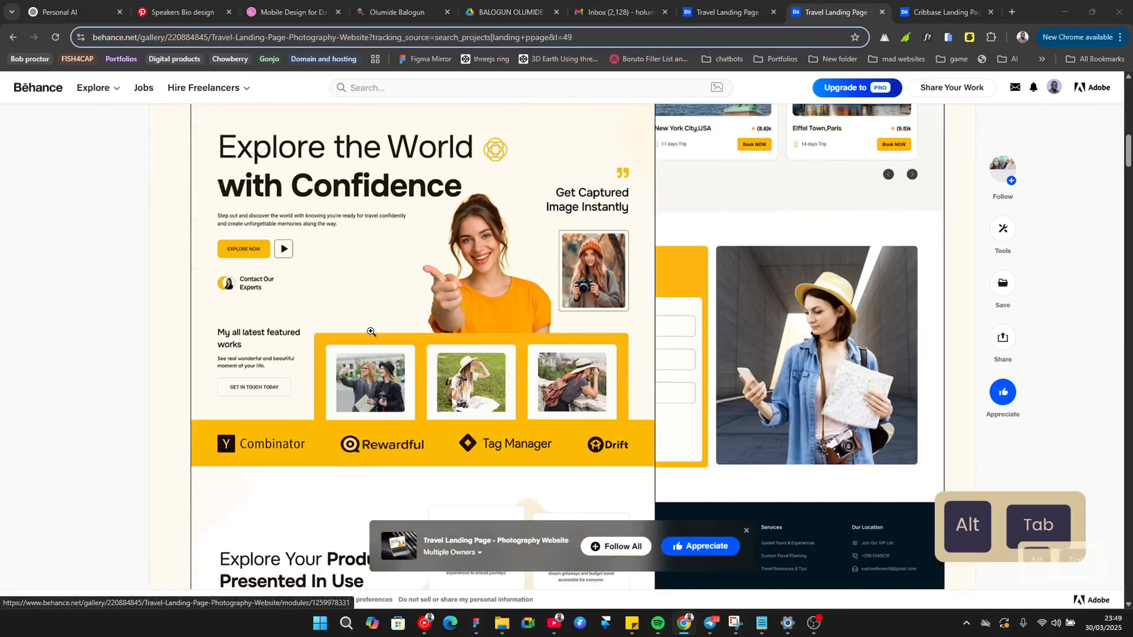
# Place a second copy of the page image, about 1529 × 4583, against the frame's right edge and behind the first
pyautogui.press('shift')
pyautogui.moveTo(592, 390); pyautogui.dragTo(718, 328)
pyautogui.hotkey('ctrl', '[')
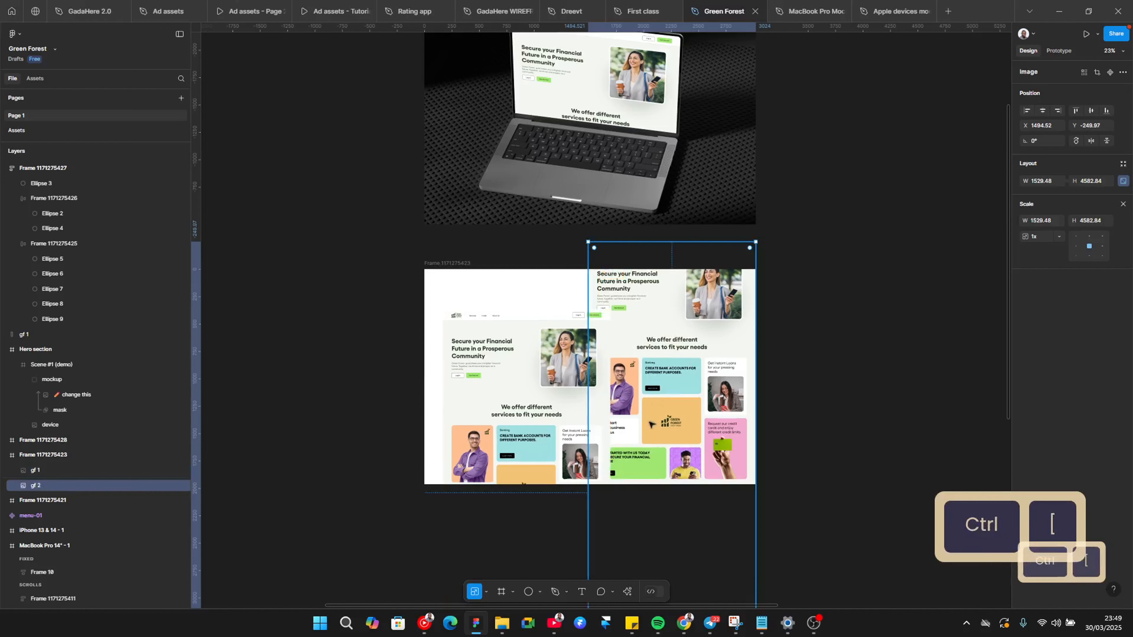
# Slide the rear page image up to its About Us section and footer, and raise the front image to about Y 129
pyautogui.keyDown('shift'); pyautogui.moveTo(674, 426); pyautogui.dragTo(674, 281); pyautogui.keyUp('shift')
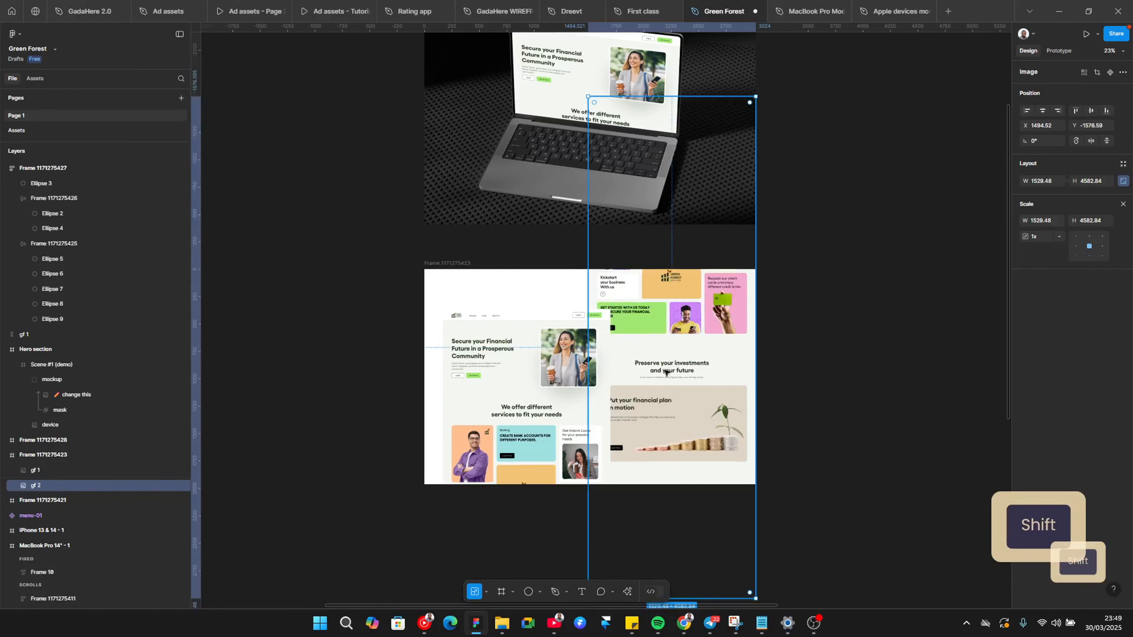
pyautogui.keyDown('shift'); pyautogui.moveTo(672, 473); pyautogui.dragTo(673, 377); pyautogui.keyUp('shift')
pyautogui.keyDown('shift'); pyautogui.moveTo(689, 392); pyautogui.dragTo(689, 311); pyautogui.keyUp('shift')
pyautogui.moveTo(688, 391); pyautogui.dragTo(688, 430)
pyautogui.keyDown('shift'); pyautogui.moveTo(544, 407); pyautogui.dragTo(544, 380); pyautogui.keyUp('shift')
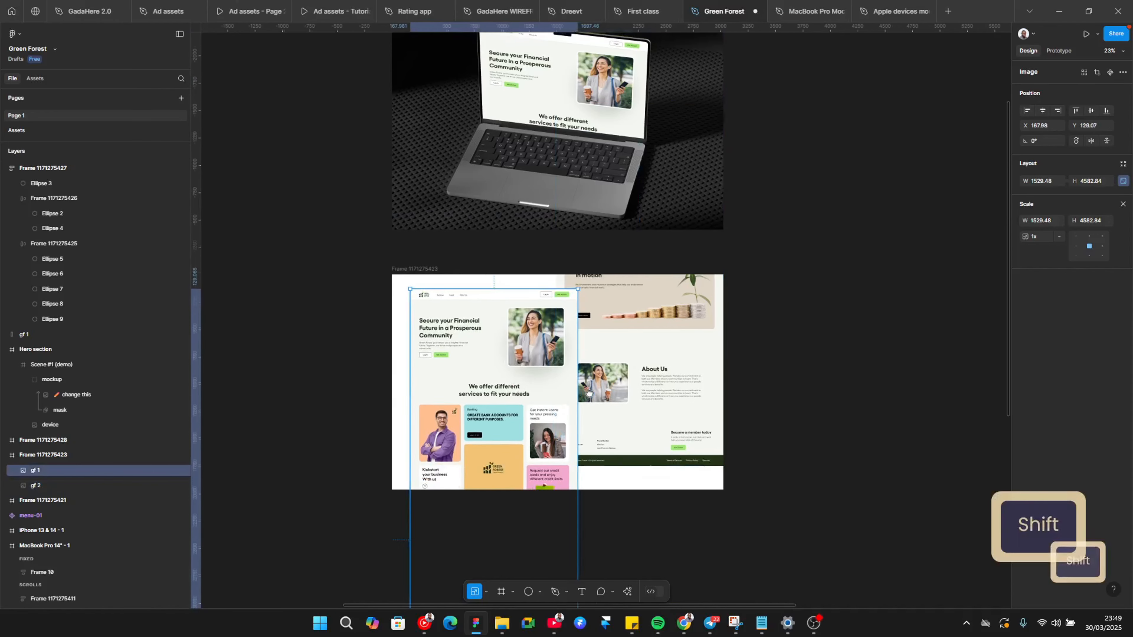
# Check the footer placement in the Behance reference and shift the rear page image left to about X 1404
pyautogui.hotkey('alt', 'Tab')
pyautogui.scroll(-1, 668, 364)
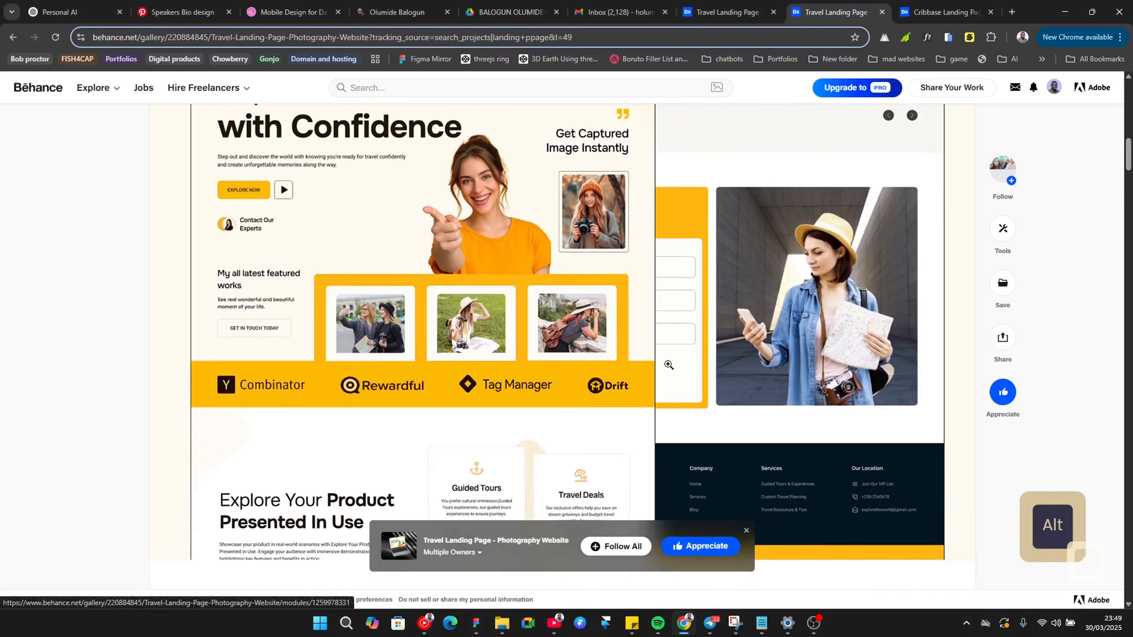
pyautogui.scroll(-3, 671, 358)
pyautogui.hotkey('alt', 'Tab')
pyautogui.keyDown('shift'); pyautogui.moveTo(671, 388); pyautogui.dragTo(661, 388); pyautogui.keyUp('shift')
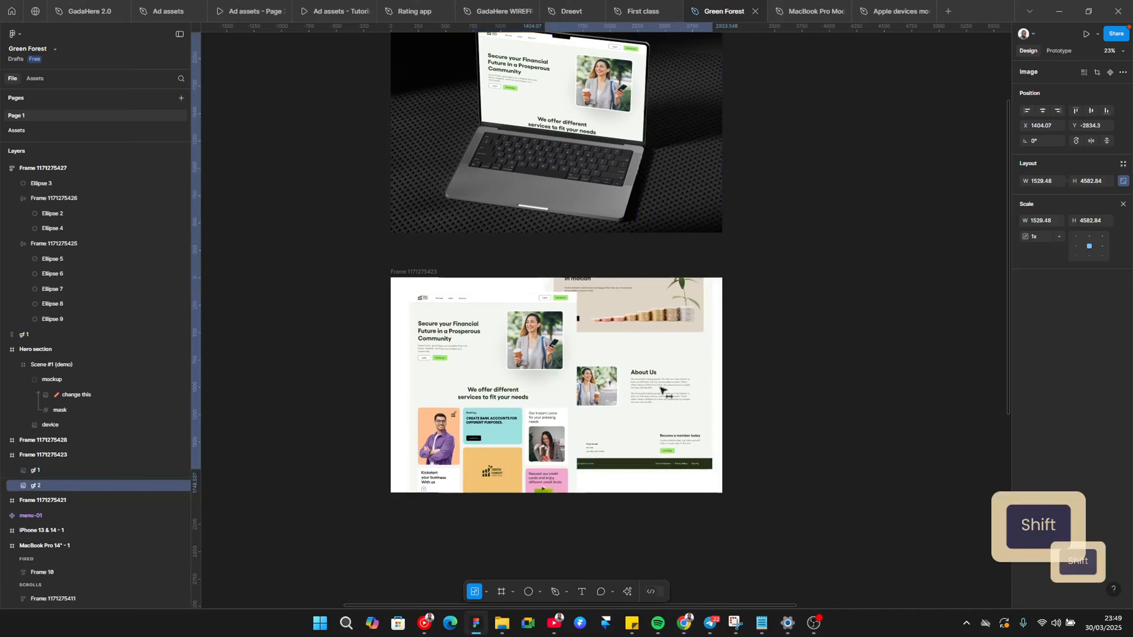
# Shift the rear page image left to about X 1378 and measure the front page image's distance to the frame edges
pyautogui.click(426, 408)
pyautogui.scroll(4, 407, 410)
pyautogui.scroll(-3, 406, 446)
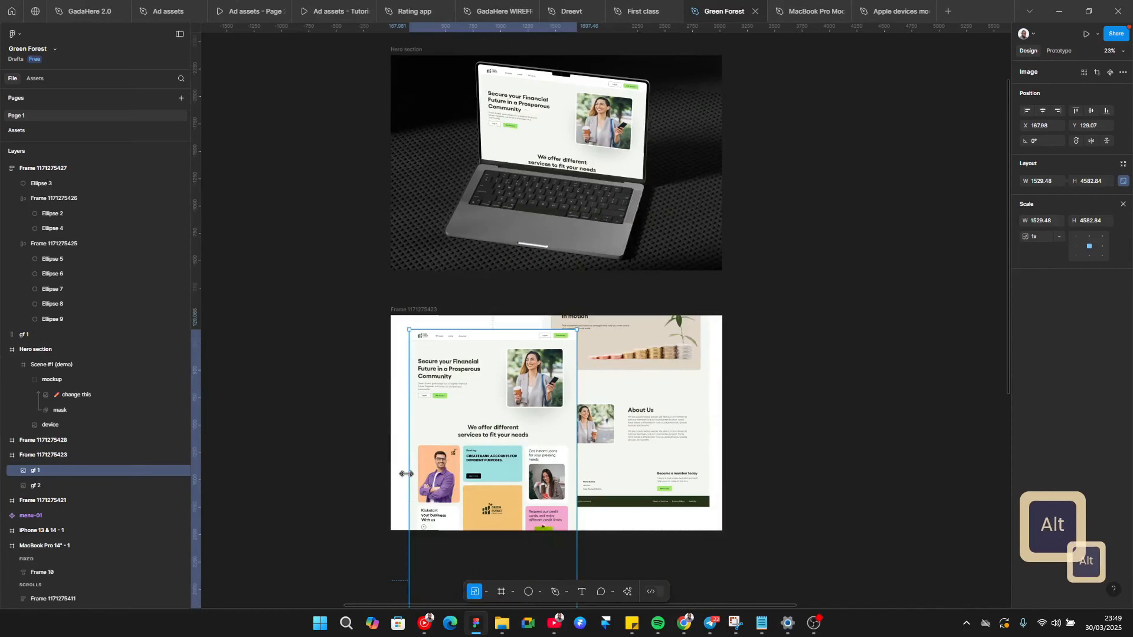
pyautogui.keyDown('ctrl'); pyautogui.scroll(5, 406, 469); pyautogui.keyUp('ctrl')
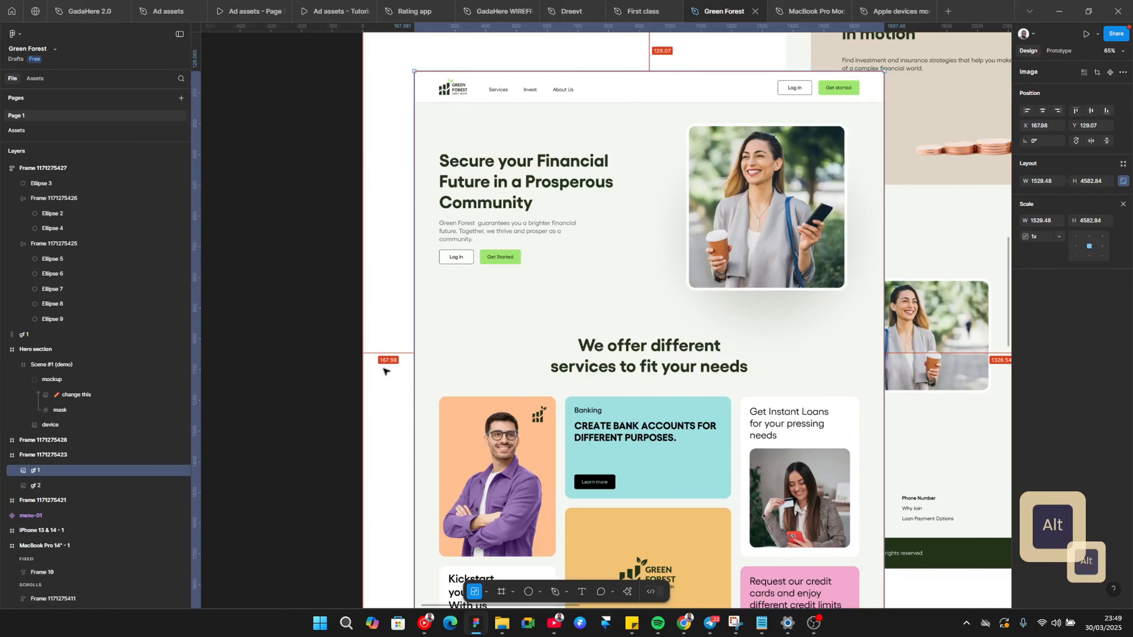
pyautogui.hscroll(3, 516, 360)
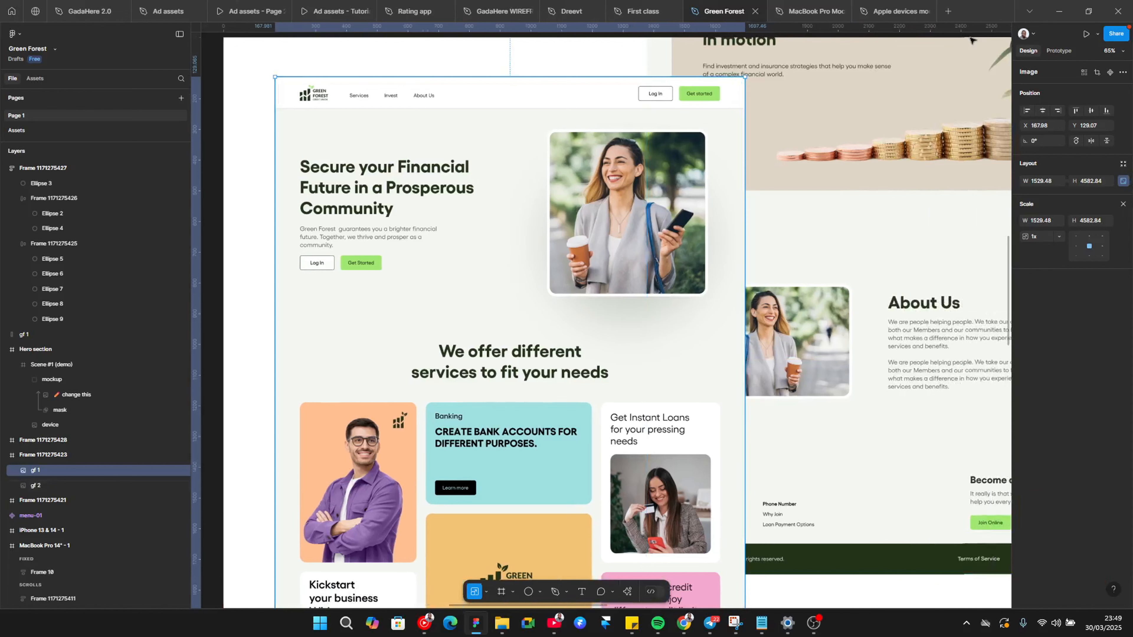
# Enlarge the interface scale and check the rear page image's margin to the frame's right edge
pyautogui.press('ctrl')
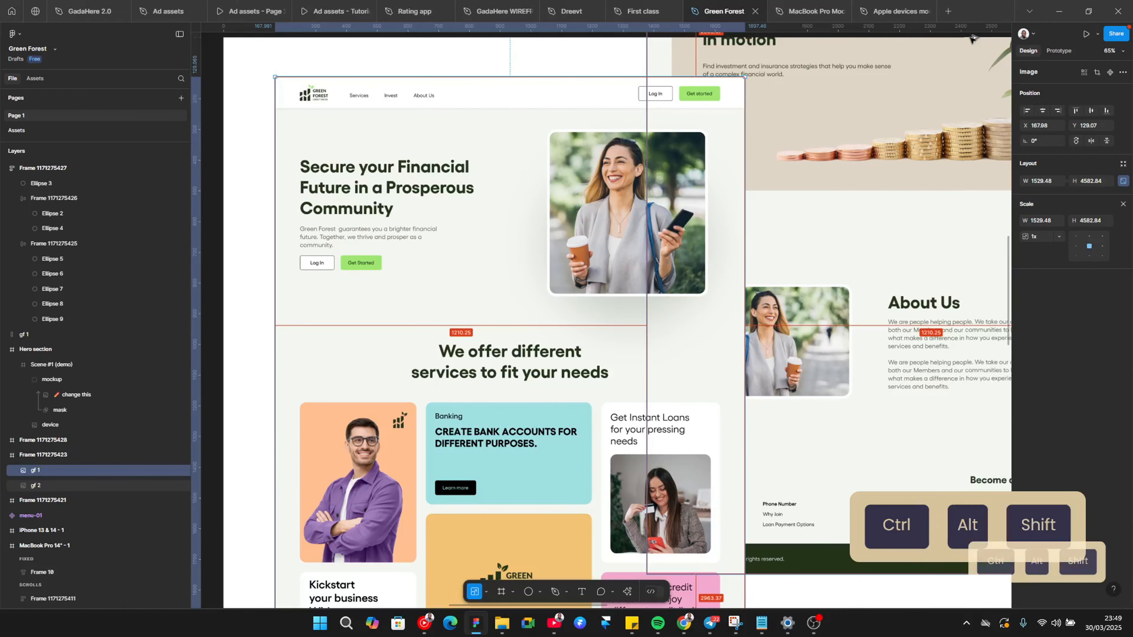
pyautogui.hotkey('ctrl', 'alt', 'shift', '=')
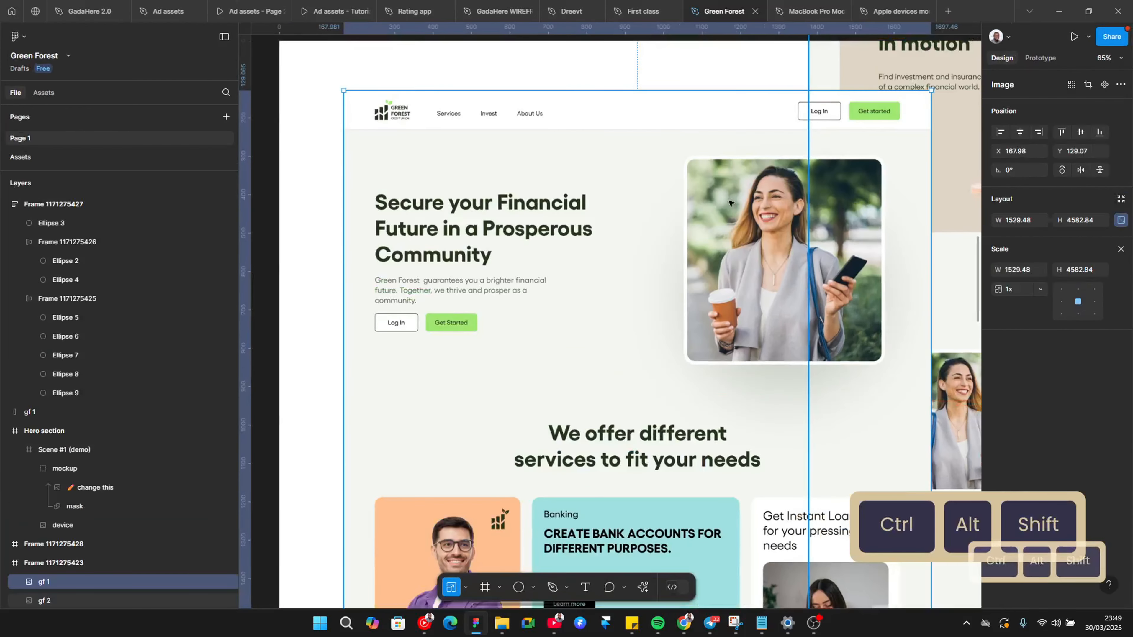
pyautogui.scroll(-1, 400, 308)
pyautogui.press('alt')
pyautogui.hscroll(6, 850, 383)
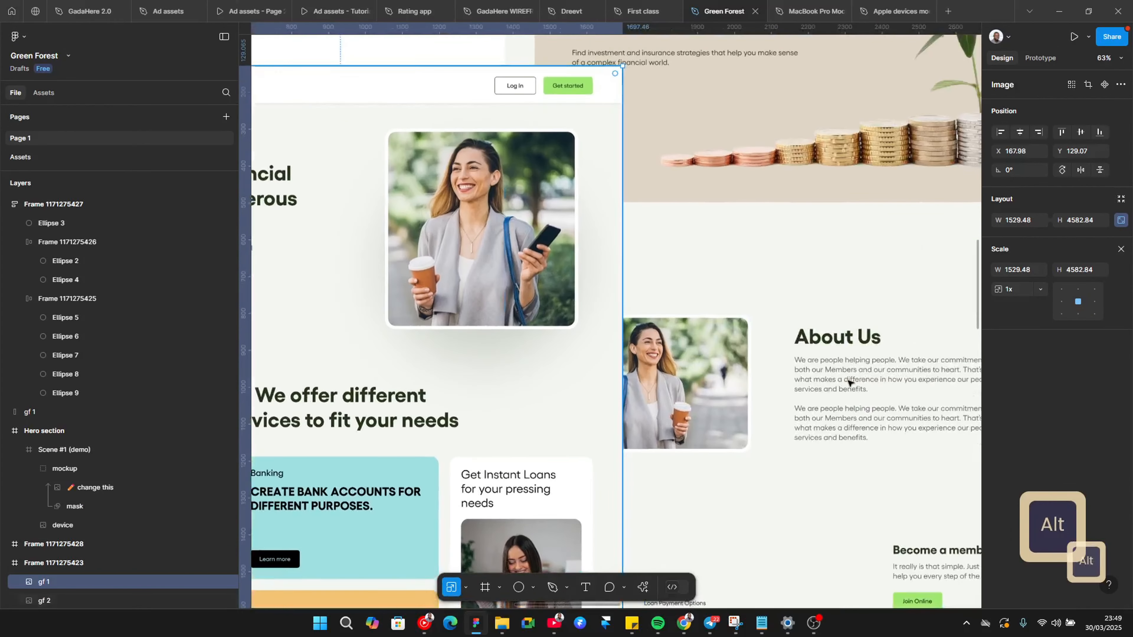
pyautogui.hscroll(8, 849, 383)
pyautogui.click(398, 357)
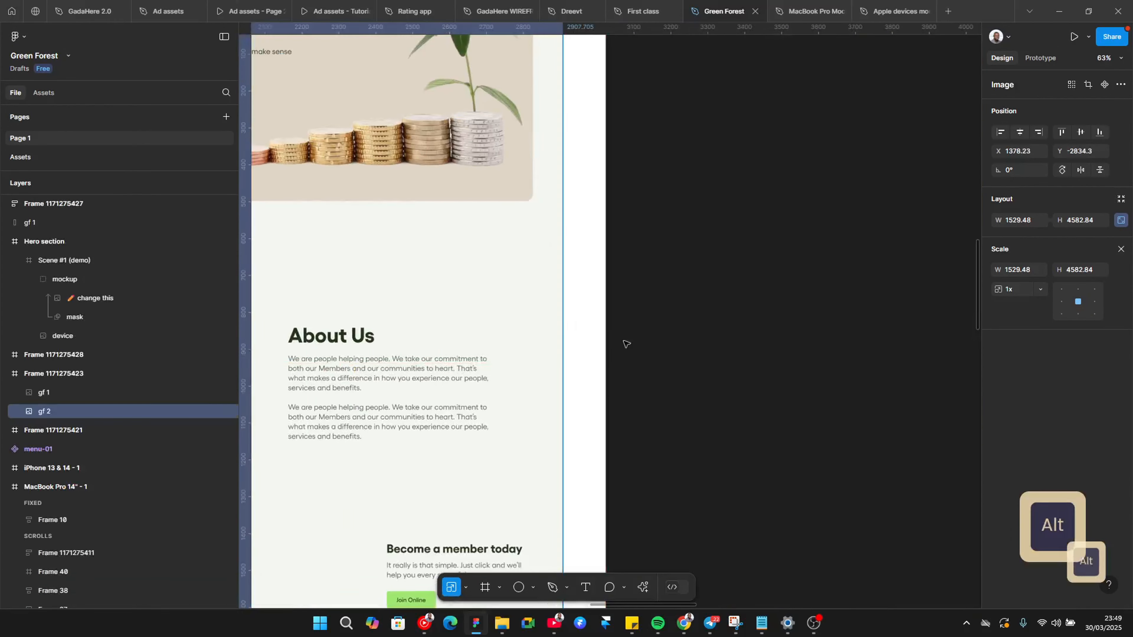
pyautogui.scroll(-5, 627, 341)
pyautogui.scroll(-5, 752, 337)
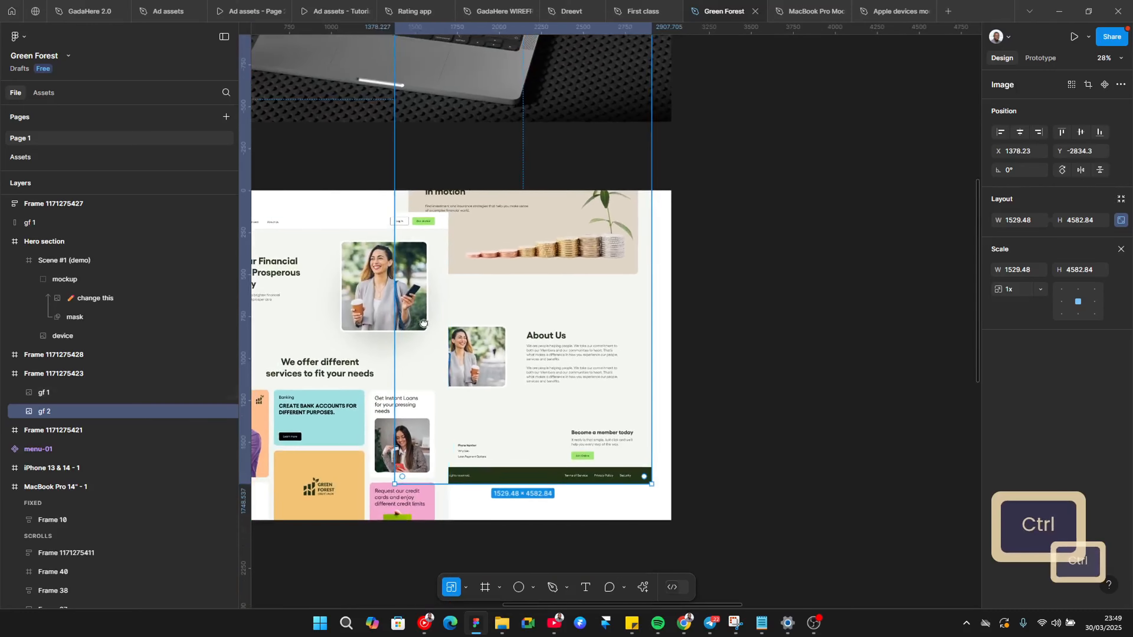
# Check the tinted backdrop in the Behance reference and fill the two-page frame with the pale background colour sampled from the page image
pyautogui.hotkey('alt', 'Tab')
pyautogui.scroll(6, 635, 322)
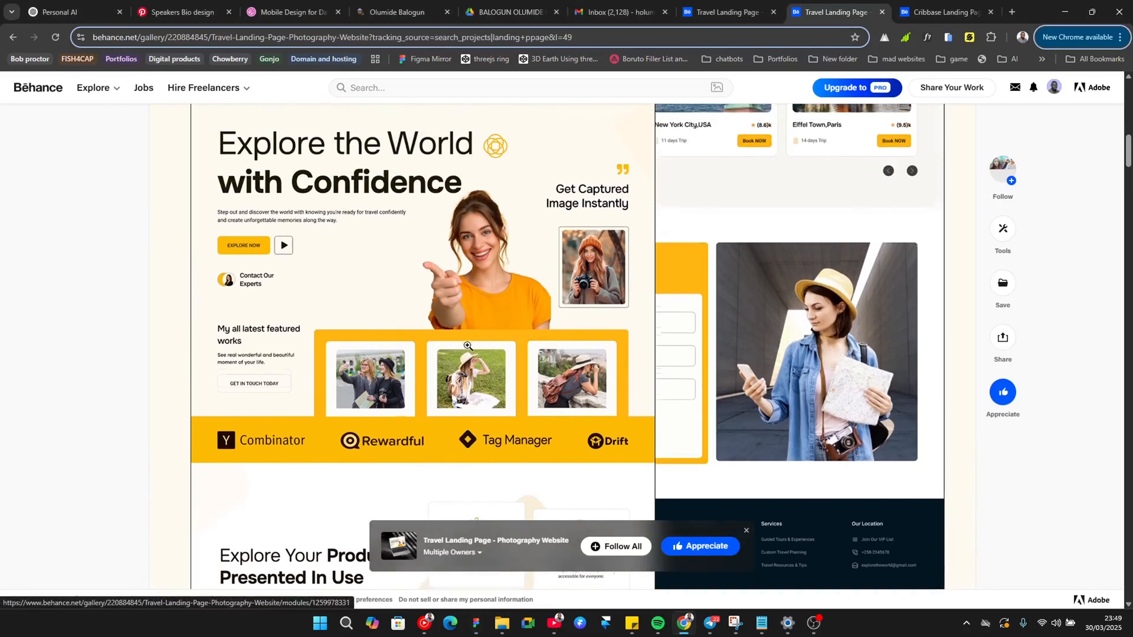
pyautogui.scroll(-3, 467, 345)
pyautogui.scroll(-5, 467, 346)
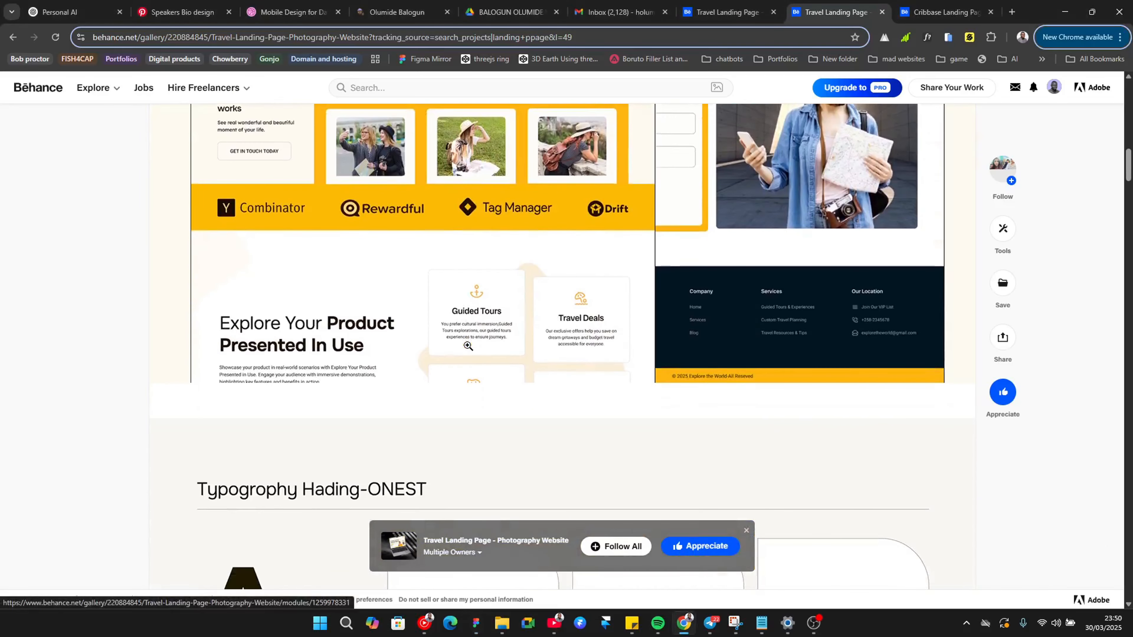
pyautogui.scroll(6, 516, 343)
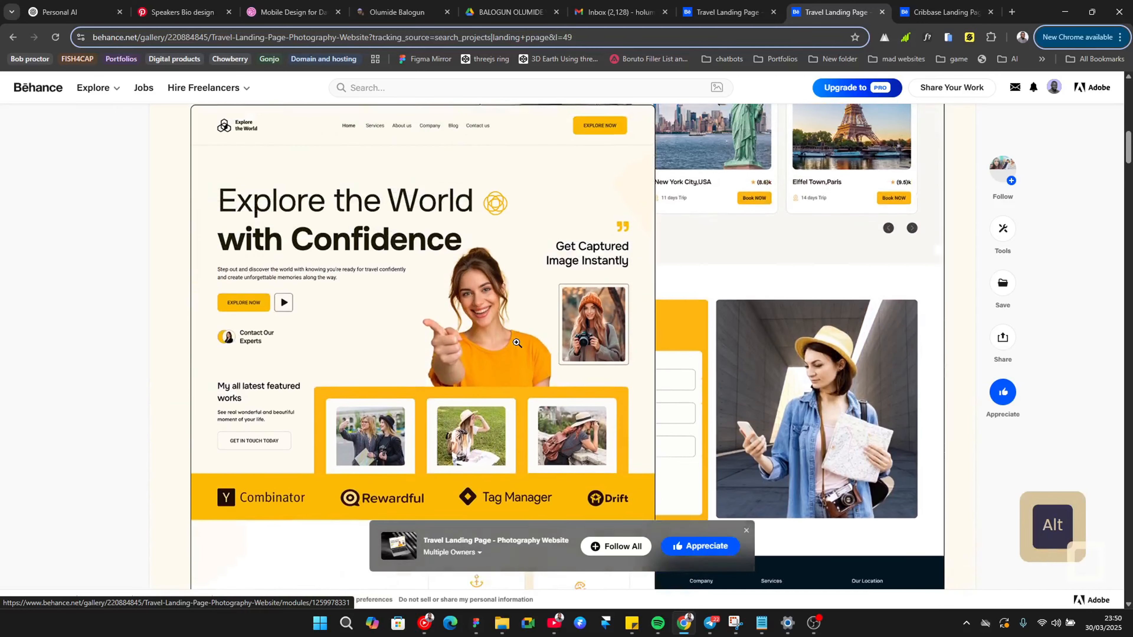
pyautogui.hotkey('alt', 'Tab')
pyautogui.press('Escape')
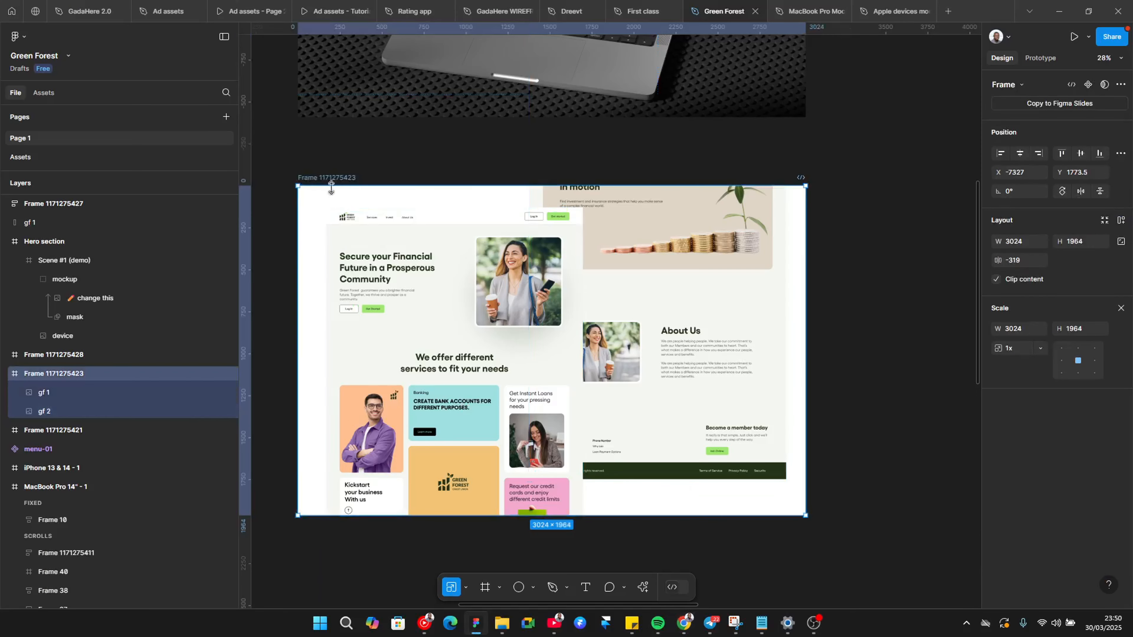
pyautogui.press('v')
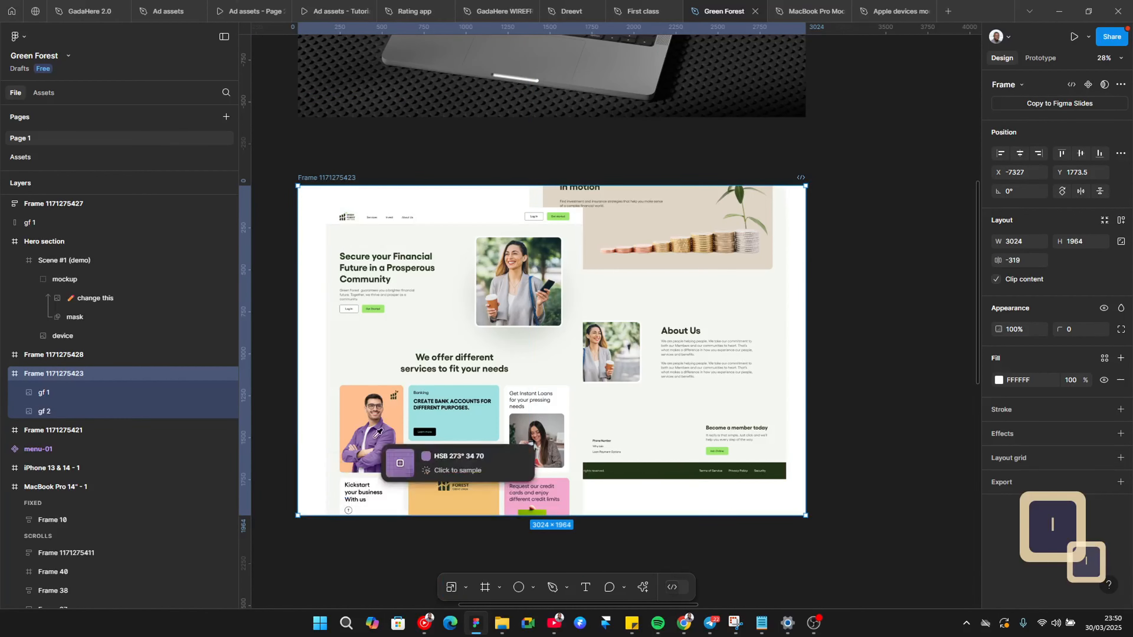
pyautogui.scroll(3, 334, 254)
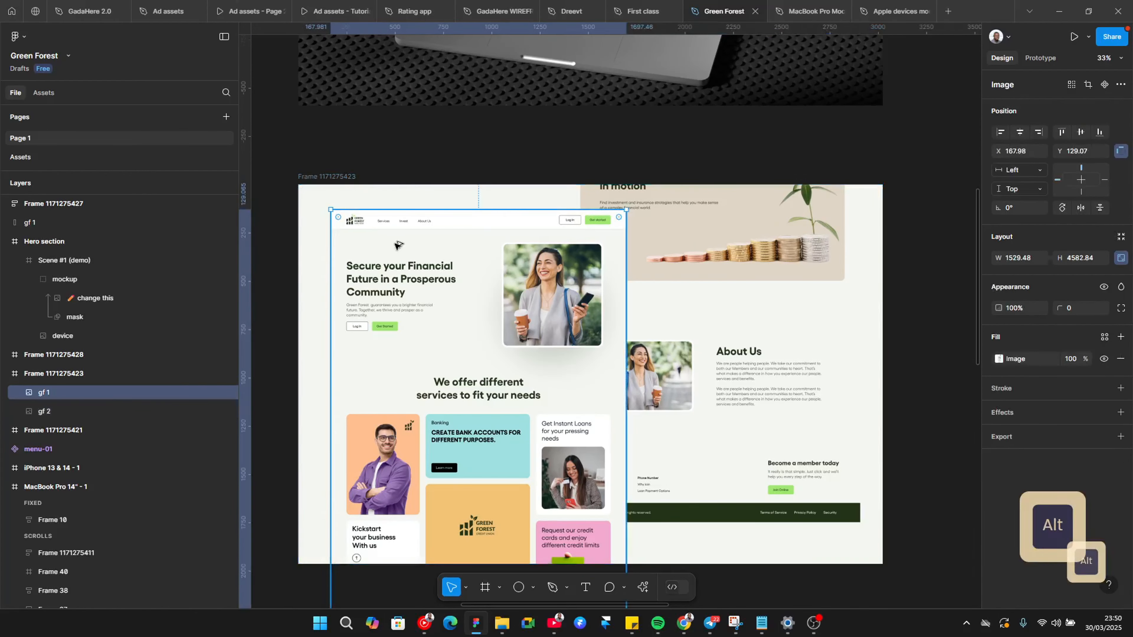
# Add a black 000000 inside stroke of weight 5 to both page images
pyautogui.hotkey('alt', 'Tab')
pyautogui.hotkey('alt', 'Tab')
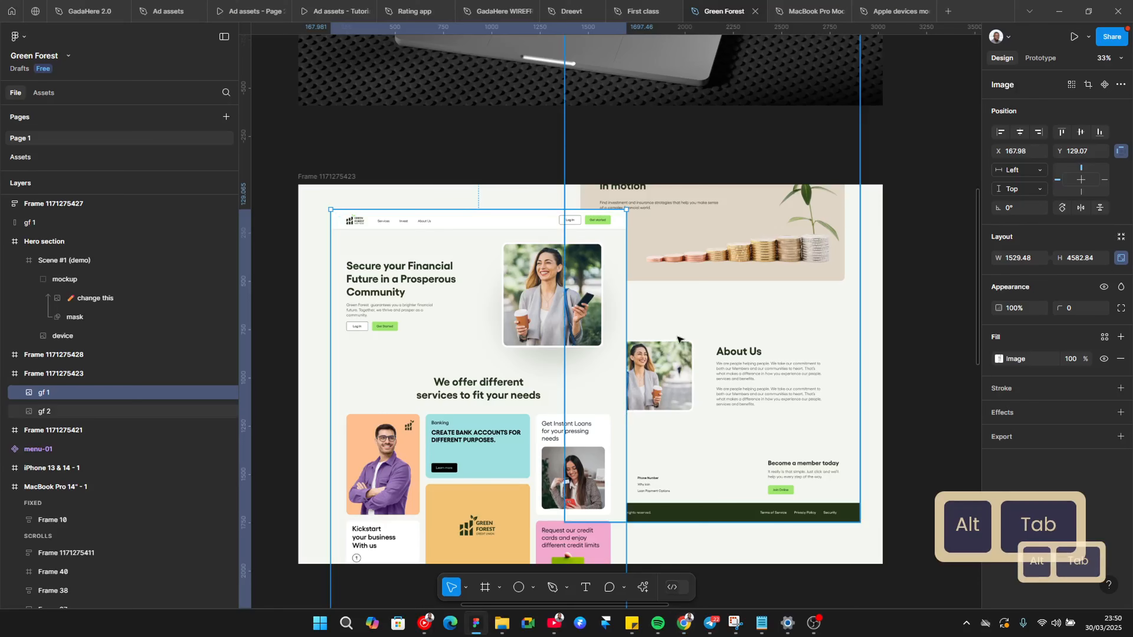
pyautogui.keyDown('shift'); pyautogui.click(699, 299); pyautogui.keyUp('shift')
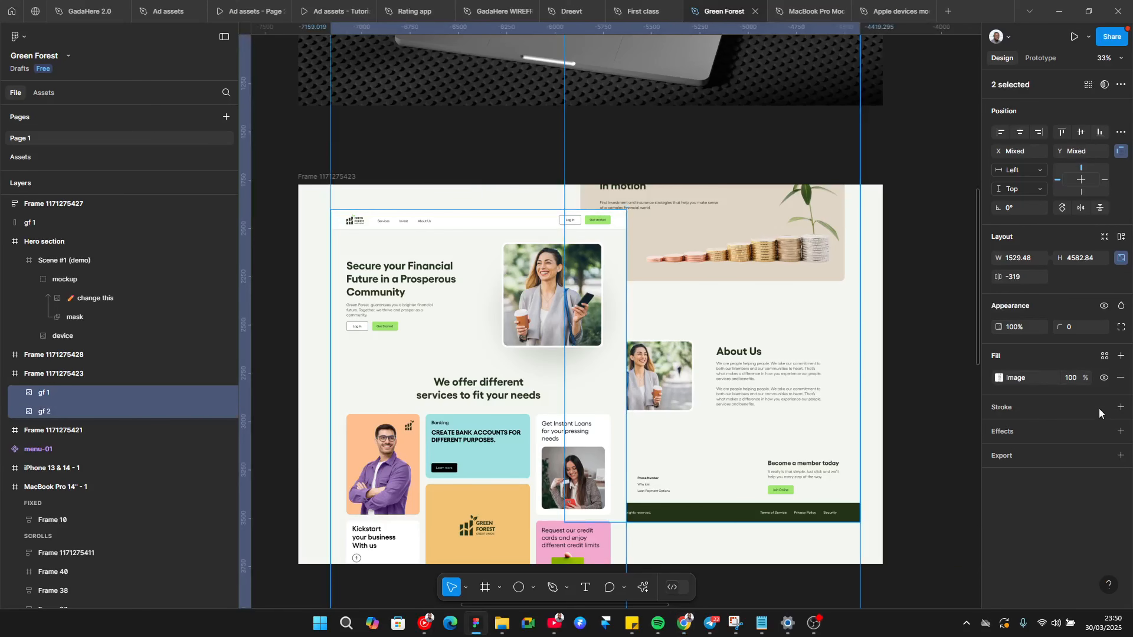
pyautogui.click(1119, 407)
pyautogui.click(998, 429)
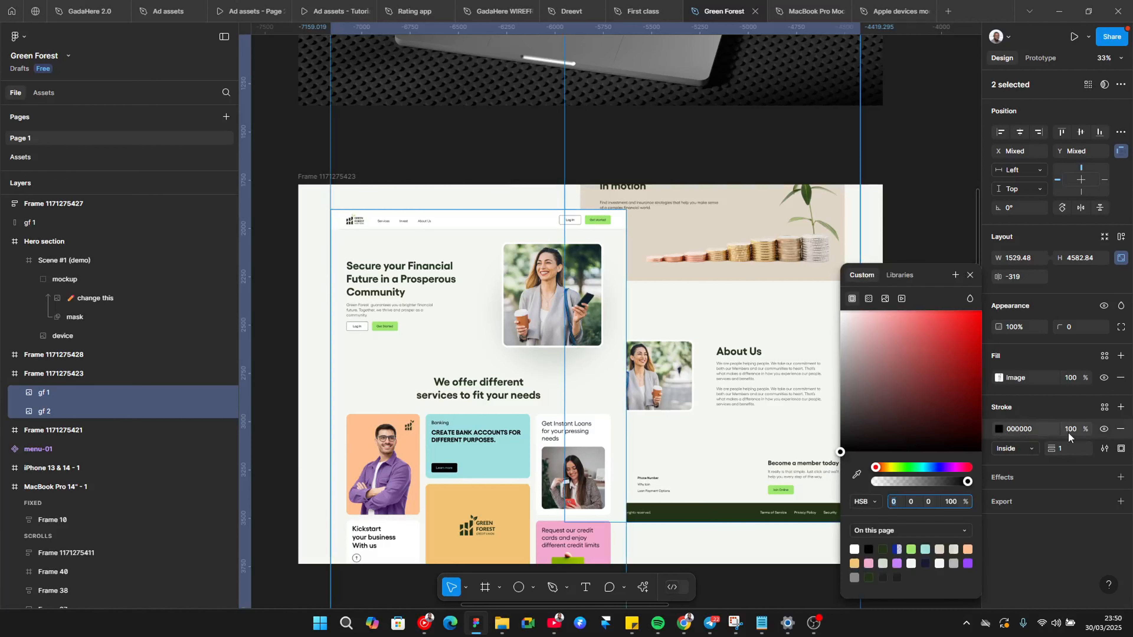
pyautogui.click(1068, 448)
pyautogui.hotkey('shift', 'Up')
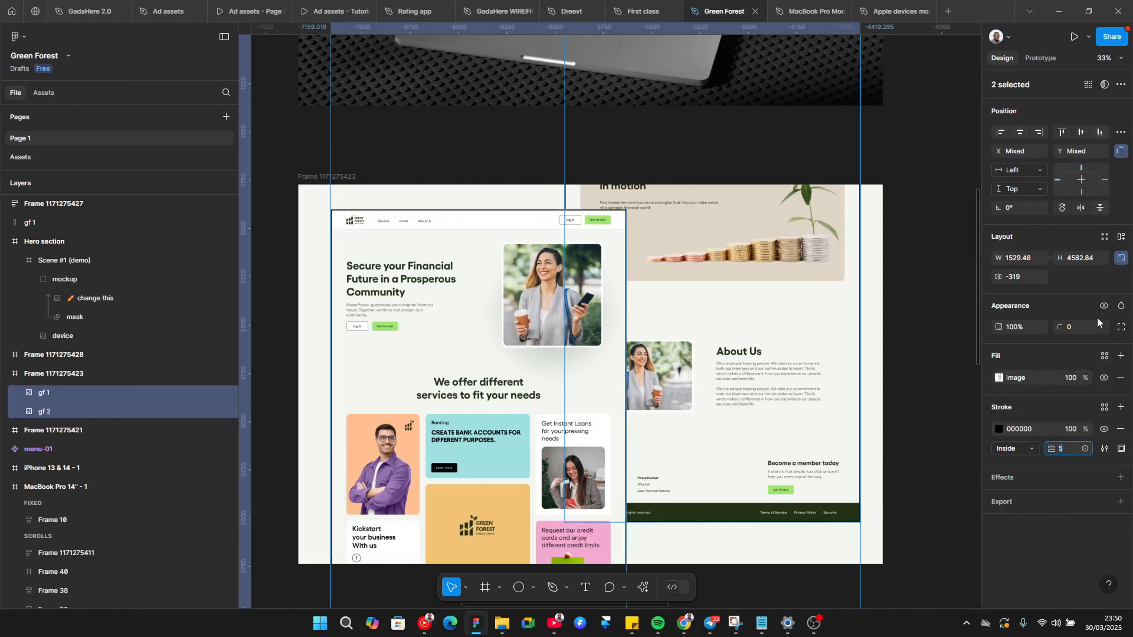
# Set the corner radius of both page images to 20
pyautogui.write('10')
pyautogui.press('Return')
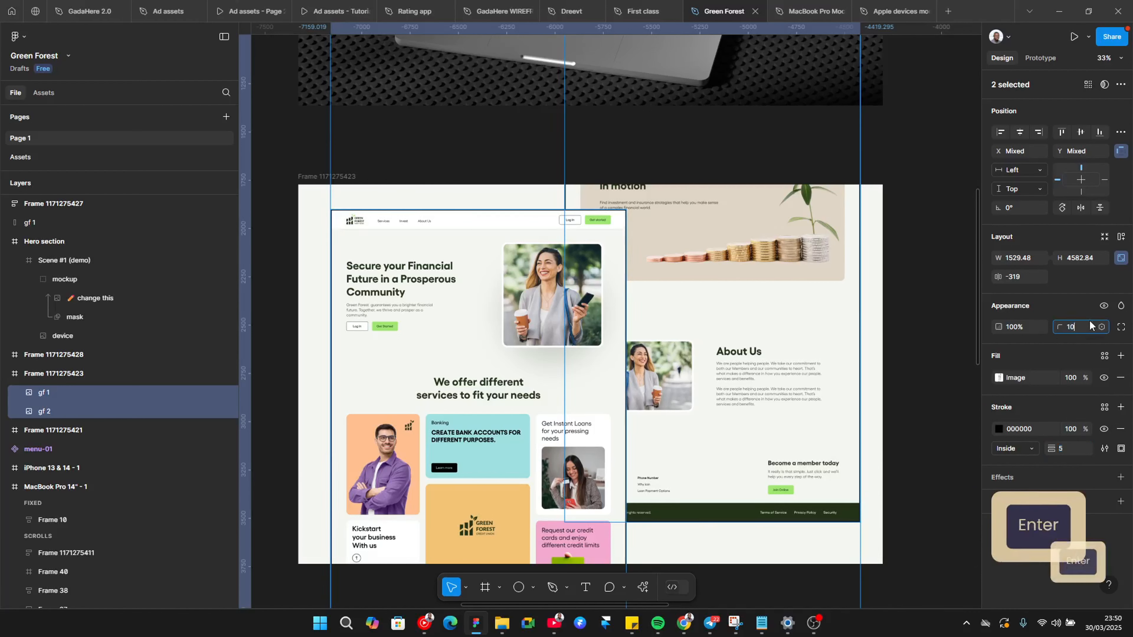
pyautogui.write('20')
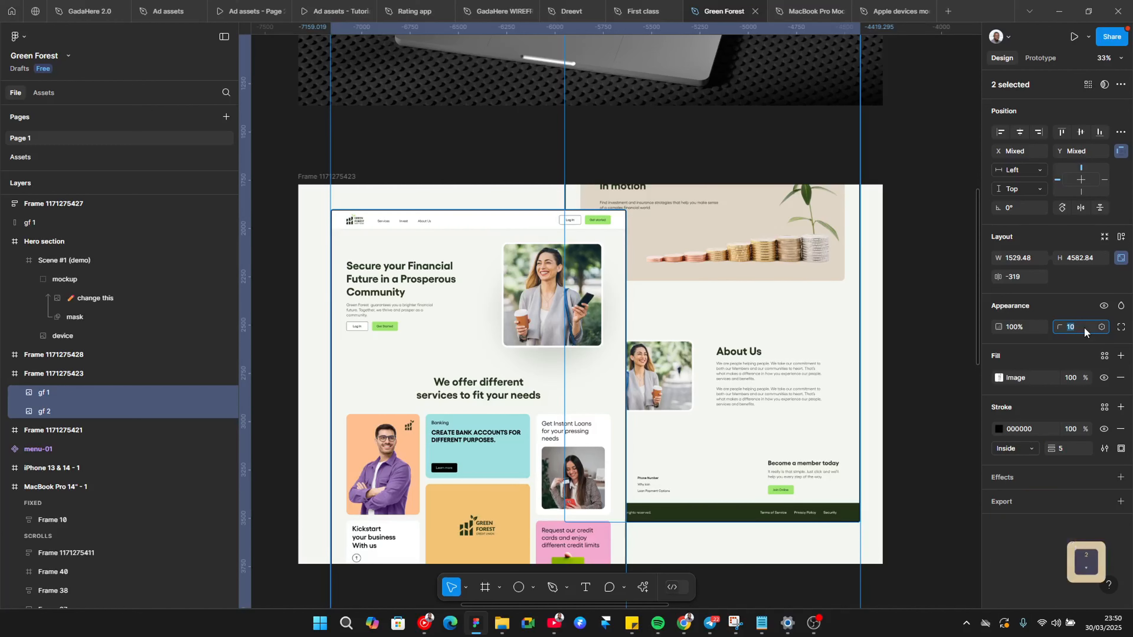
pyautogui.press('Return')
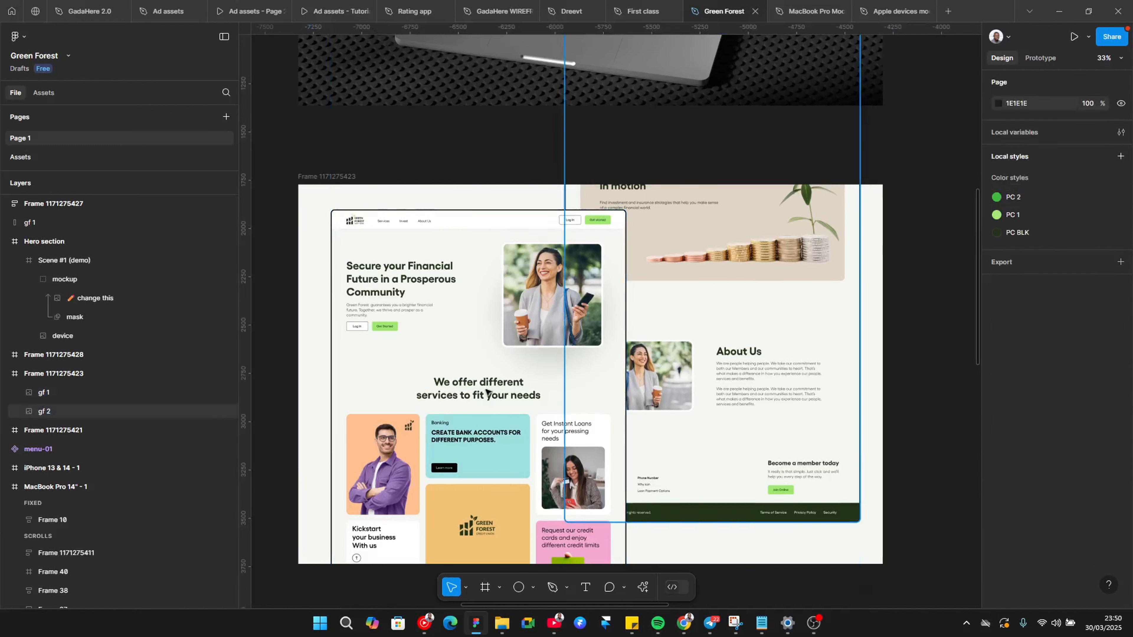
# Review the typography section in the Behance reference and move the frame below the two-page section up to Y 4340
pyautogui.hotkey('alt', 'Tab')
pyautogui.scroll(-10, 482, 387)
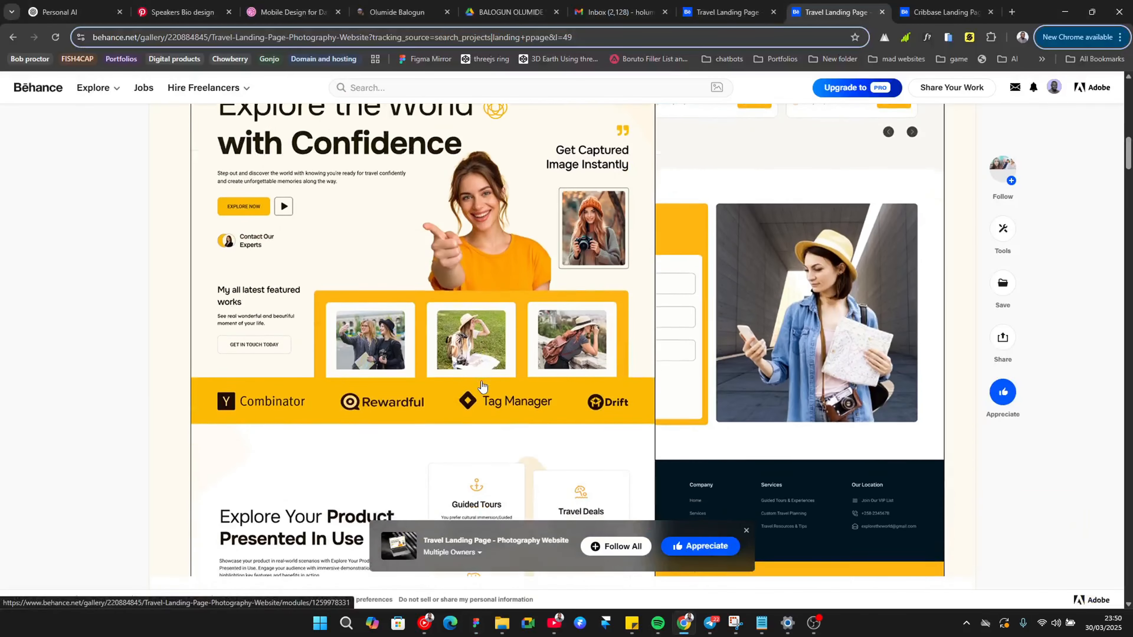
pyautogui.scroll(-3, 482, 387)
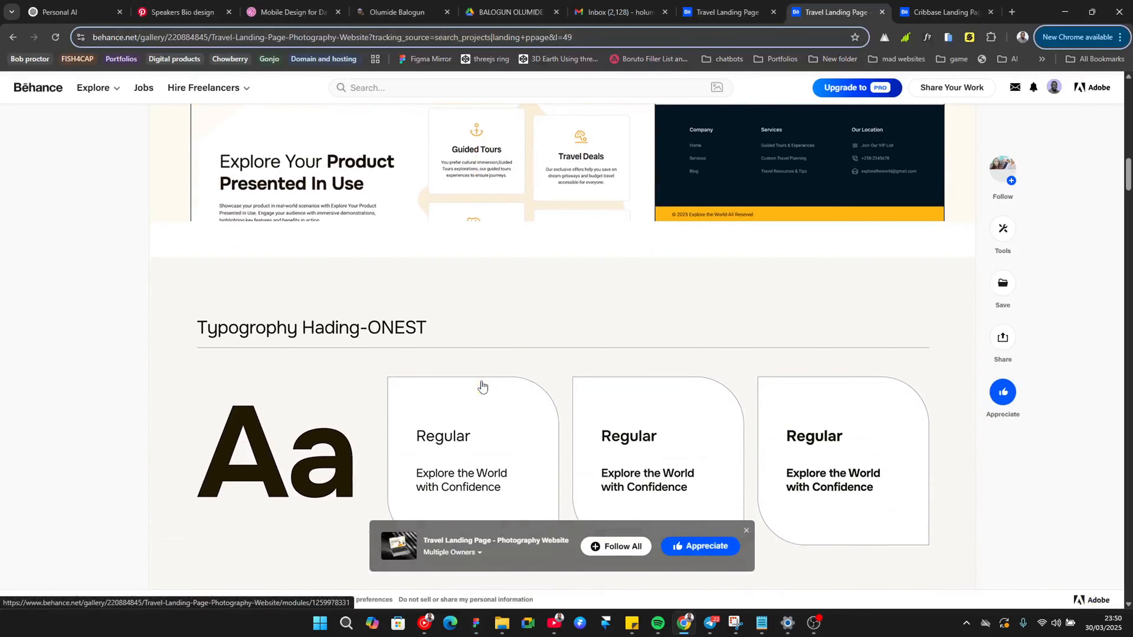
pyautogui.moveTo(211, 94)
pyautogui.hotkey('alt', 'Tab')
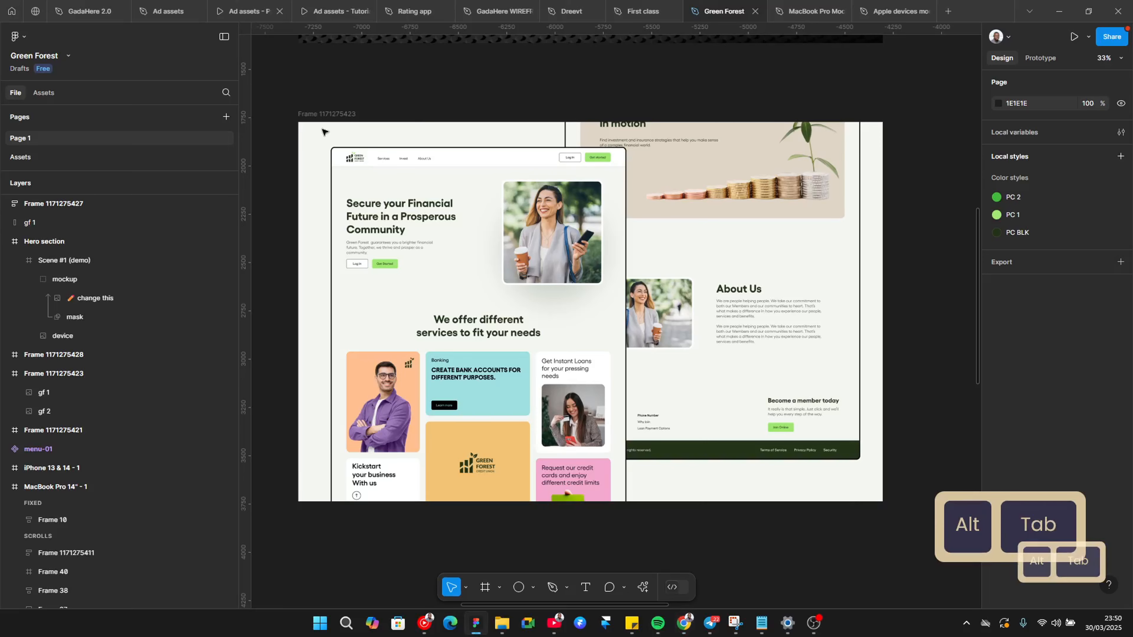
pyautogui.scroll(-3, 543, 368)
pyautogui.scroll(-2, 541, 356)
pyautogui.scroll(-1, 541, 356)
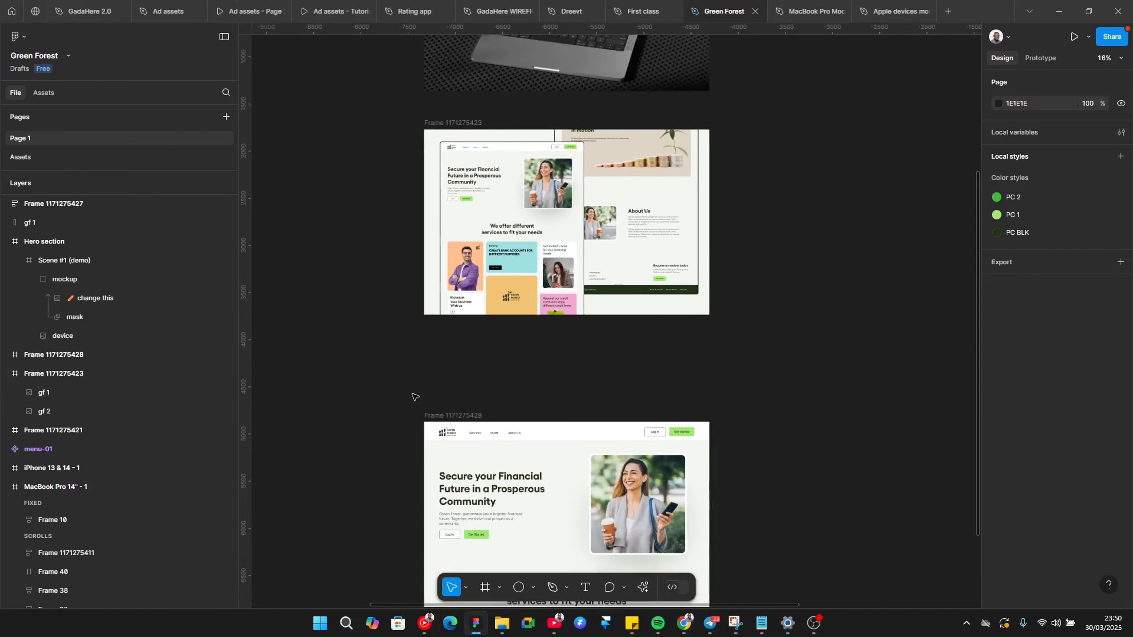
pyautogui.press('shift')
pyautogui.moveTo(435, 416); pyautogui.dragTo(436, 370)
pyautogui.scroll(-4, 435, 371)
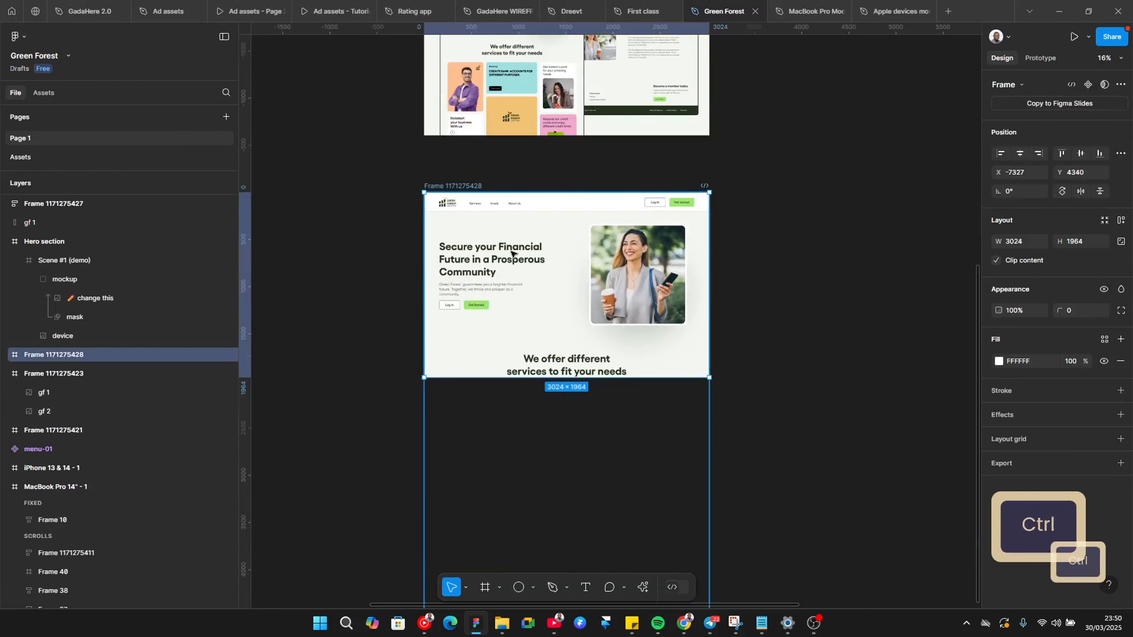
pyautogui.scroll(1, 511, 252)
# Check the reference's typography layout again and delete the landing page image from the frame below the two-page section
pyautogui.hotkey('alt', 'Tab')
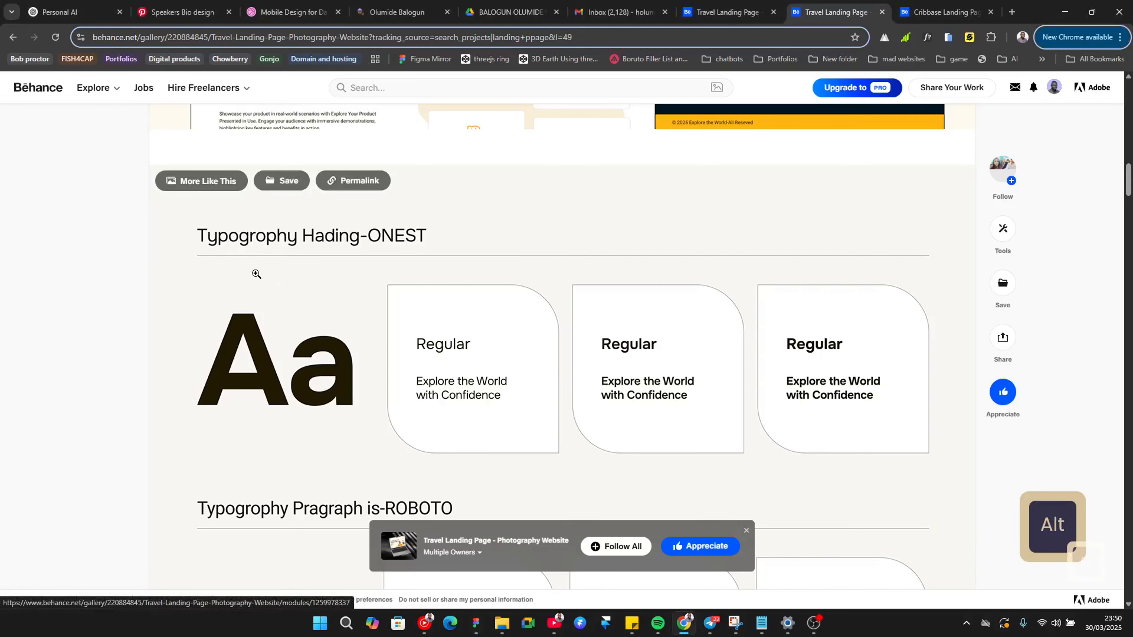
pyautogui.hotkey('alt', 'Tab')
pyautogui.scroll(2, 462, 245)
pyautogui.click(493, 228)
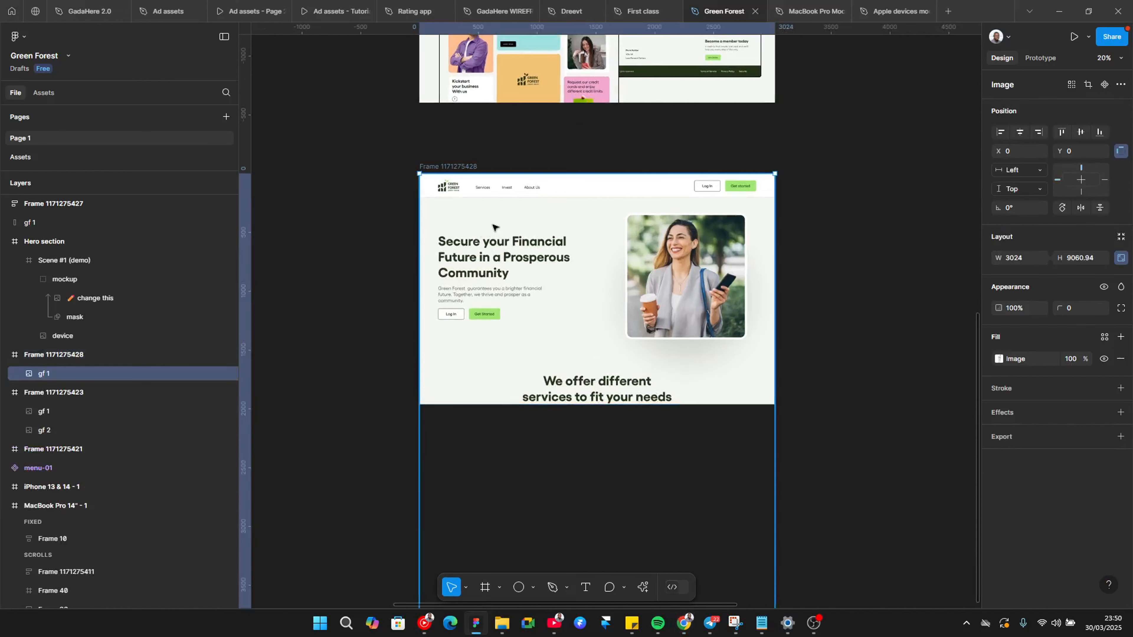
pyautogui.press('Delete')
pyautogui.scroll(-1, 474, 260)
# Add the text "Typography" inside the emptied frame
pyautogui.press('t')
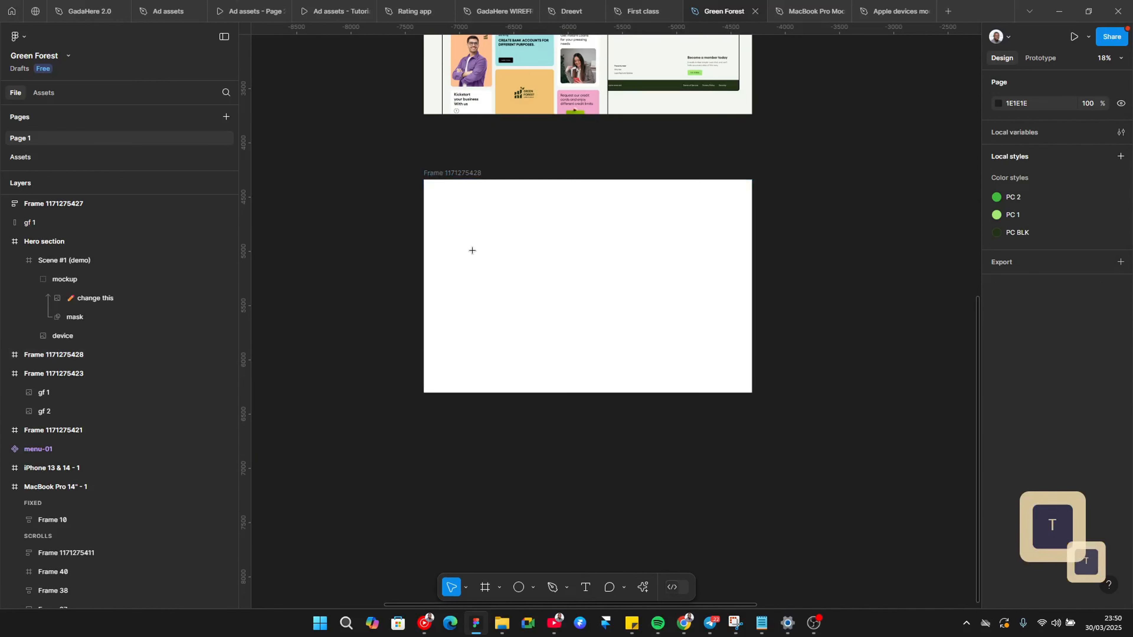
pyautogui.click(622, 238)
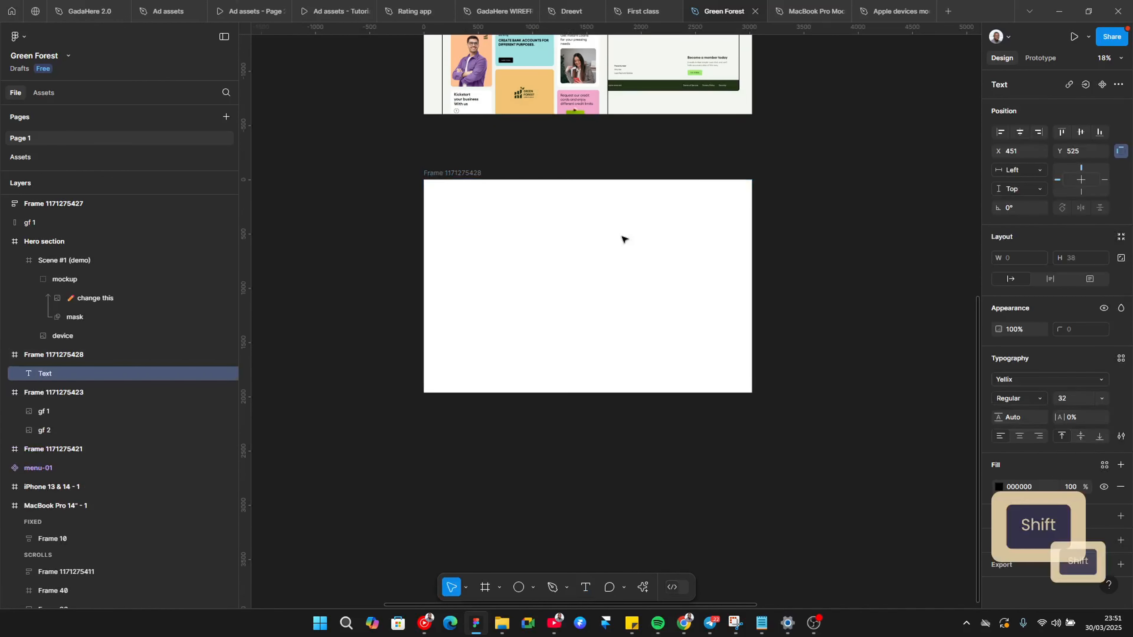
pyautogui.write('Typo')
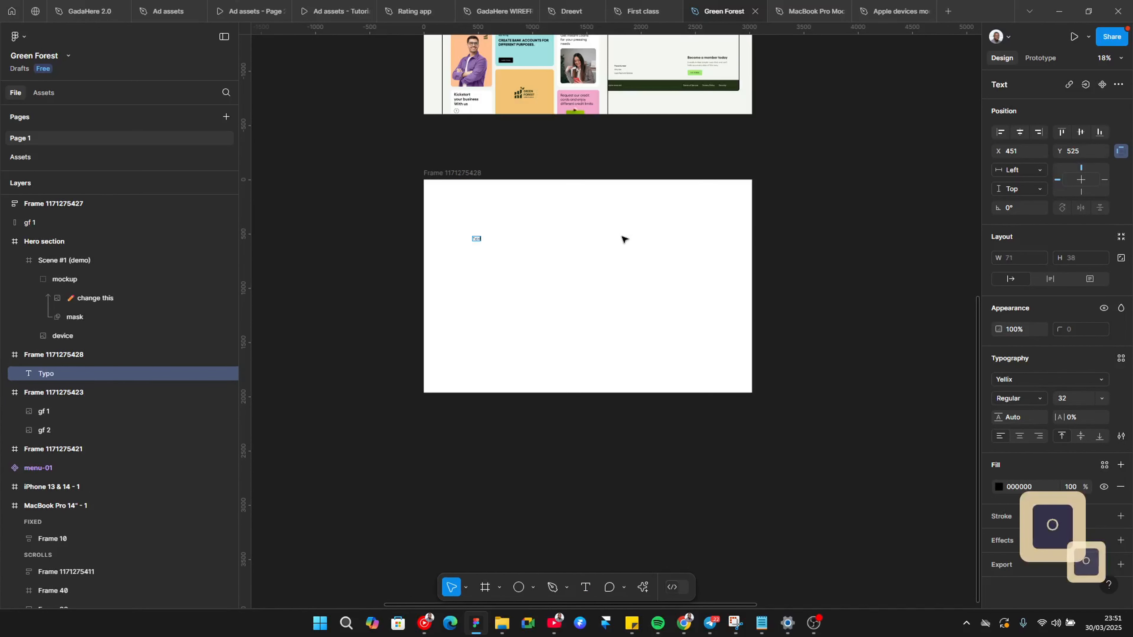
pyautogui.write('graphy')
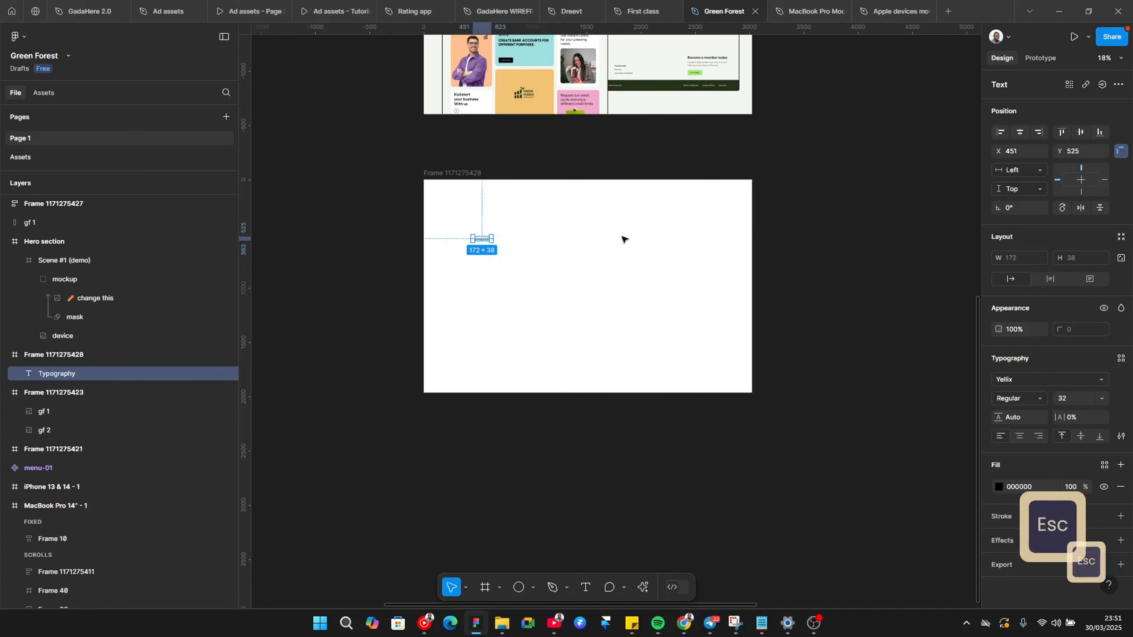
# Move the Typography heading to the frame's upper-left area, about X 150, Y 177, and set its font size to 48
pyautogui.scroll(5, 474, 239)
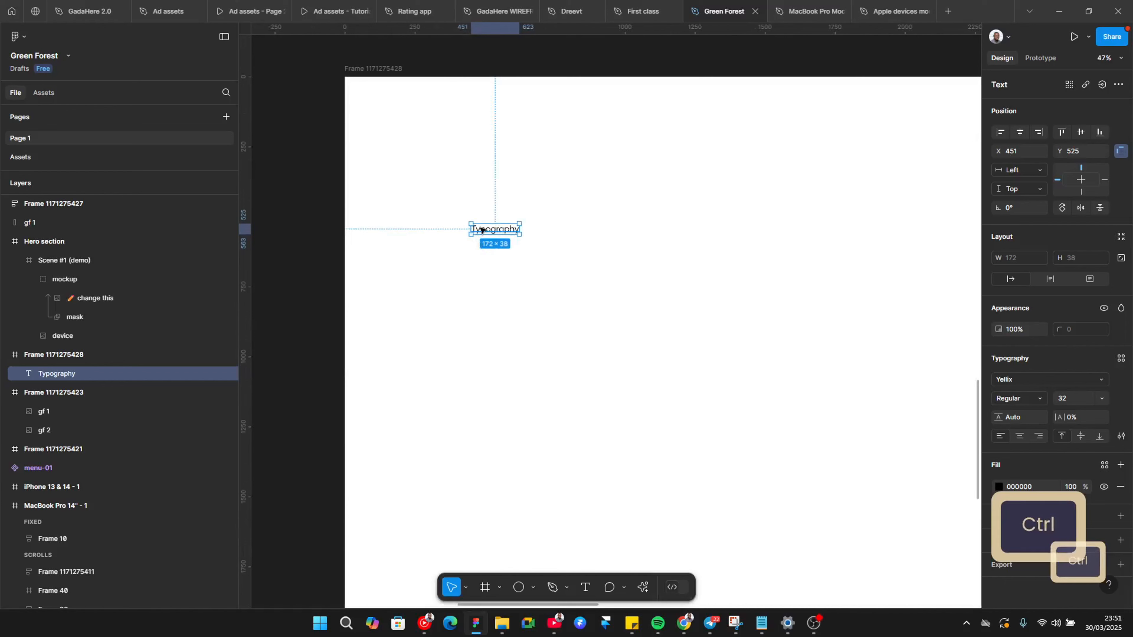
pyautogui.moveTo(481, 229); pyautogui.dragTo(397, 132)
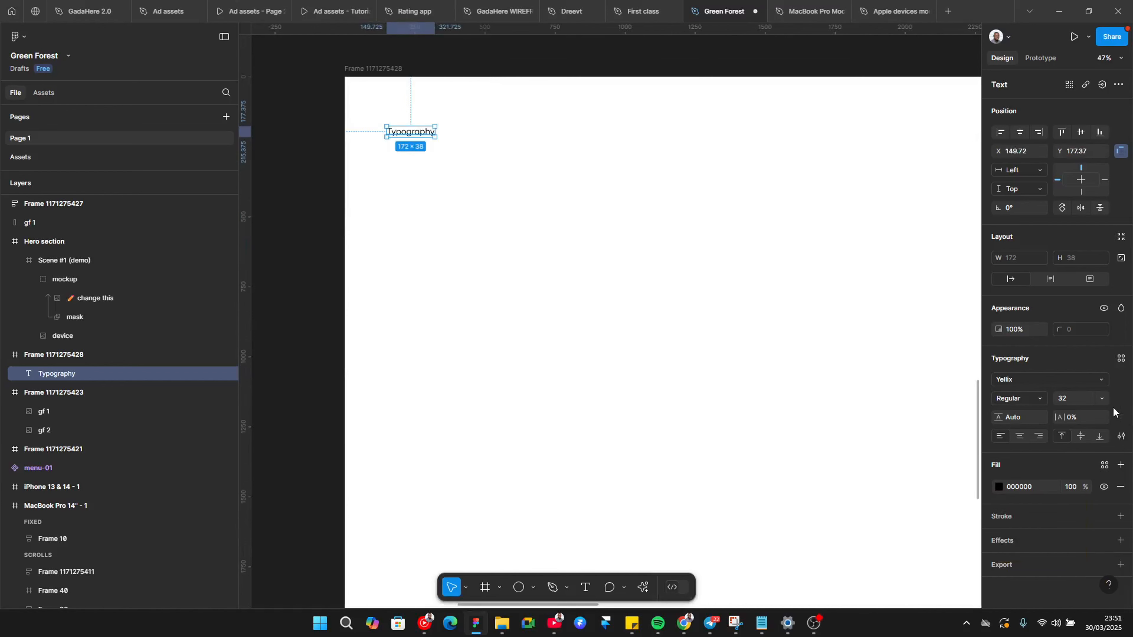
pyautogui.click(1104, 401)
pyautogui.click(1083, 440)
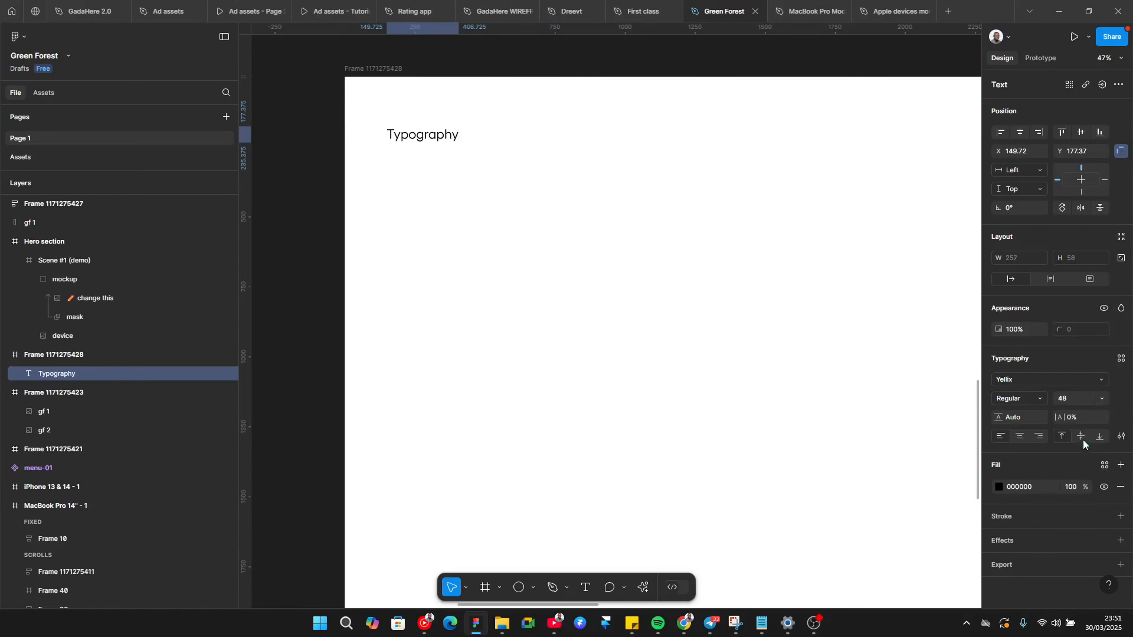
# Set the Typography heading to font size 128 and weight SemiBold
pyautogui.click(1104, 397)
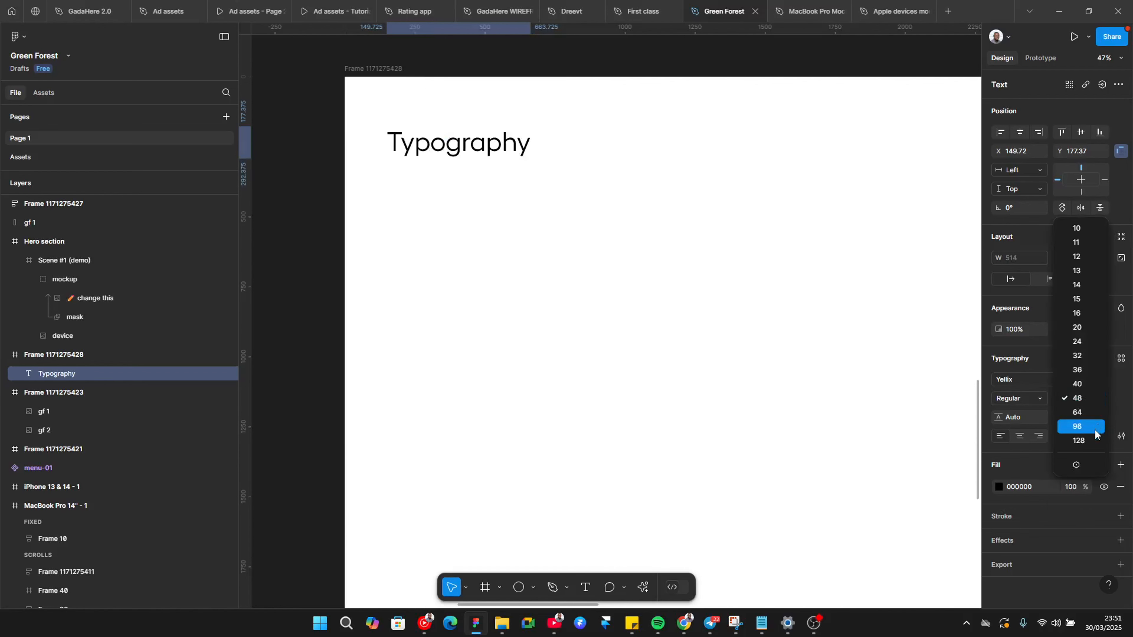
pyautogui.click(1085, 447)
pyautogui.scroll(-1, 442, 261)
pyautogui.click(715, 318)
pyautogui.hscroll(2, 714, 319)
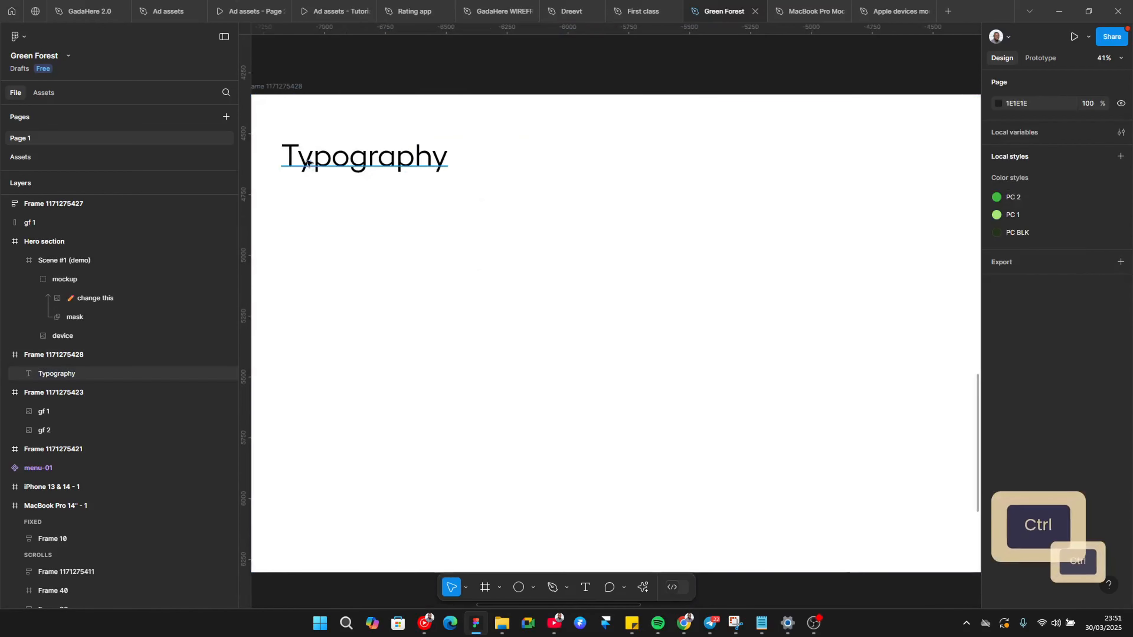
pyautogui.click(311, 159)
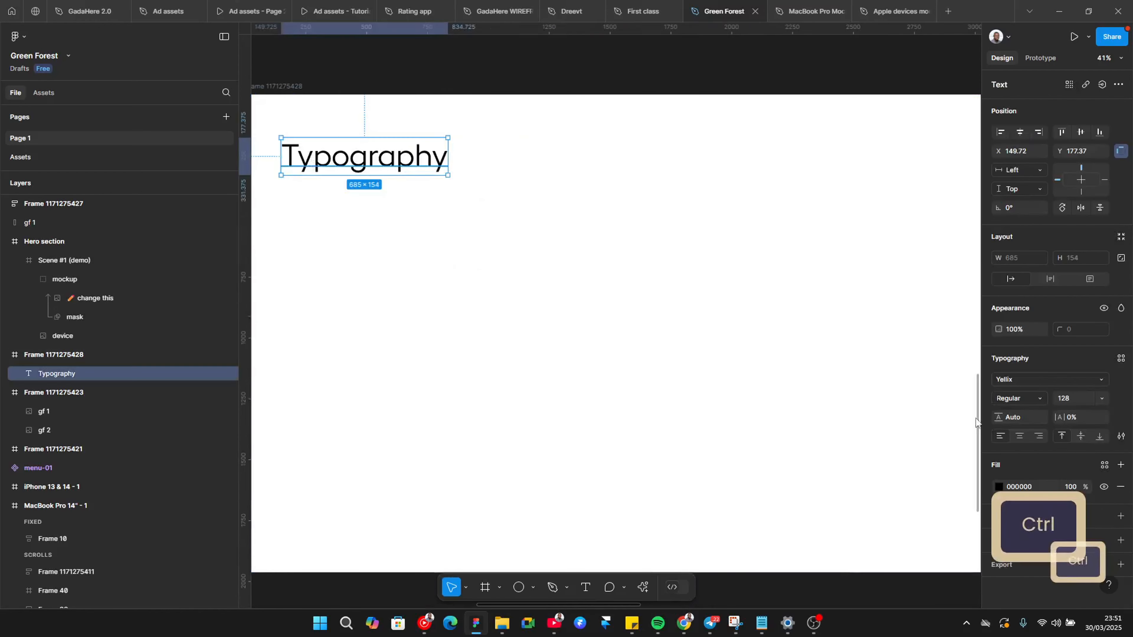
pyautogui.click(1027, 395)
pyautogui.click(1027, 427)
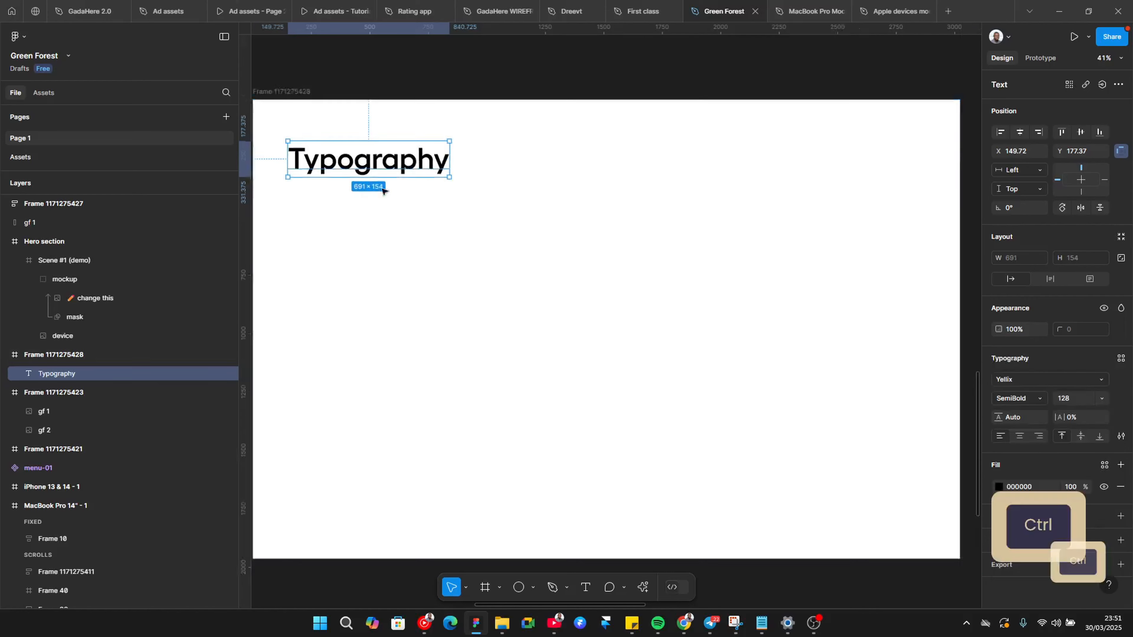
# Compare with the Behance reference and extend the heading text to "Typography - Yellix"
pyautogui.scroll(-5, 430, 167)
pyautogui.scroll(3, 513, 355)
pyautogui.moveTo(626, 409); pyautogui.dragTo(691, 321)
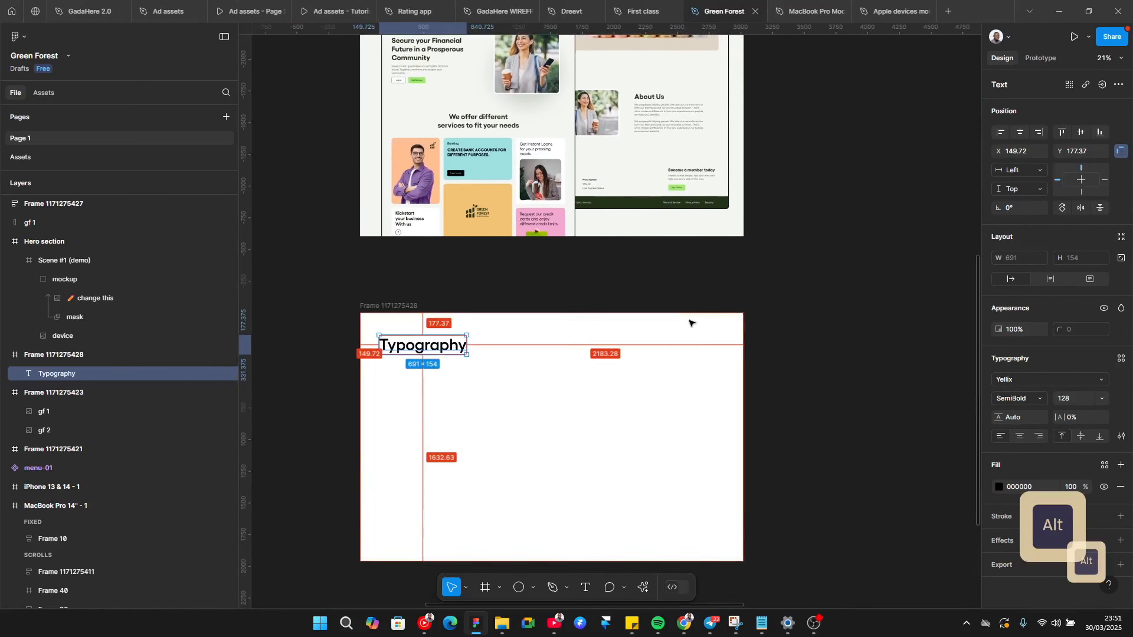
pyautogui.hotkey('alt', 'Tab')
pyautogui.hotkey('alt', 'Tab')
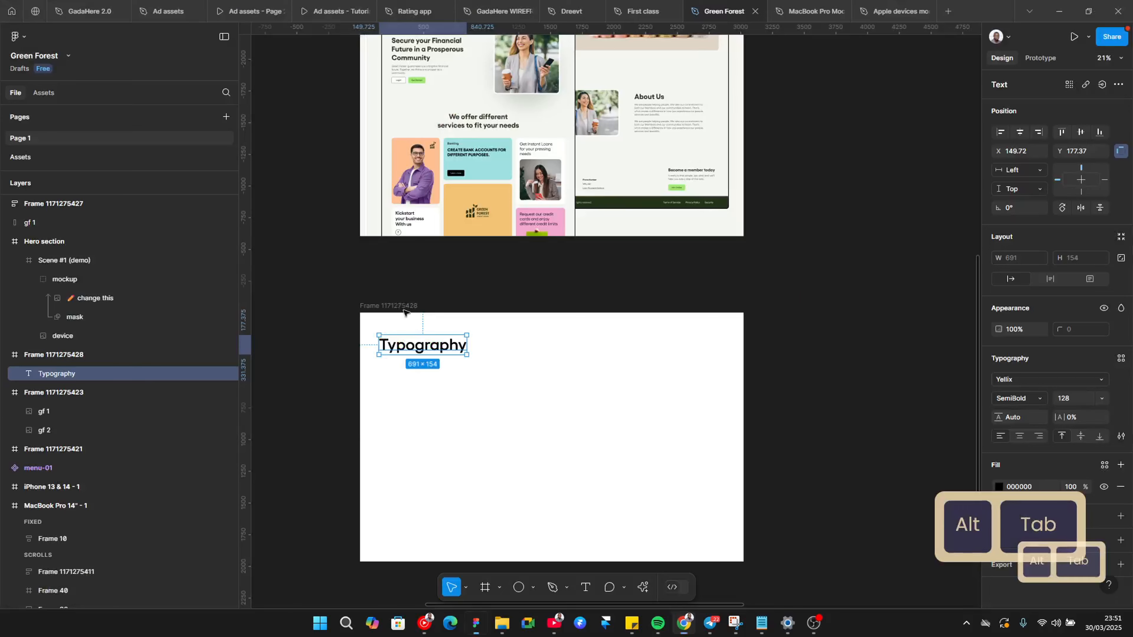
pyautogui.scroll(2, 428, 341)
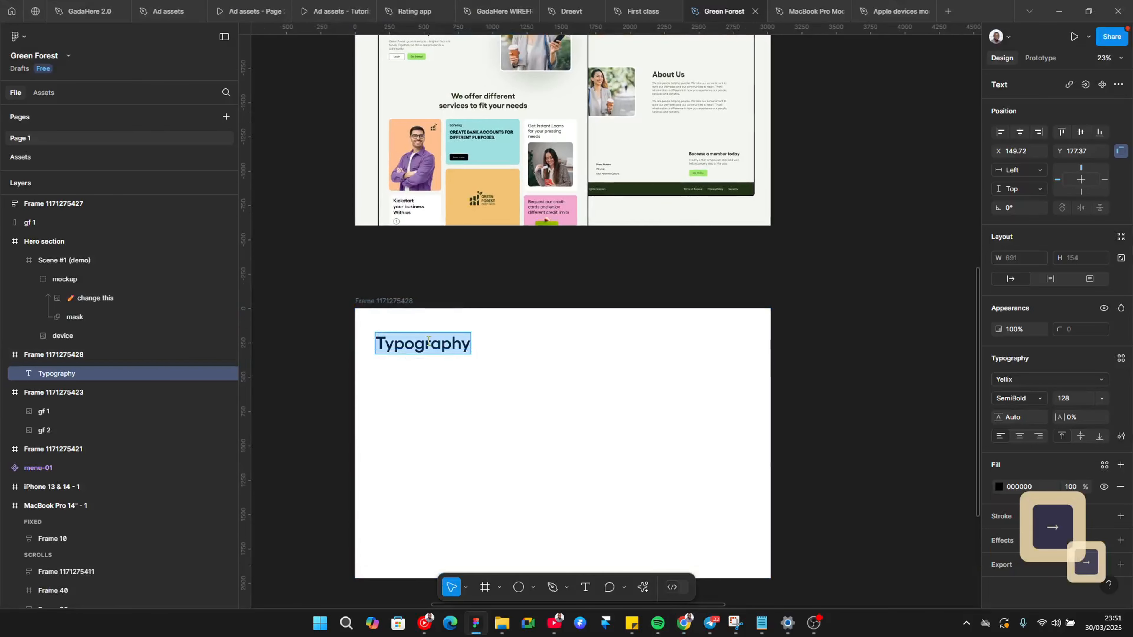
pyautogui.press('Right')
pyautogui.write('- Ye')
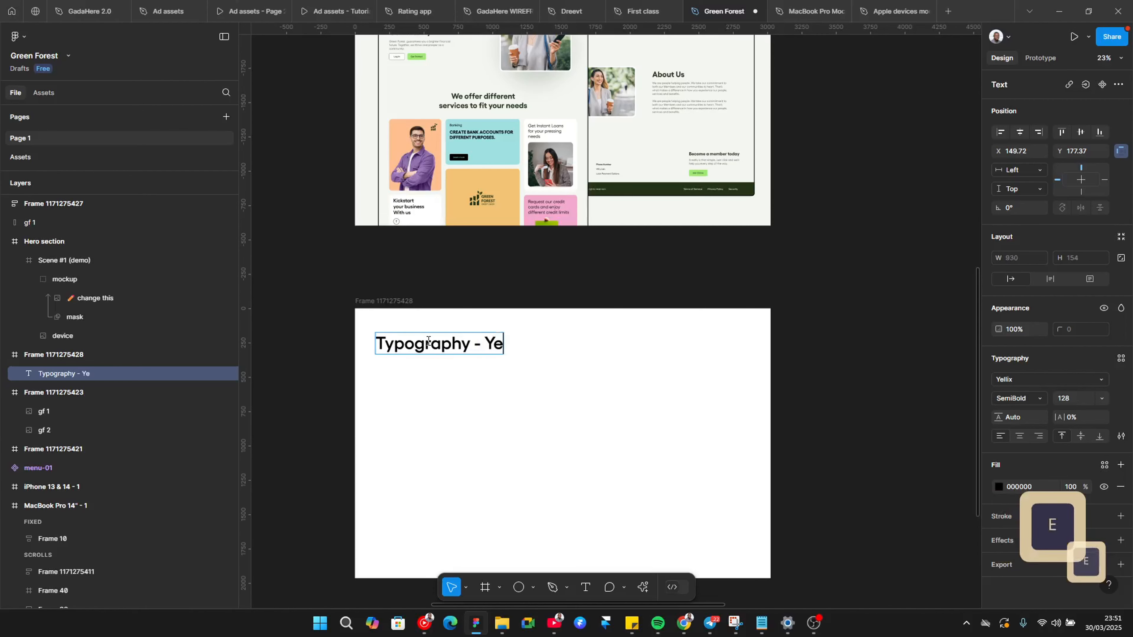
pyautogui.hotkey('alt', 'Tab')
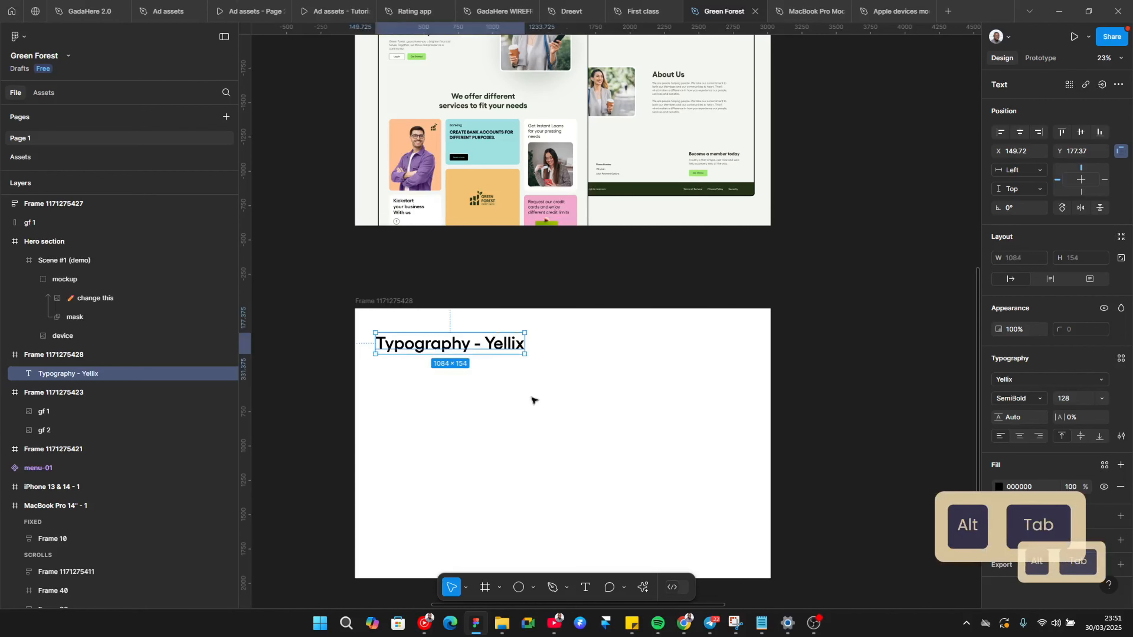
pyautogui.hotkey('alt', 'Tab')
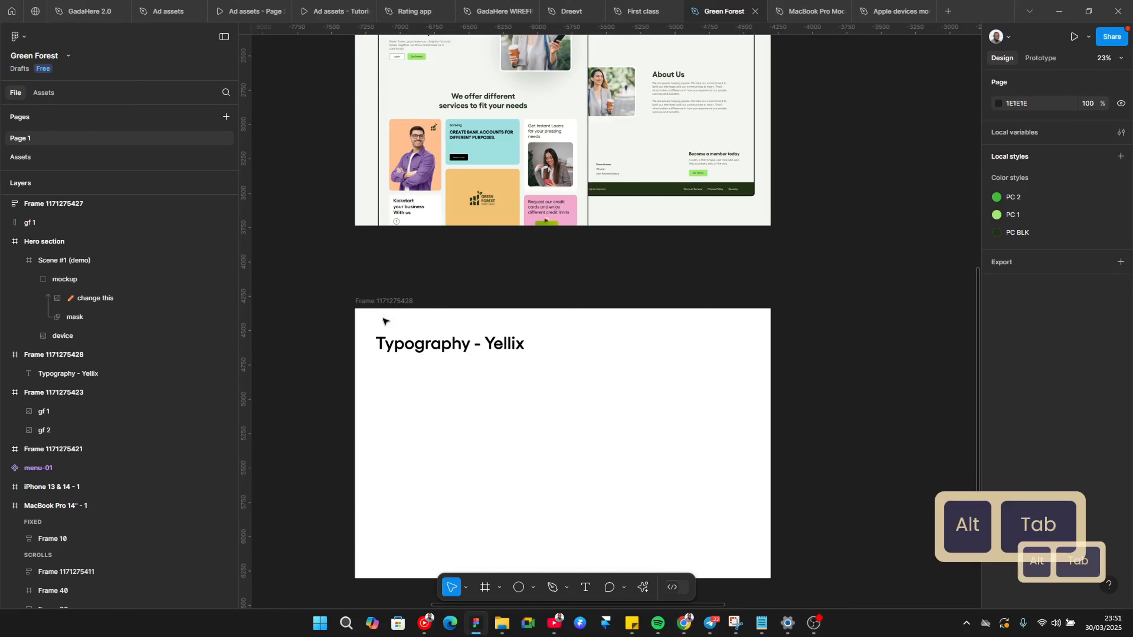
# Wrap the heading in an auto layout frame with left-aligned content, 2733 wide and centred horizontally in the section
pyautogui.click(392, 340)
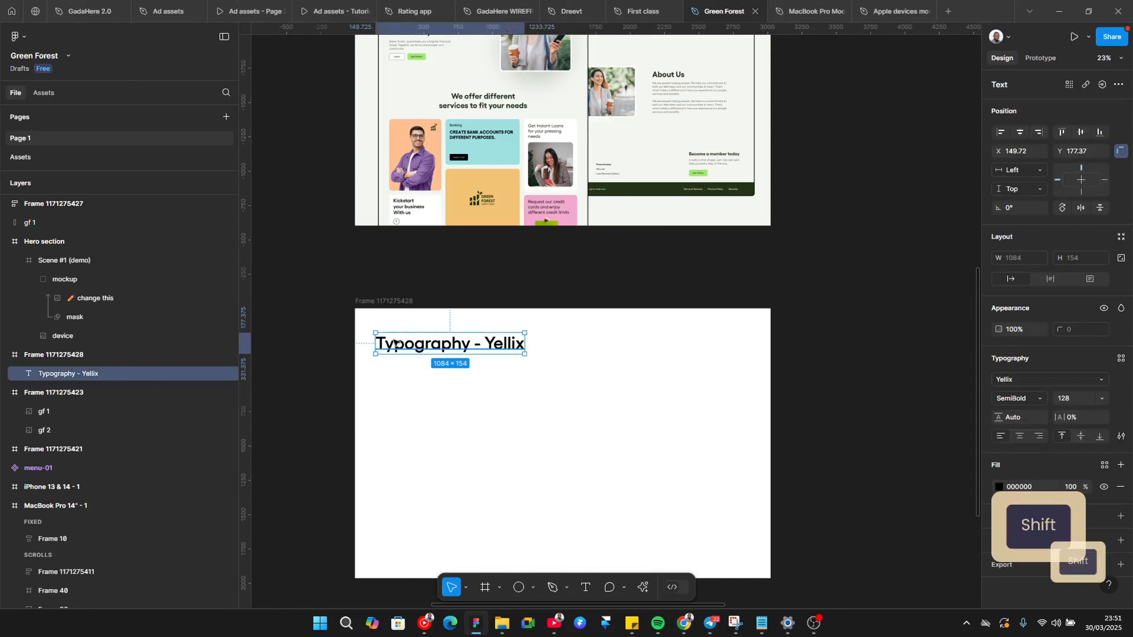
pyautogui.hotkey('shift', 'a')
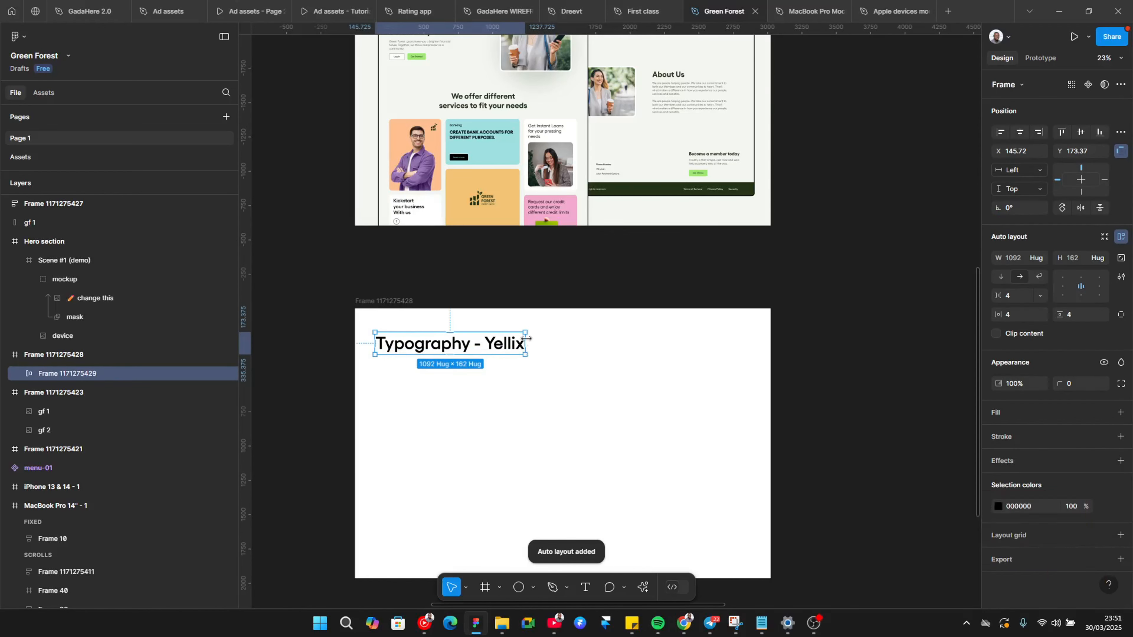
pyautogui.moveTo(526, 338); pyautogui.dragTo(754, 342)
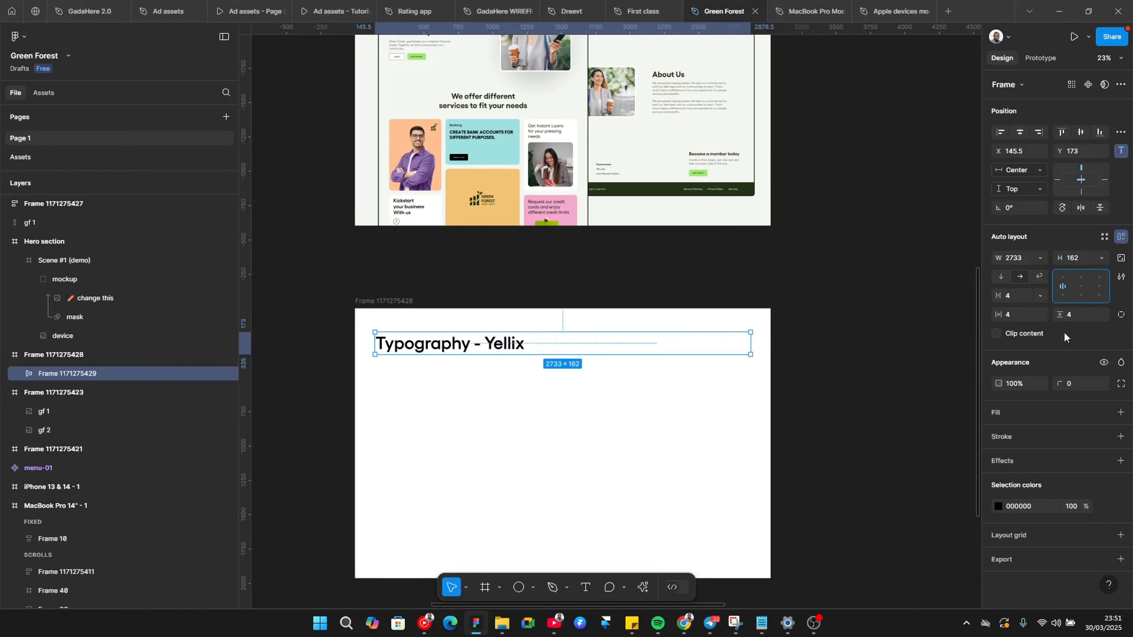
# Add a 000000 stroke of weight 2 only along the bottom of the heading's auto layout frame
pyautogui.click(1120, 437)
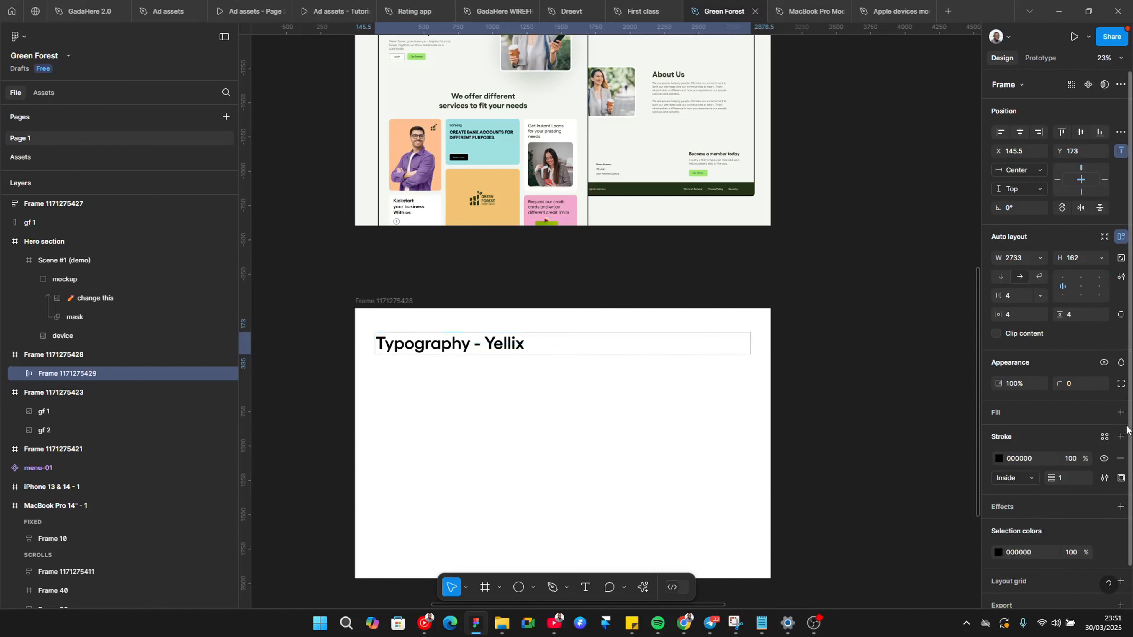
pyautogui.click(1121, 477)
pyautogui.click(1090, 530)
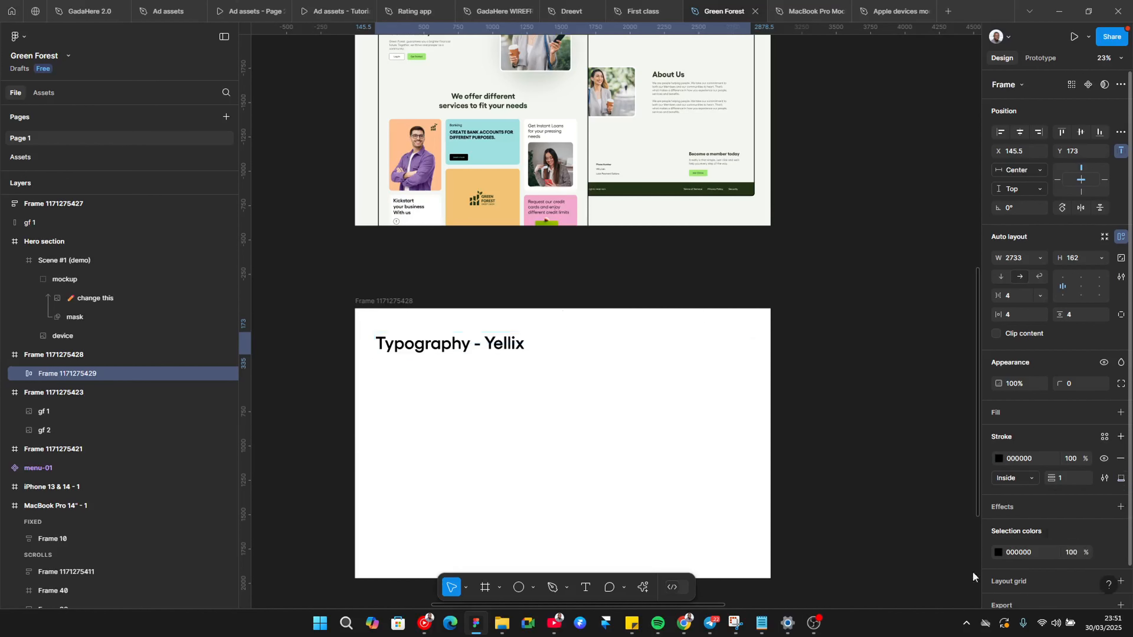
pyautogui.click(474, 484)
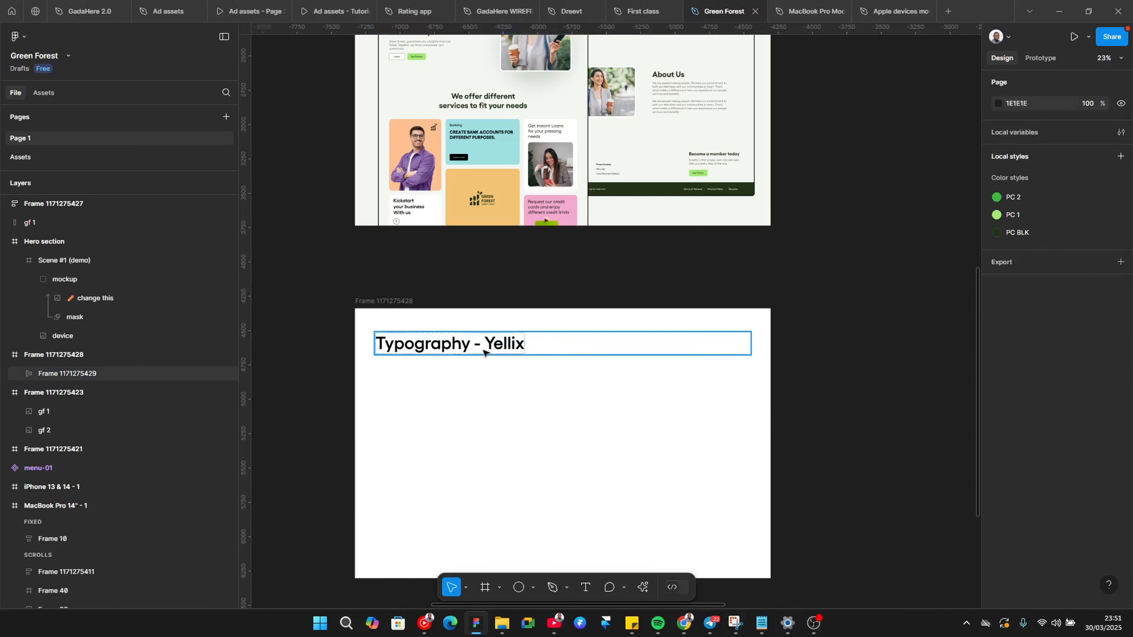
pyautogui.click(563, 344)
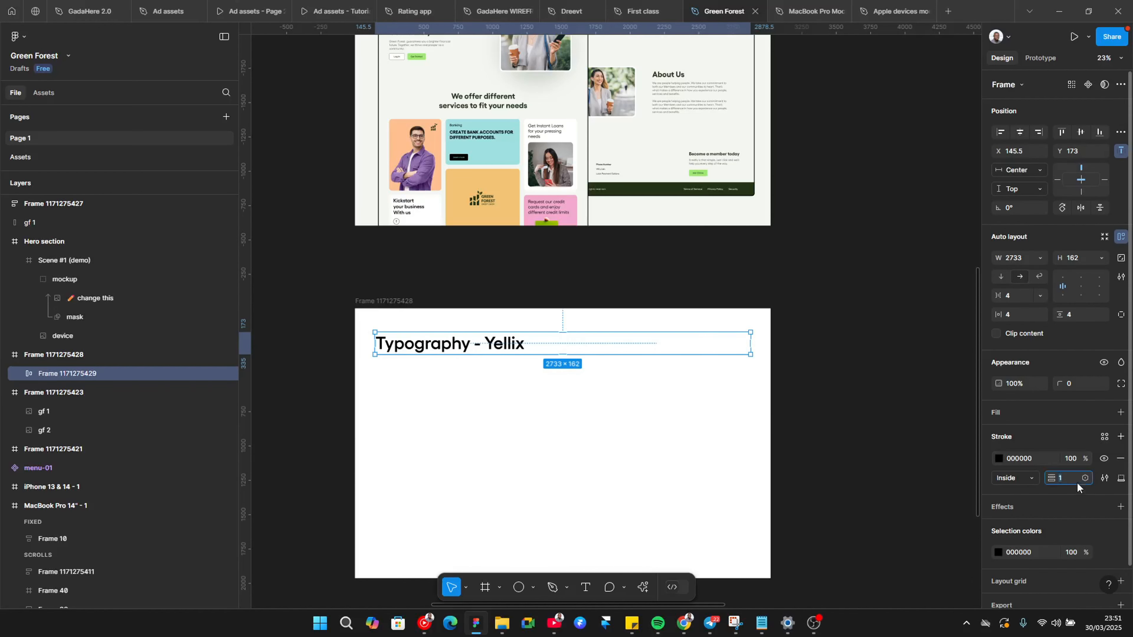
pyautogui.press('Up')
# Make the heading frame's height hug its contents and set its vertical padding to 40
pyautogui.click(1081, 316)
pyautogui.hotkey('shift', 'Up')
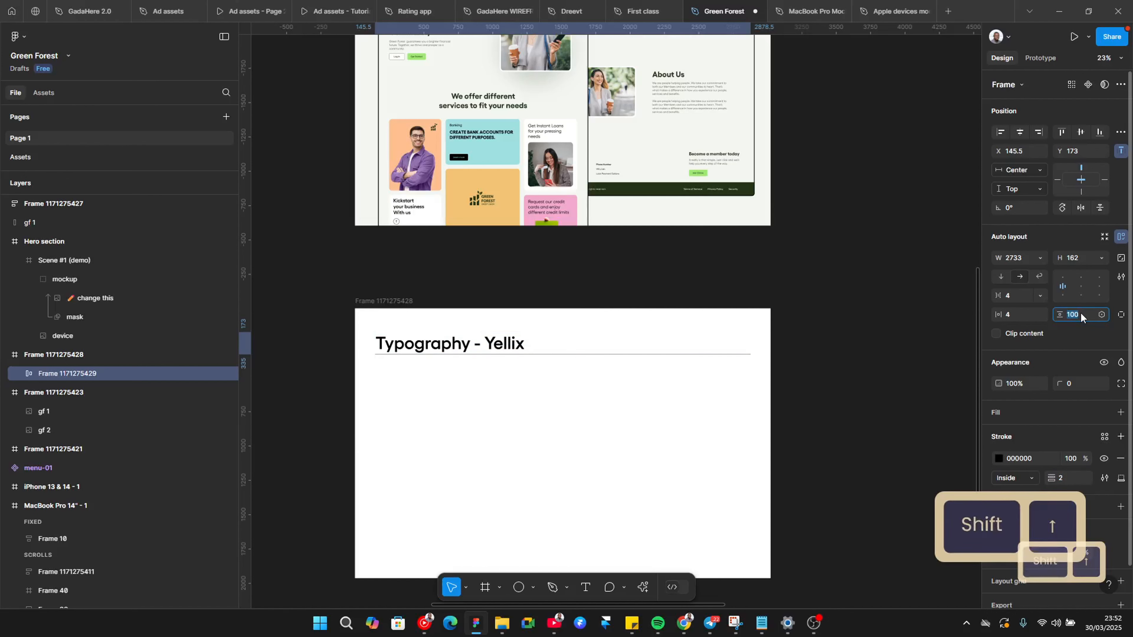
pyautogui.click(1101, 258)
pyautogui.click(1035, 270)
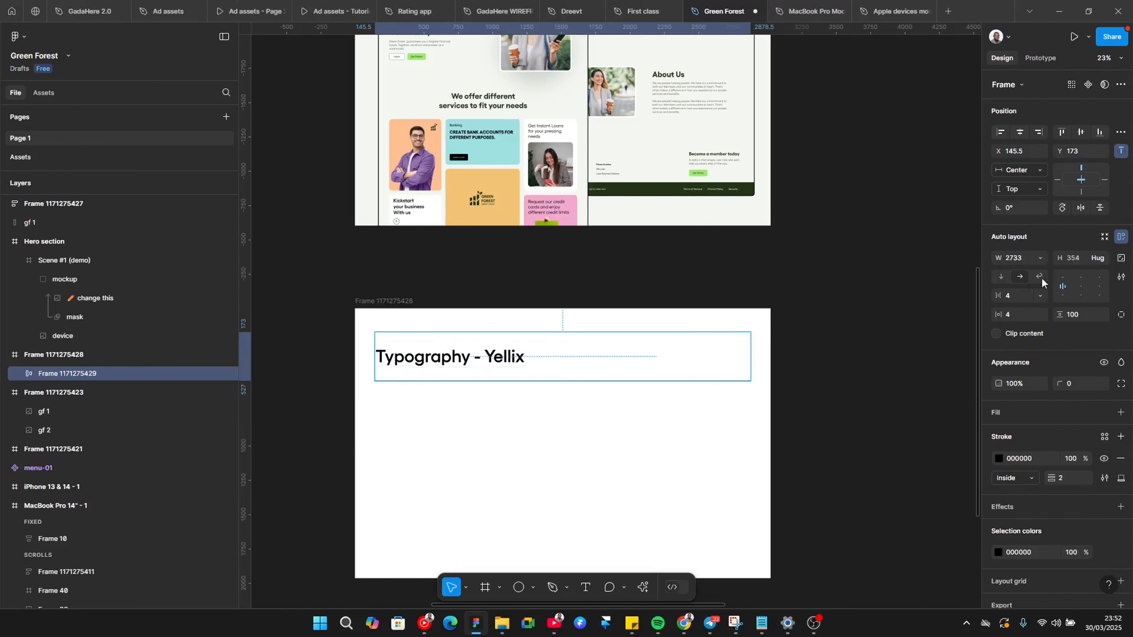
pyautogui.press('shift')
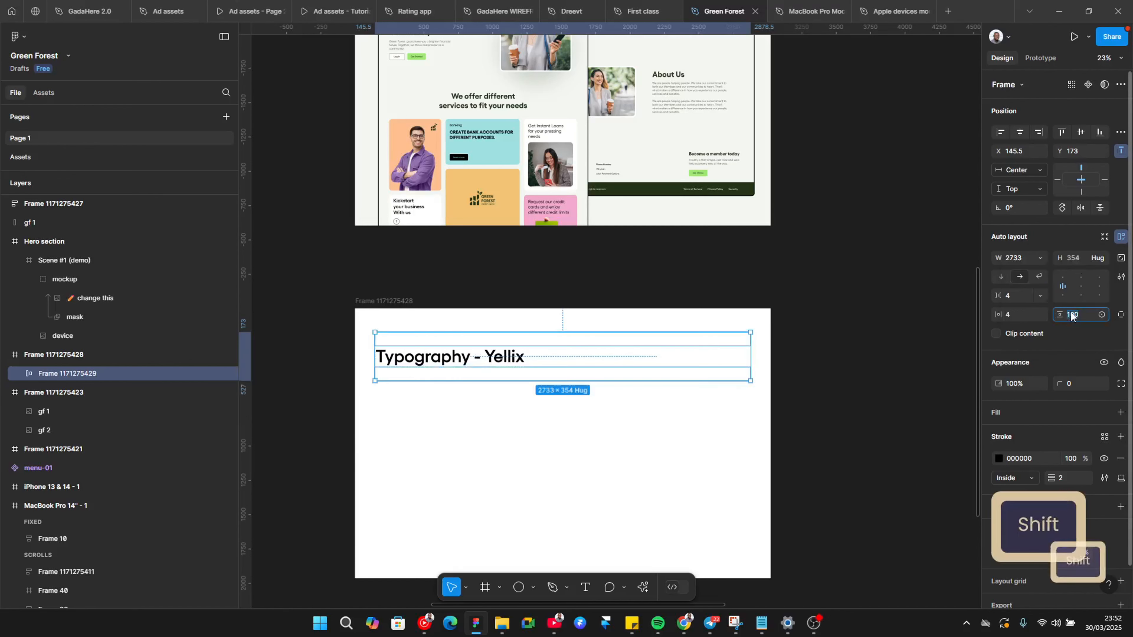
pyautogui.click(1071, 316)
pyautogui.write('20')
pyautogui.press('Return')
pyautogui.click(1071, 315)
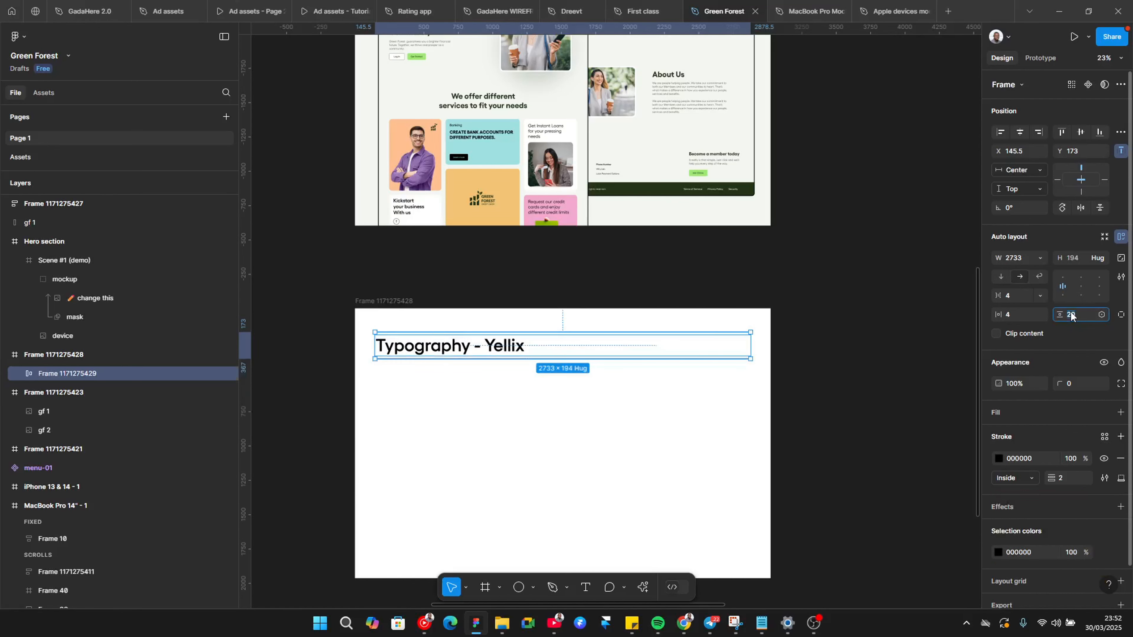
pyautogui.write('40')
pyautogui.press('Return')
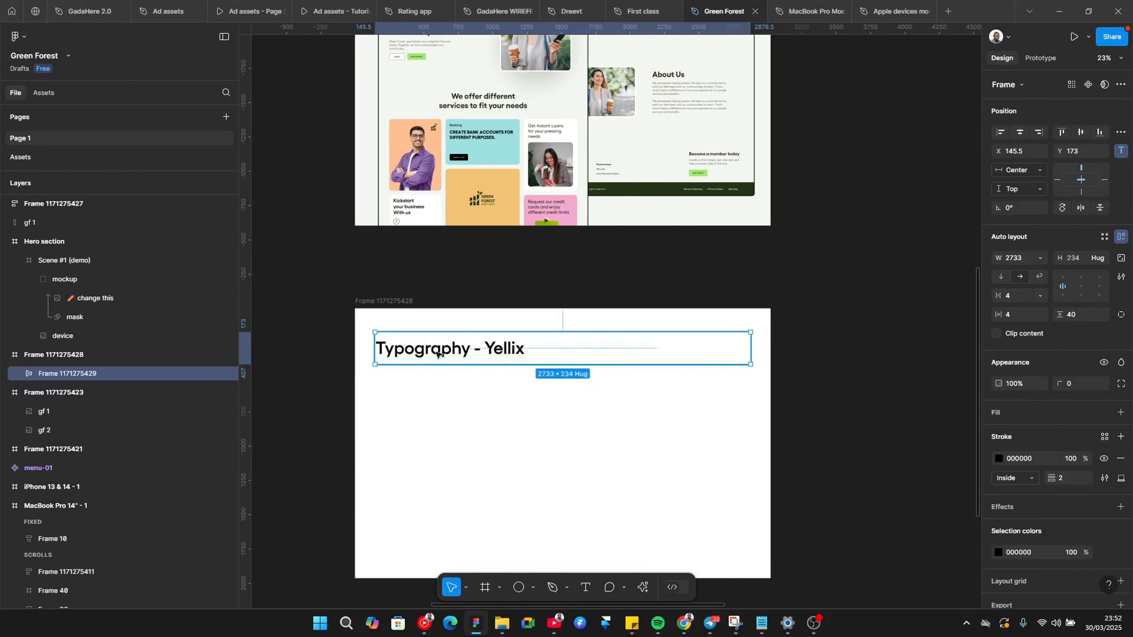
# Move the underlined heading frame straight up to Y 109
pyautogui.press('shift')
pyautogui.moveTo(438, 351); pyautogui.dragTo(435, 342)
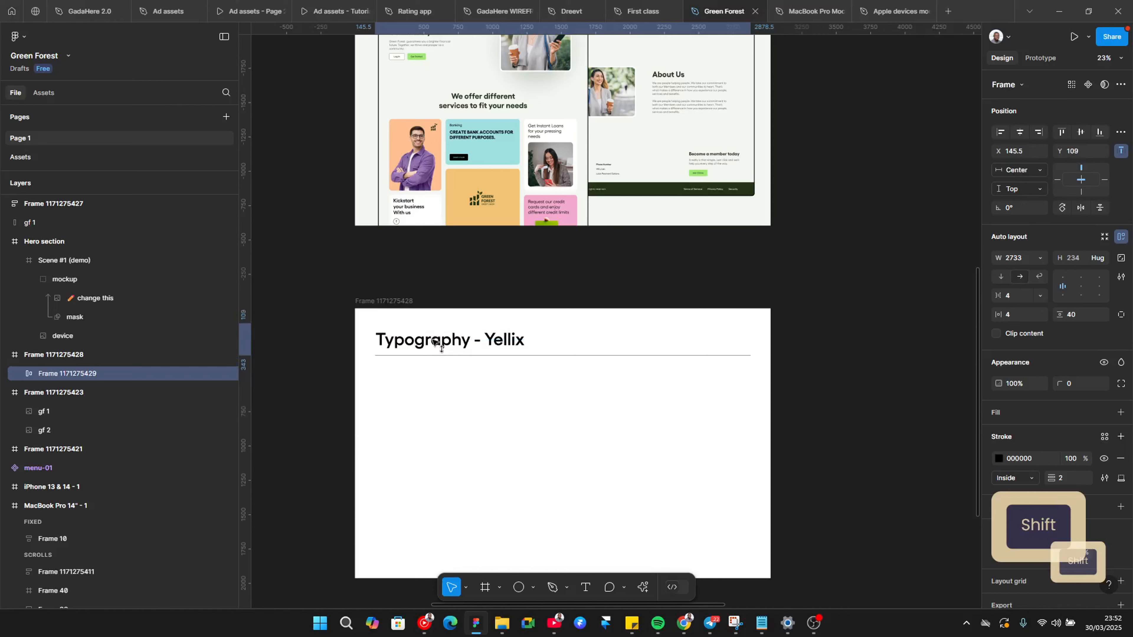
pyautogui.click(909, 349)
# Check the reference layout, duplicate the heading text below the divider at about Y 742, and open the copy for editing
pyautogui.hotkey('alt', 'Tab')
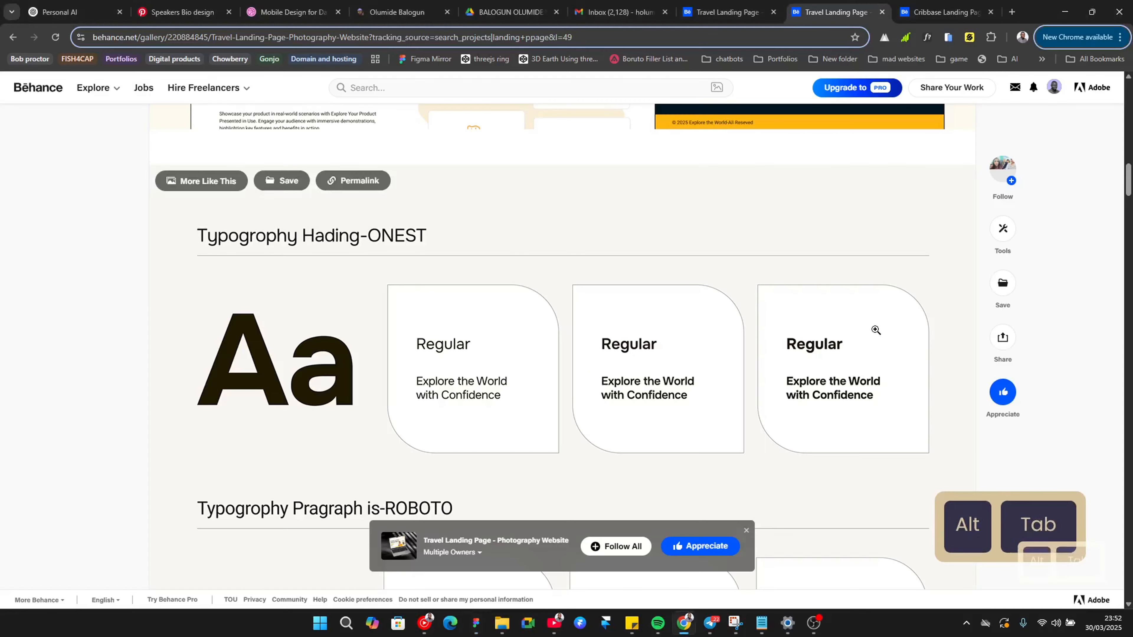
pyautogui.hotkey('alt', 'Tab')
pyautogui.press('ctrl')
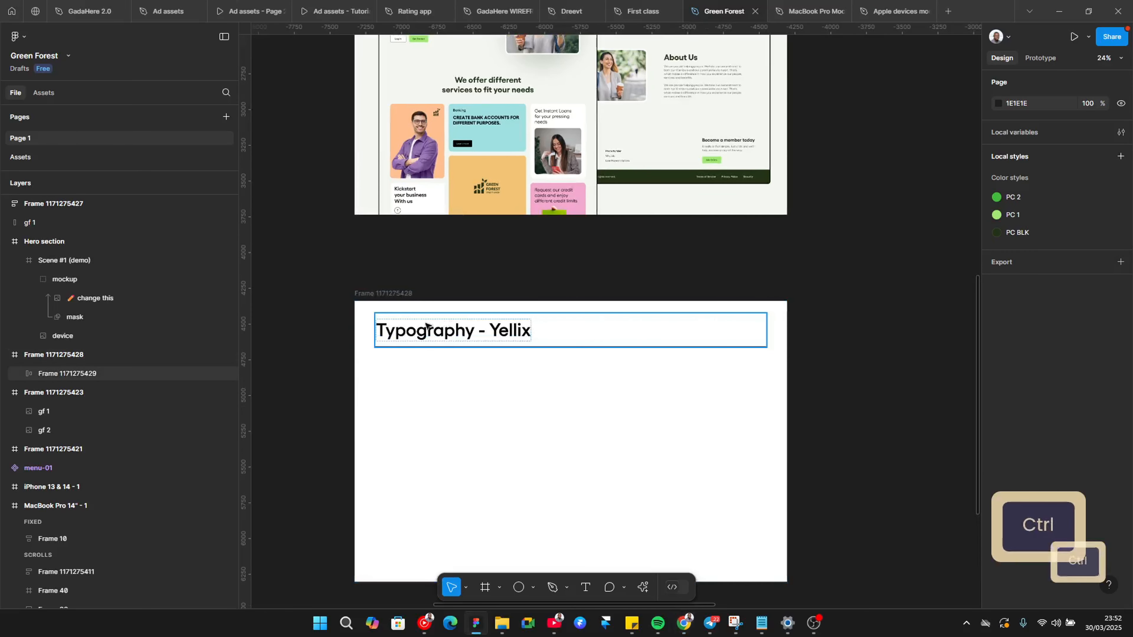
pyautogui.moveTo(423, 331); pyautogui.dragTo(424, 419)
pyautogui.doubleClick(423, 418)
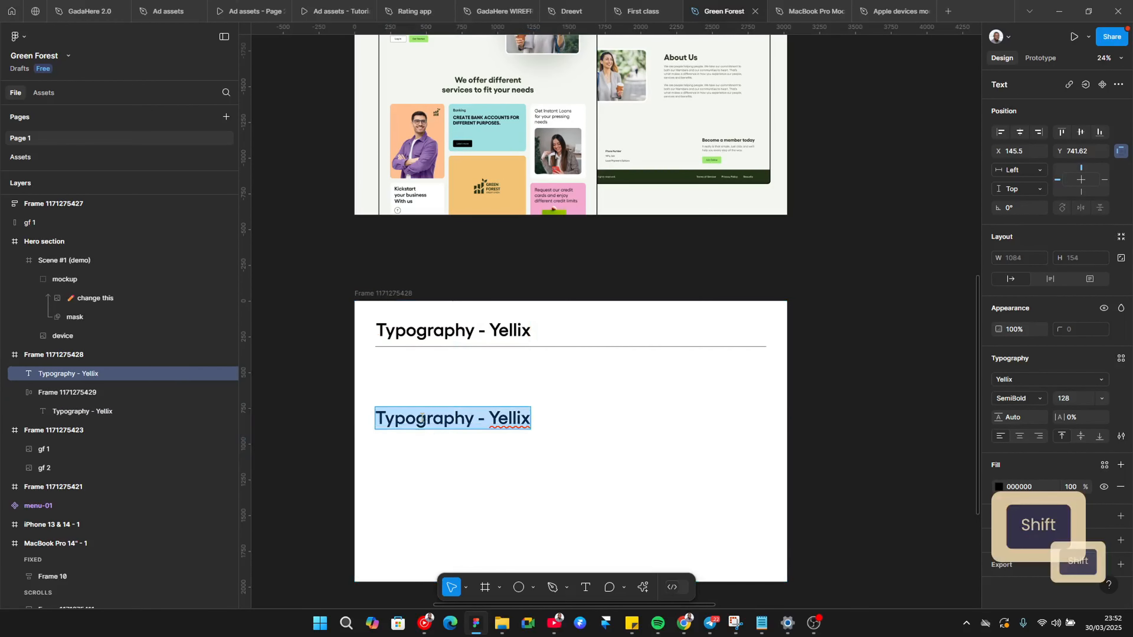
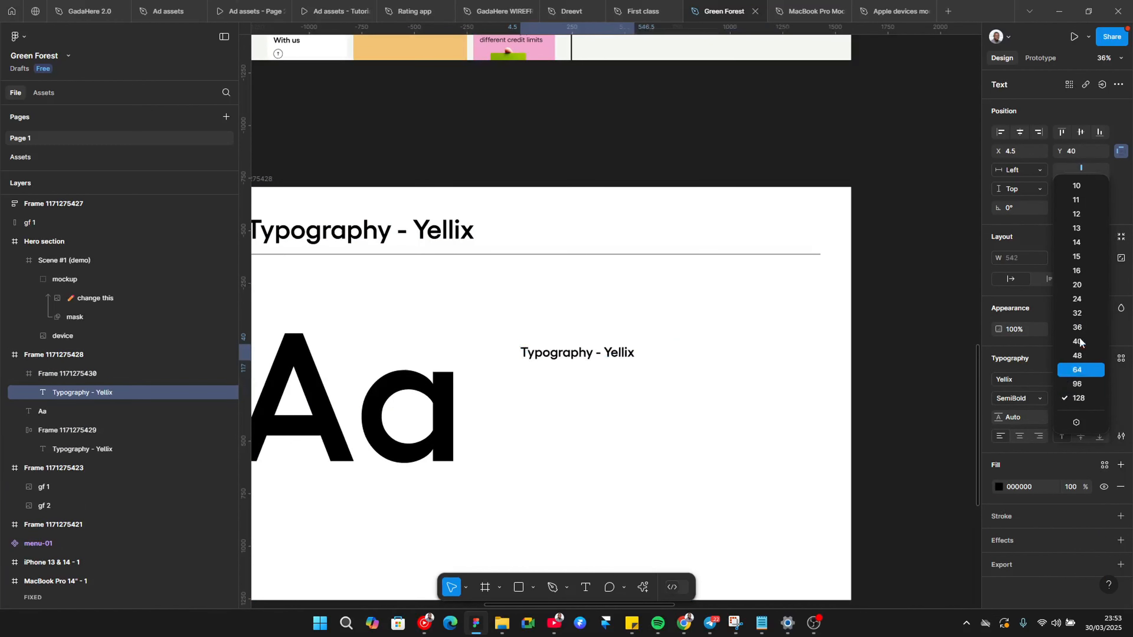
# Set the text in the frame beside the large "Aa" to font size 48 and change it to "Regular"
pyautogui.click(1077, 355)
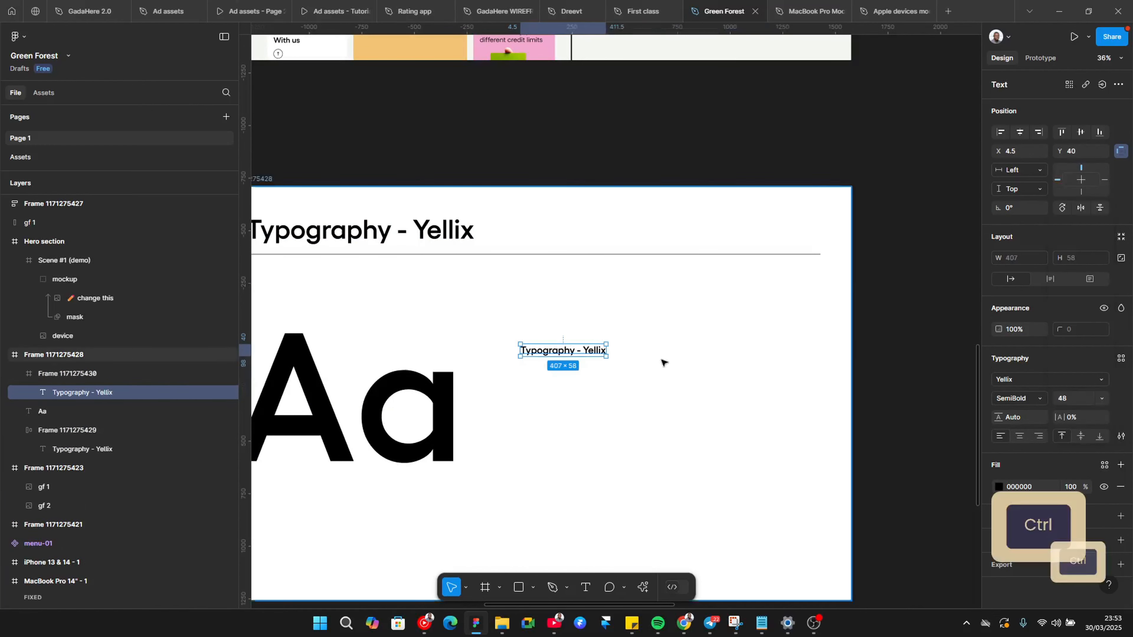
pyautogui.scroll(1, 663, 362)
pyautogui.hotkey('alt', 'Tab')
pyautogui.hotkey('alt', 'Tab')
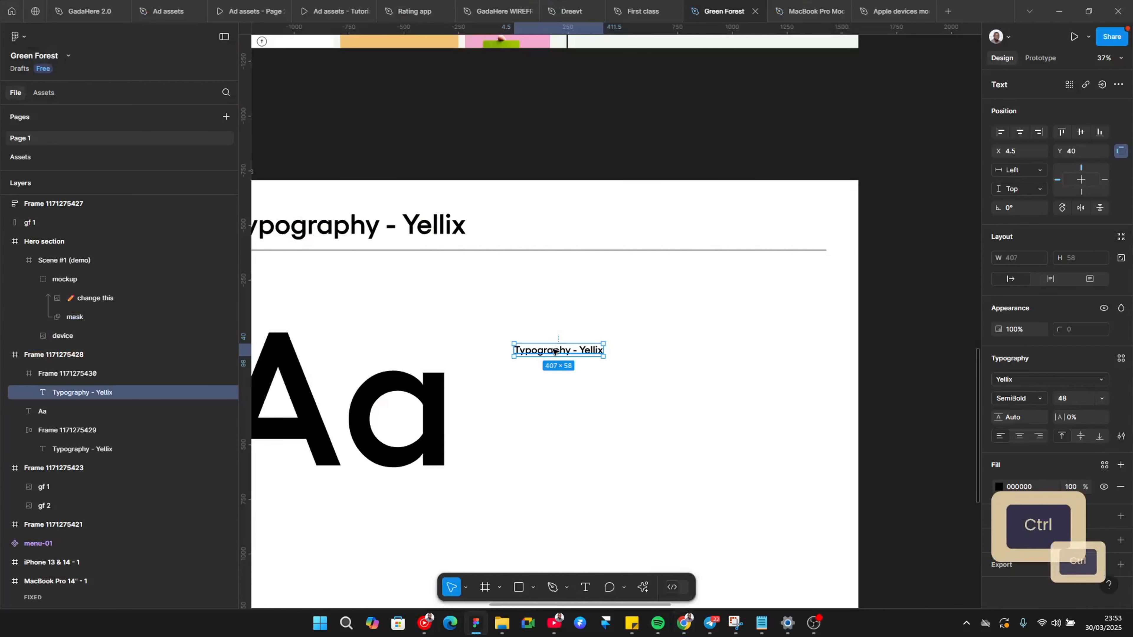
pyautogui.doubleClick(554, 351)
pyautogui.write('Regular')
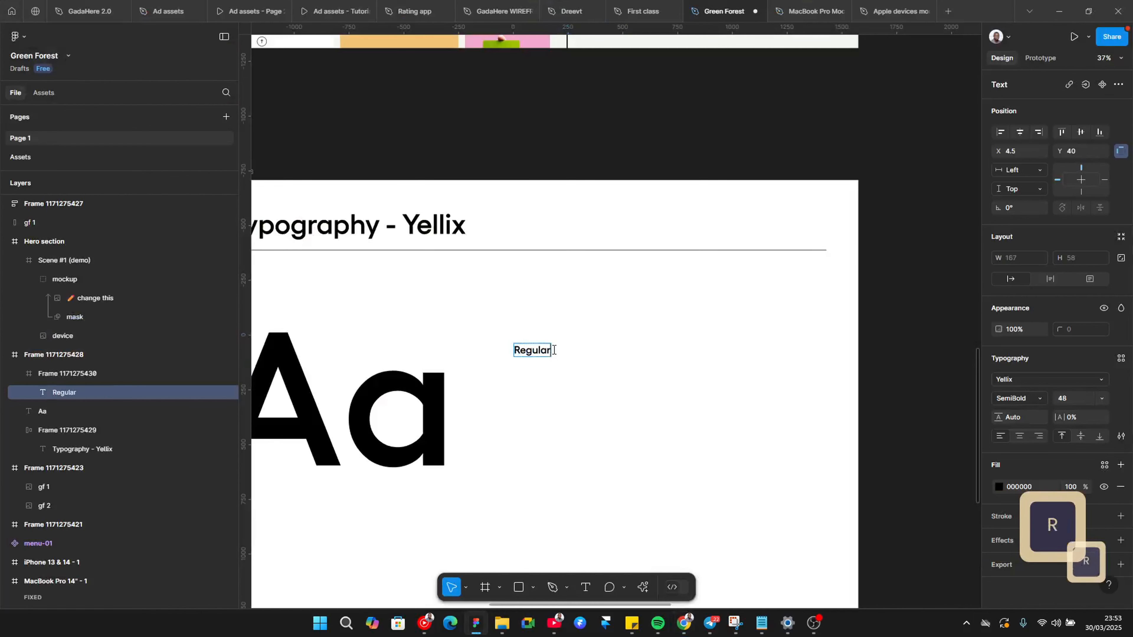
pyautogui.press('Escape')
# Check the reference's weight cards and apply auto layout to the frame holding the "Regular" text
pyautogui.hotkey('alt', 'Tab')
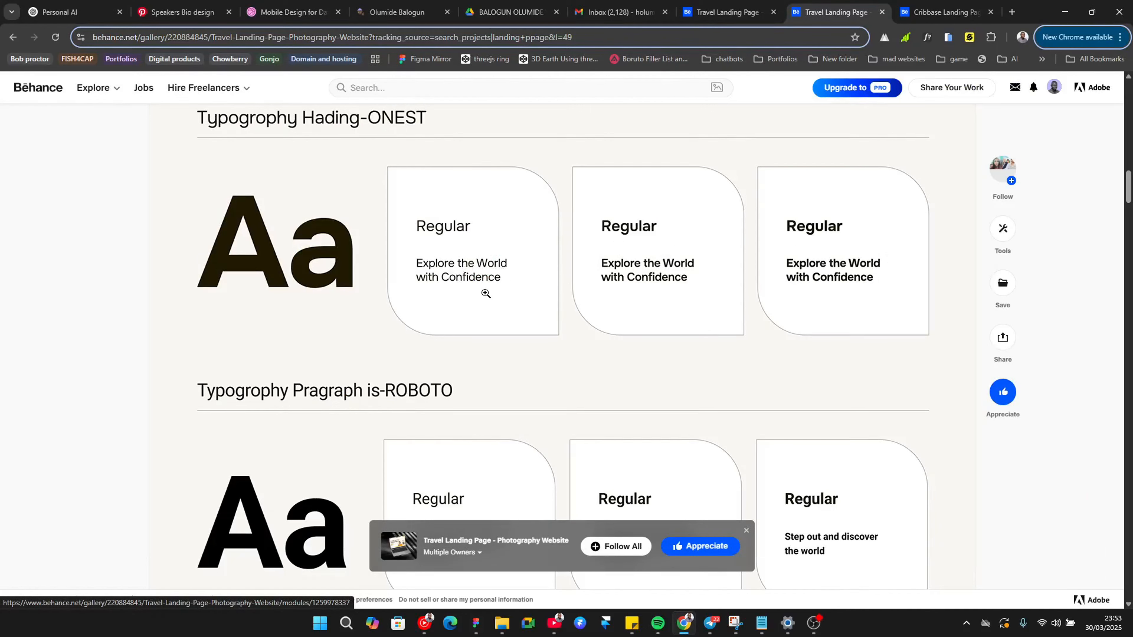
pyautogui.hotkey('alt', 'Tab')
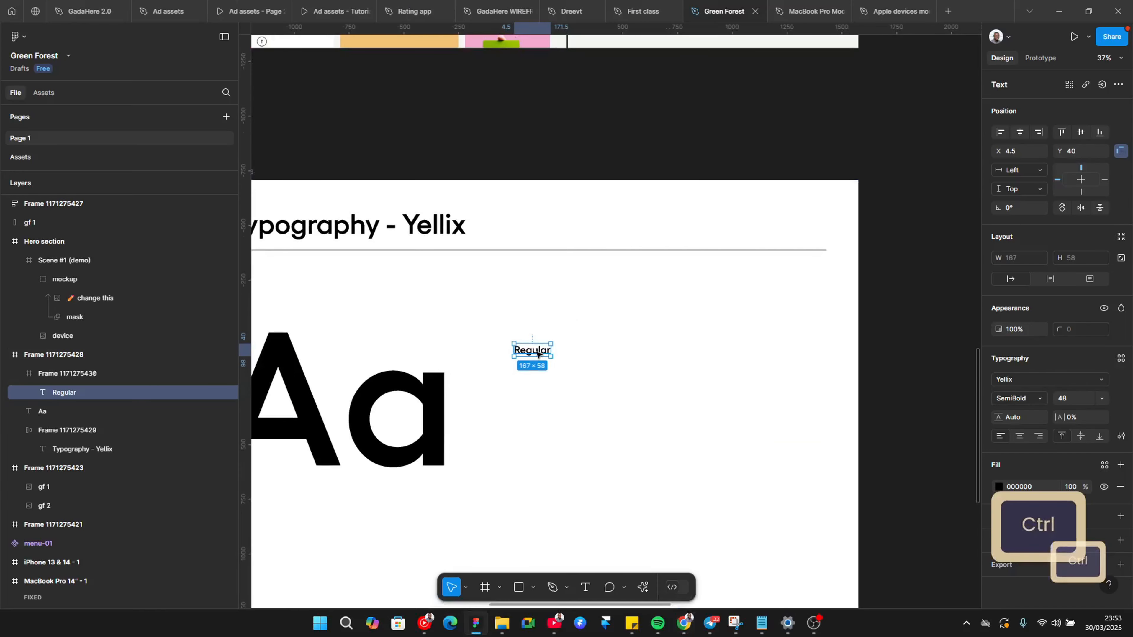
pyautogui.scroll(-1, 540, 359)
pyautogui.click(570, 387)
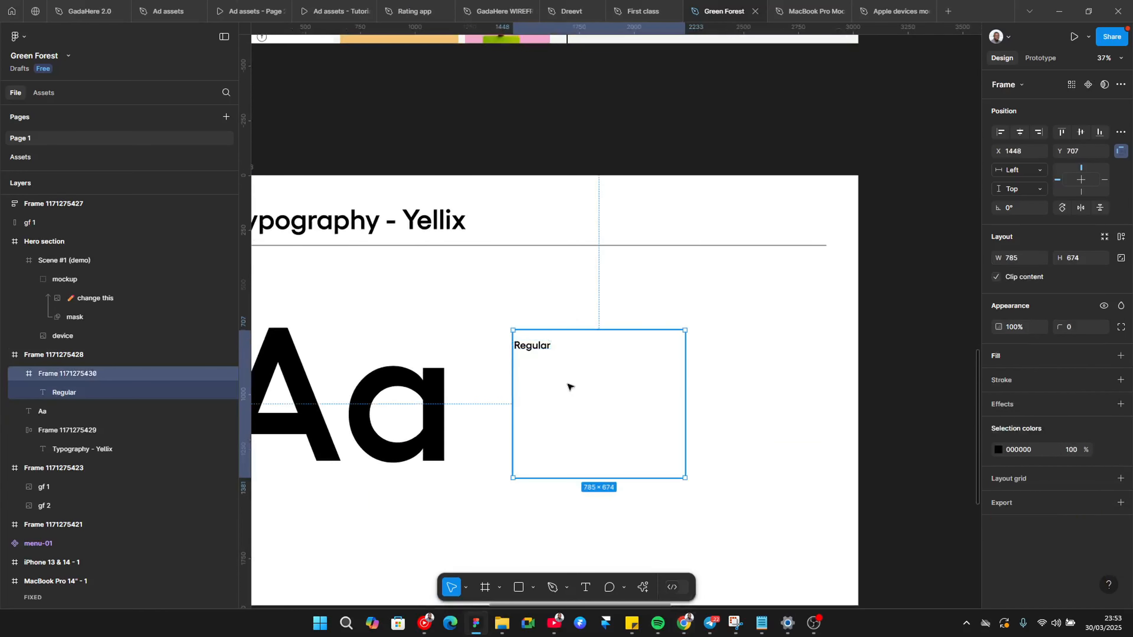
pyautogui.hotkey('shift', 'a')
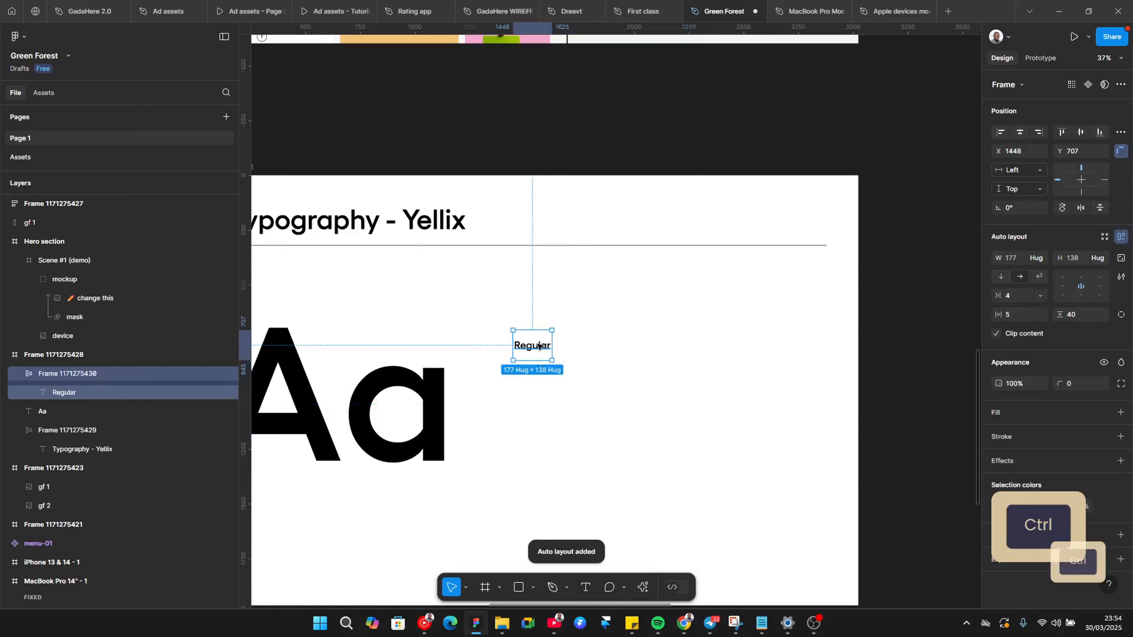
pyautogui.scroll(2, 540, 364)
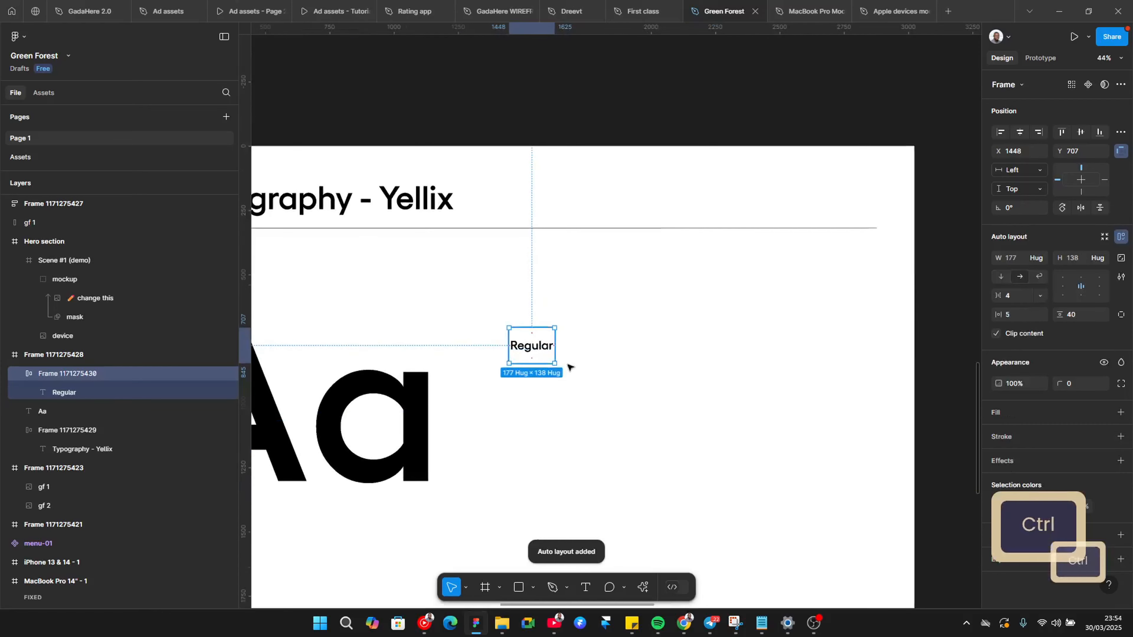
# Duplicate the "Regular" text inside its auto layout frame and set the frame's direction to vertical
pyautogui.keyDown('ctrl'); pyautogui.click(533, 351); pyautogui.keyUp('ctrl')
pyautogui.hotkey('ctrl', 'd')
pyautogui.scroll(1, 535, 348)
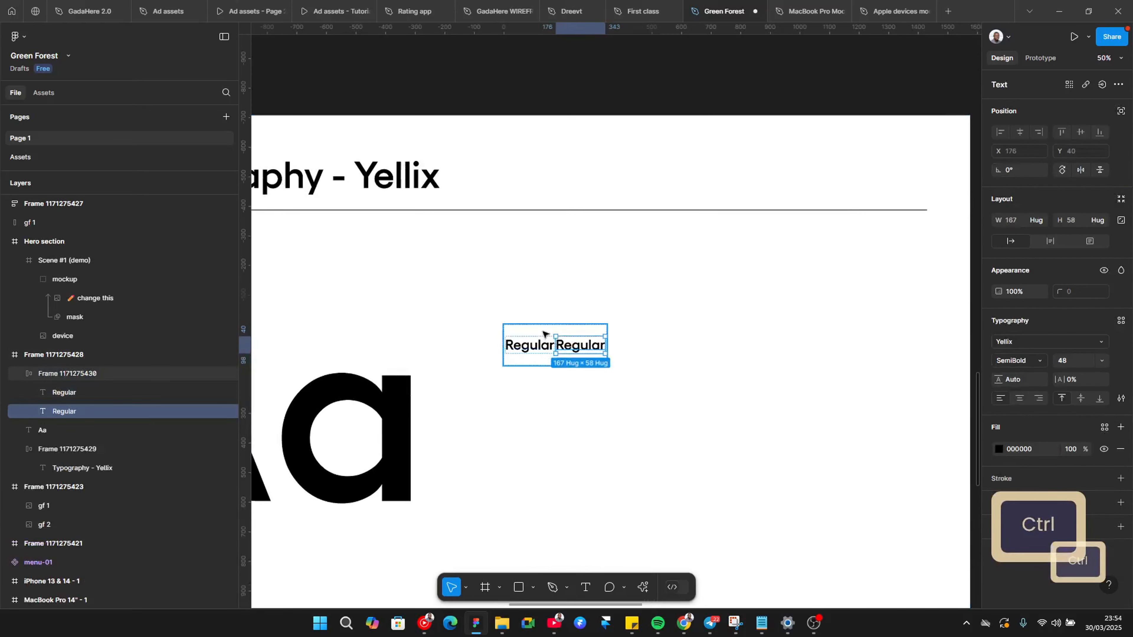
pyautogui.press('Escape')
pyautogui.click(1001, 277)
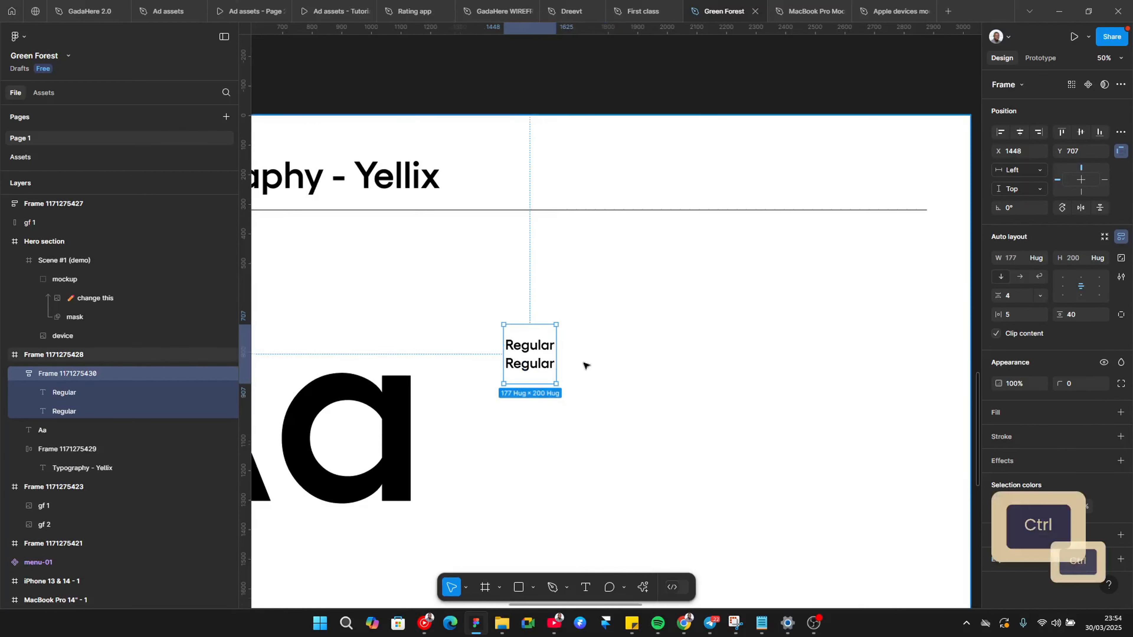
# Check the reference card's sample sentence and replace the lower "Regular" text with "Exploar thw world with confidence"
pyautogui.scroll(2, 580, 362)
pyautogui.keyDown('ctrl'); pyautogui.click(515, 364); pyautogui.keyUp('ctrl')
pyautogui.hotkey('alt', 'Tab')
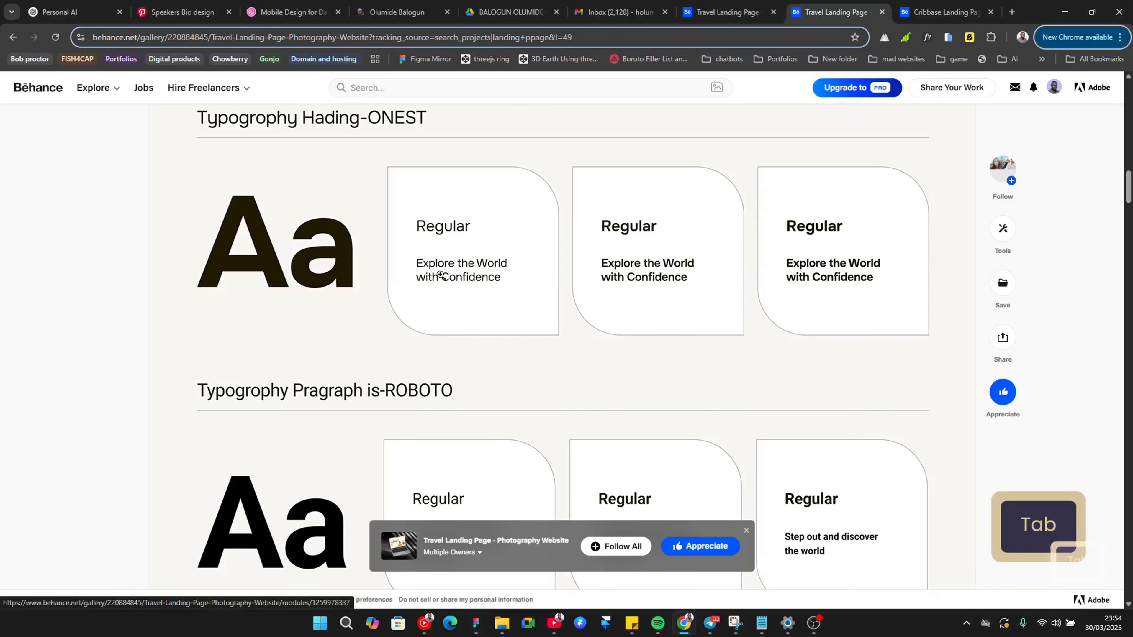
pyautogui.hotkey('alt', 'Tab')
pyautogui.hotkey('shift', 'e')
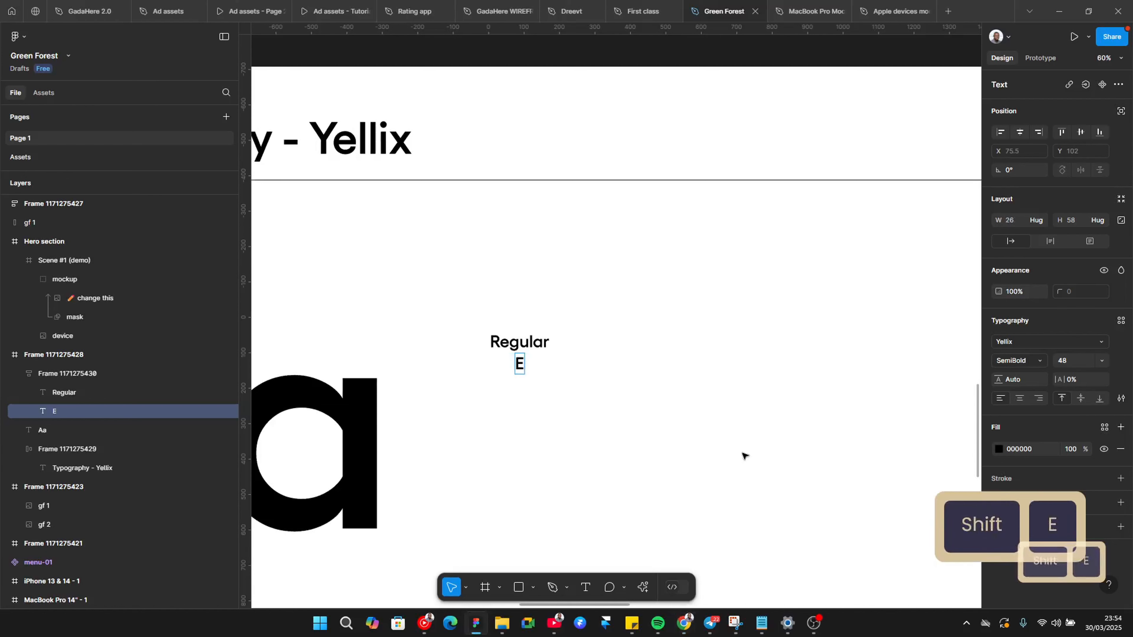
pyautogui.write('xploar thw ')
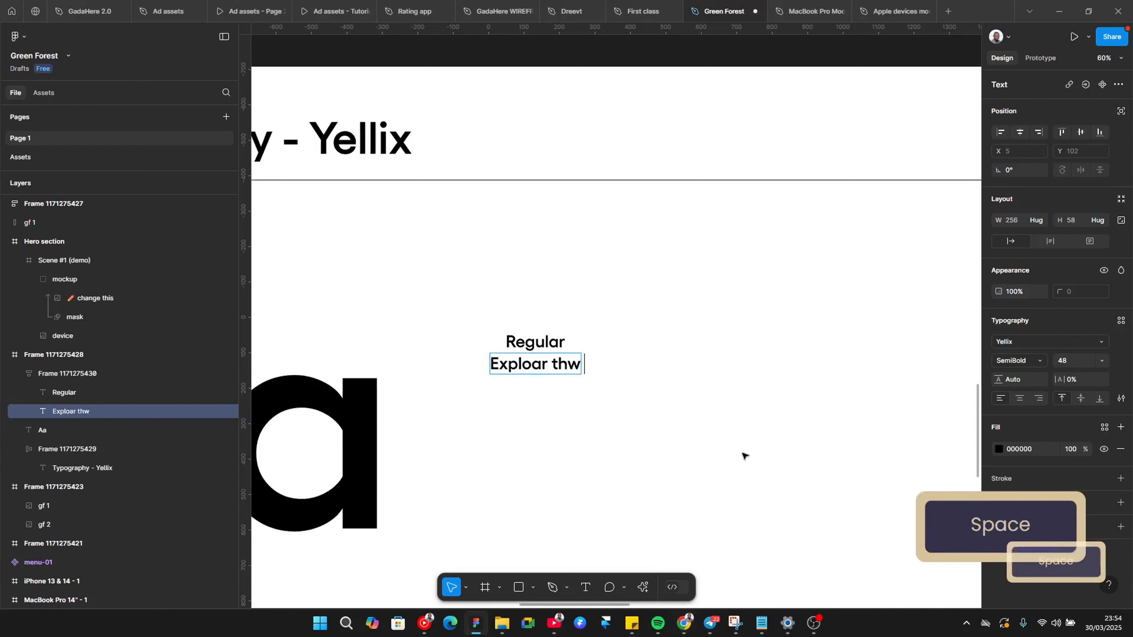
pyautogui.write('world with co')
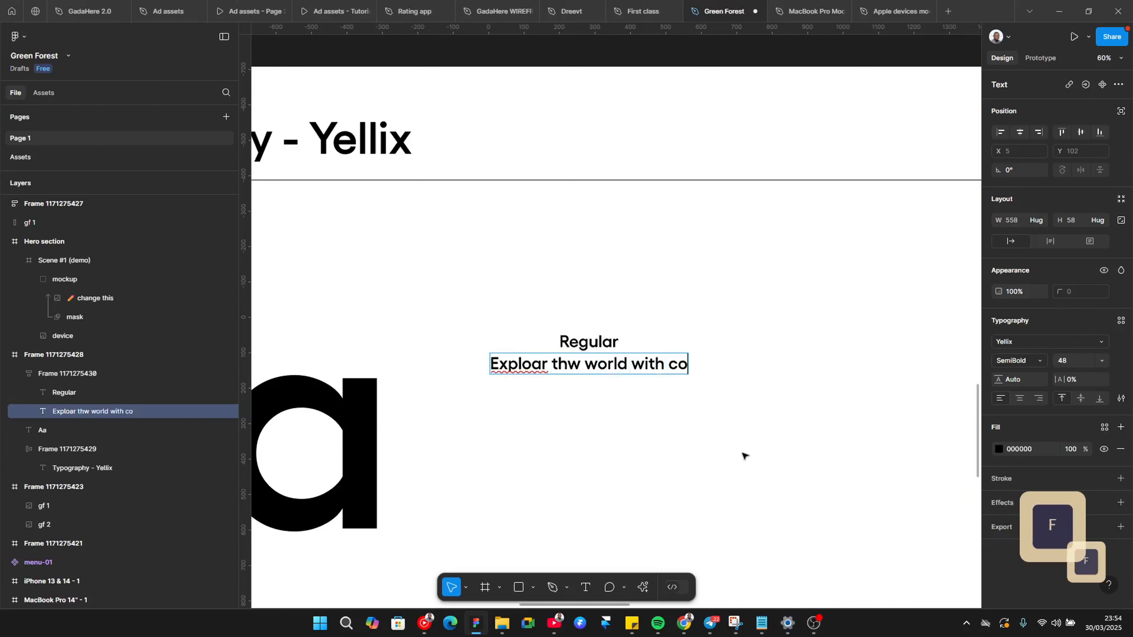
pyautogui.write('nfidence')
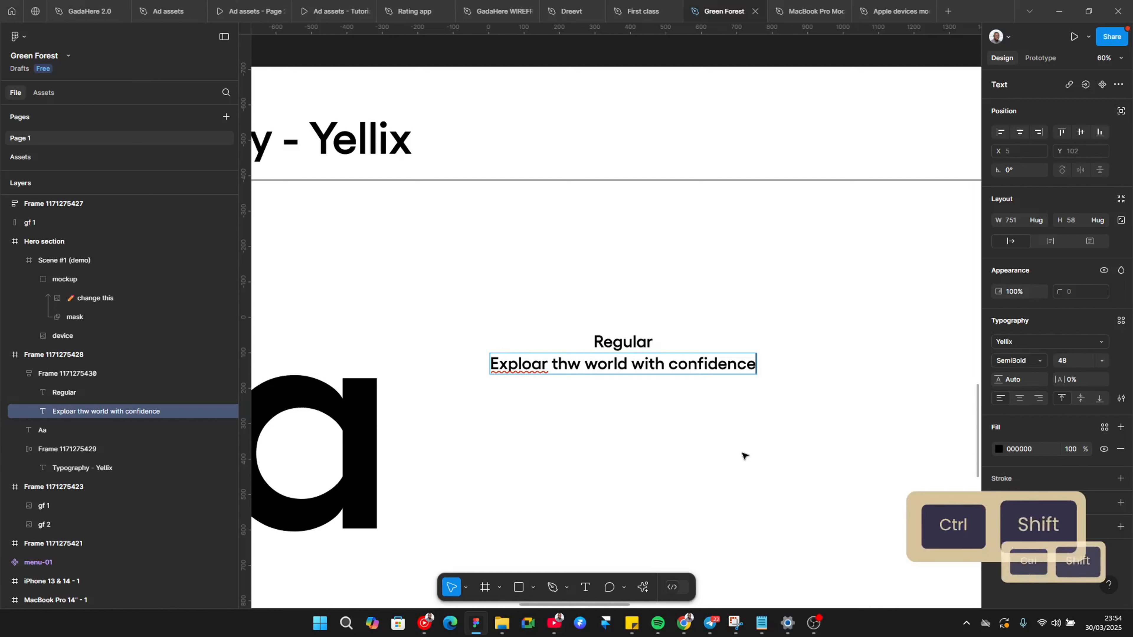
# Replace the whole lower text with "Sample text for a suitable type face"
pyautogui.hotkey('ctrl', 'shift', 'a')
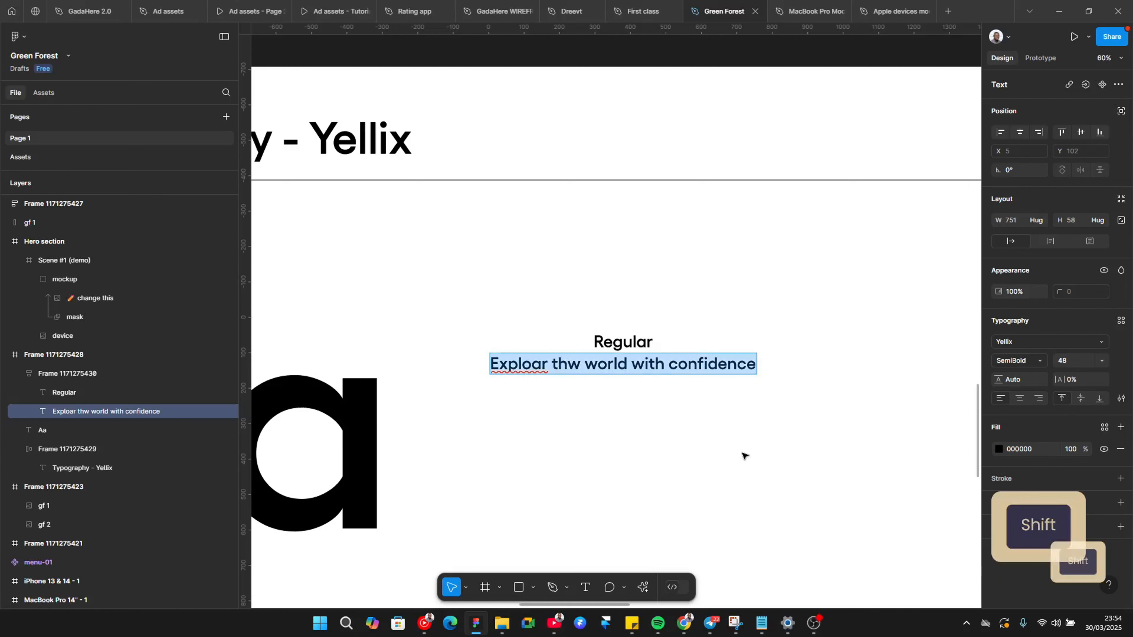
pyautogui.write('Sample')
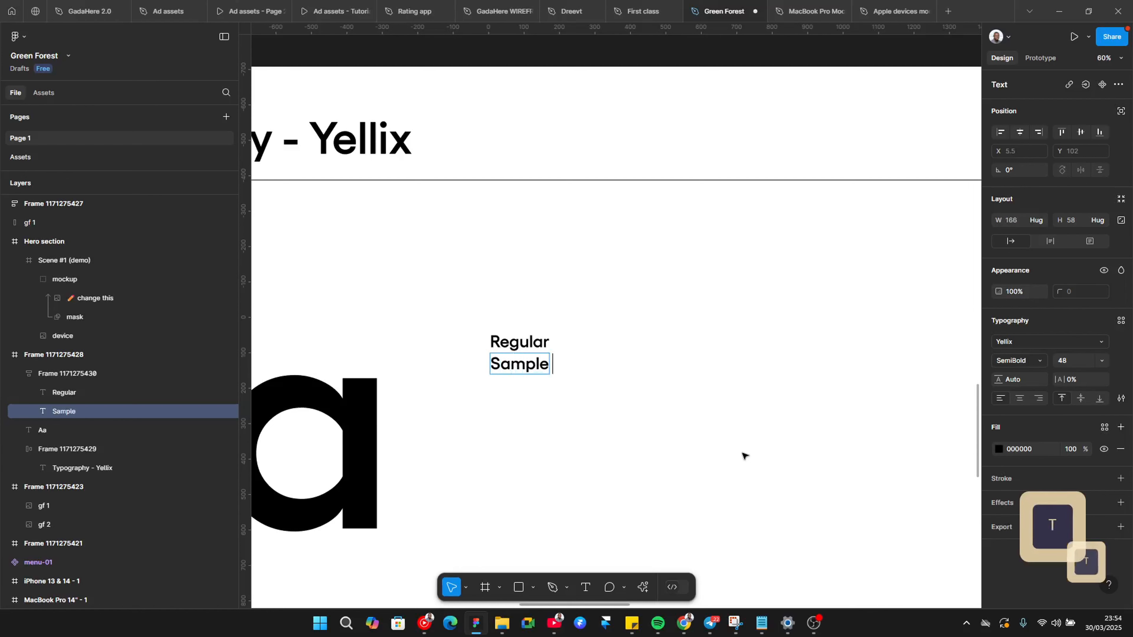
pyautogui.write(' text for the')
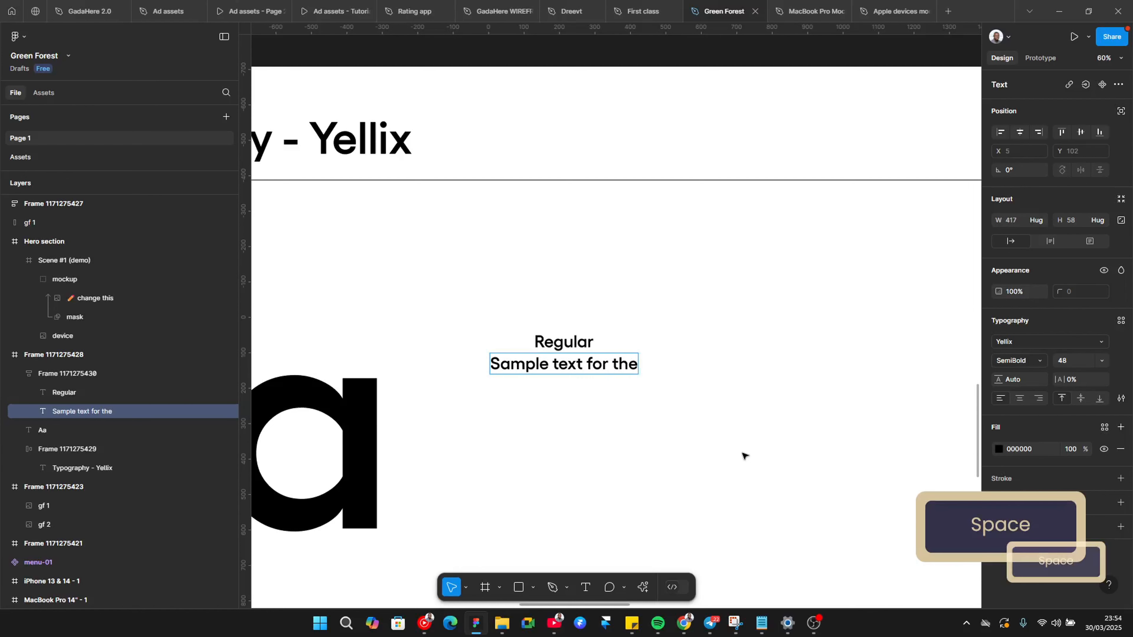
pyautogui.press('BackSpace')
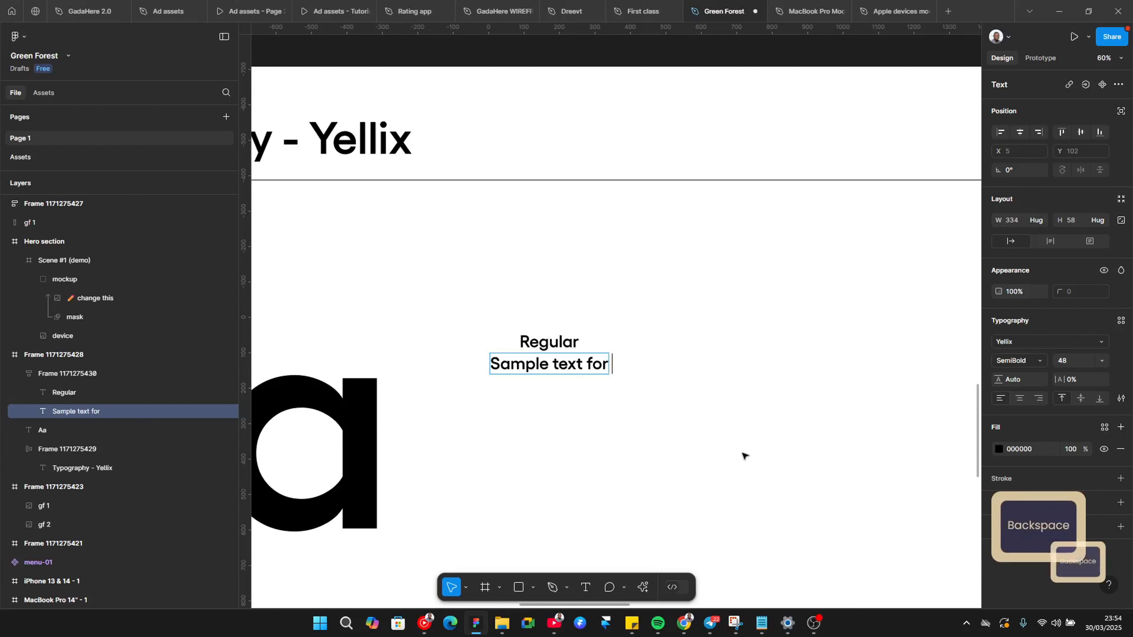
pyautogui.write('a suitable to')
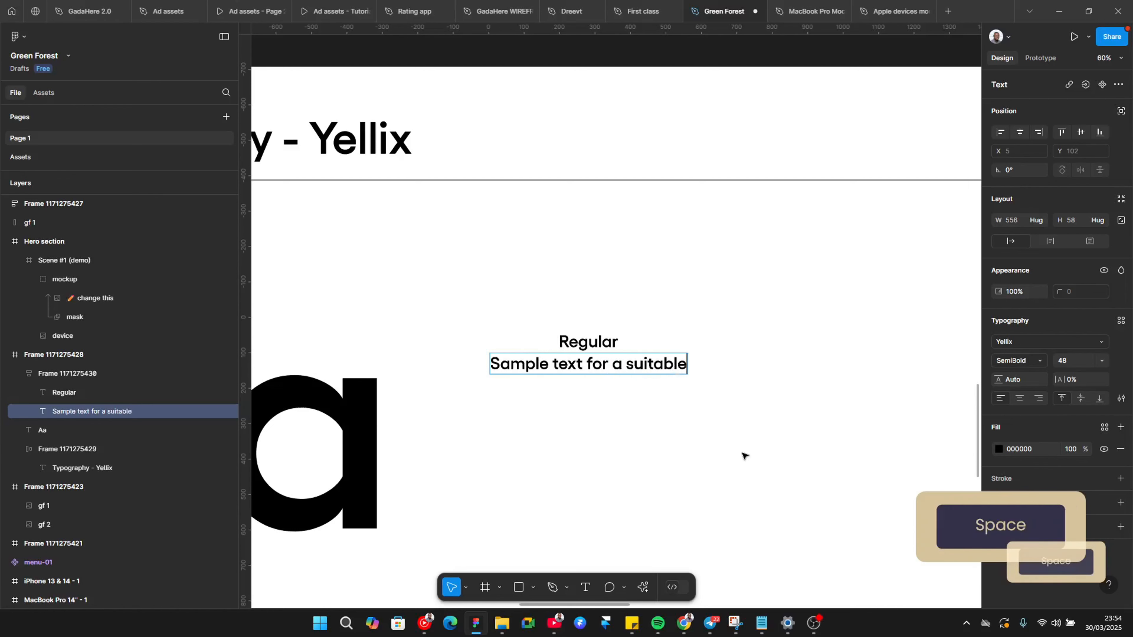
pyautogui.press('BackSpace')
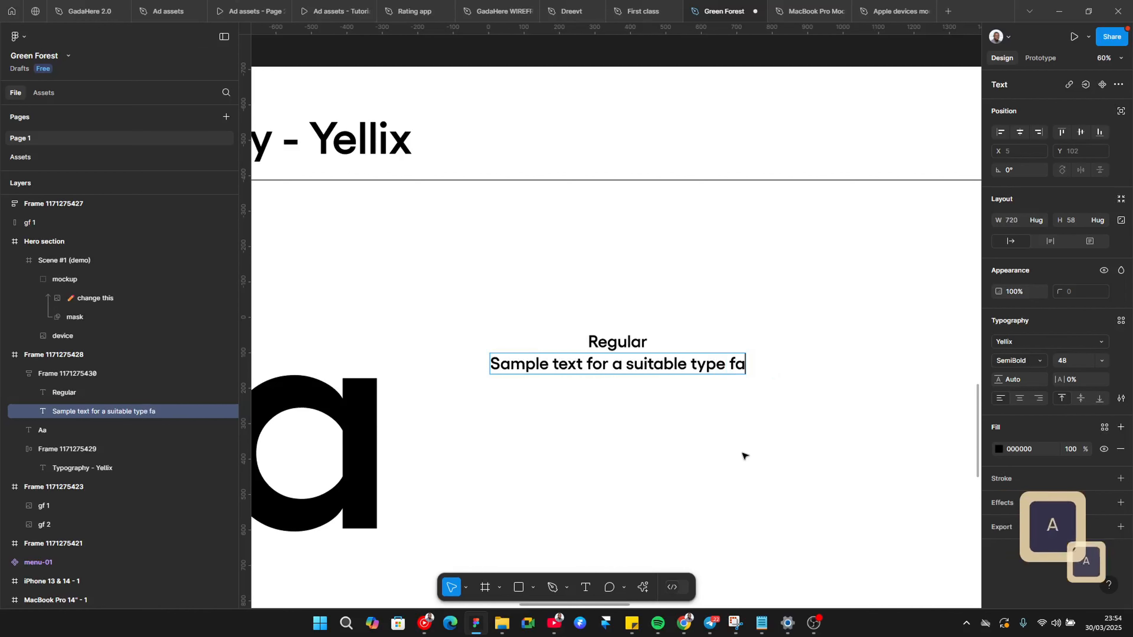
pyautogui.press('Escape')
# Reduce the font size of the sample sentence to 45
pyautogui.scroll(1, 728, 324)
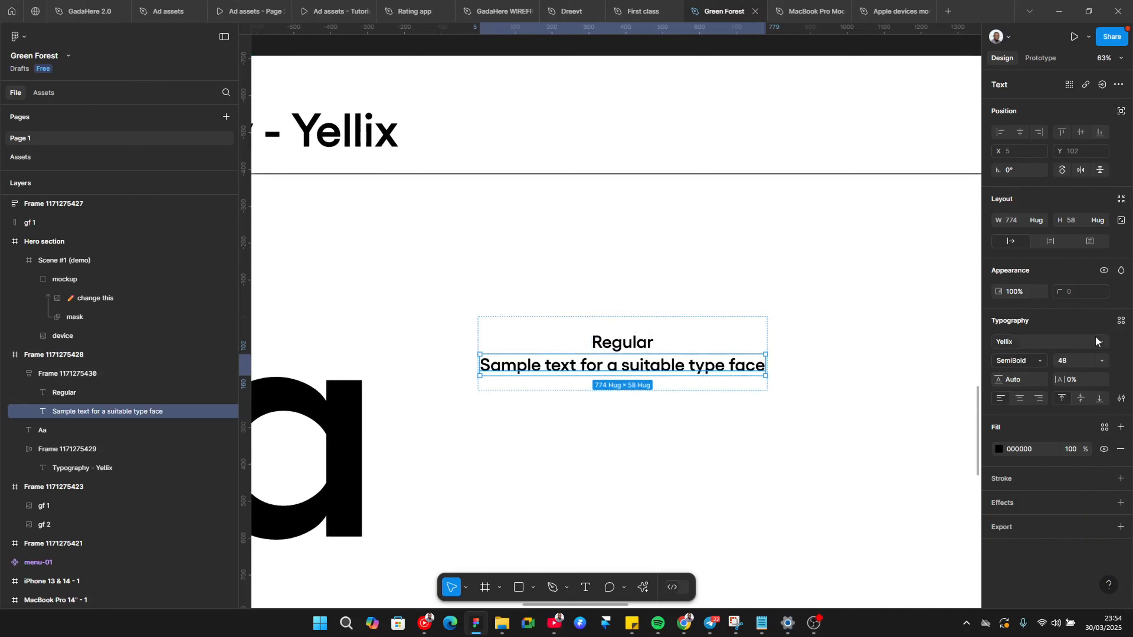
pyautogui.hotkey('ctrl', 'shift', ',')
pyautogui.hotkey('ctrl', 'shift', ',')
pyautogui.hotkey('ctrl', 'shift', ',')
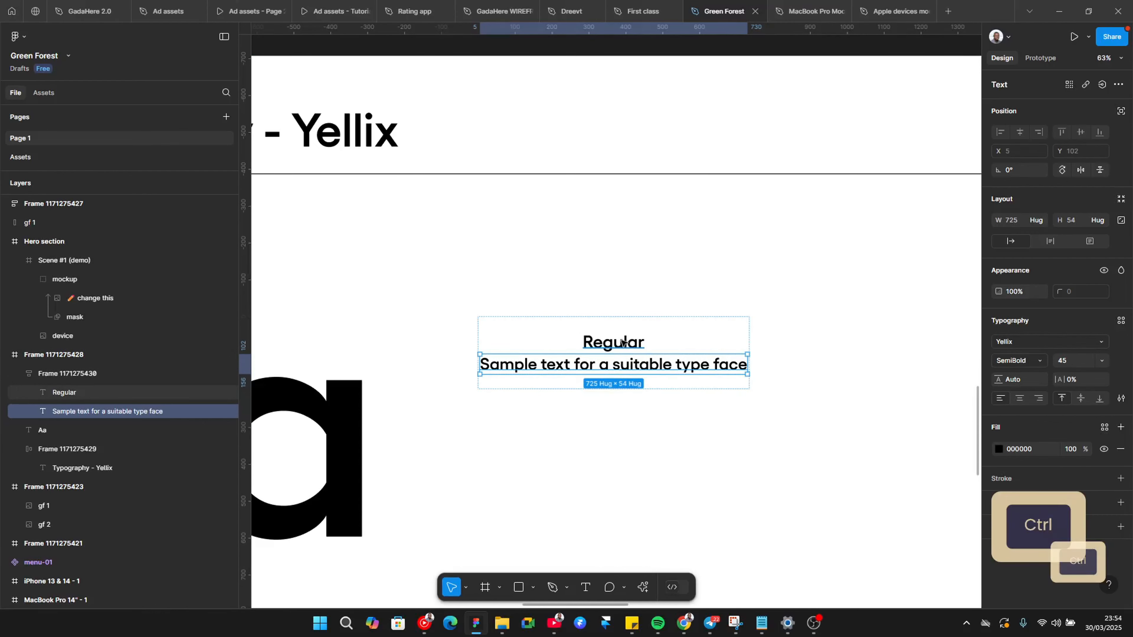
# Set the font weight of both the "Regular" label and the sample sentence to Regular
pyautogui.keyDown('ctrl'); pyautogui.click(613, 343); pyautogui.keyUp('ctrl')
pyautogui.keyDown('ctrl'); pyautogui.keyDown('shift'); pyautogui.click(668, 364); pyautogui.keyUp('shift'); pyautogui.keyUp('ctrl')
pyautogui.click(1025, 362)
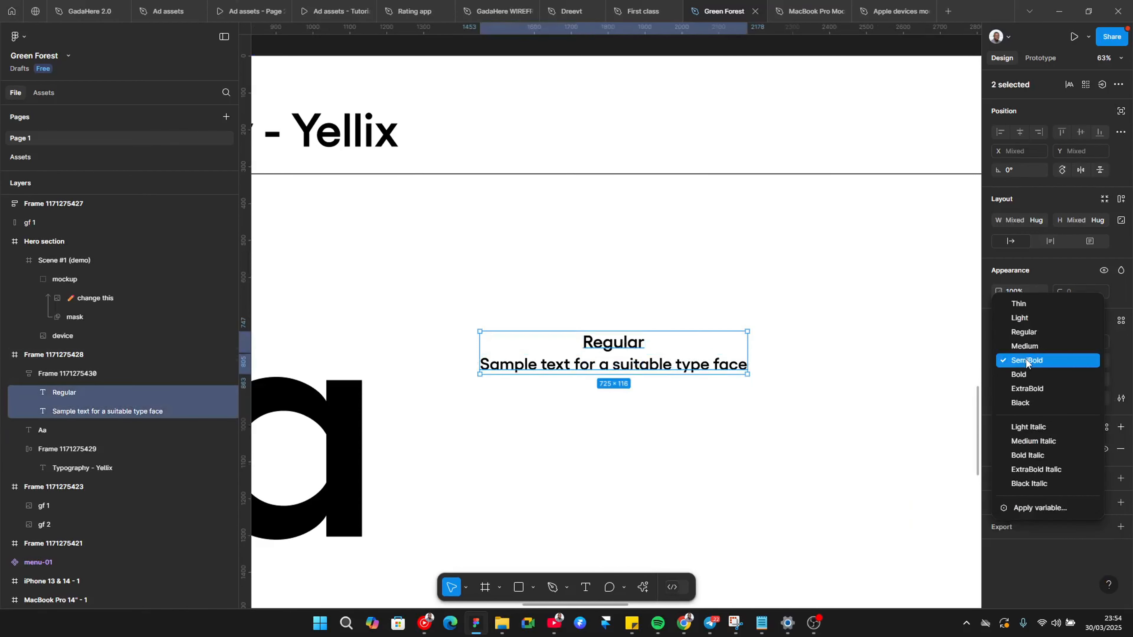
pyautogui.click(1033, 338)
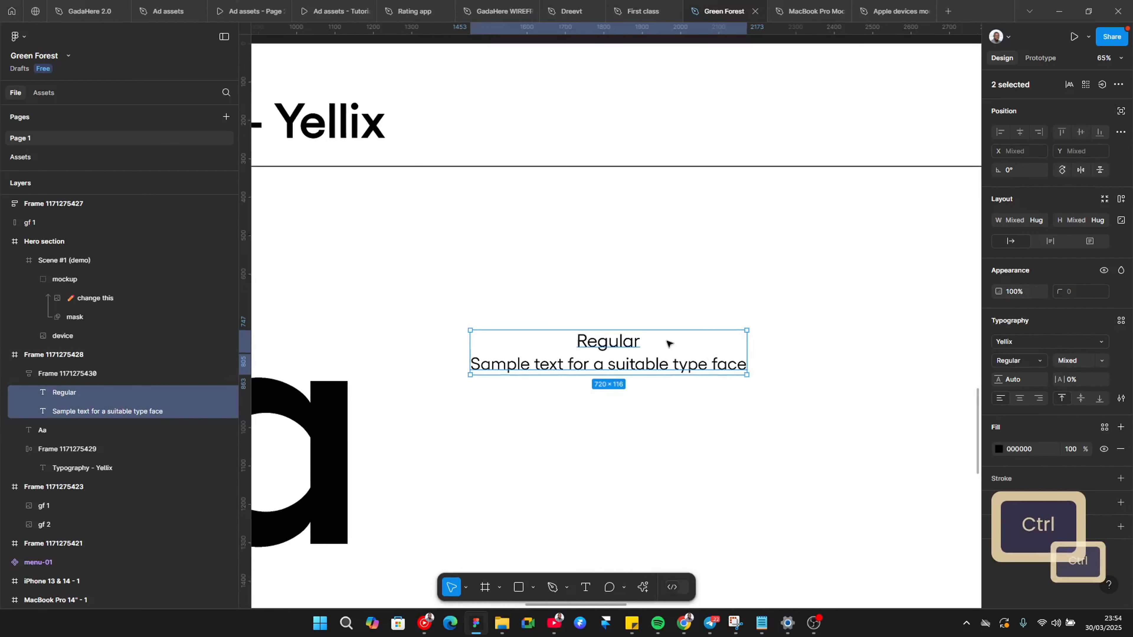
# Compare with the reference, narrow the card frame to about 329 wide and make the sample sentence fill the container's width
pyautogui.hotkey('alt', 'Tab')
pyautogui.hotkey('alt', 'Tab')
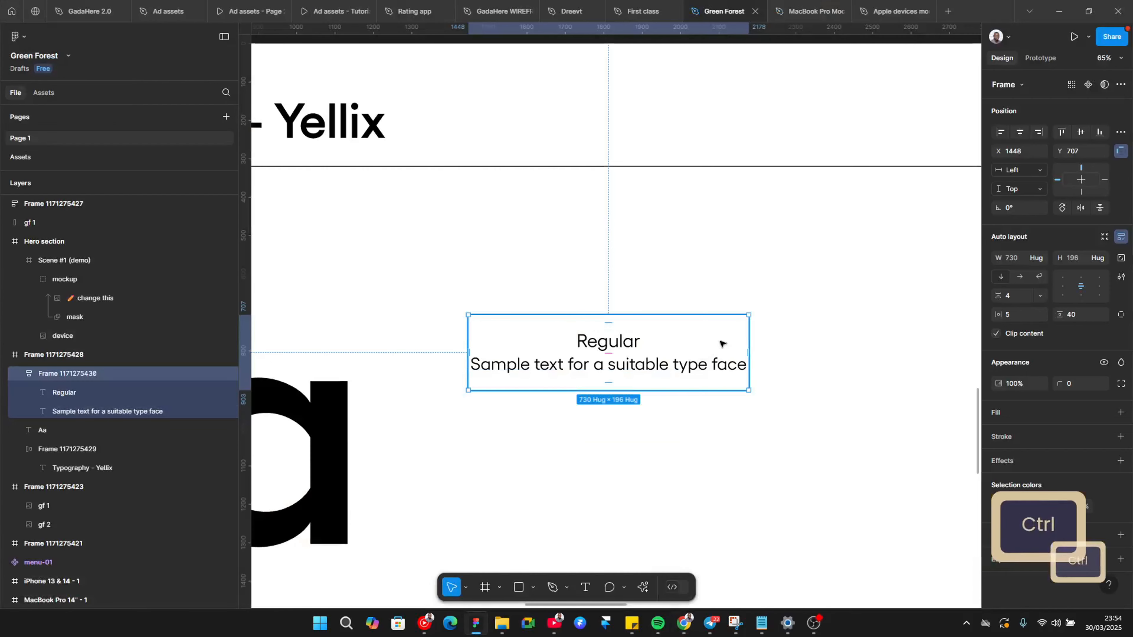
pyautogui.moveTo(666, 333); pyautogui.dragTo(594, 348)
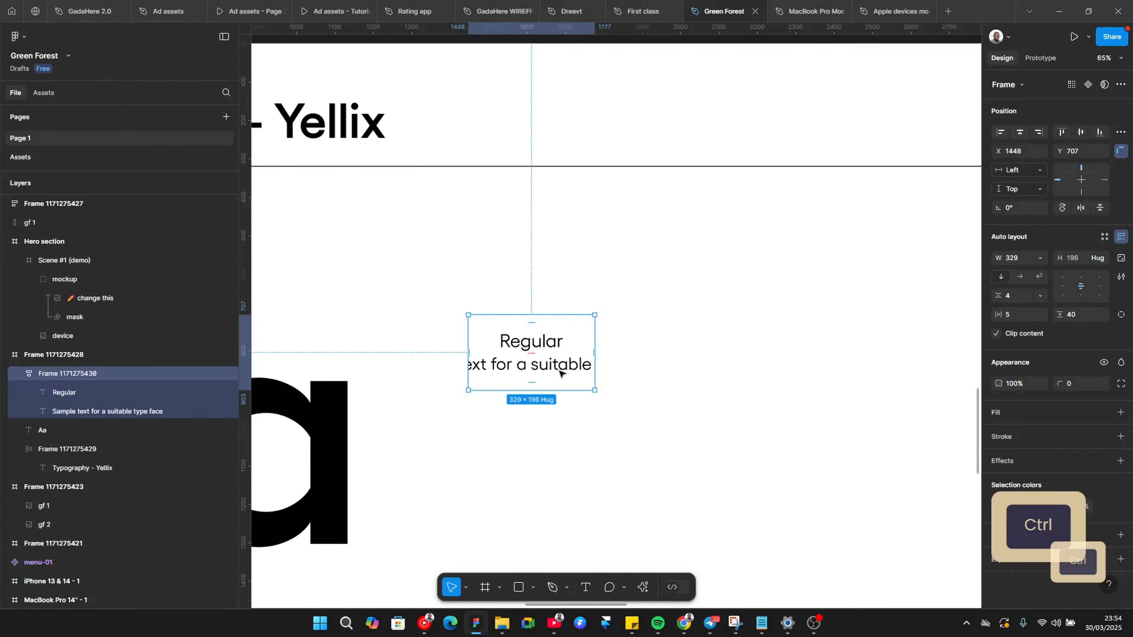
pyautogui.keyDown('ctrl'); pyautogui.click(561, 370); pyautogui.keyUp('ctrl')
pyautogui.click(1036, 220)
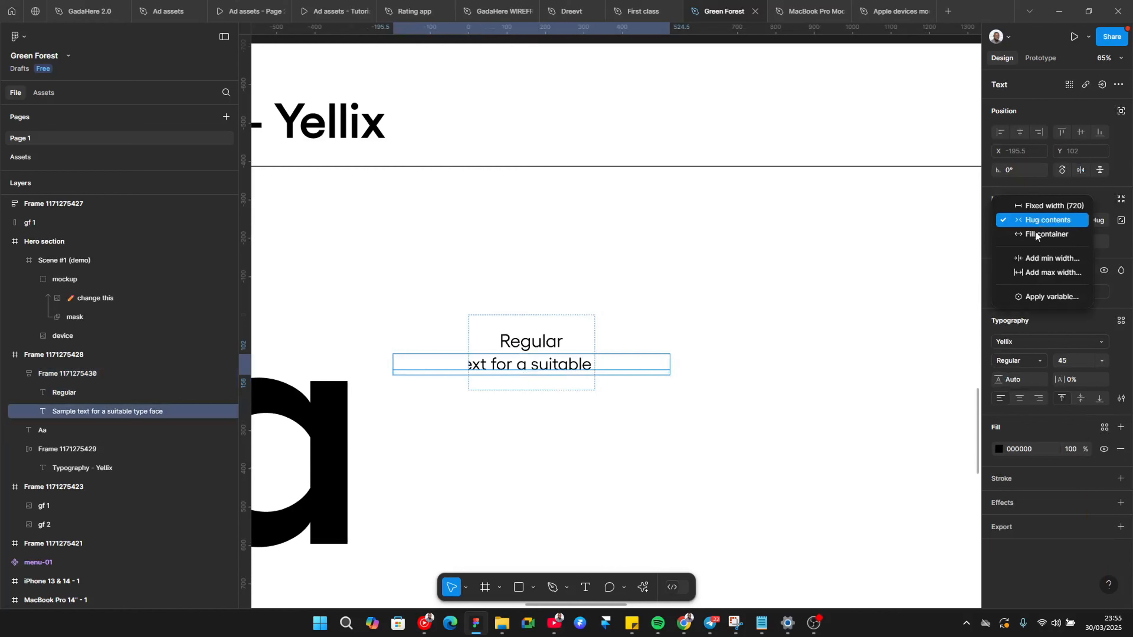
pyautogui.click(1035, 234)
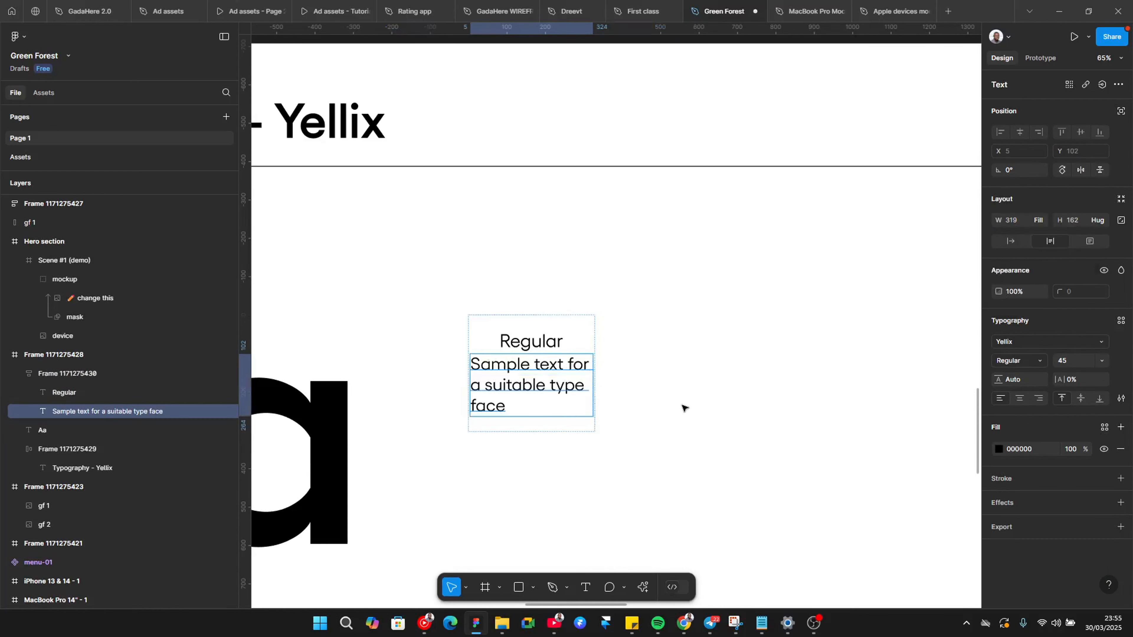
# Set the card frame's auto layout padding to 60 on all sides
pyautogui.click(493, 332)
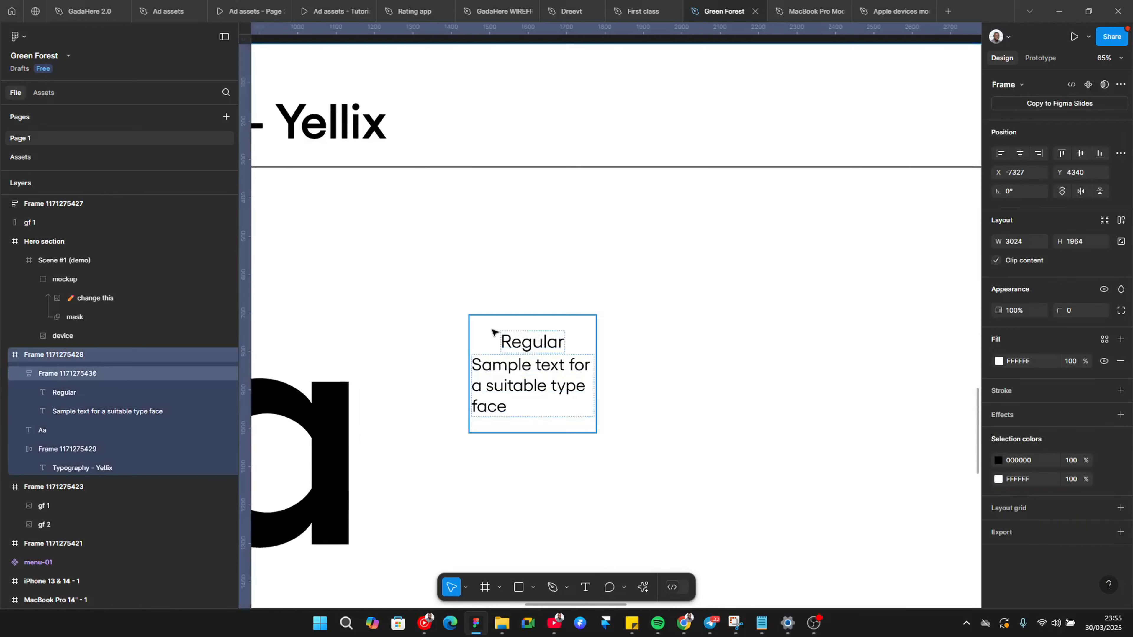
pyautogui.click(493, 333)
pyautogui.click(1015, 315)
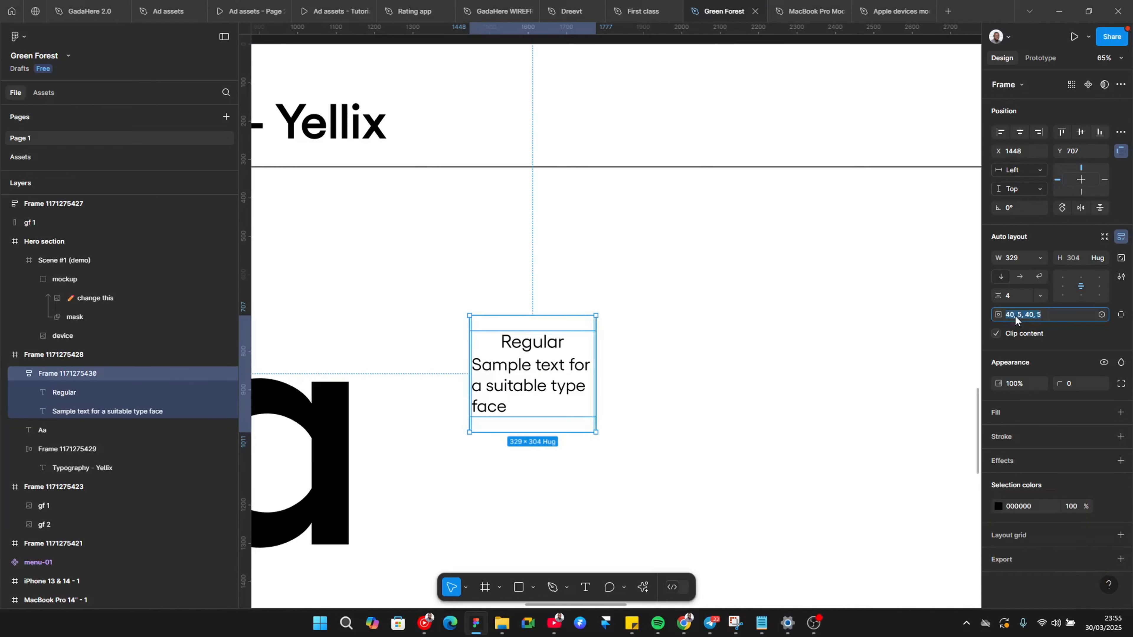
pyautogui.write('60')
pyautogui.press('Return')
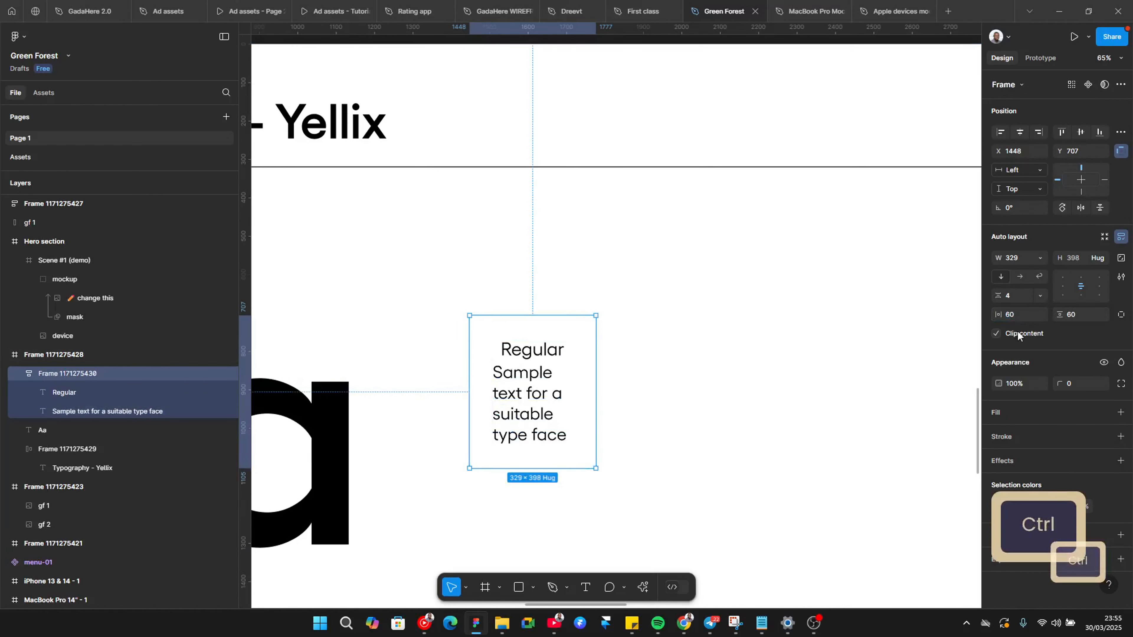
# Try hugging the card's contents horizontally, widen the card to about 432, and align its contents to the left
pyautogui.click(1040, 259)
pyautogui.click(1043, 273)
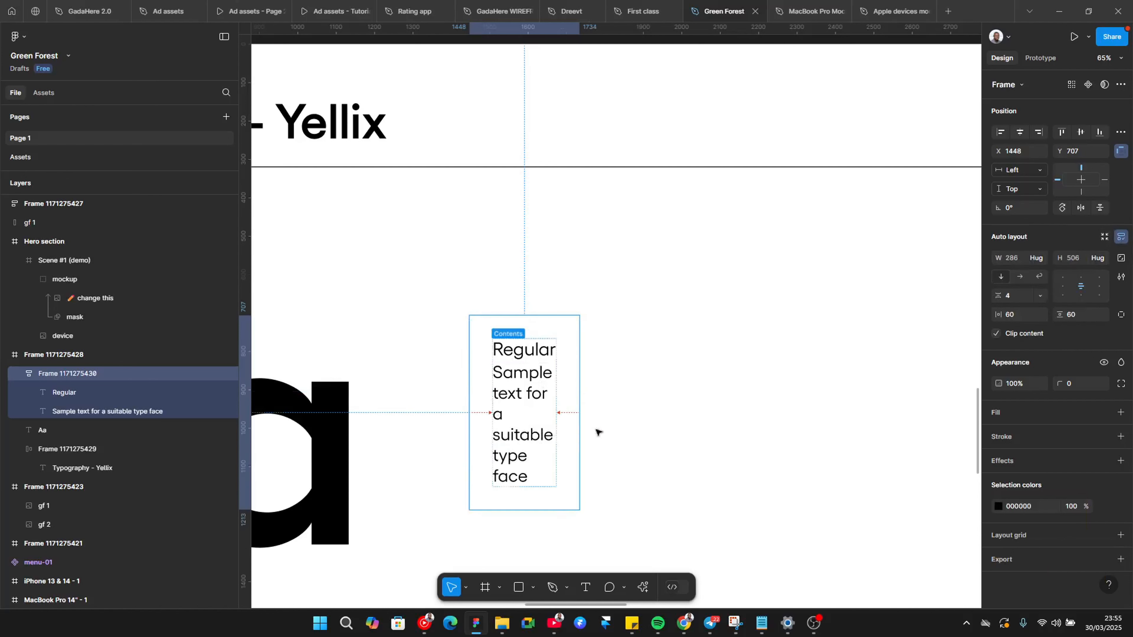
pyautogui.click(574, 404)
pyautogui.moveTo(582, 395); pyautogui.dragTo(635, 389)
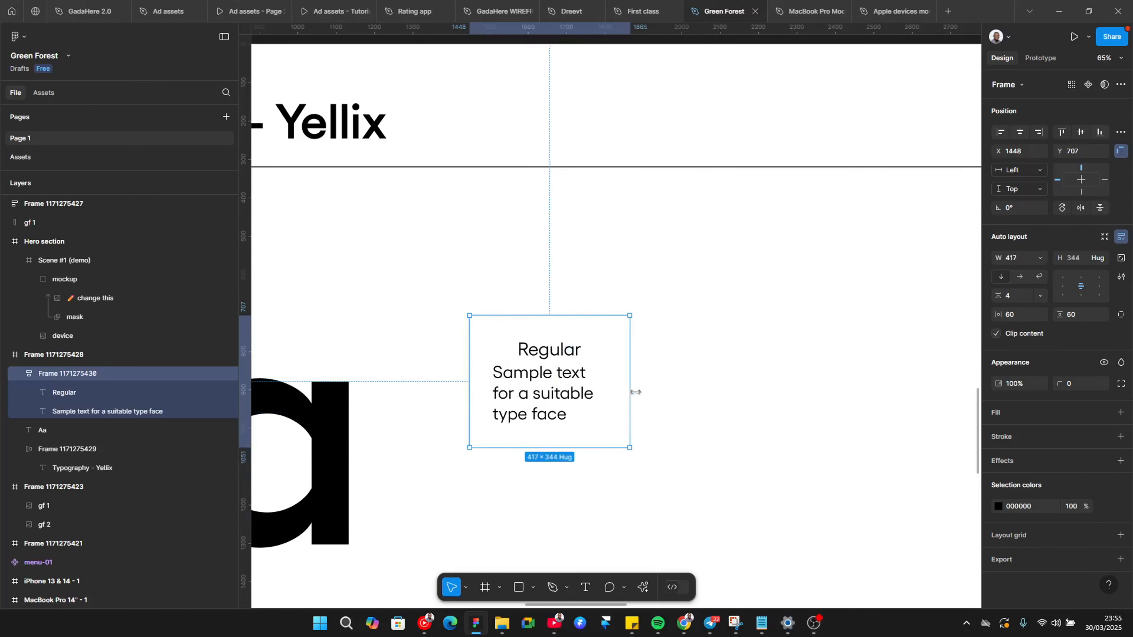
pyautogui.click(1062, 294)
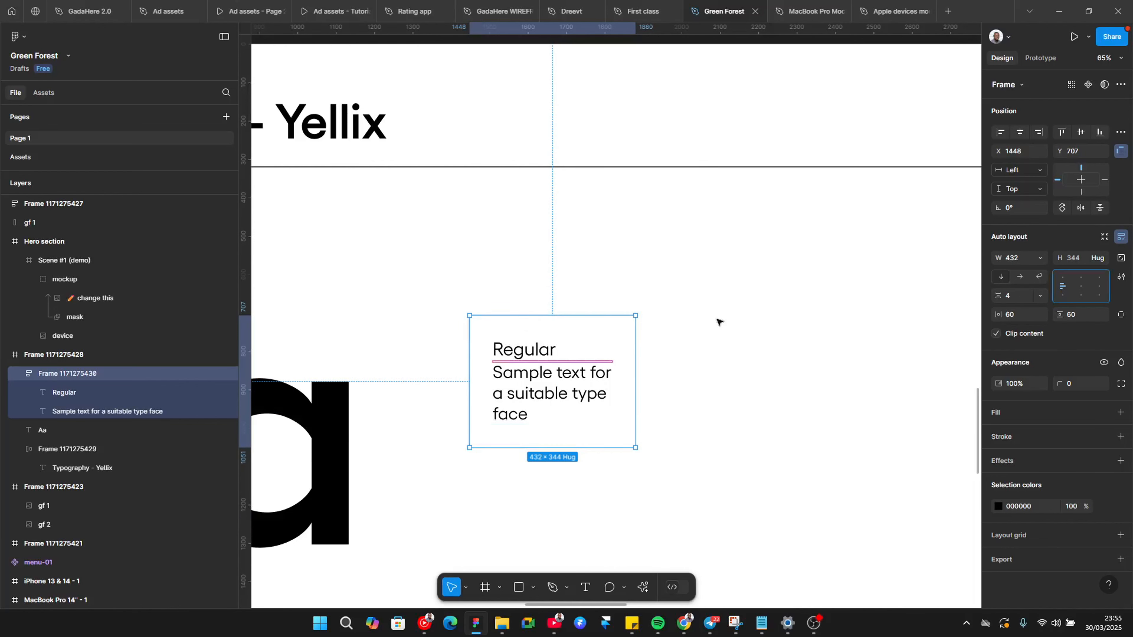
# Increase the gap between the "Regular" label and the sample sentence to 48
pyautogui.scroll(2, 551, 372)
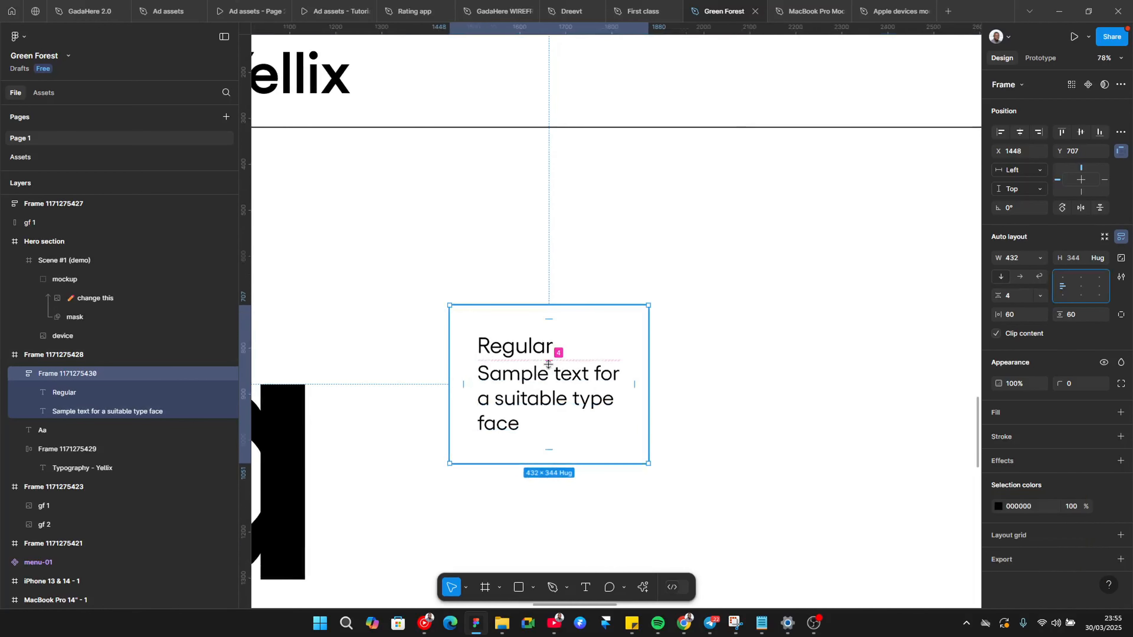
pyautogui.click(548, 364)
pyautogui.hotkey('shift', 'Up')
pyautogui.hotkey('shift', 'Up')
pyautogui.hotkey('shift', 'Up')
pyautogui.hotkey('shift', 'Up')
pyautogui.hotkey('shift', 'Up')
pyautogui.hotkey('shift', 'Up')
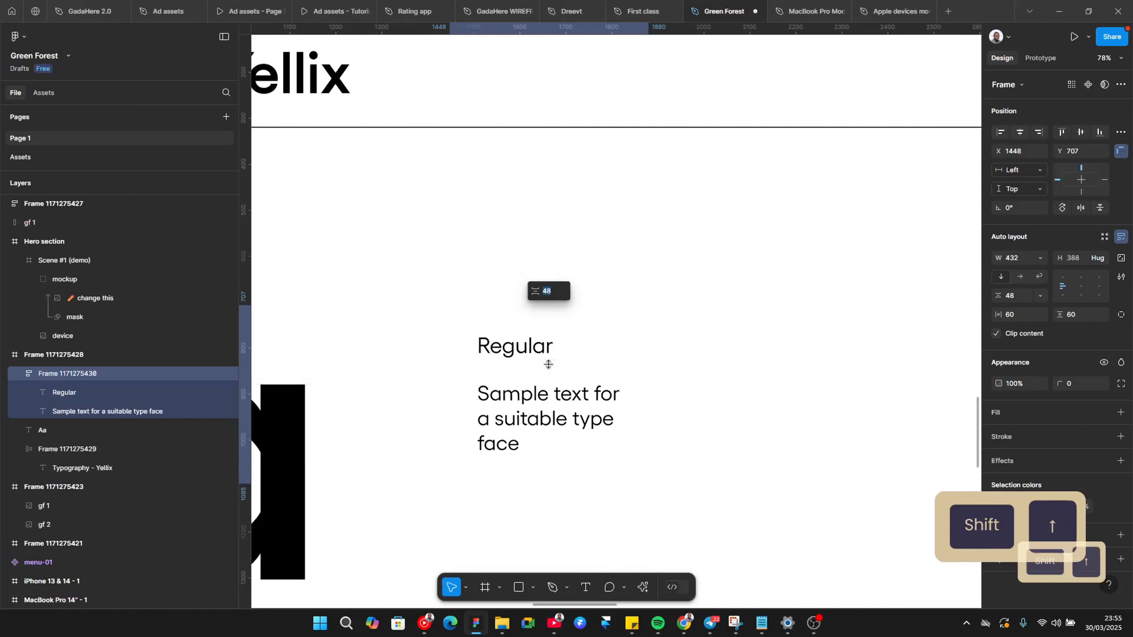
# Set the vertical spacing between the Regular heading and its sample text to 56
pyautogui.hotkey('shift', 'Up')
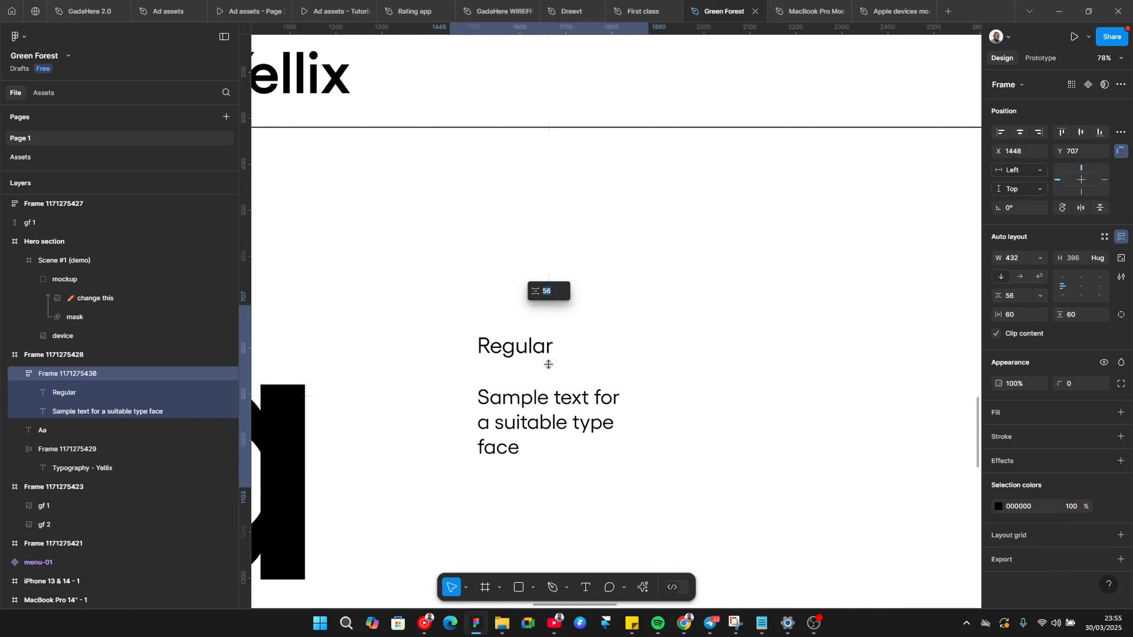
pyautogui.hotkey('alt', 'Tab')
pyautogui.hotkey('alt', 'Tab')
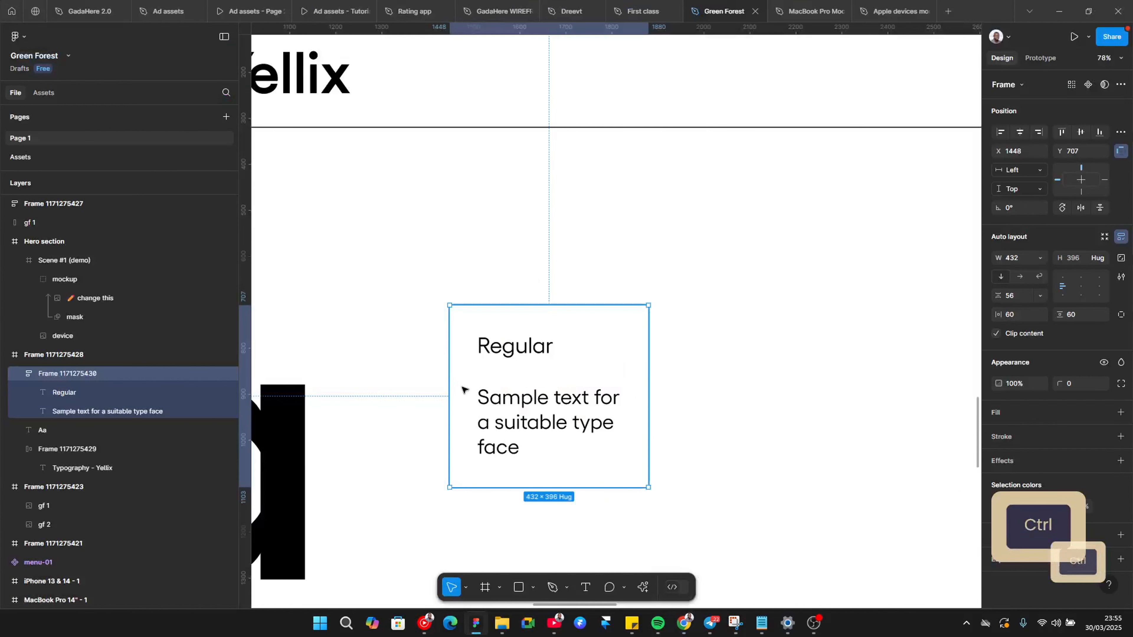
# Set the font size of the sample text below the Regular heading to 36
pyautogui.keyDown('ctrl'); pyautogui.click(512, 355); pyautogui.keyUp('ctrl')
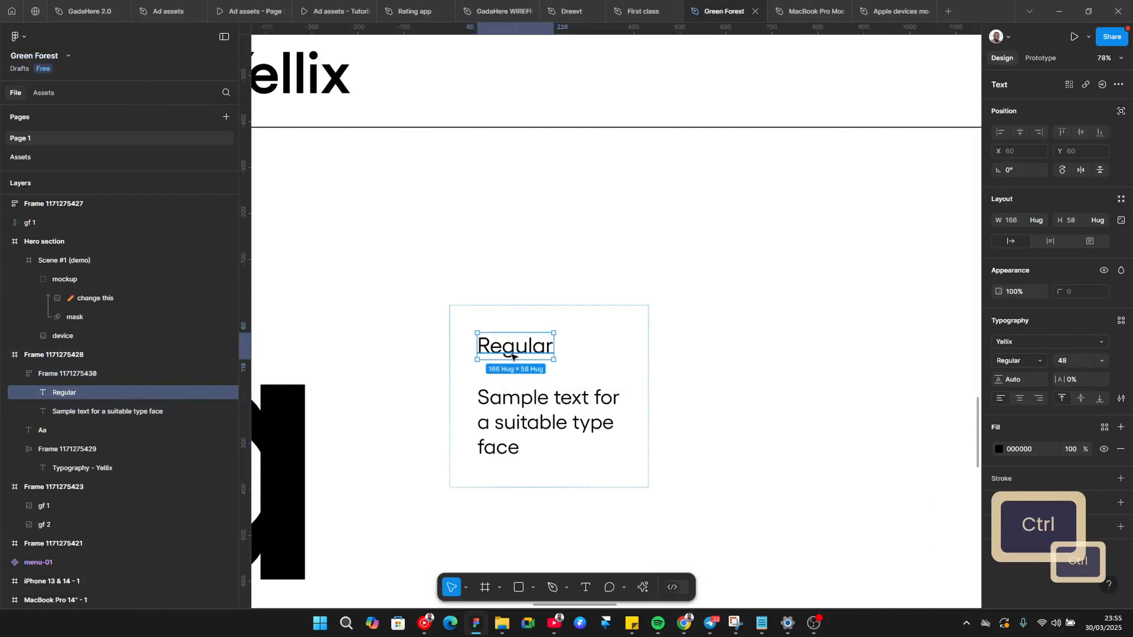
pyautogui.keyDown('ctrl'); pyautogui.click(539, 414); pyautogui.keyUp('ctrl')
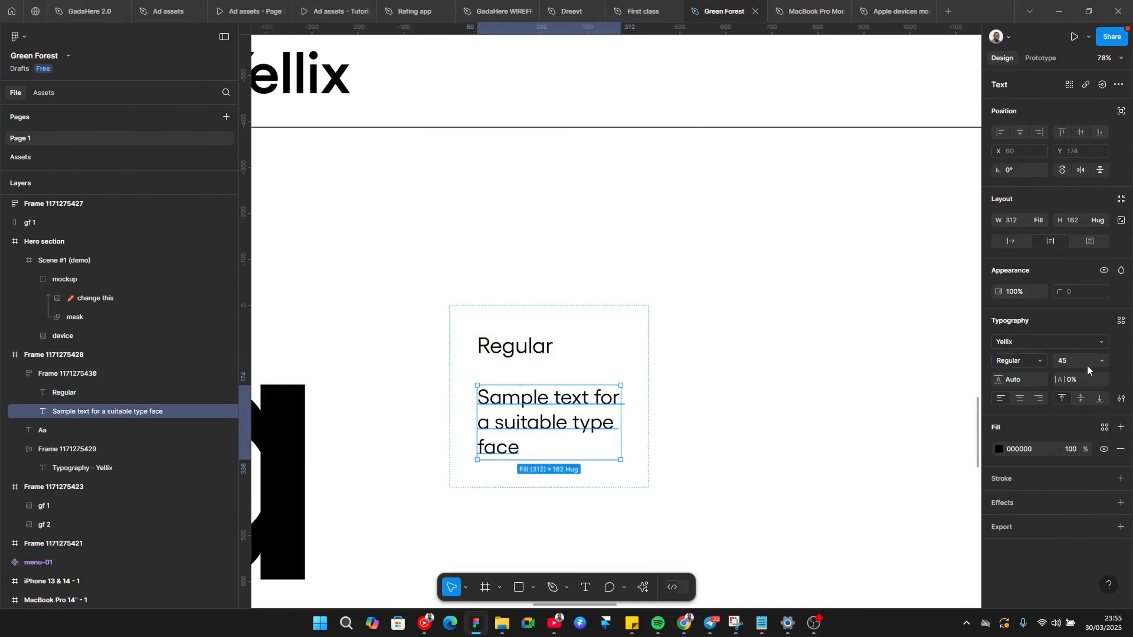
pyautogui.click(1099, 361)
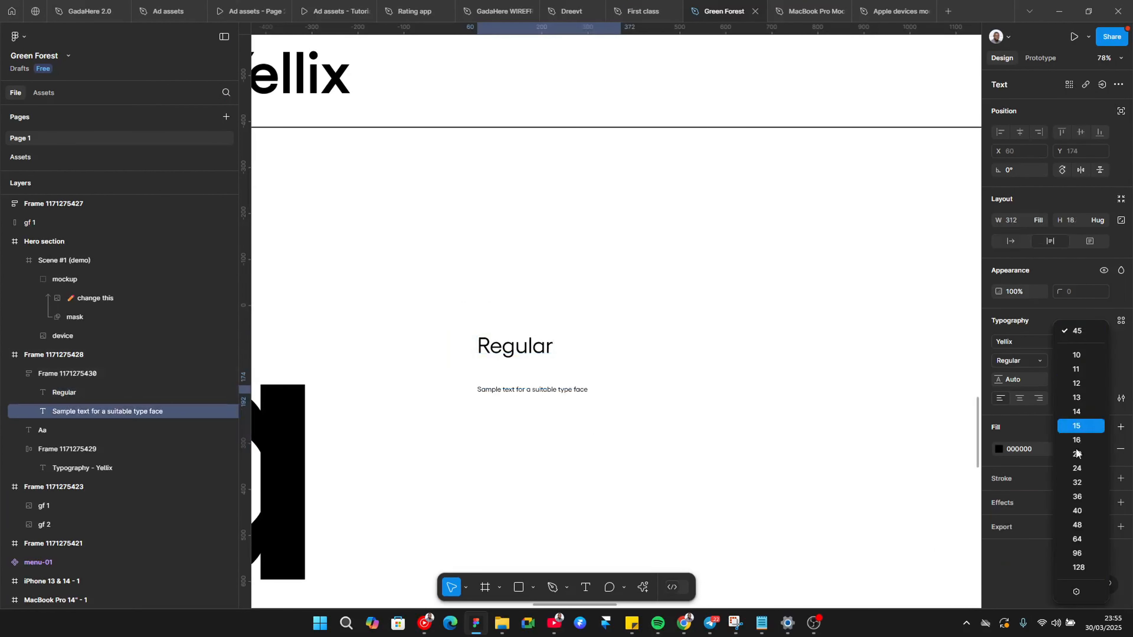
pyautogui.click(1080, 496)
pyautogui.keyDown('ctrl'); pyautogui.click(593, 361); pyautogui.keyUp('ctrl')
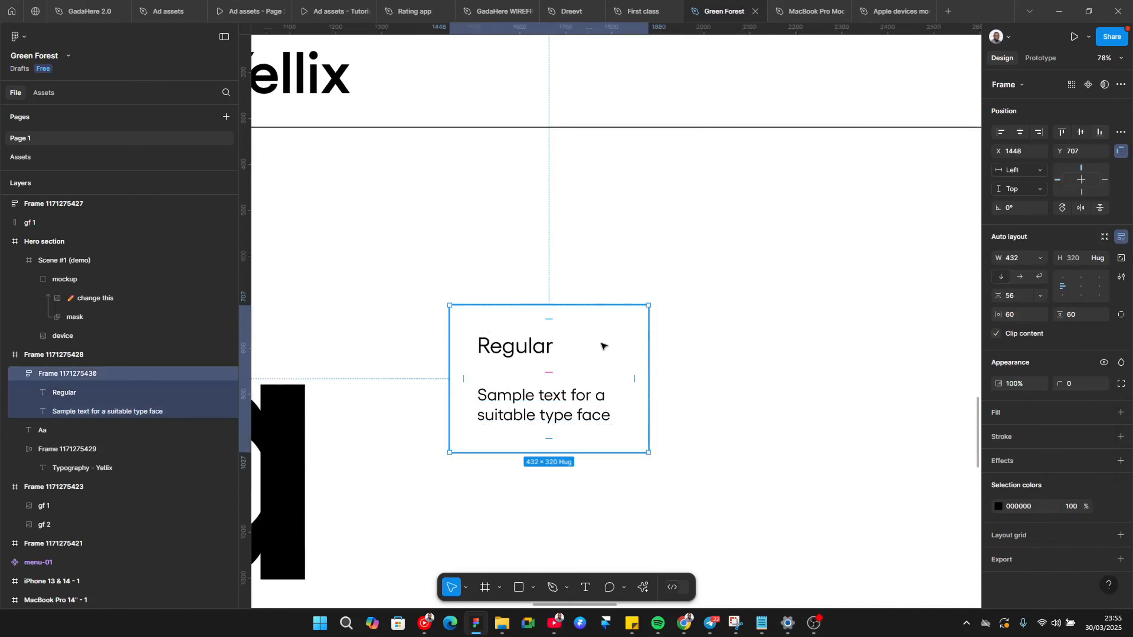
# Give the Regular card frame an inside stroke of 000000 with weight 2 and a corner radius of 20
pyautogui.click(1120, 437)
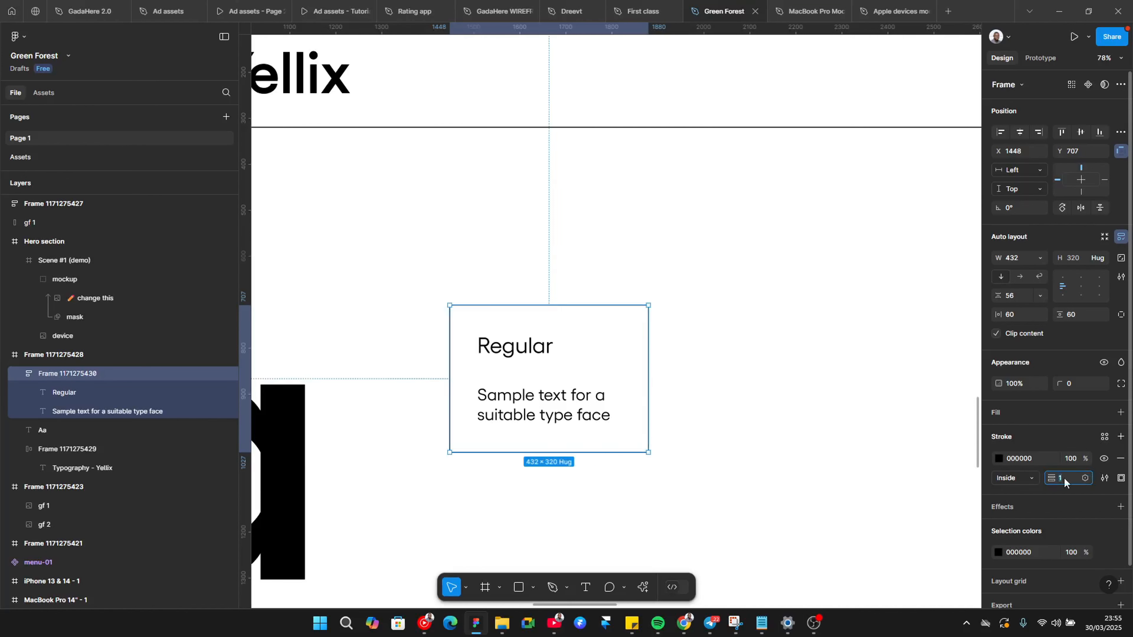
pyautogui.press('Up')
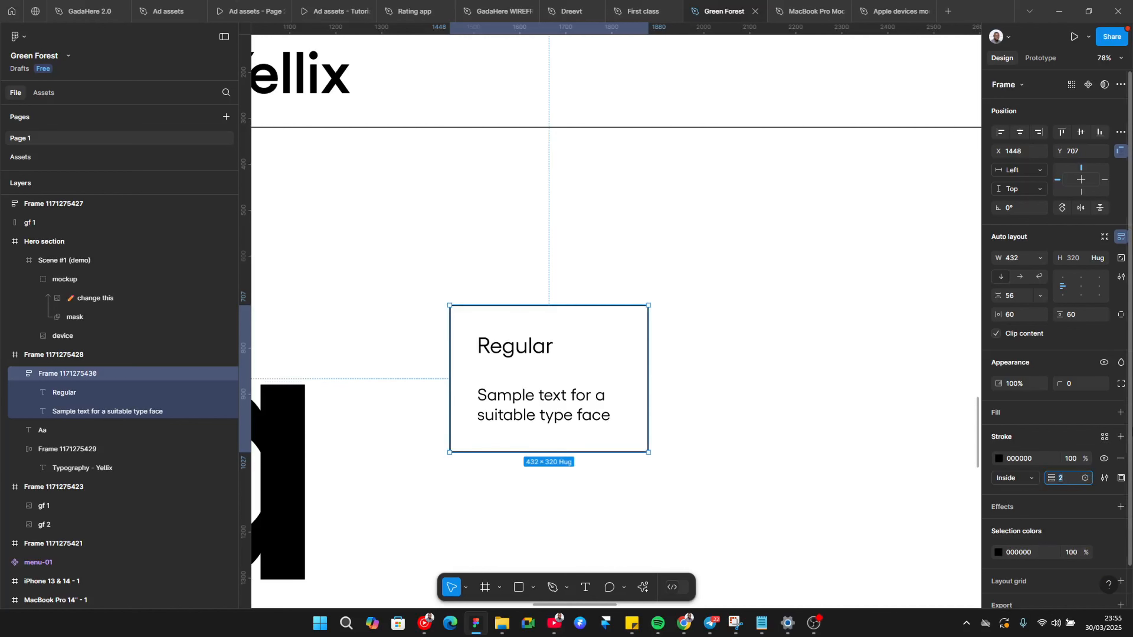
pyautogui.write('20')
pyautogui.press('Return')
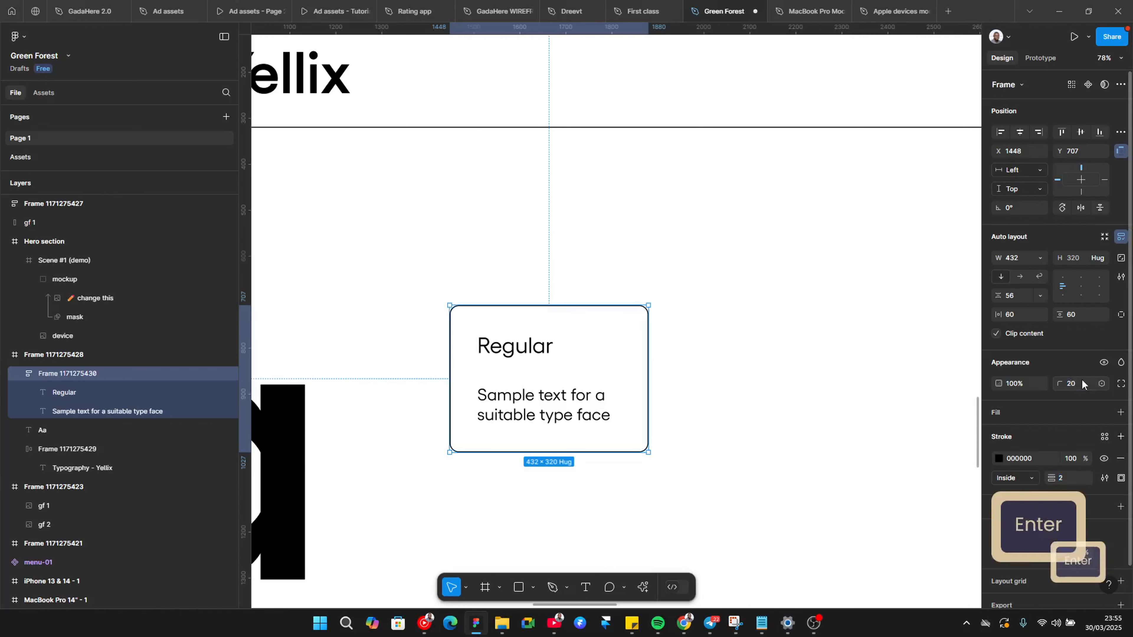
# Move the Regular card down to about X 1442, Y 833 and add an FFFFFF fill to it
pyautogui.press('shift')
pyautogui.moveTo(491, 317); pyautogui.dragTo(488, 374)
pyautogui.scroll(-3, 457, 341)
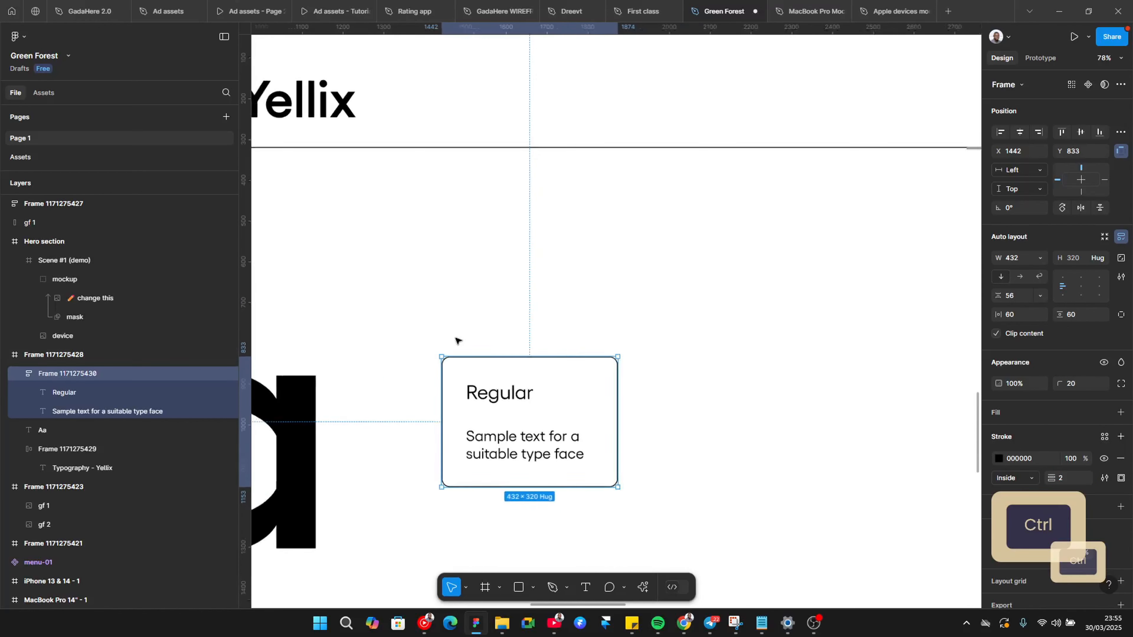
pyautogui.click(1120, 413)
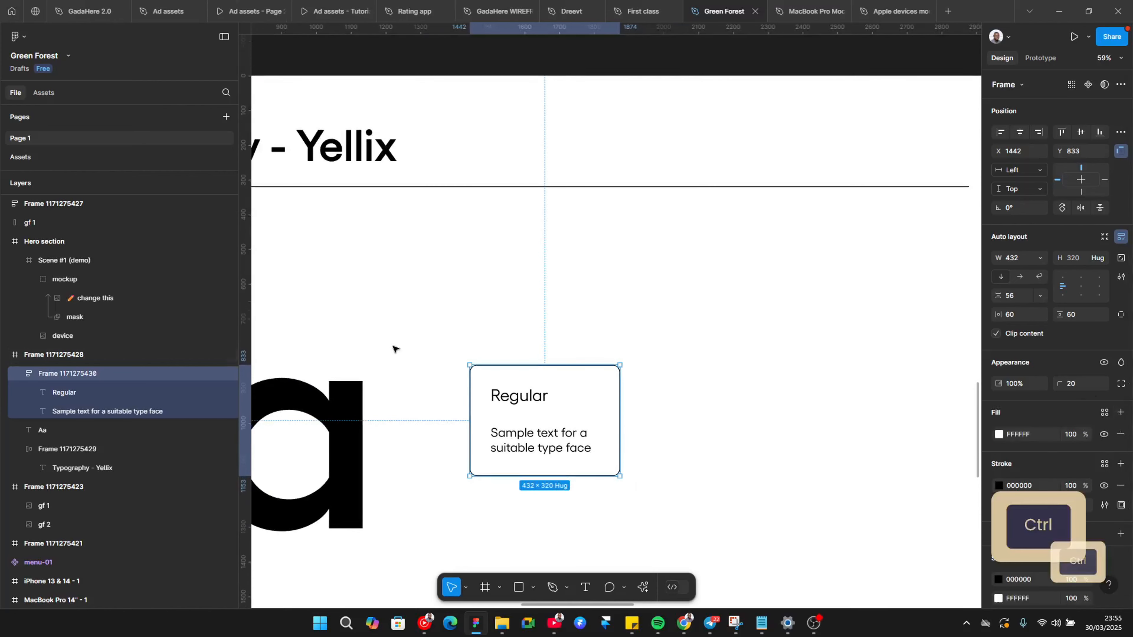
# Move the Regular card closer to the large Aa text, at about X 1296, Y 953
pyautogui.scroll(-2, 586, 429)
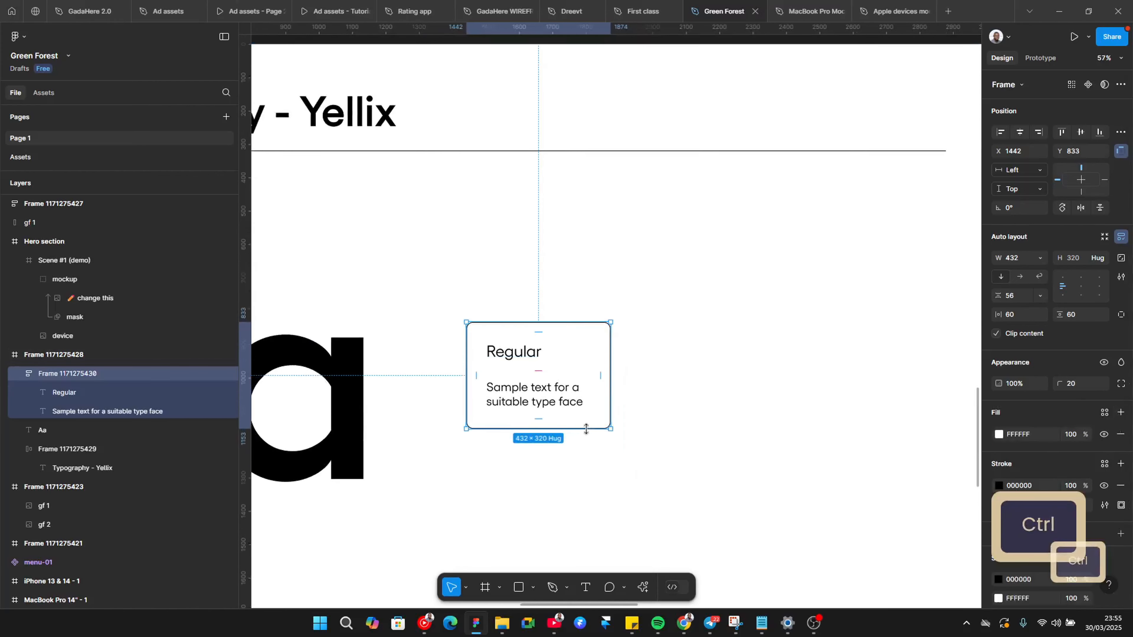
pyautogui.click(694, 404)
pyautogui.click(480, 397)
pyautogui.scroll(-3, 480, 397)
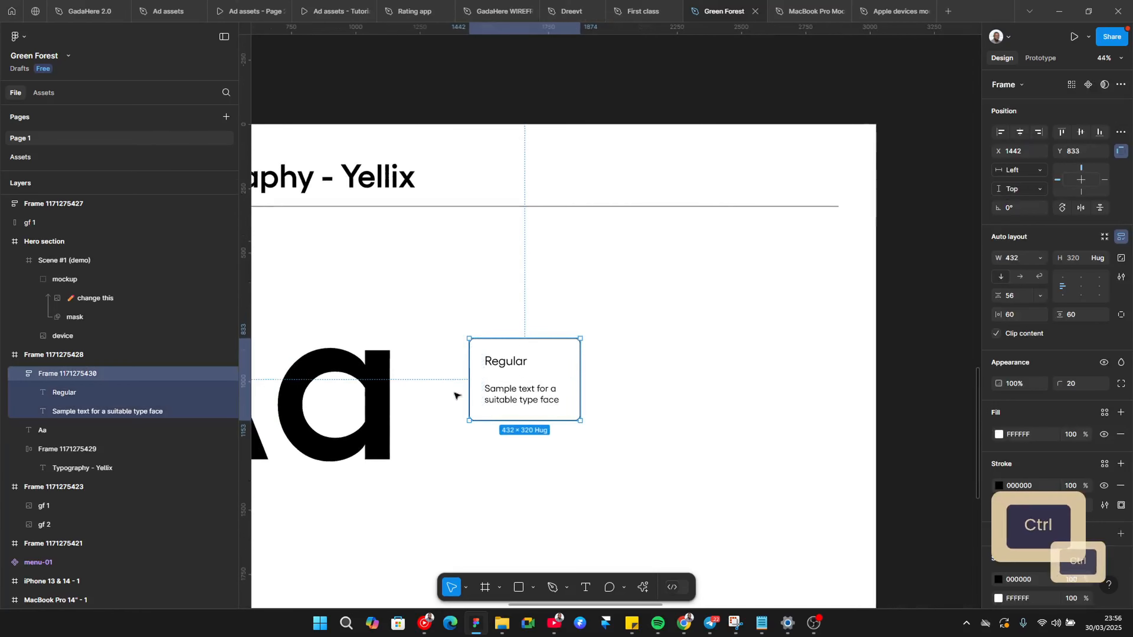
pyautogui.scroll(-3, 740, 380)
pyautogui.scroll(1, 513, 375)
pyautogui.moveTo(548, 390)
pyautogui.mouseDown()
pyautogui.moveTo(538, 396)
pyautogui.moveTo(557, 382)
pyautogui.mouseUp()
pyautogui.scroll(-1, 557, 382)
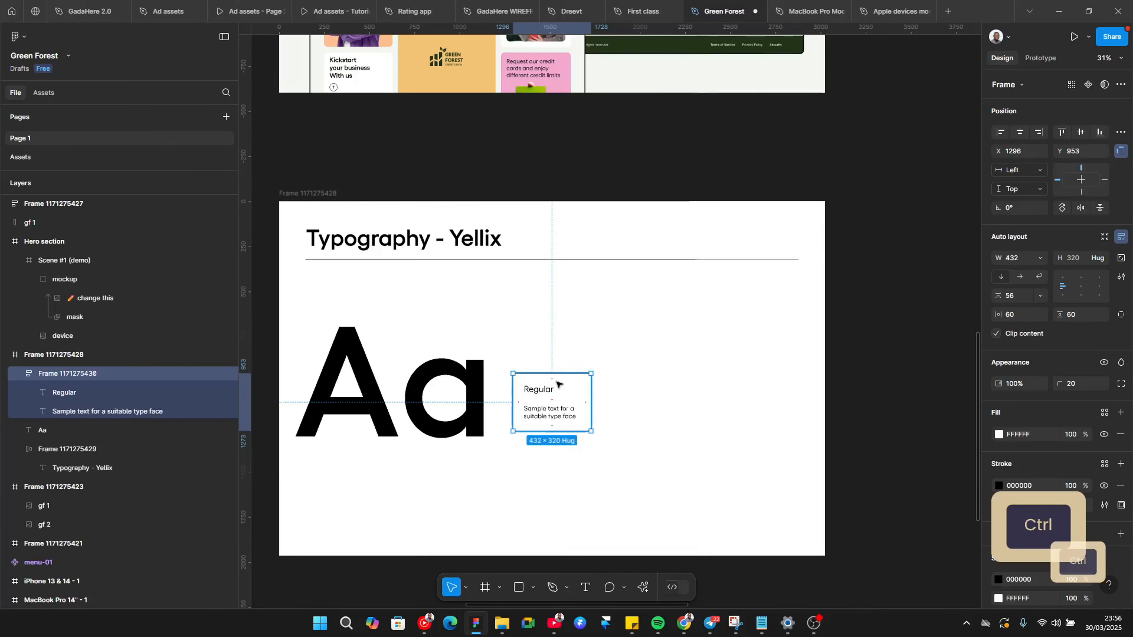
# Copy the F4F7F2 fill colour value from the frame above the typography frame
pyautogui.scroll(-2, 557, 383)
pyautogui.click(365, 139)
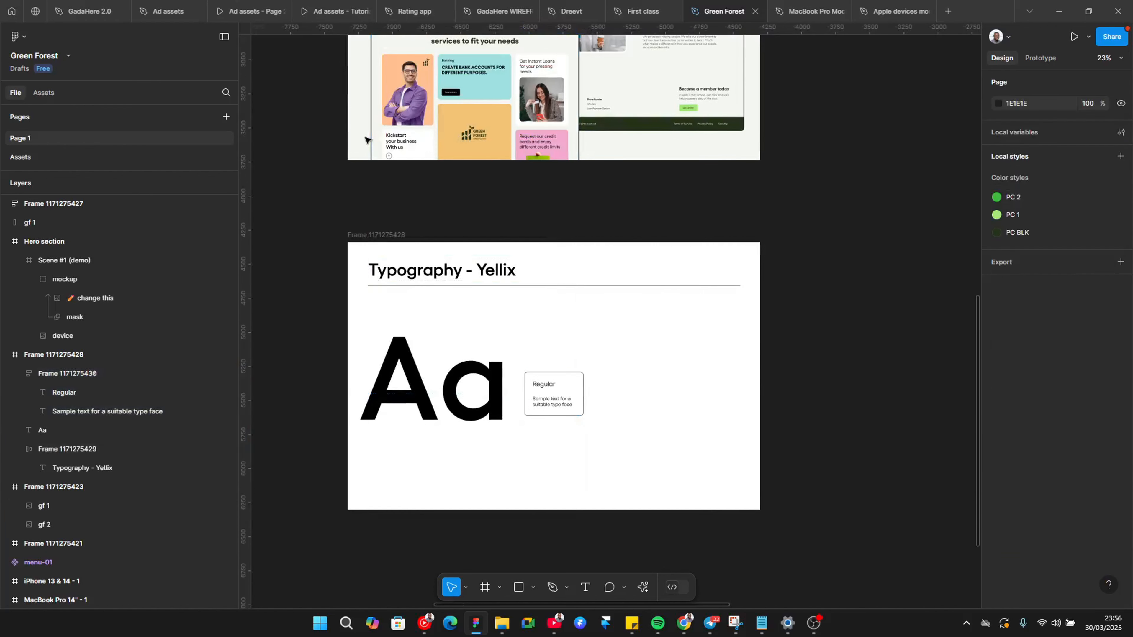
pyautogui.press('ctrl')
pyautogui.keyDown('ctrl'); pyautogui.click(364, 140); pyautogui.keyUp('ctrl')
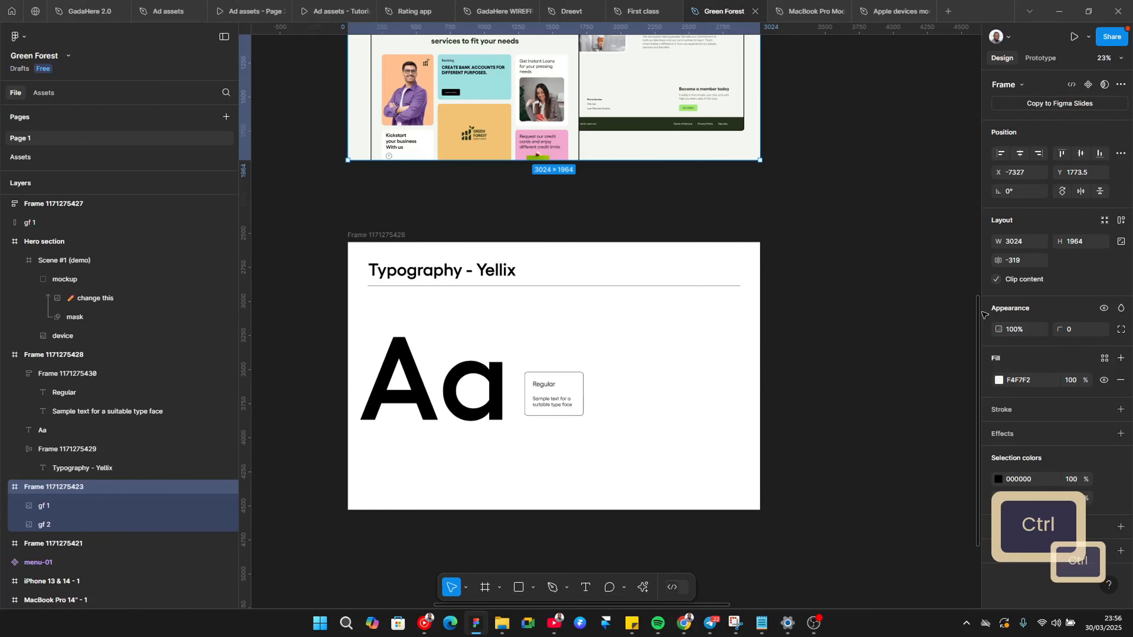
pyautogui.click(1010, 380)
pyautogui.hotkey('ctrl', 'c')
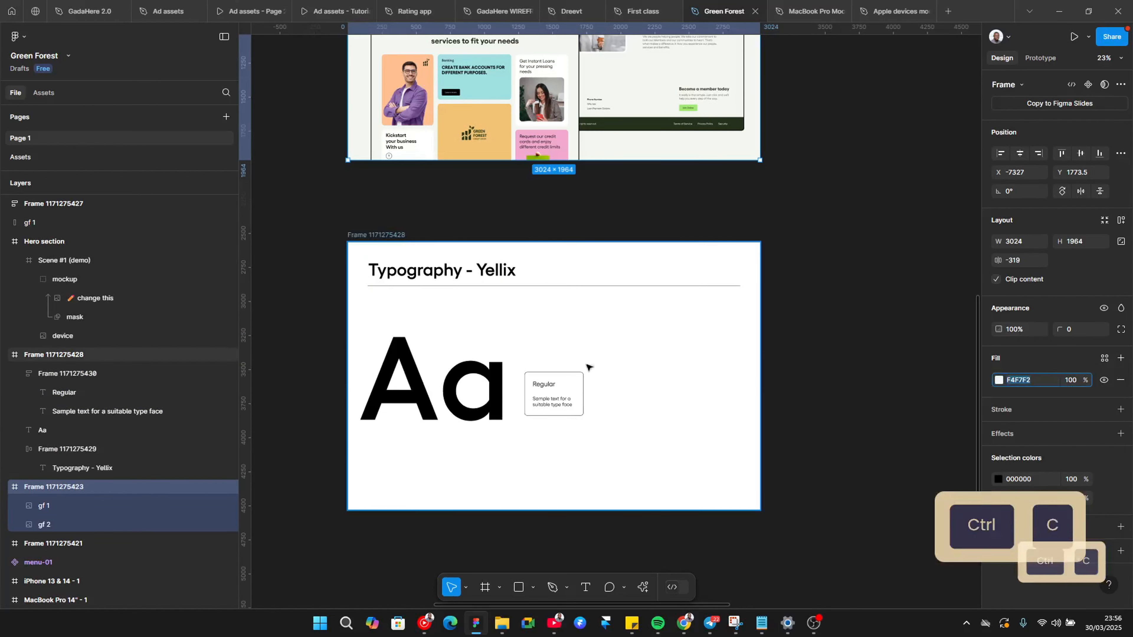
pyautogui.click(378, 236)
pyautogui.hotkey('ctrl', 'v')
pyautogui.keyDown('ctrl'); pyautogui.scroll(1, 560, 400); pyautogui.keyUp('ctrl')
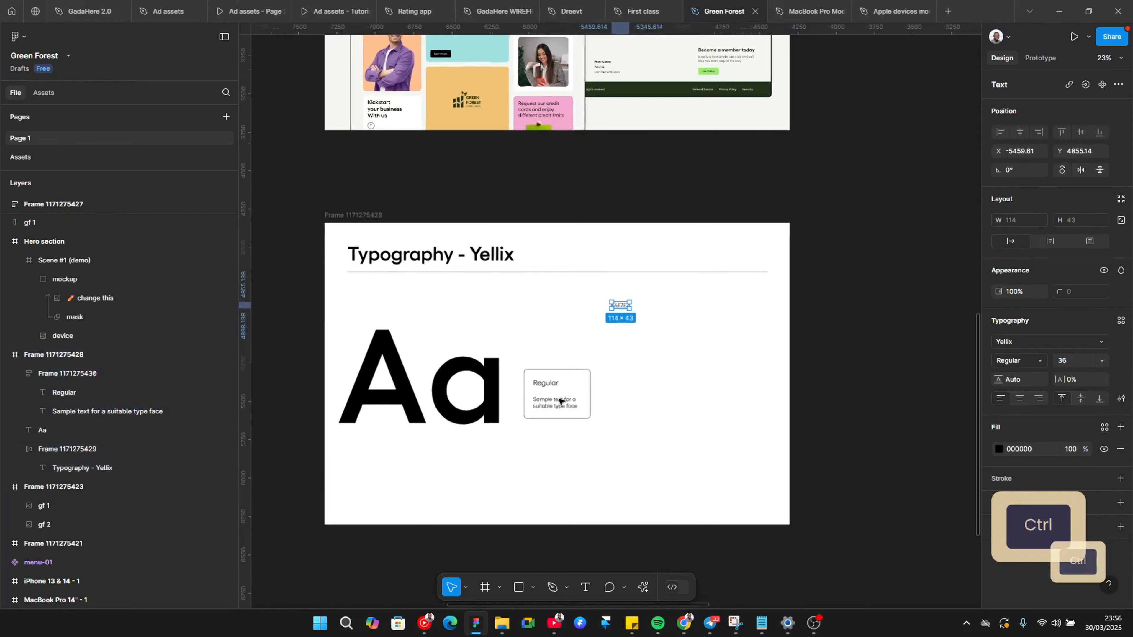
pyautogui.keyDown('ctrl'); pyautogui.scroll(1, 559, 401); pyautogui.keyUp('ctrl')
pyautogui.hotkey('ctrl', 'z')
# Set the typography frame's fill to the copied colour F4F7F2
pyautogui.click(316, 201)
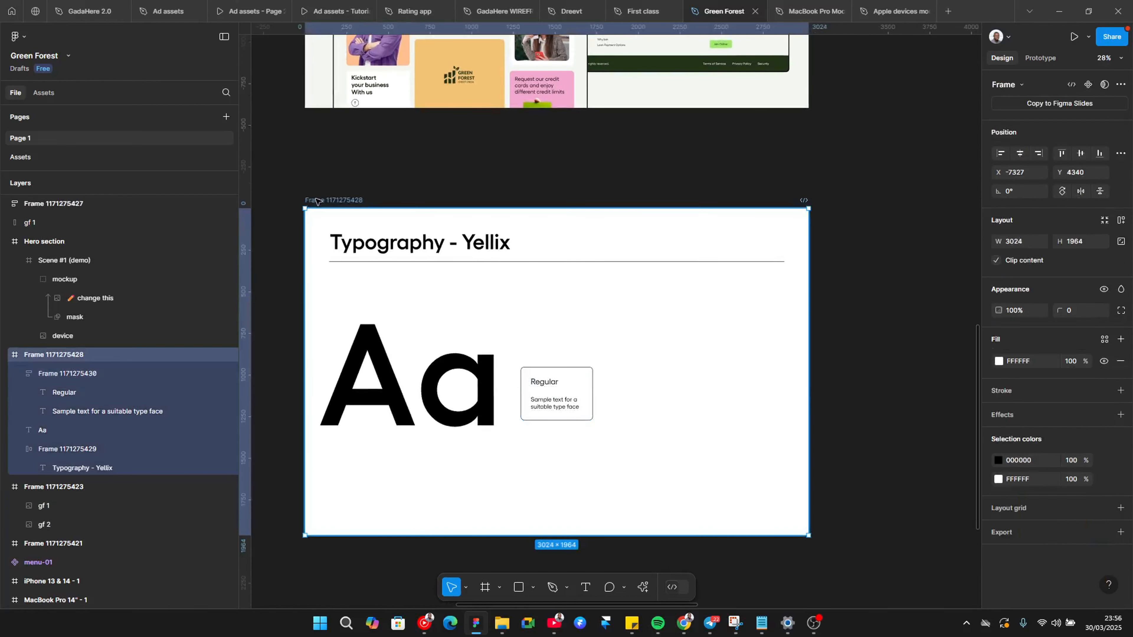
pyautogui.click(1030, 362)
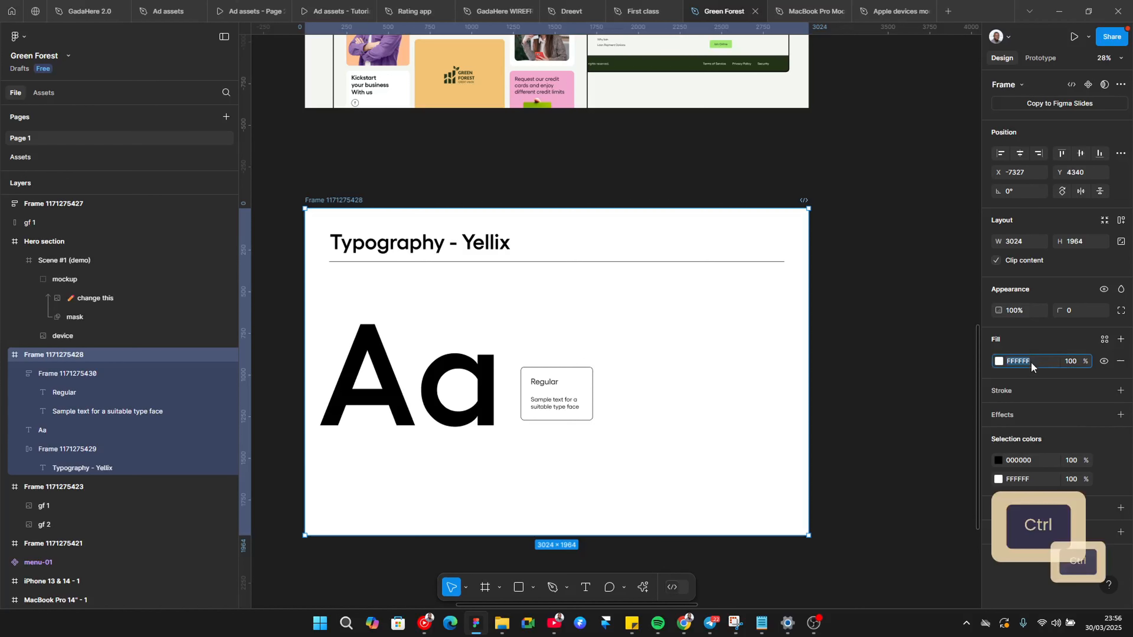
pyautogui.hotkey('ctrl', 'v')
pyautogui.click(750, 414)
pyautogui.keyDown('ctrl'); pyautogui.scroll(1, 402, 352); pyautogui.keyUp('ctrl')
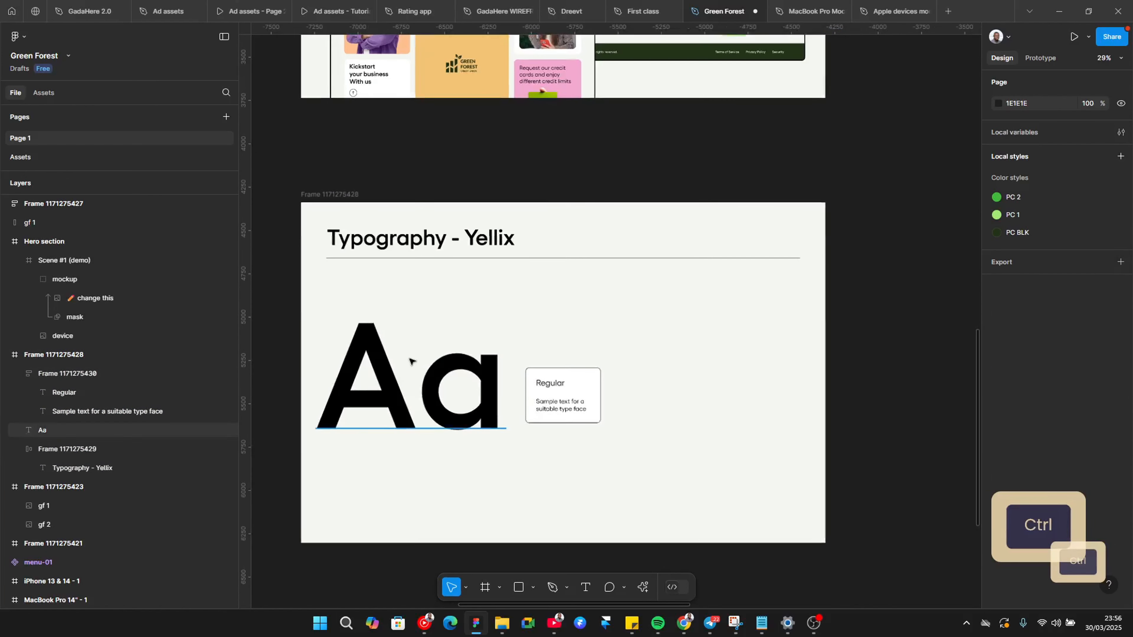
# Set the Regular card's horizontal and vertical padding to 100
pyautogui.click(580, 403)
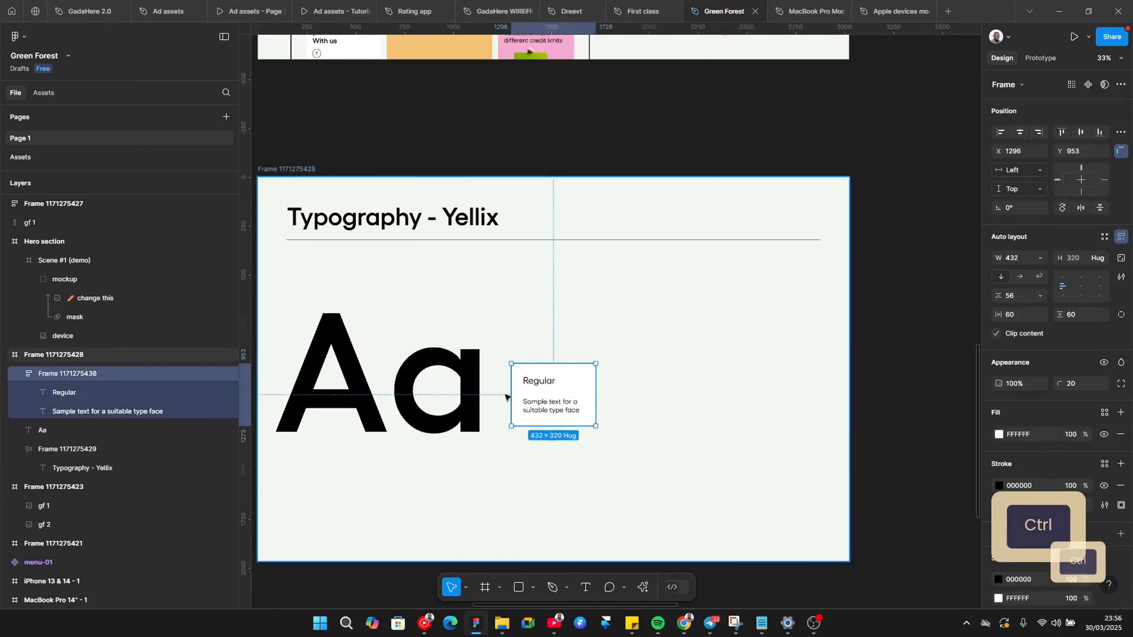
pyautogui.keyDown('ctrl'); pyautogui.scroll(5, 580, 403); pyautogui.keyUp('ctrl')
pyautogui.click(596, 321)
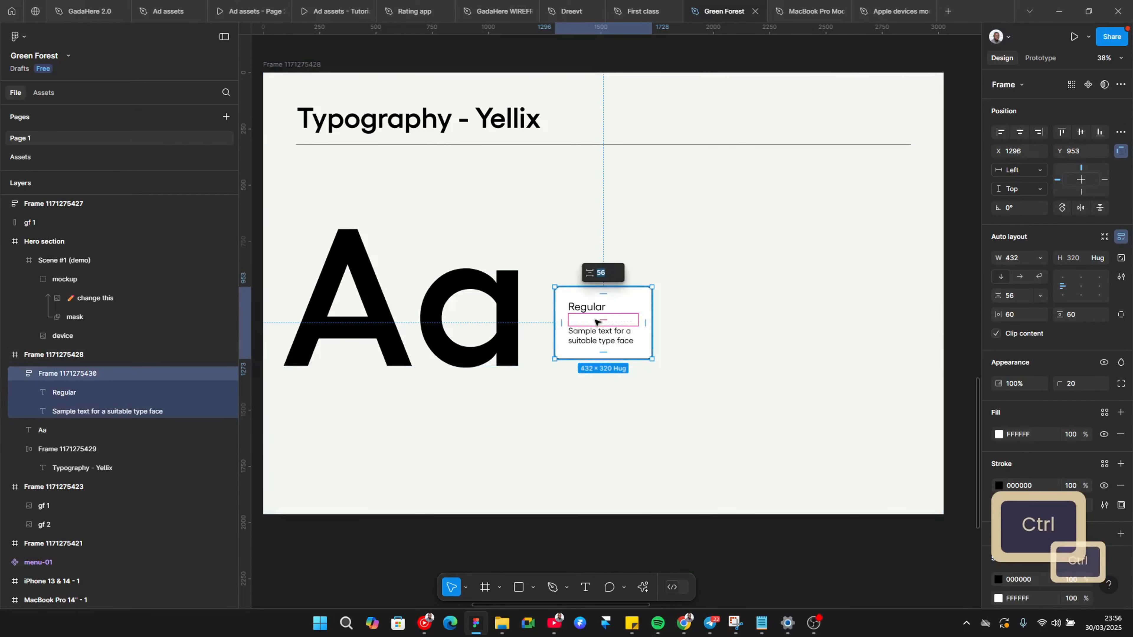
pyautogui.click(1010, 315)
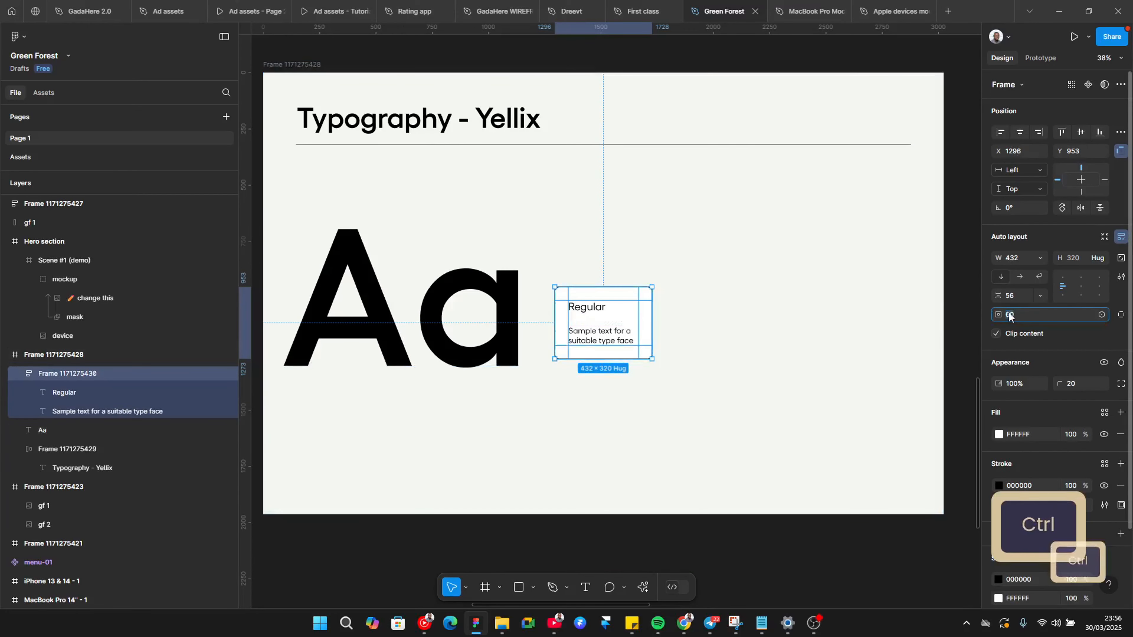
pyautogui.press('Return')
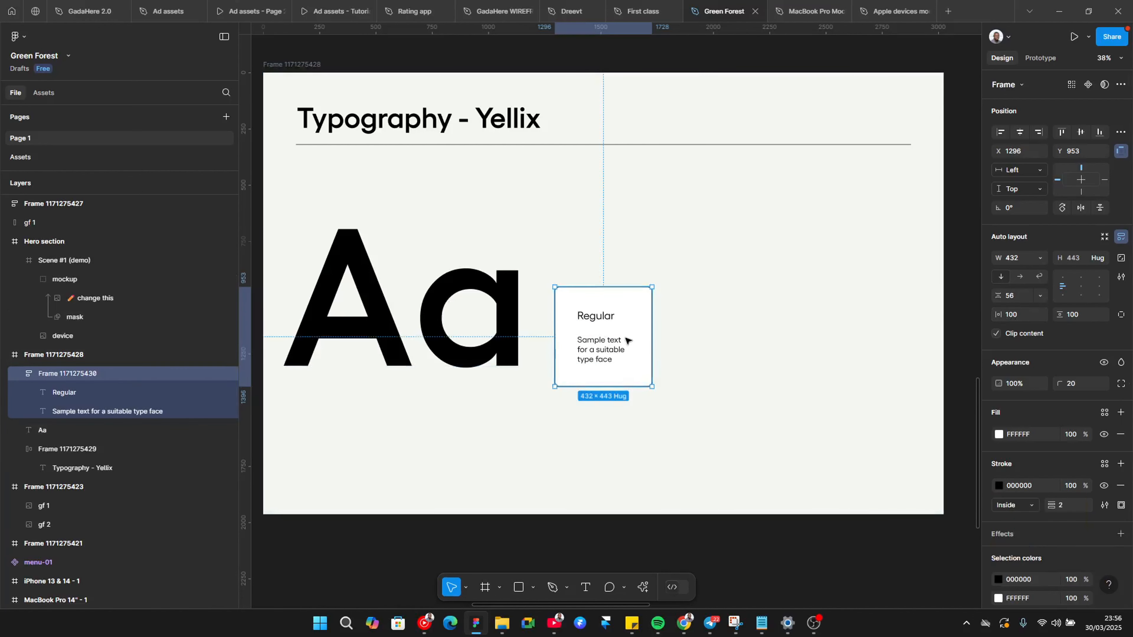
# Widen the Regular card to about 563 and place a duplicate to its right at about X 1970, Y 953
pyautogui.moveTo(766, 303); pyautogui.dragTo(744, 320)
# Change the heading of the duplicated card to "Medium"
pyautogui.keyDown('ctrl'); pyautogui.click(745, 321); pyautogui.keyUp('ctrl')
pyautogui.write('MEdi')
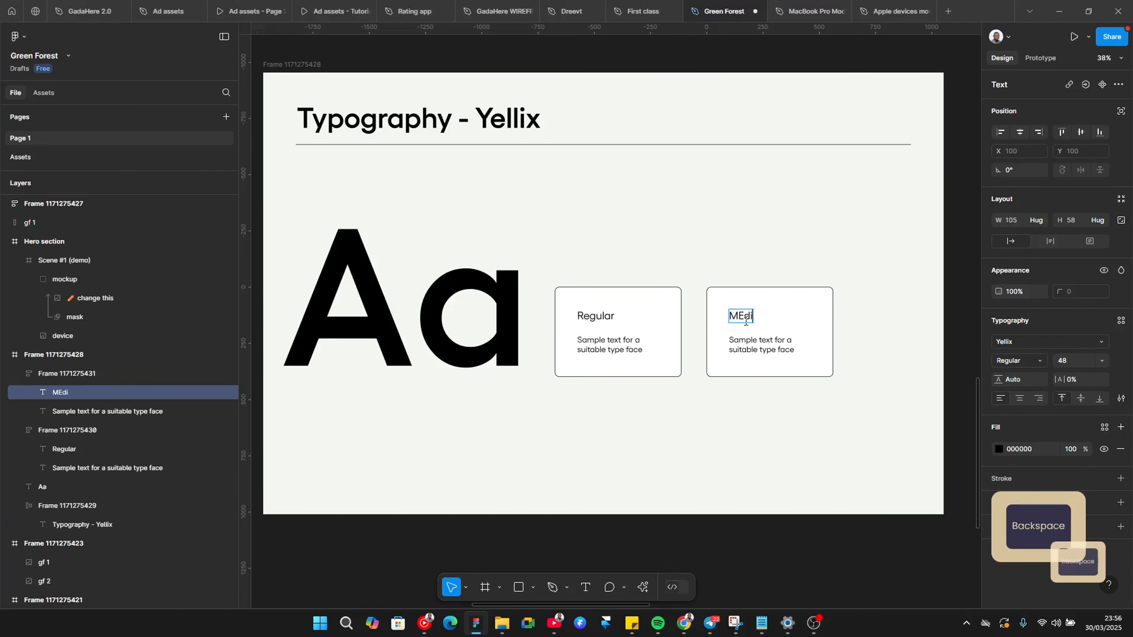
pyautogui.press('BackSpace')
pyautogui.press('BackSpace')
pyautogui.press('BackSpace')
pyautogui.write('edi')
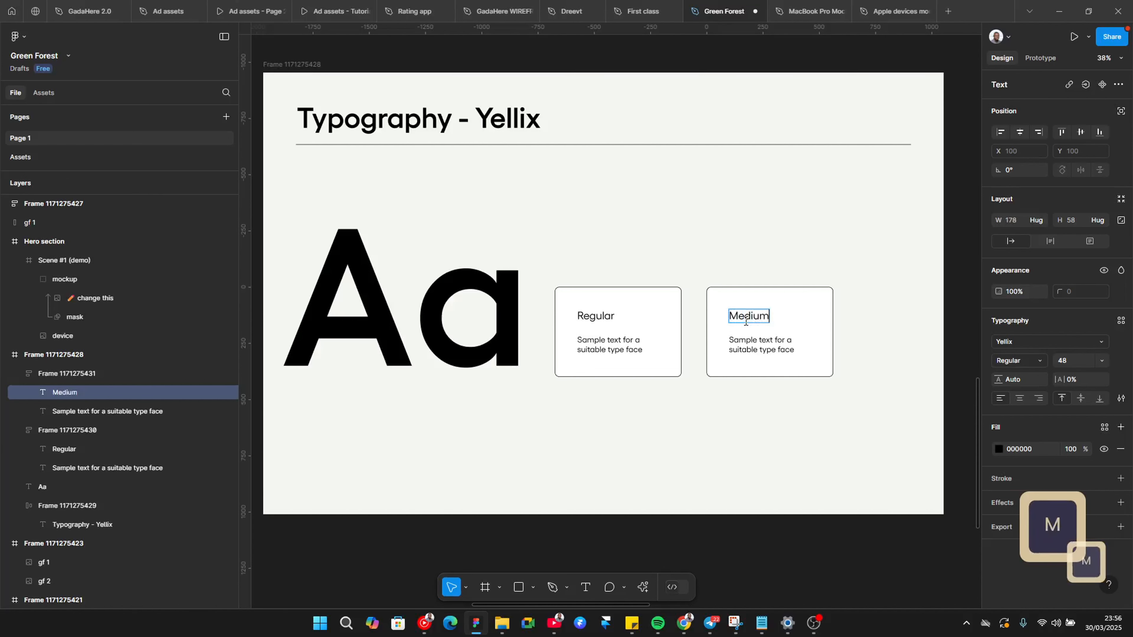
pyautogui.write('um')
pyautogui.press('Escape')
pyautogui.press('Escape')
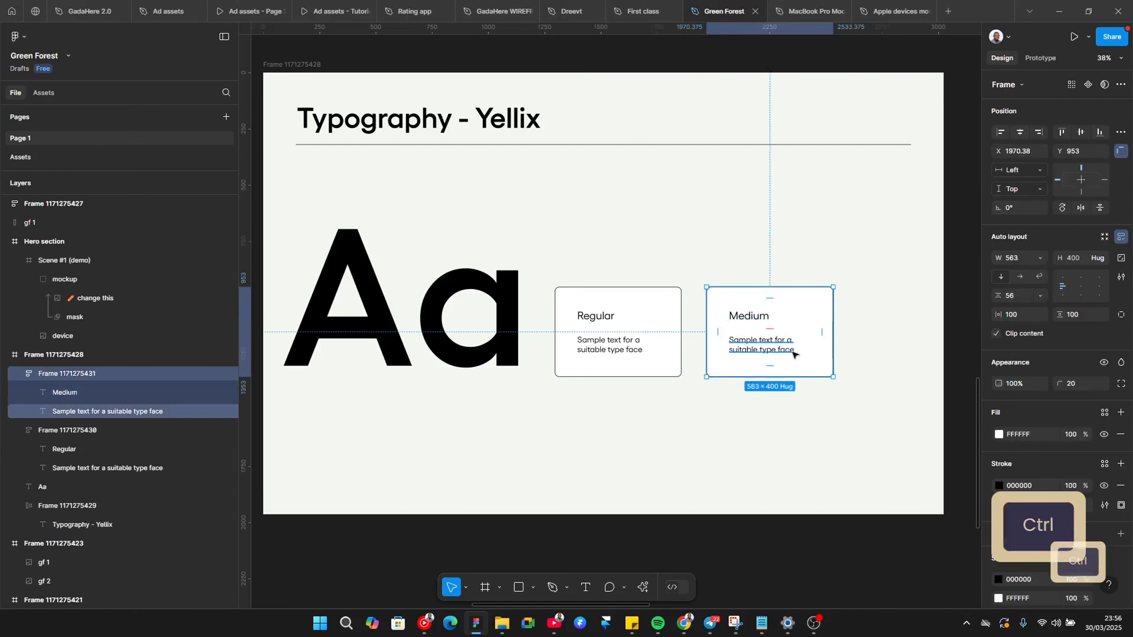
# Set the heading and sample text of the second card to the Medium font weight
pyautogui.keyDown('ctrl'); pyautogui.click(793, 354); pyautogui.keyUp('ctrl')
pyautogui.keyDown('ctrl'); pyautogui.keyDown('shift'); pyautogui.click(748, 316); pyautogui.keyUp('shift'); pyautogui.keyUp('ctrl')
pyautogui.click(1024, 359)
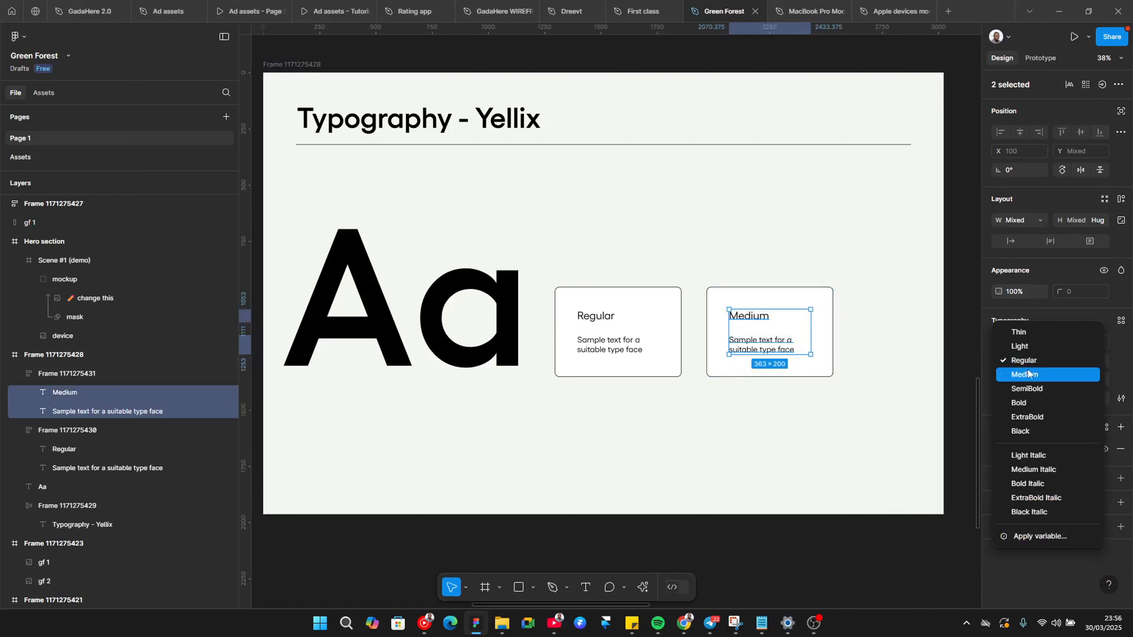
pyautogui.click(1027, 374)
# Duplicate the Medium card to its right and wrap all three cards in a horizontal auto layout
pyautogui.click(753, 295)
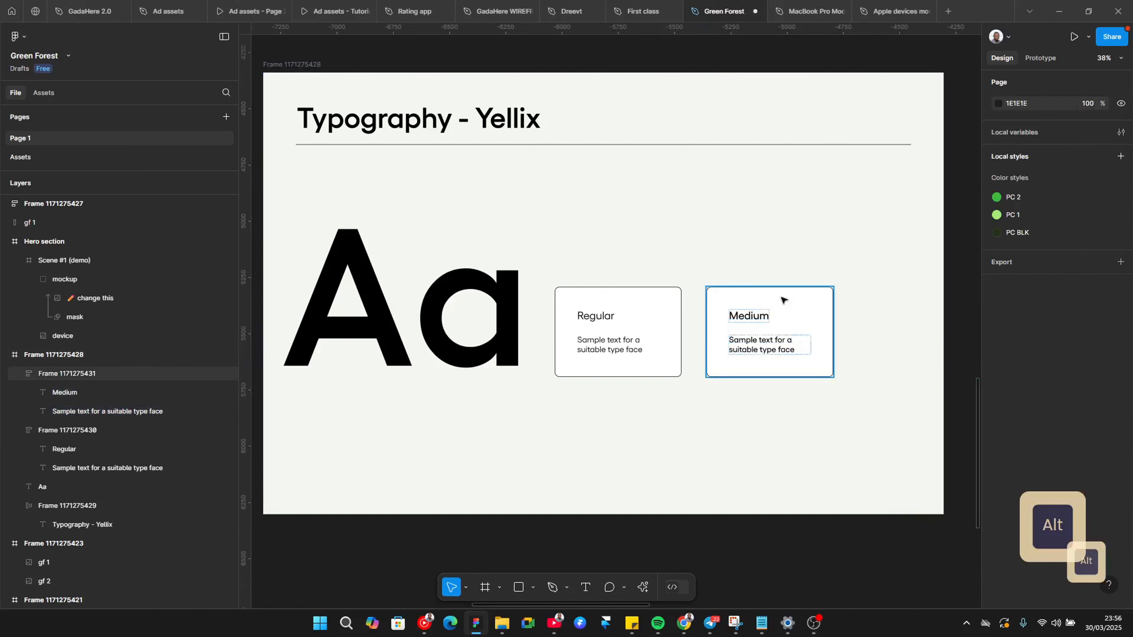
pyautogui.moveTo(759, 295); pyautogui.dragTo(881, 295)
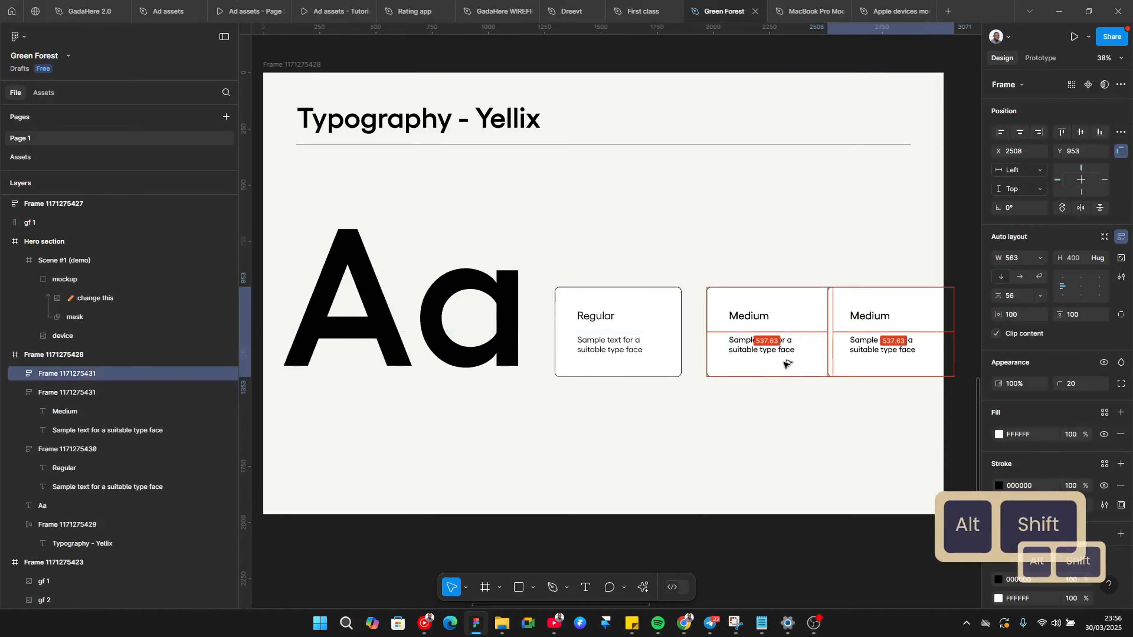
pyautogui.click(738, 348)
pyautogui.keyDown('shift'); pyautogui.click(648, 343); pyautogui.keyUp('shift')
pyautogui.hotkey('shift', 'a')
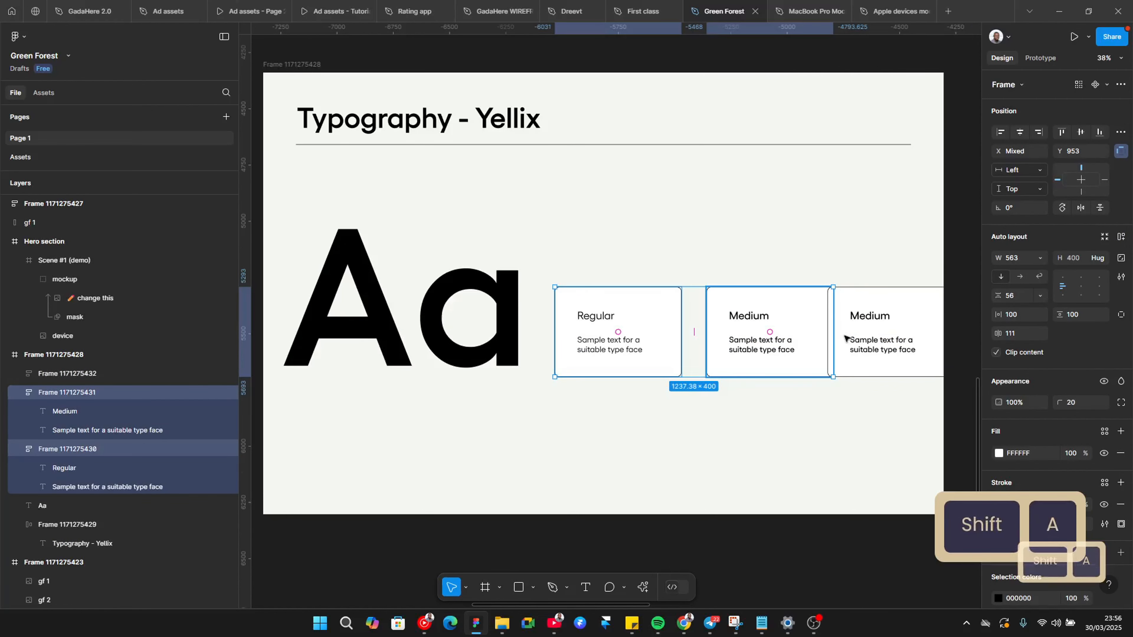
pyautogui.hotkey('ctrl', 'z')
pyautogui.keyDown('shift'); pyautogui.click(854, 333); pyautogui.keyUp('shift')
pyautogui.hotkey('shift', 'a')
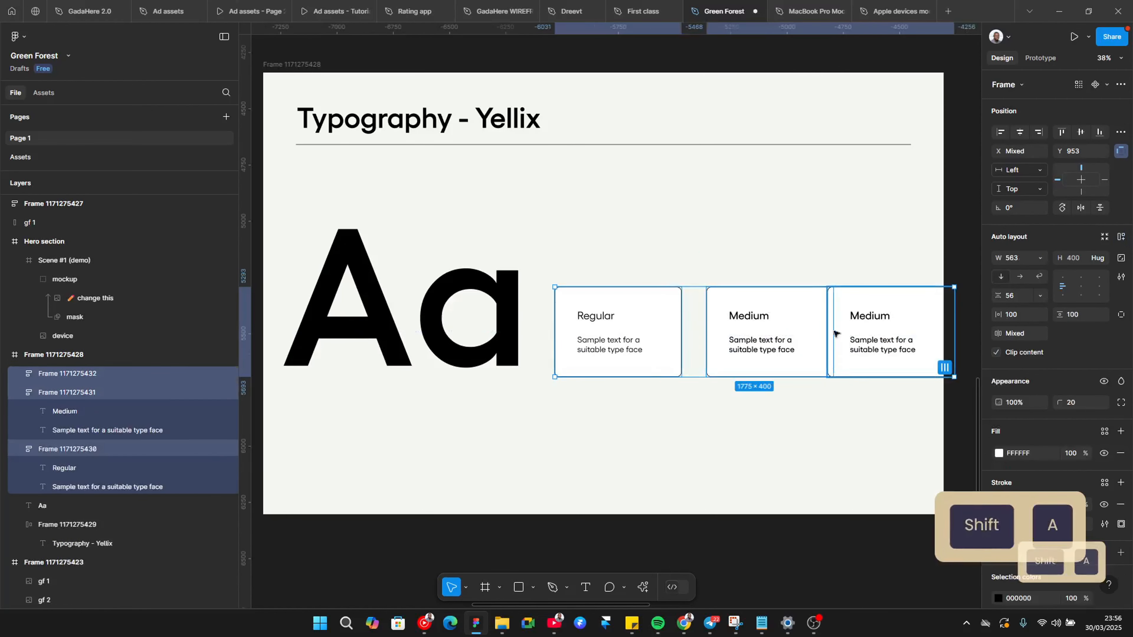
# Move the card row to about X 1249, Y 940 and raise the large Aa text to about X 84, Y 177
pyautogui.moveTo(714, 333); pyautogui.dragTo(703, 331)
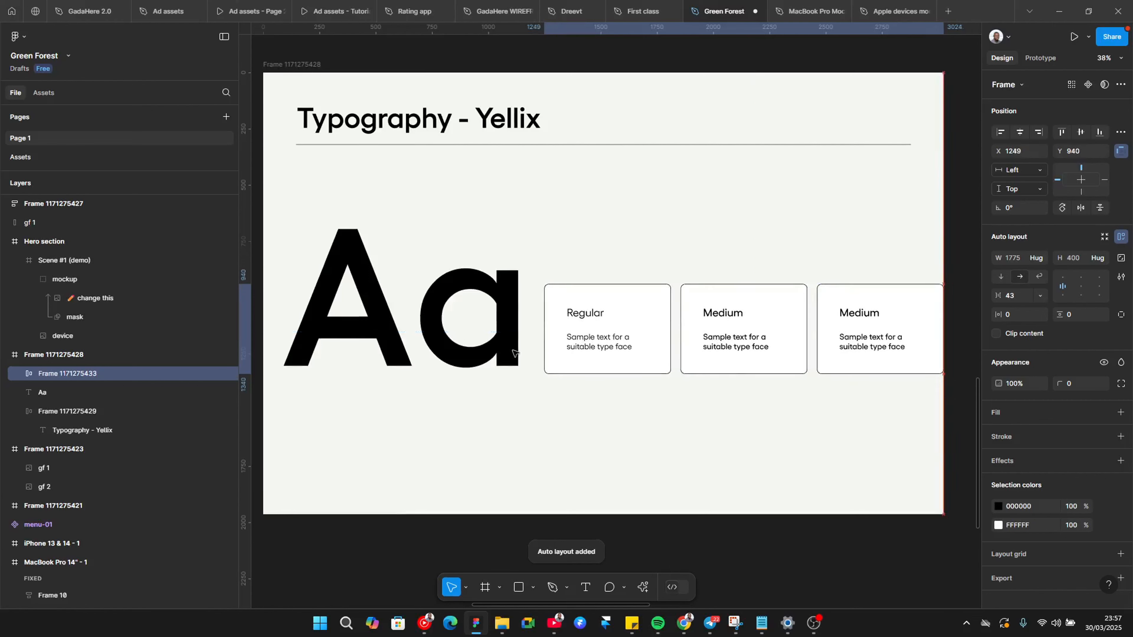
pyautogui.moveTo(440, 312); pyautogui.dragTo(444, 241)
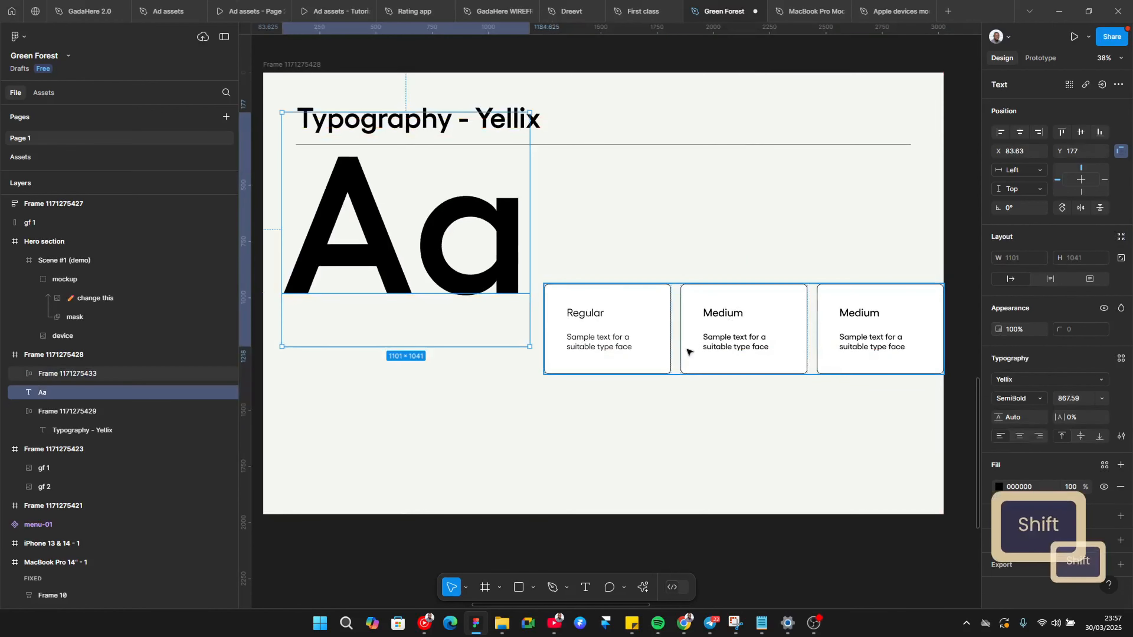
# Place the card row beneath the large Aa at X 145.5, Y 1113 and scale the Aa down to about 882 × 834
pyautogui.moveTo(688, 352); pyautogui.dragTo(453, 399)
pyautogui.click(397, 279)
pyautogui.press('k')
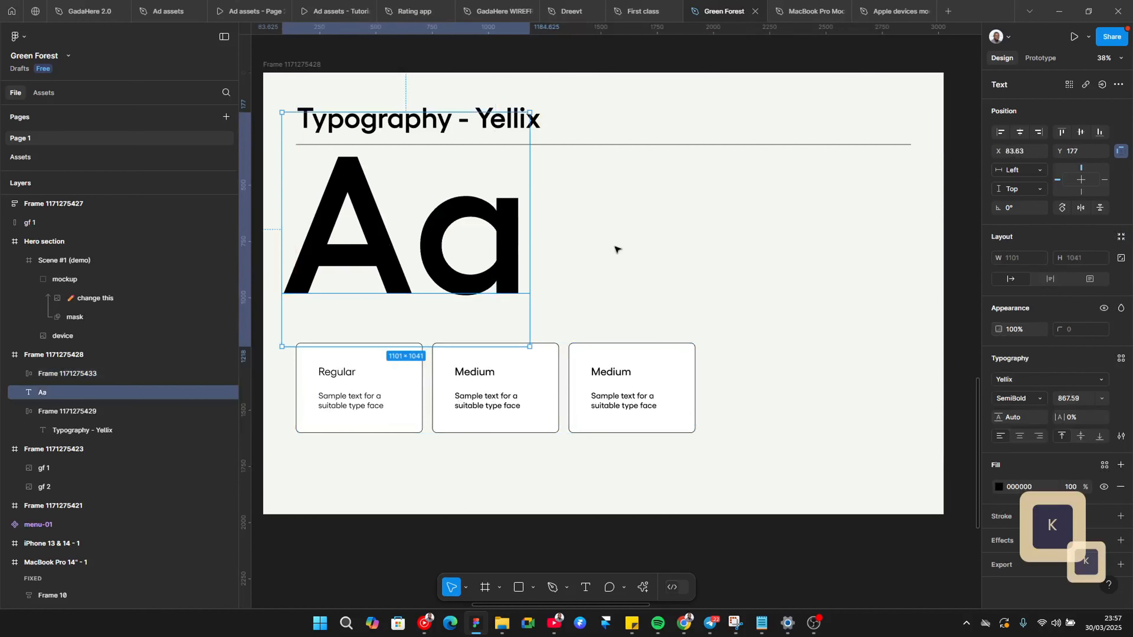
pyautogui.moveTo(529, 223); pyautogui.dragTo(433, 263)
pyautogui.click(472, 385)
pyautogui.moveTo(538, 399); pyautogui.dragTo(539, 379)
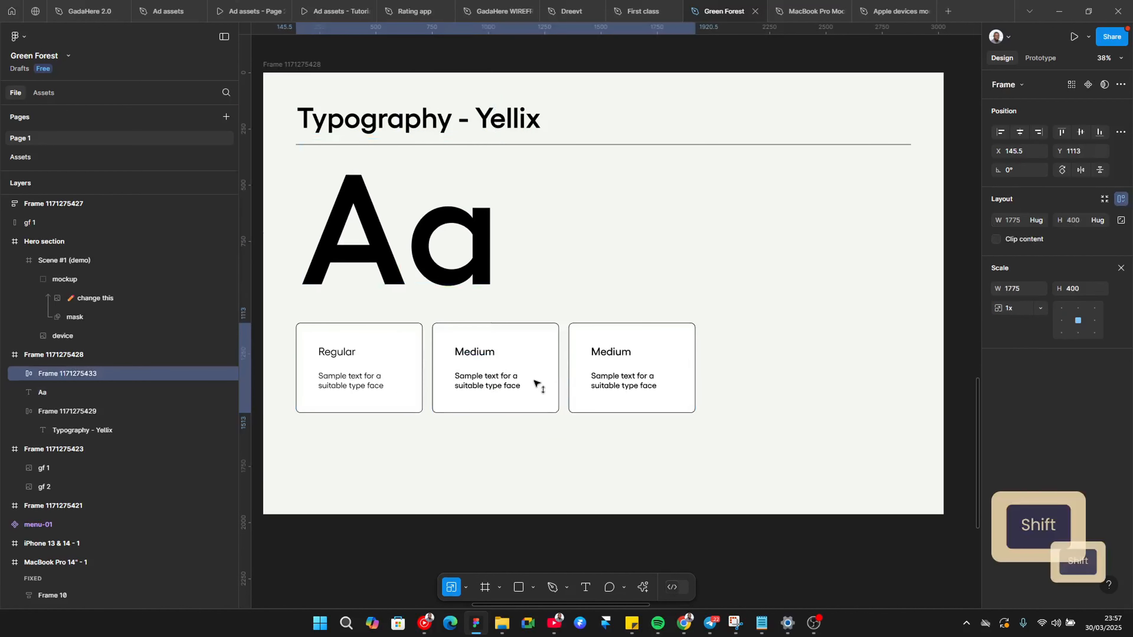
# Duplicate the third card to its right and change the third card's heading to "Semibold"
pyautogui.keyDown('ctrl'); pyautogui.click(579, 368); pyautogui.keyUp('ctrl')
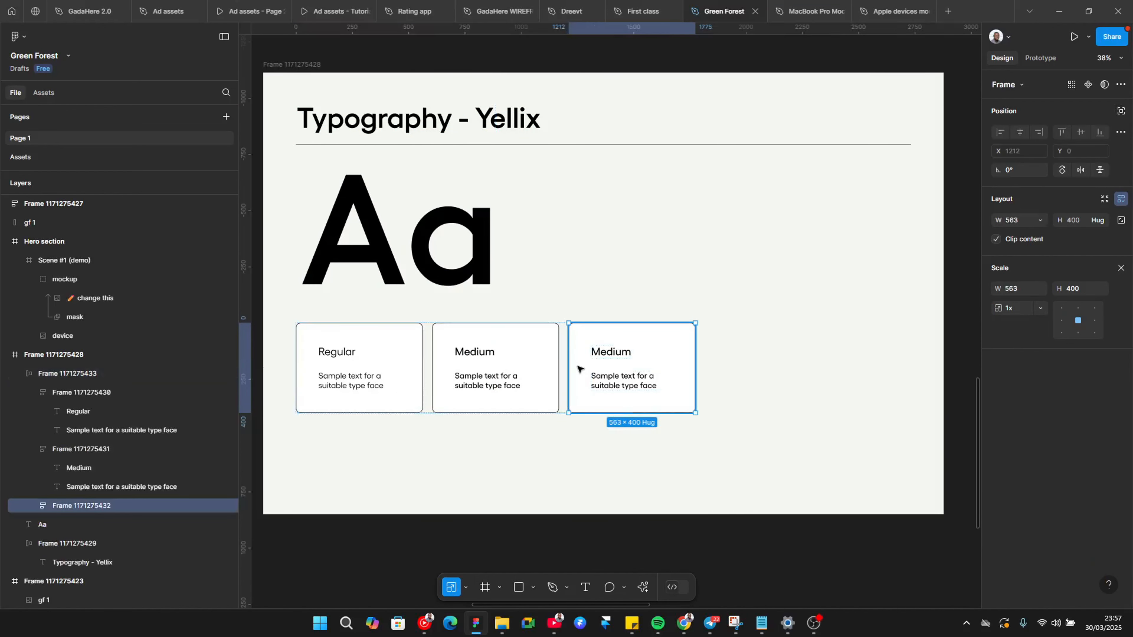
pyautogui.hotkey('ctrl', 'd')
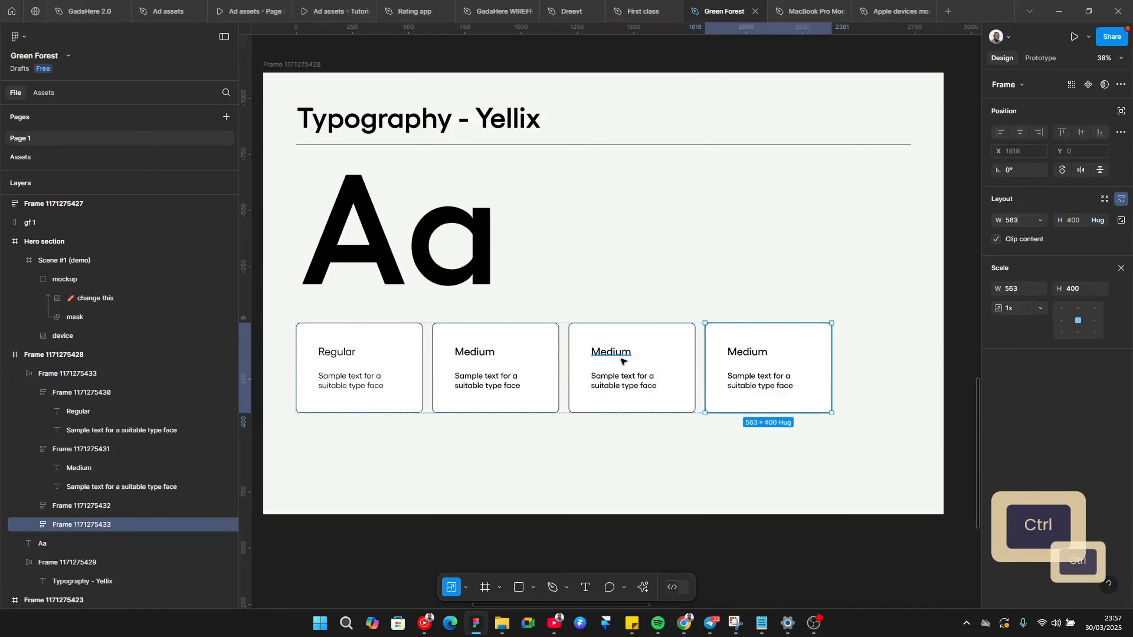
pyautogui.keyDown('ctrl'); pyautogui.click(620, 359); pyautogui.keyUp('ctrl')
pyautogui.doubleClick(620, 352)
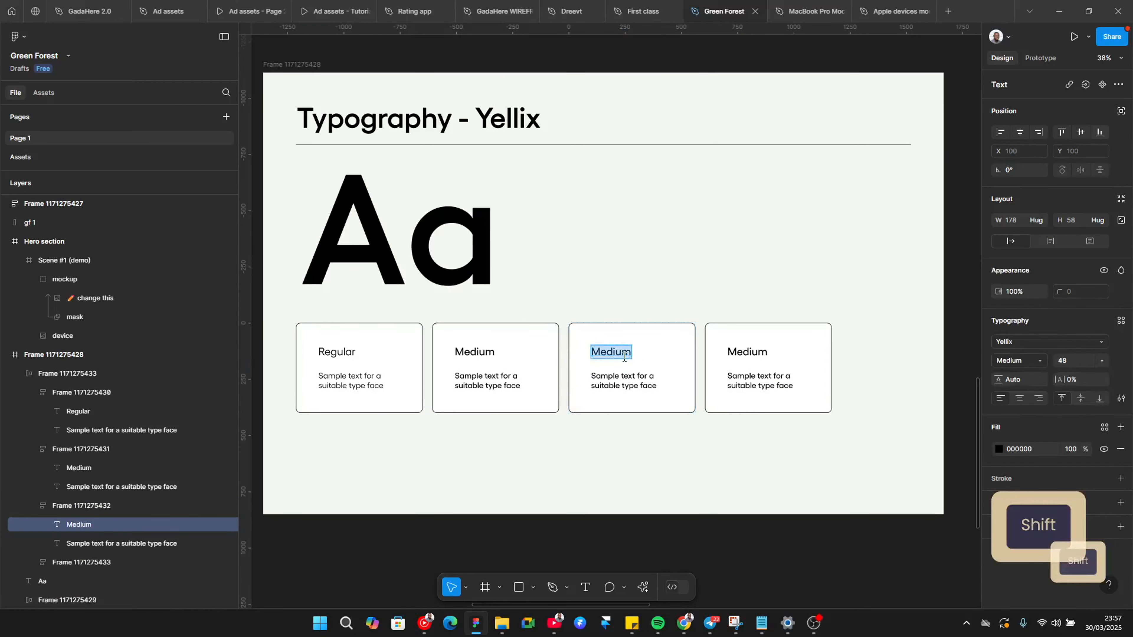
pyautogui.write('Semibold')
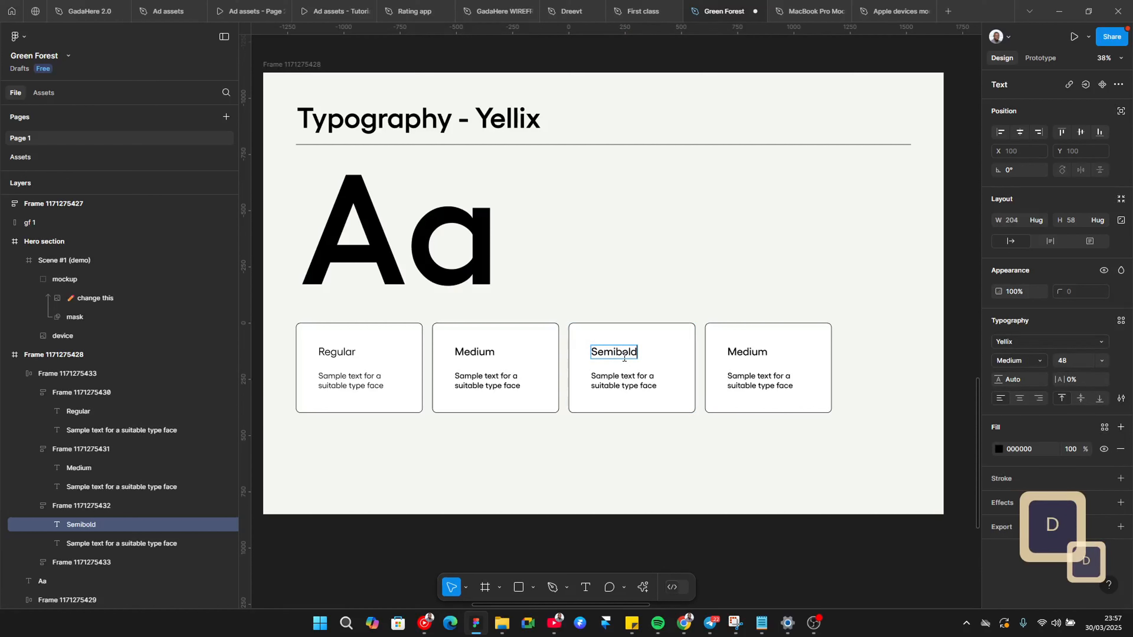
pyautogui.press('Escape')
# Set the third card's heading and sample text to the SemiBold font weight
pyautogui.keyDown('ctrl'); pyautogui.keyDown('shift'); pyautogui.click(624, 381); pyautogui.keyUp('shift'); pyautogui.keyUp('ctrl')
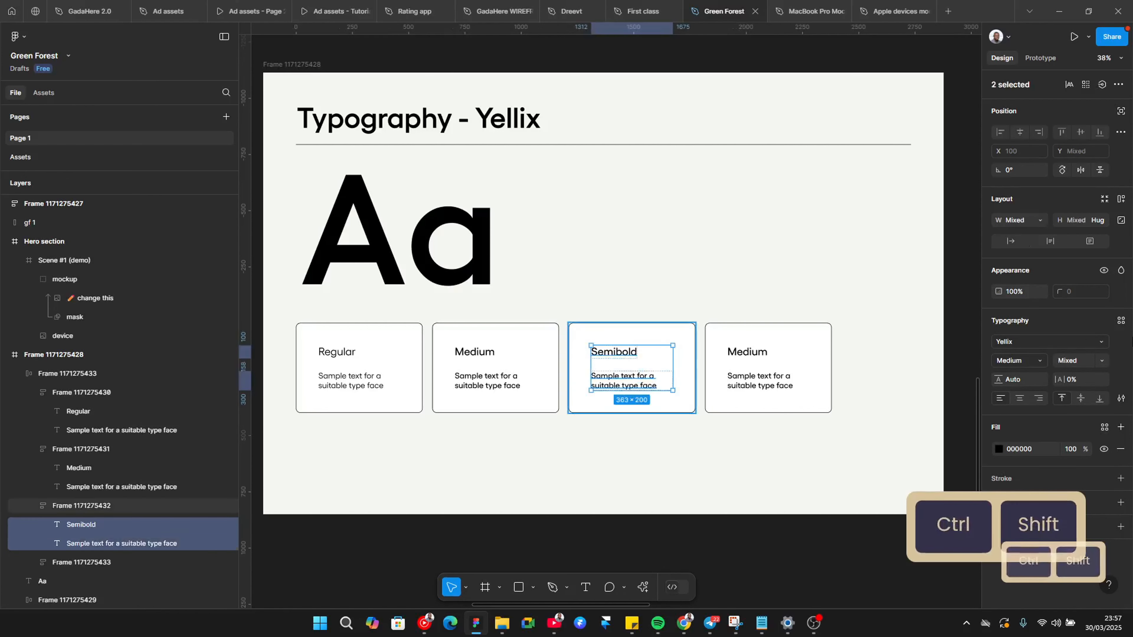
pyautogui.click(1024, 365)
pyautogui.click(1017, 382)
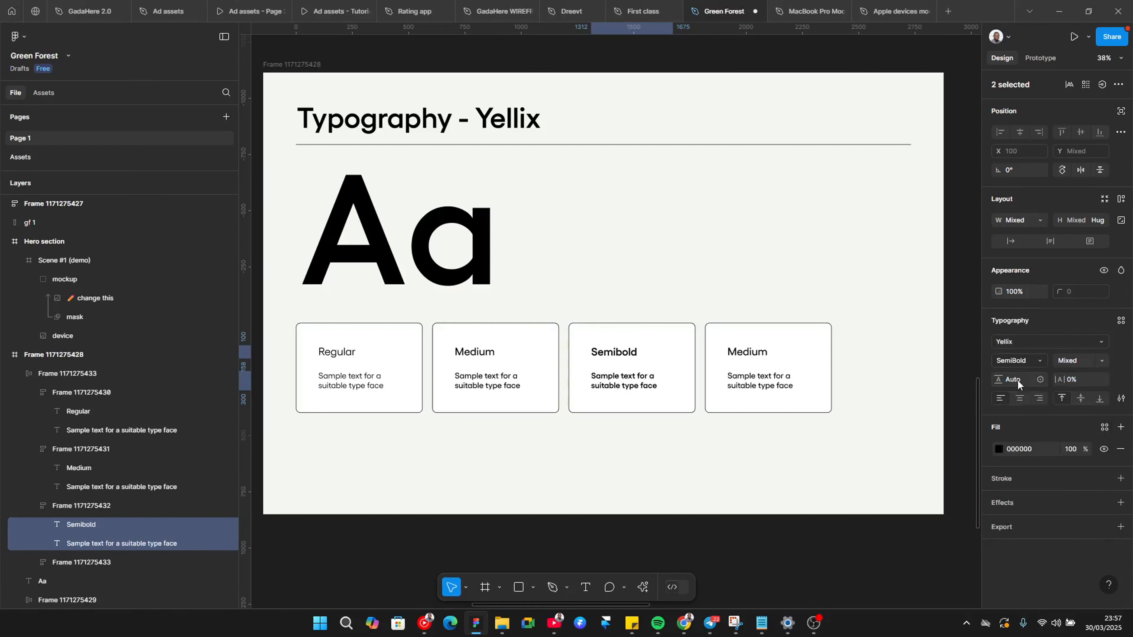
# Change the fourth card's heading to "Bold" and set its heading and sample text to the Bold font weight
pyautogui.doubleClick(765, 352)
pyautogui.write('Bold')
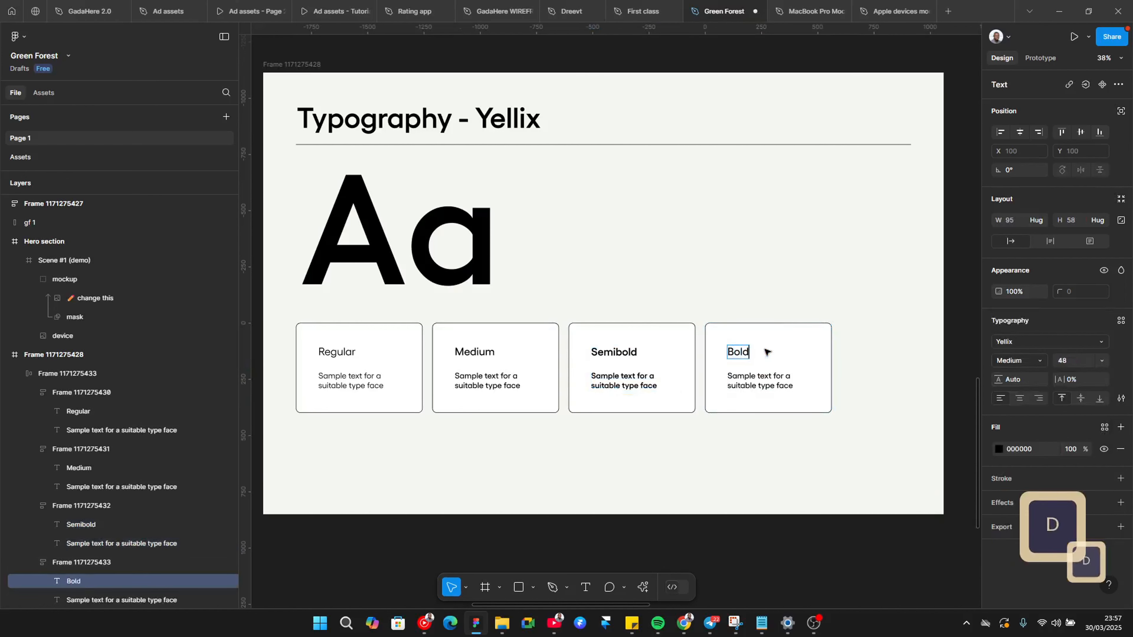
pyautogui.press('Escape')
pyautogui.keyDown('ctrl'); pyautogui.click(755, 398); pyautogui.keyUp('ctrl')
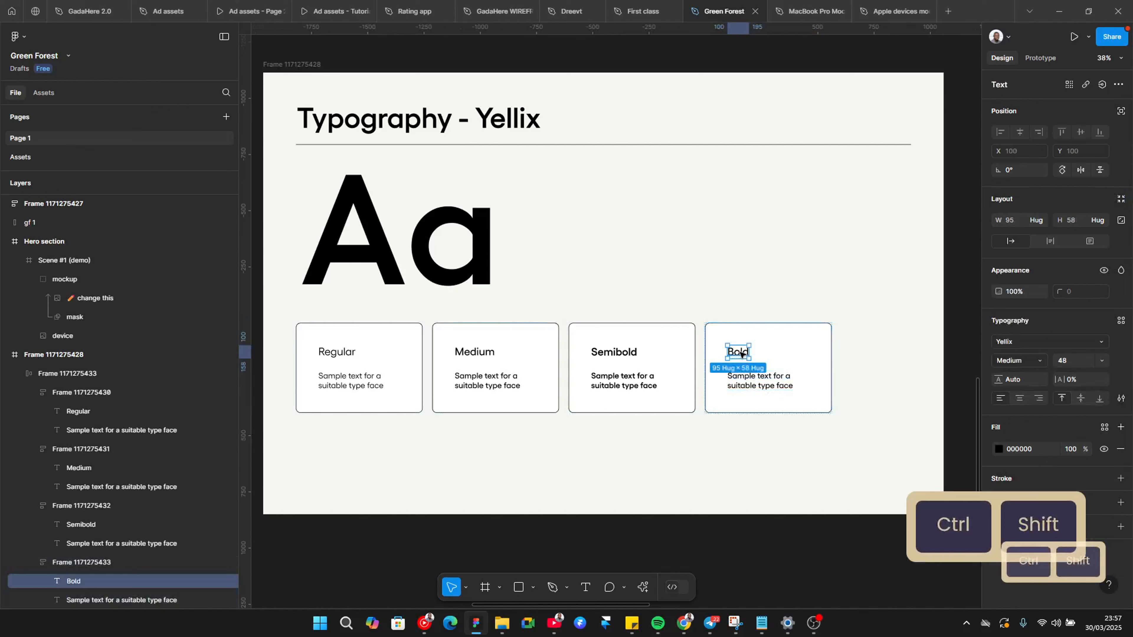
pyautogui.keyDown('ctrl'); pyautogui.keyDown('shift'); pyautogui.click(759, 381); pyautogui.keyUp('shift'); pyautogui.keyUp('ctrl')
pyautogui.click(1029, 355)
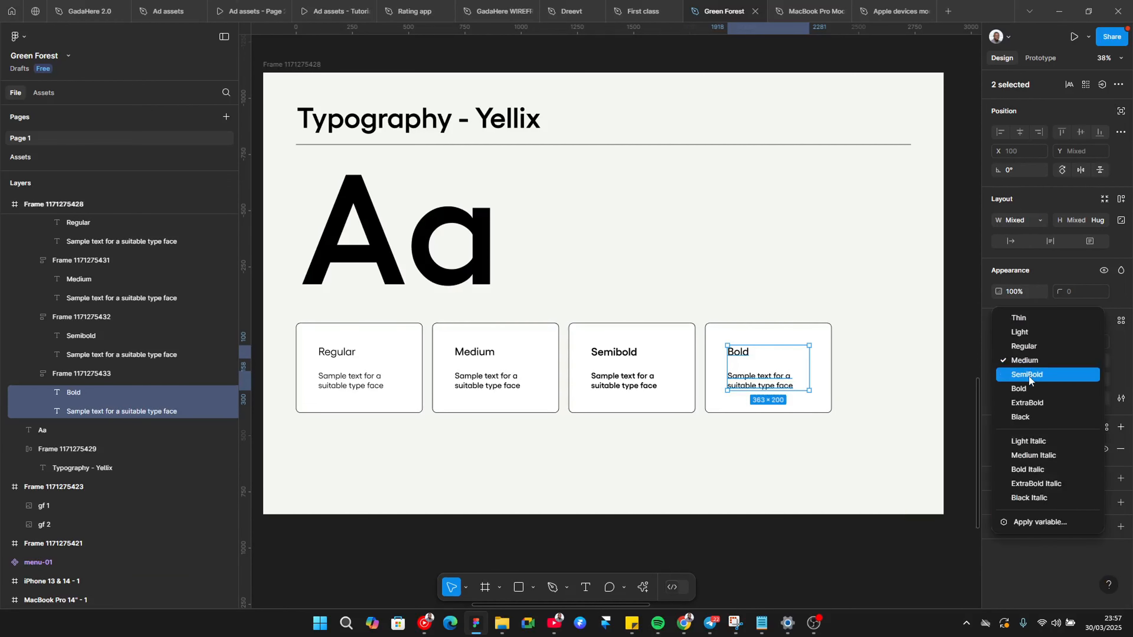
pyautogui.click(1029, 387)
pyautogui.press('Escape')
# Shift the card row to about X 266 and undo the last move
pyautogui.scroll(-1, 466, 393)
pyautogui.scroll(-1, 464, 392)
pyautogui.scroll(1, 394, 362)
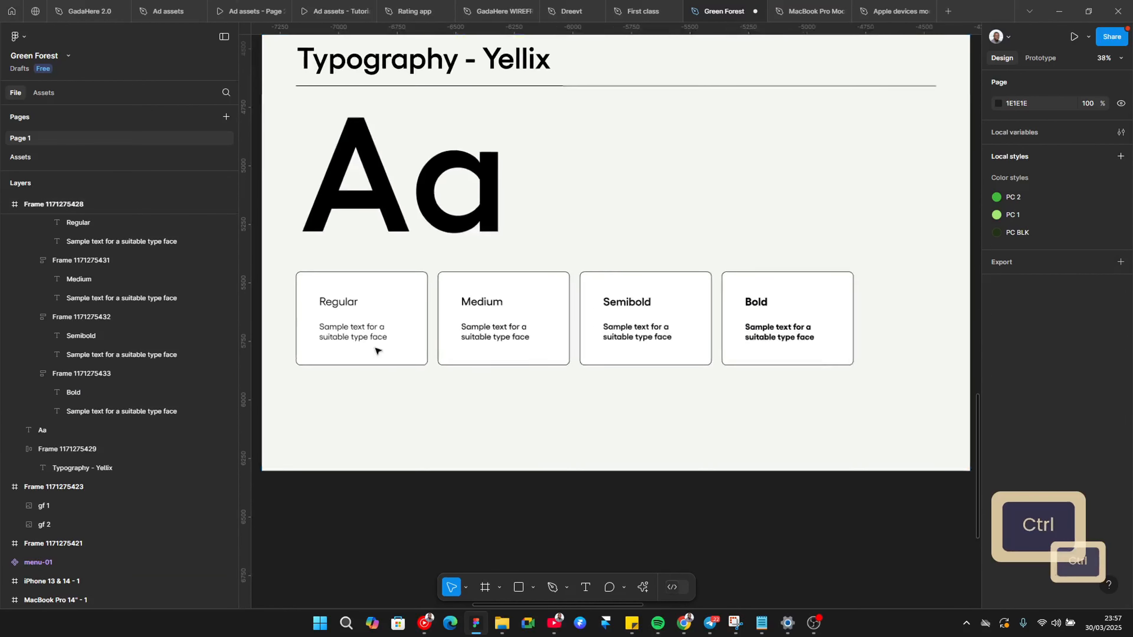
pyautogui.click(584, 326)
pyautogui.moveTo(558, 325); pyautogui.dragTo(561, 354)
pyautogui.hotkey('ctrl', 'z')
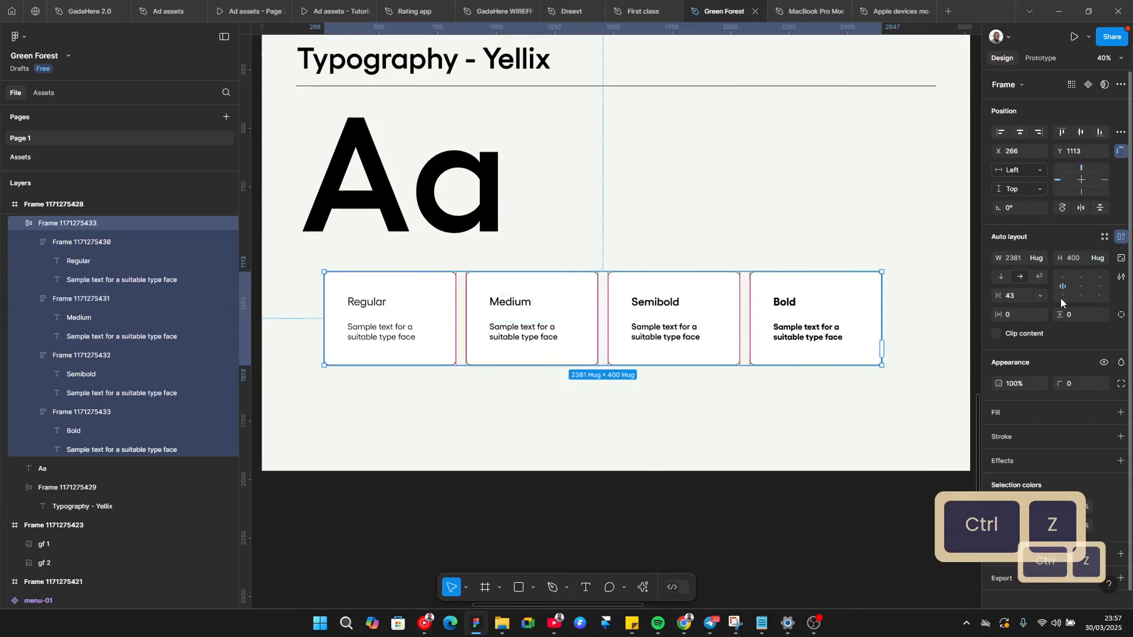
# Increase the gap between the four cards in the auto layout row to 95
pyautogui.press('shift')
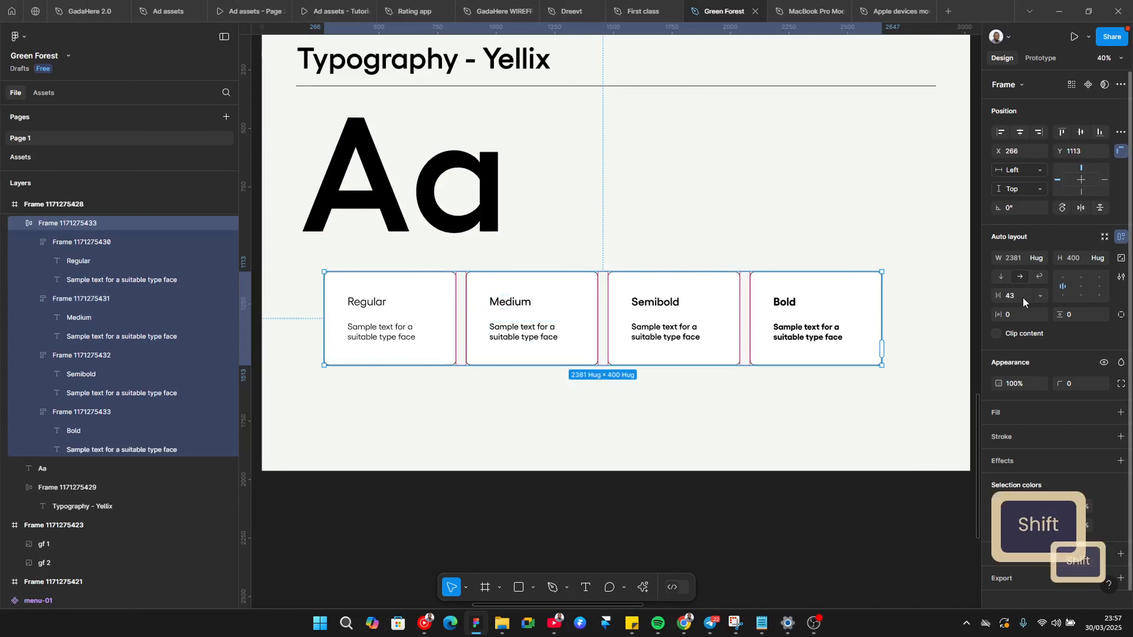
pyautogui.click(1022, 297)
pyautogui.hotkey('shift', 'Up')
pyautogui.hotkey('shift', 'Up')
pyautogui.hotkey('shift', 'Up')
pyautogui.hotkey('shift', 'Up')
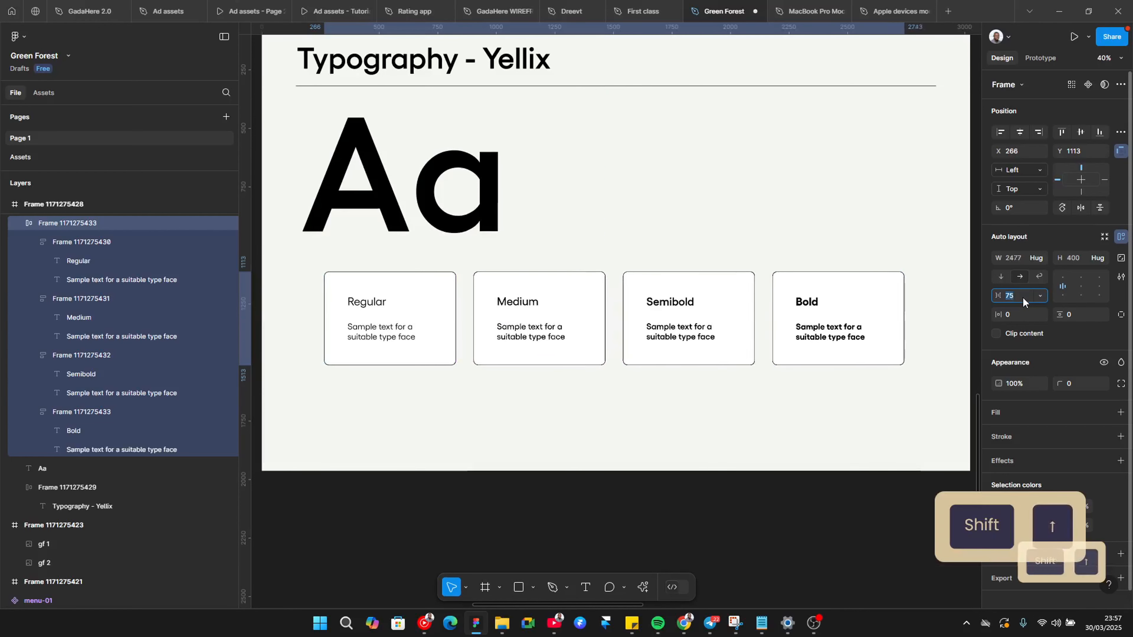
pyautogui.hotkey('shift', 'Up')
pyautogui.hotkey('shift', 'Up')
# Align the card row with the large Aa at X 167.5, and move both down so the Aa sits at Y 346
pyautogui.scroll(-2, 538, 348)
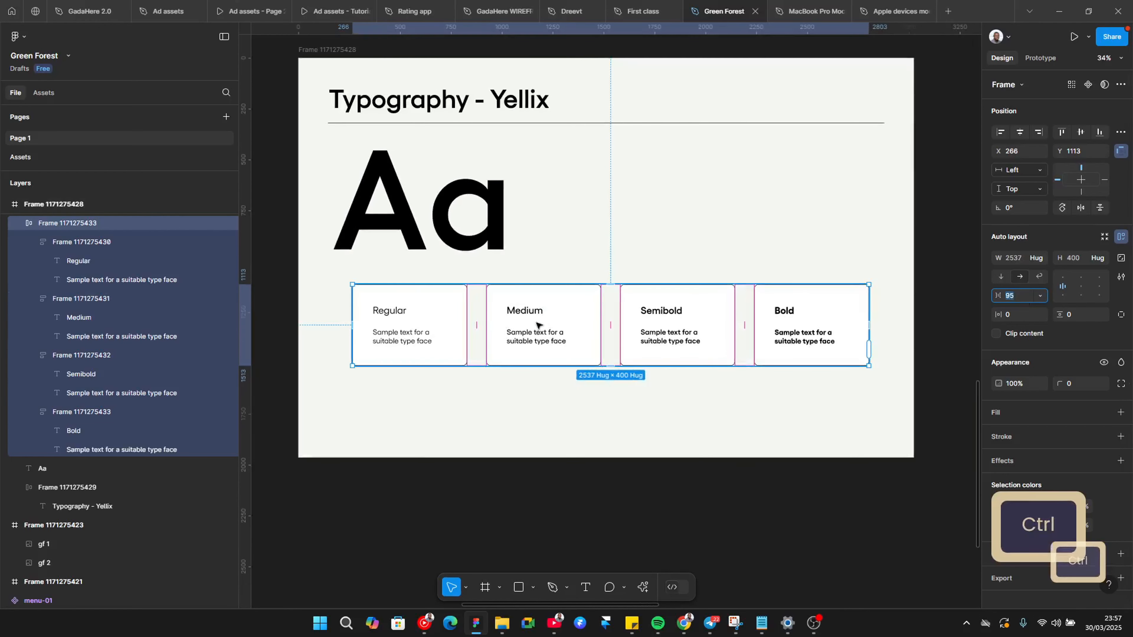
pyautogui.moveTo(537, 324); pyautogui.dragTo(518, 352)
pyautogui.click(481, 263)
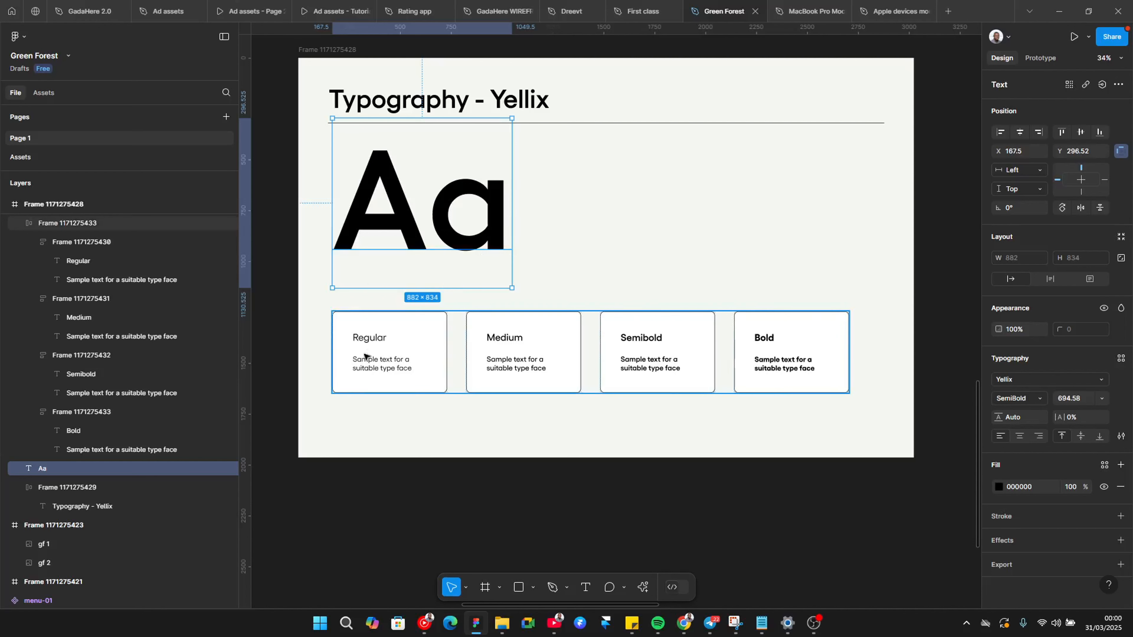
pyautogui.keyDown('shift'); pyautogui.click(446, 339); pyautogui.keyUp('shift')
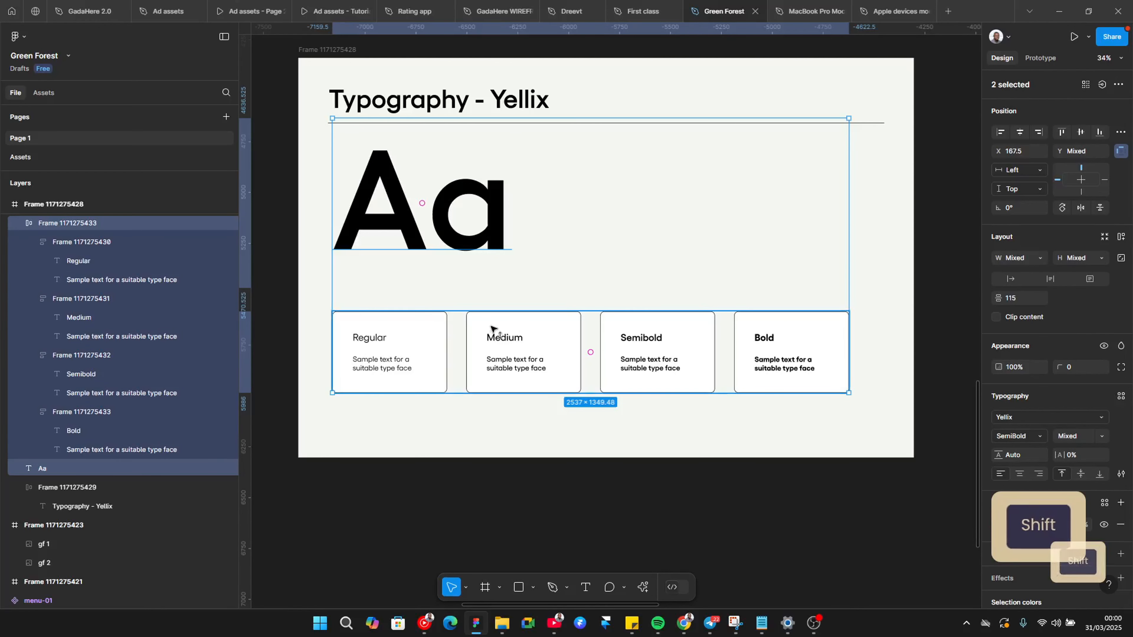
pyautogui.moveTo(490, 337); pyautogui.dragTo(494, 332)
# Duplicate the large Aa to its right and scale the copy up to about 1713 × 1621 at X 1335, Y 141
pyautogui.click(499, 228)
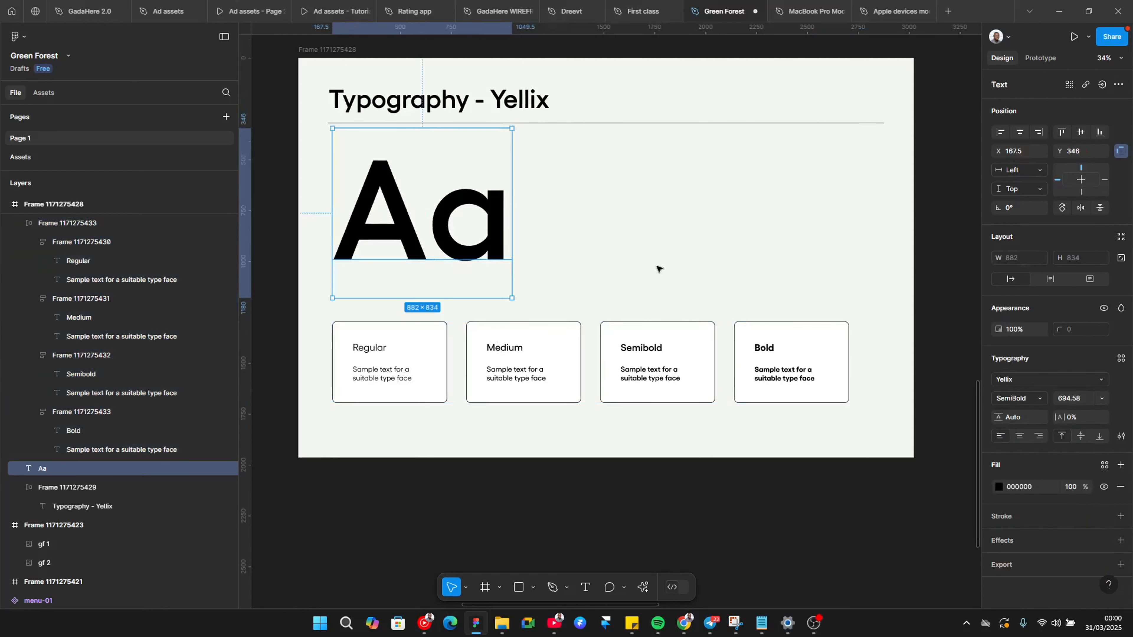
pyautogui.moveTo(489, 253); pyautogui.dragTo(813, 255)
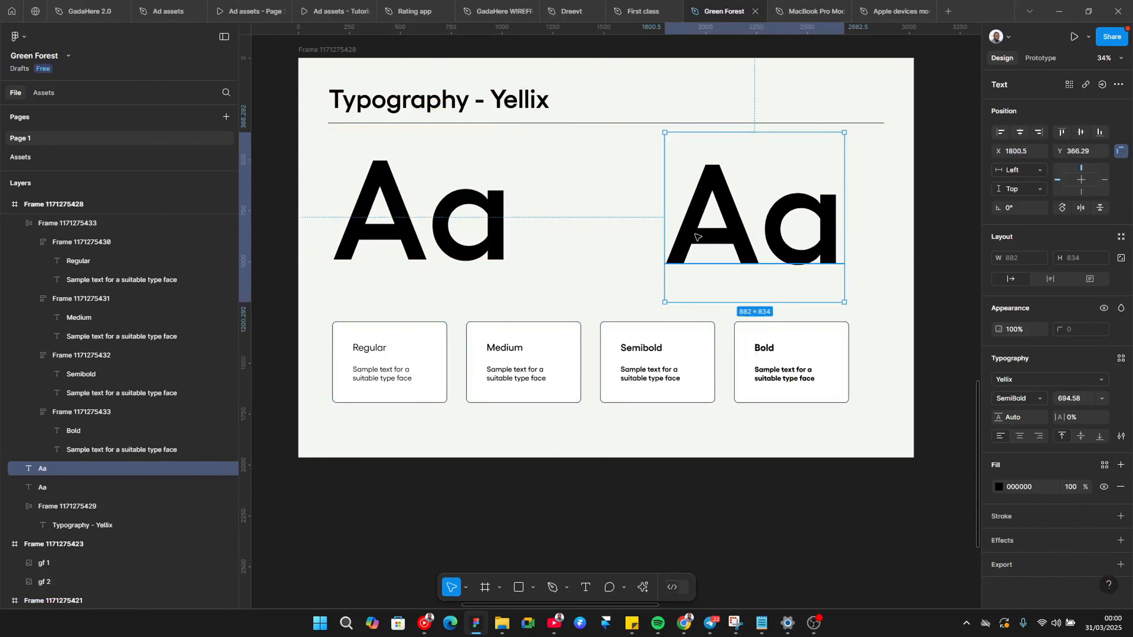
pyautogui.press('k')
pyautogui.moveTo(664, 252); pyautogui.dragTo(539, 313)
pyautogui.moveTo(694, 238); pyautogui.dragTo(724, 303)
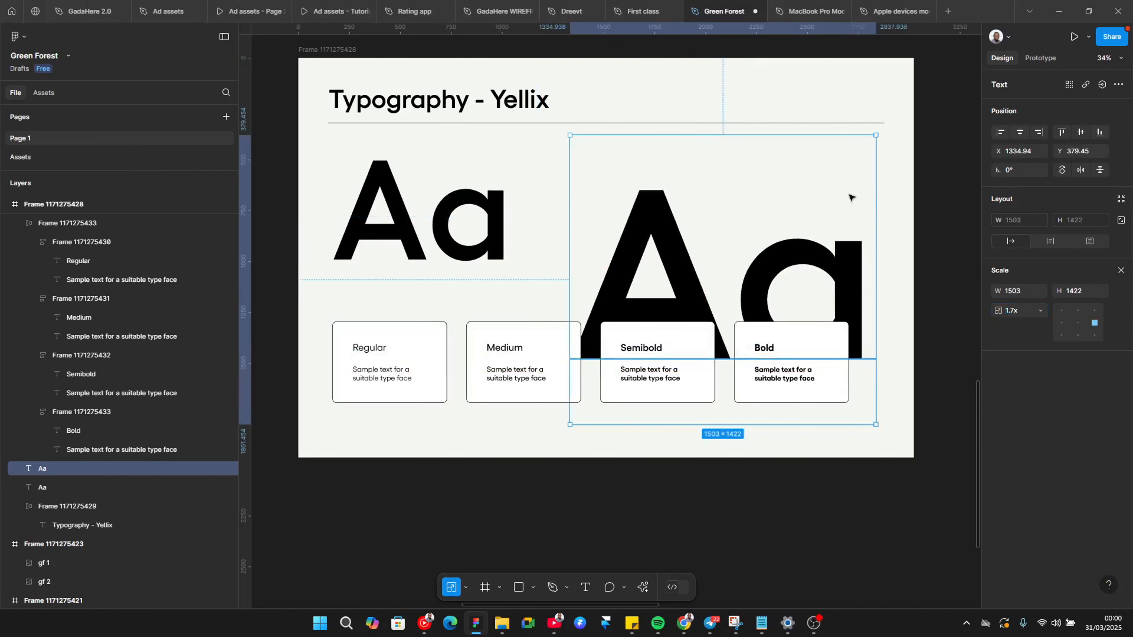
pyautogui.moveTo(876, 164); pyautogui.dragTo(917, 165)
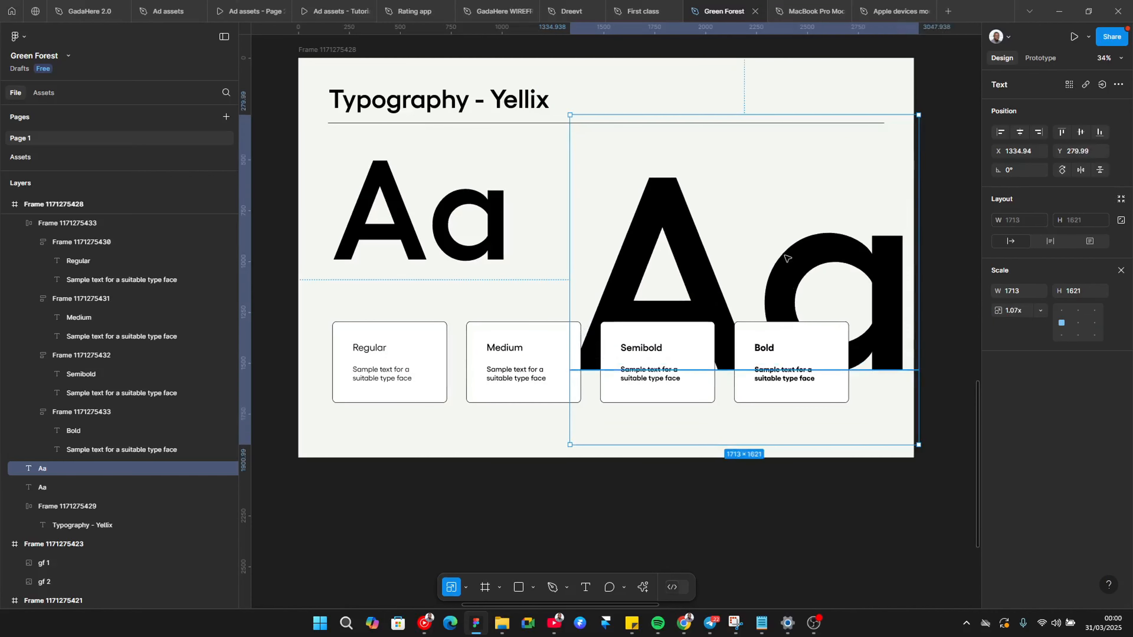
pyautogui.moveTo(785, 271); pyautogui.dragTo(785, 242)
# Swap the enlarged Aa copy's fill for a stroke and move it to about X 1288.5, Y 170
pyautogui.doubleClick(729, 268)
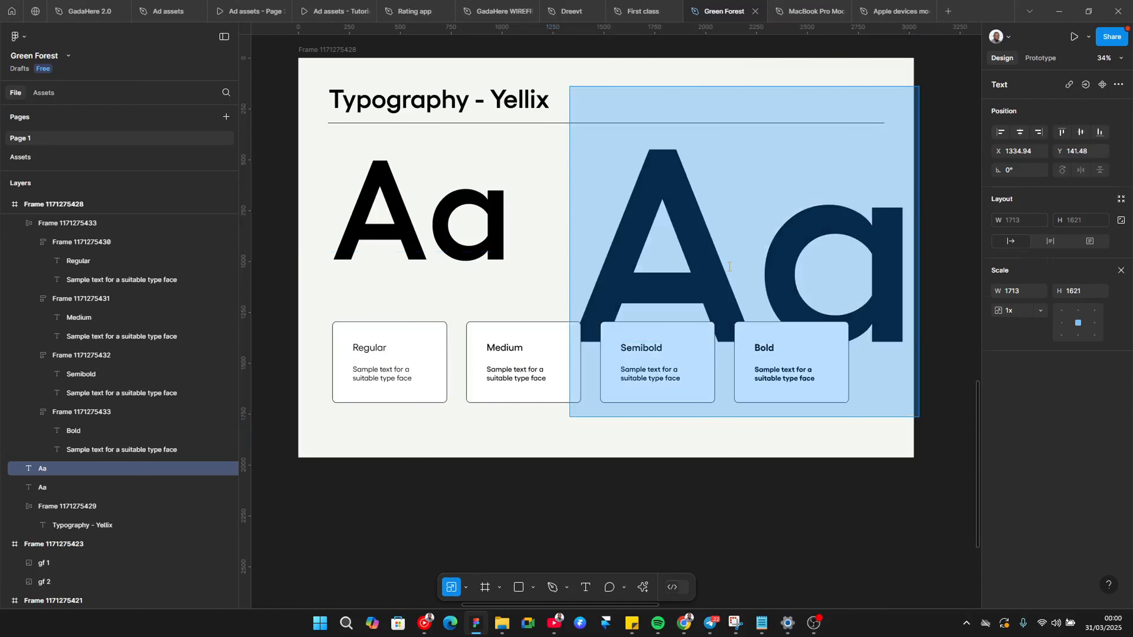
pyautogui.press('Escape')
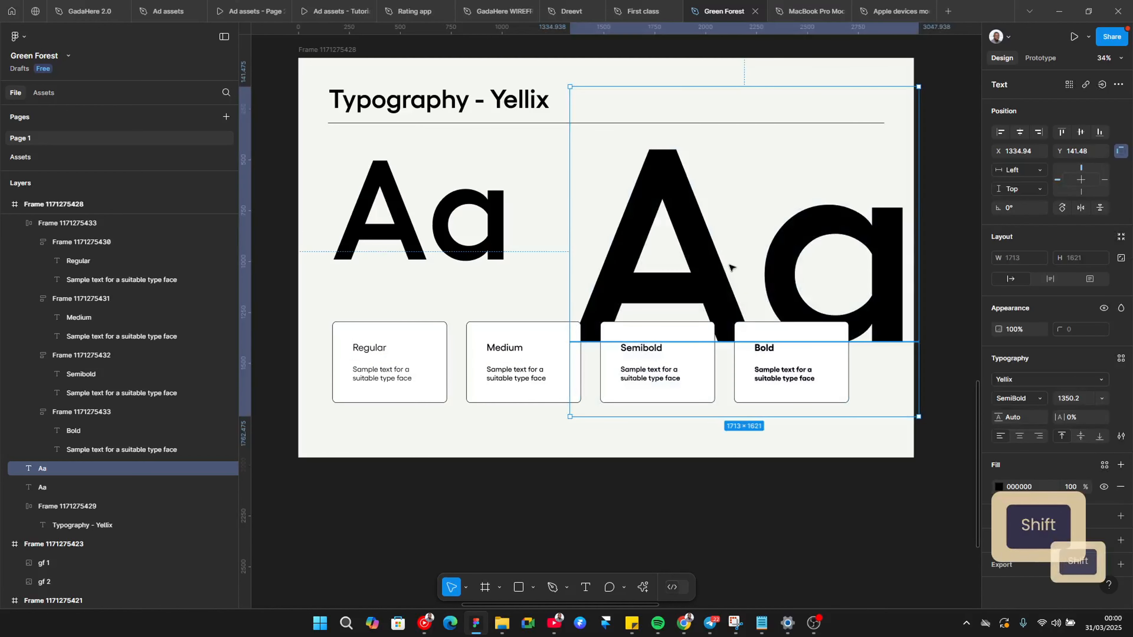
pyautogui.hotkey('shift', 'x')
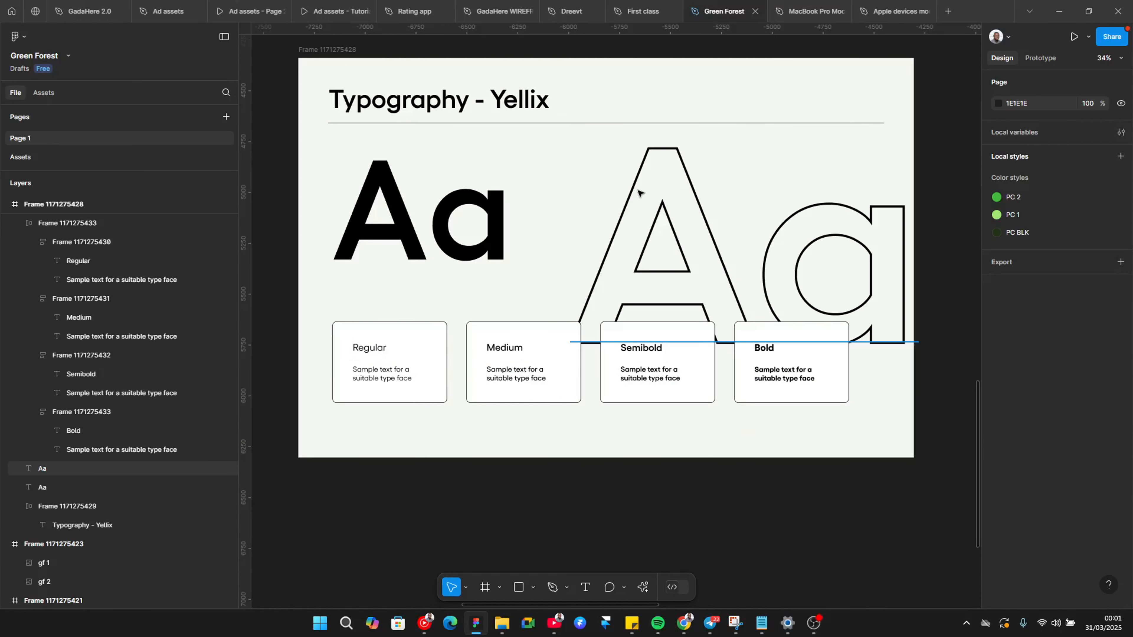
pyautogui.click(704, 307)
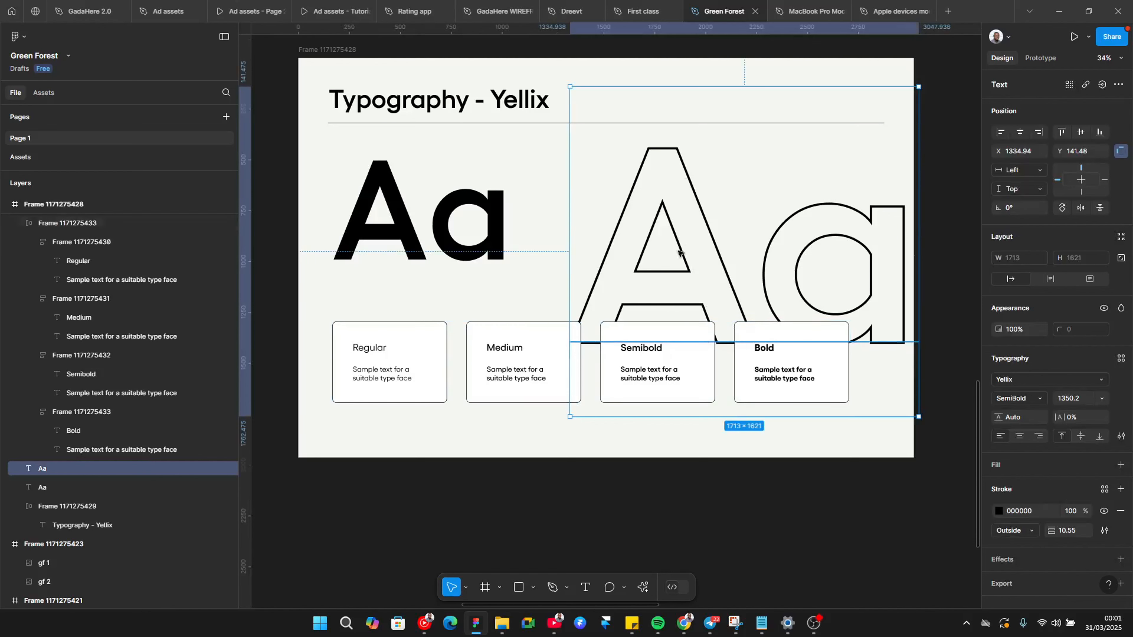
pyautogui.moveTo(801, 296); pyautogui.dragTo(792, 301)
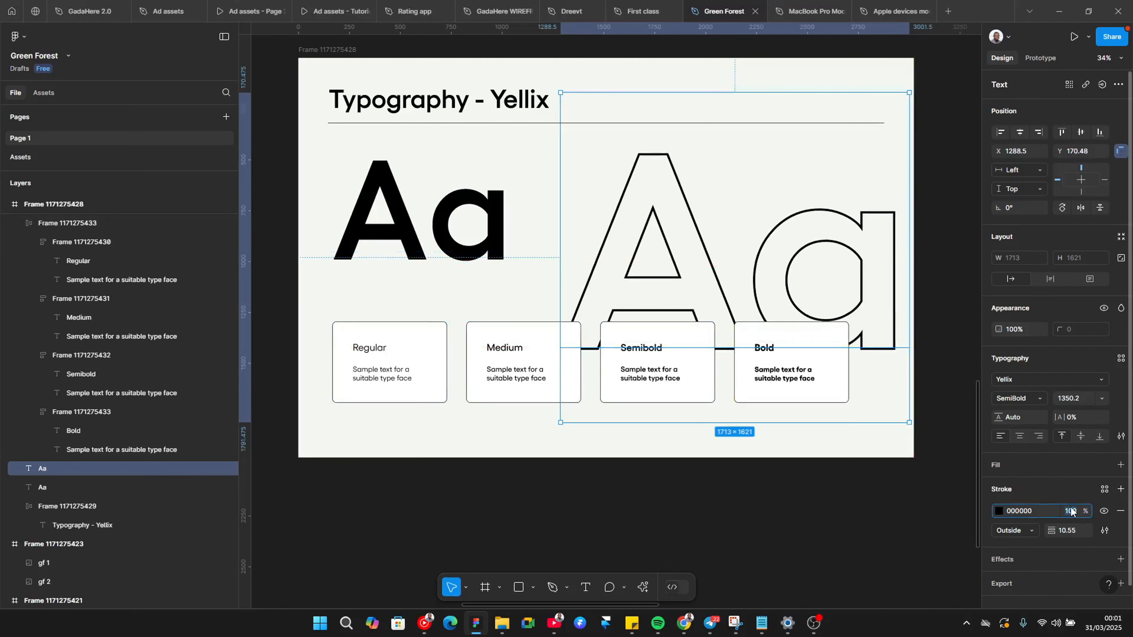
# Lower the outlined Aa's stroke opacity to 10% and deselect it
pyautogui.write('20')
pyautogui.press('Return')
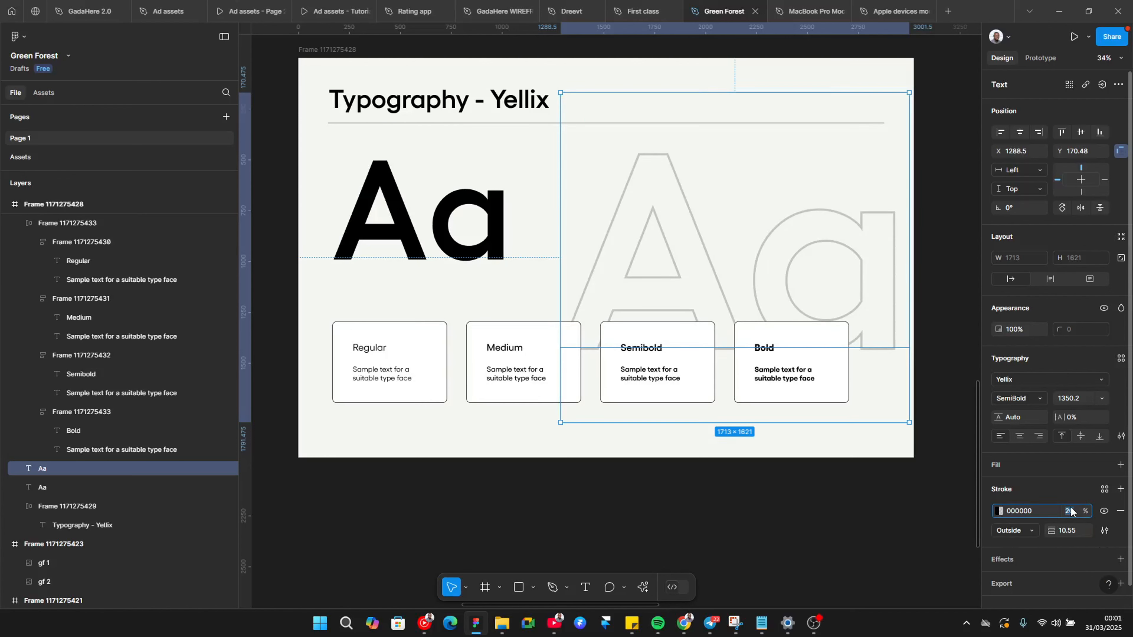
pyautogui.write('10')
pyautogui.press('Return')
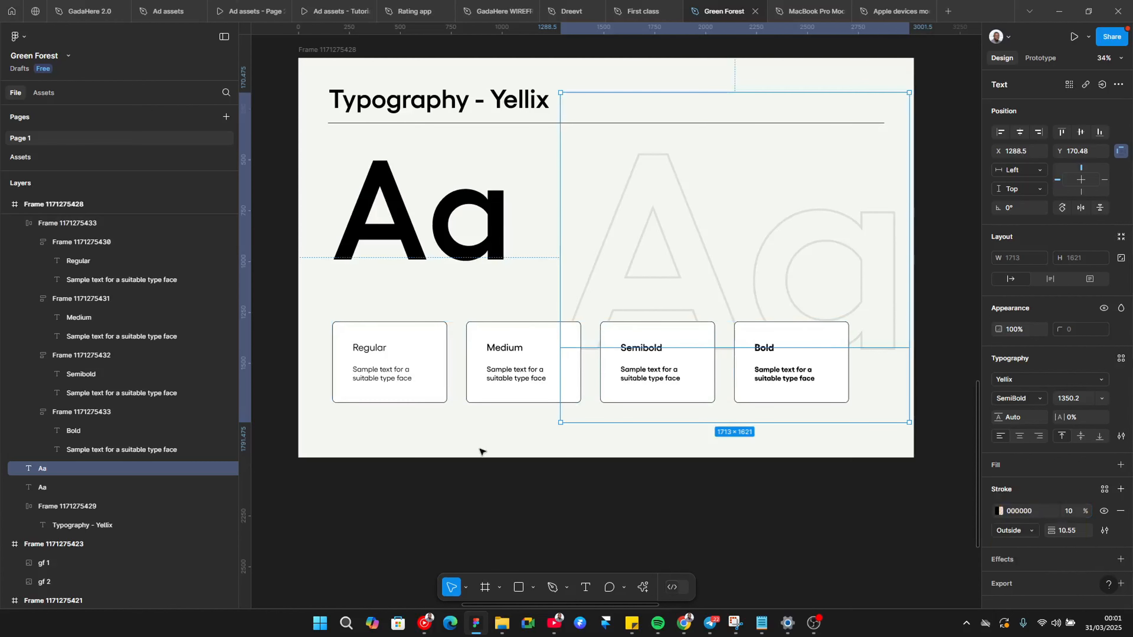
pyautogui.click(464, 500)
pyautogui.keyDown('ctrl'); pyautogui.scroll(1, 685, 322); pyautogui.keyUp('ctrl')
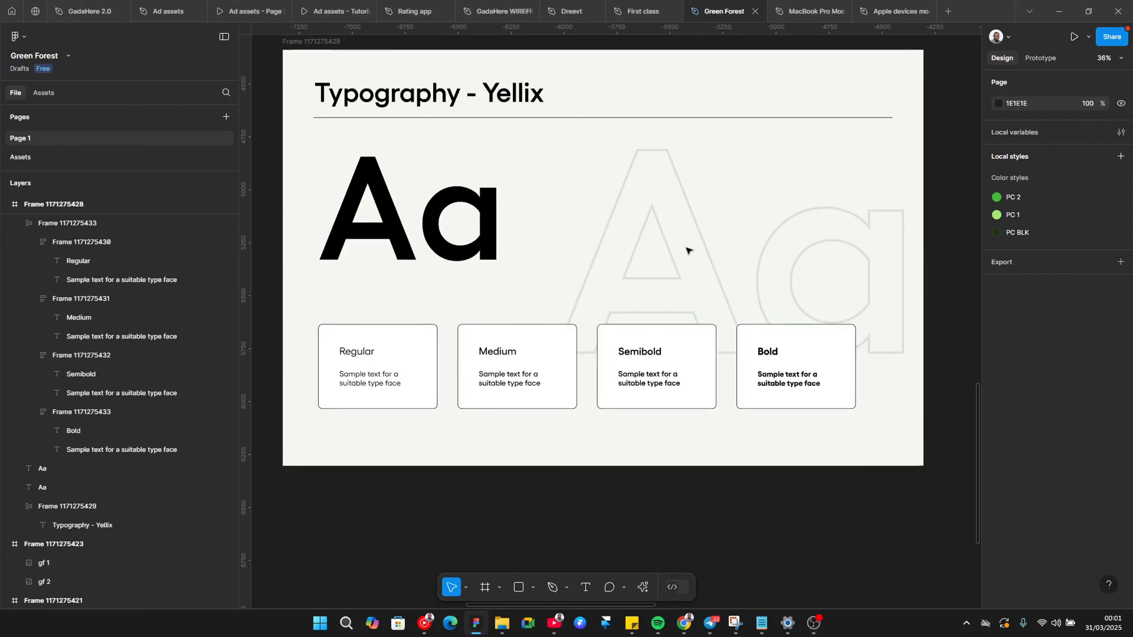
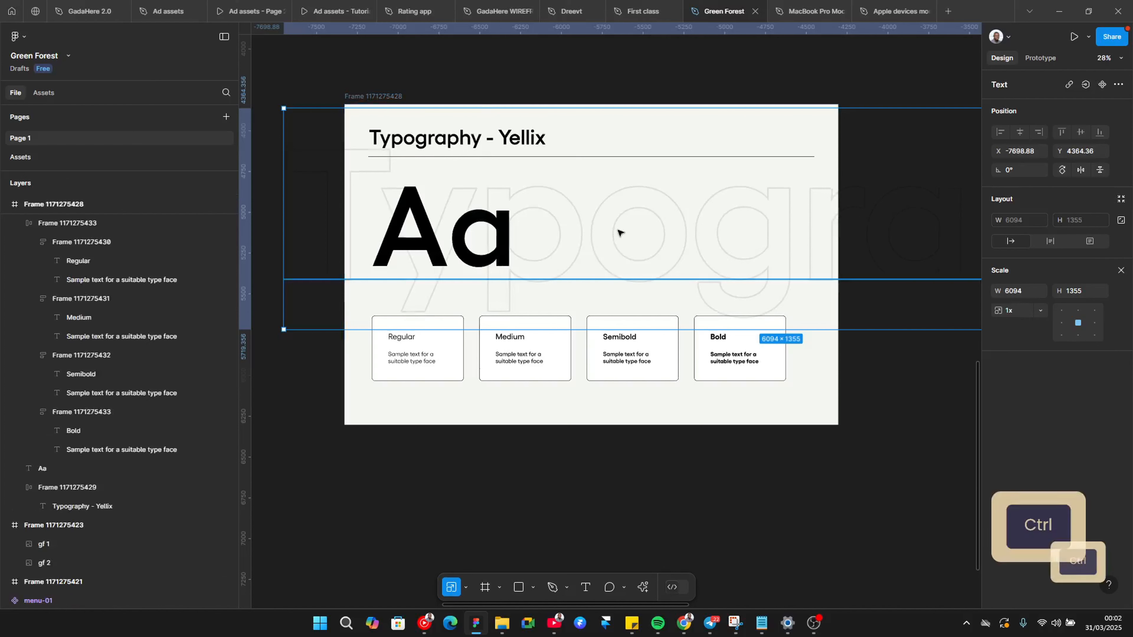
# Cut the oversized outlined Typography text, paste it into the typography frame and send it behind all other layers
pyautogui.hotkey('ctrl', 'x')
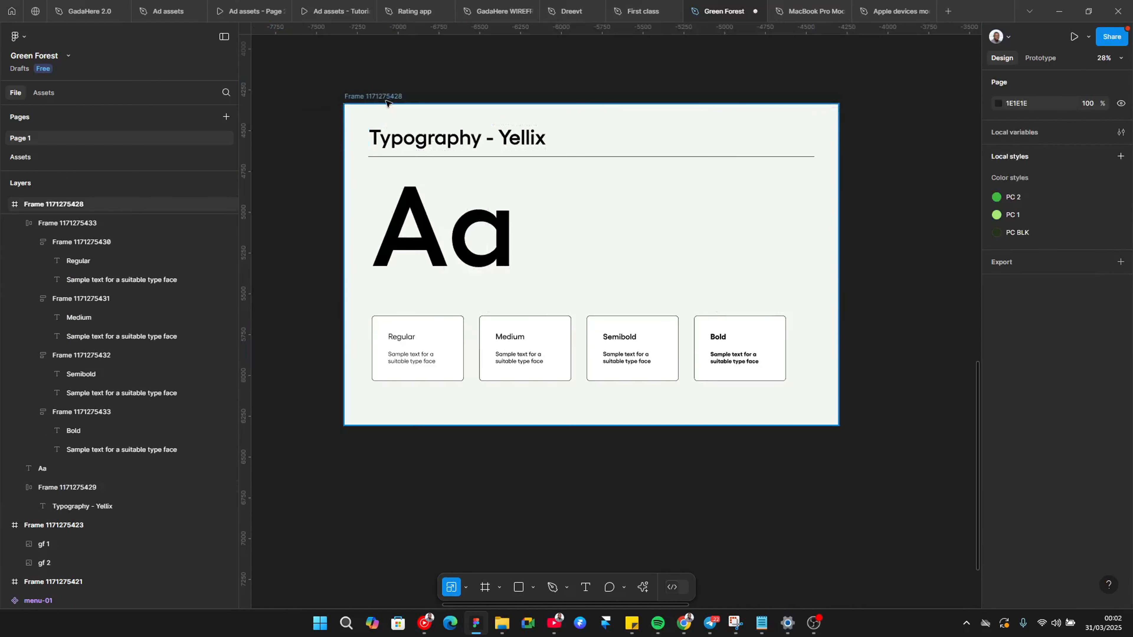
pyautogui.click(386, 102)
pyautogui.hotkey('ctrl', 'v')
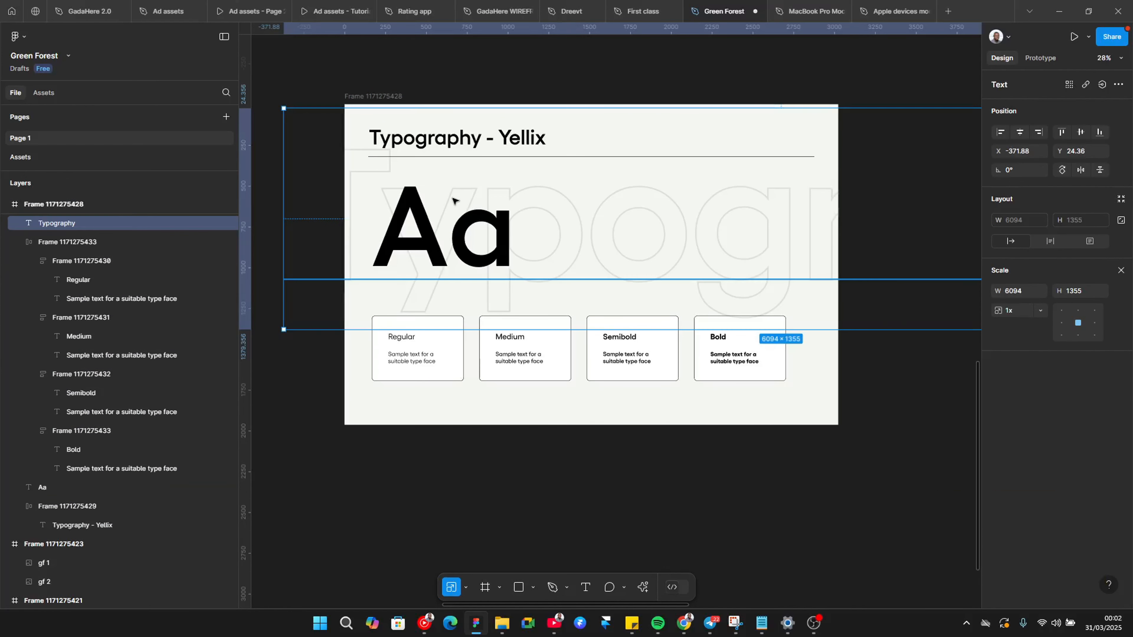
pyautogui.hotkey('ctrl', 'shift', '[')
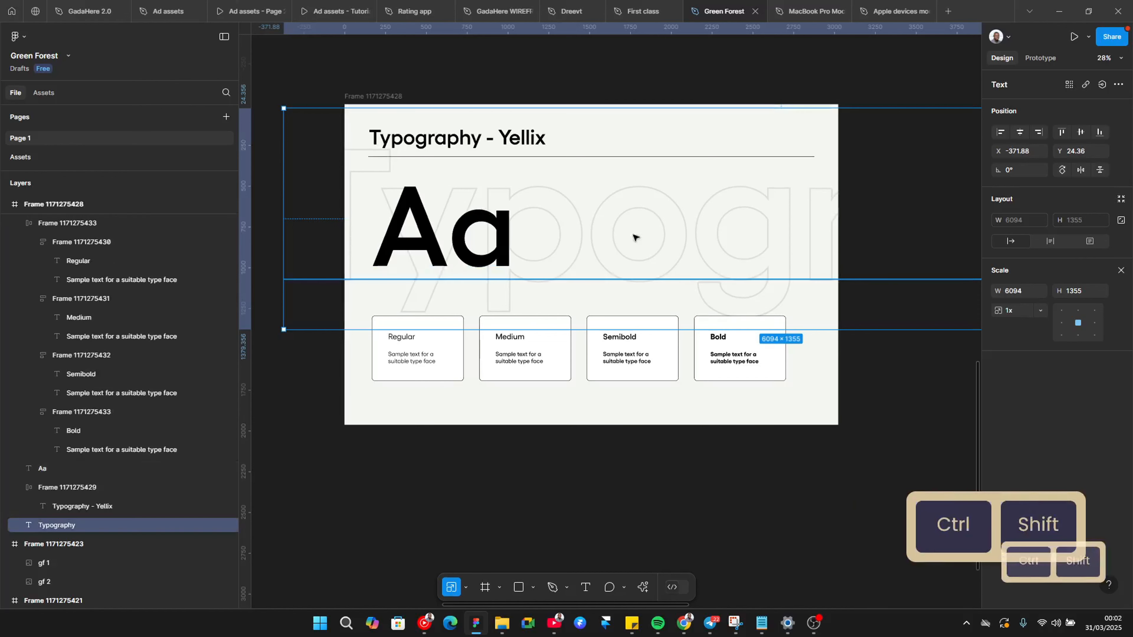
# Reposition the outlined Typography text to about X -6976, Y 4672
pyautogui.moveTo(798, 267); pyautogui.dragTo(819, 287)
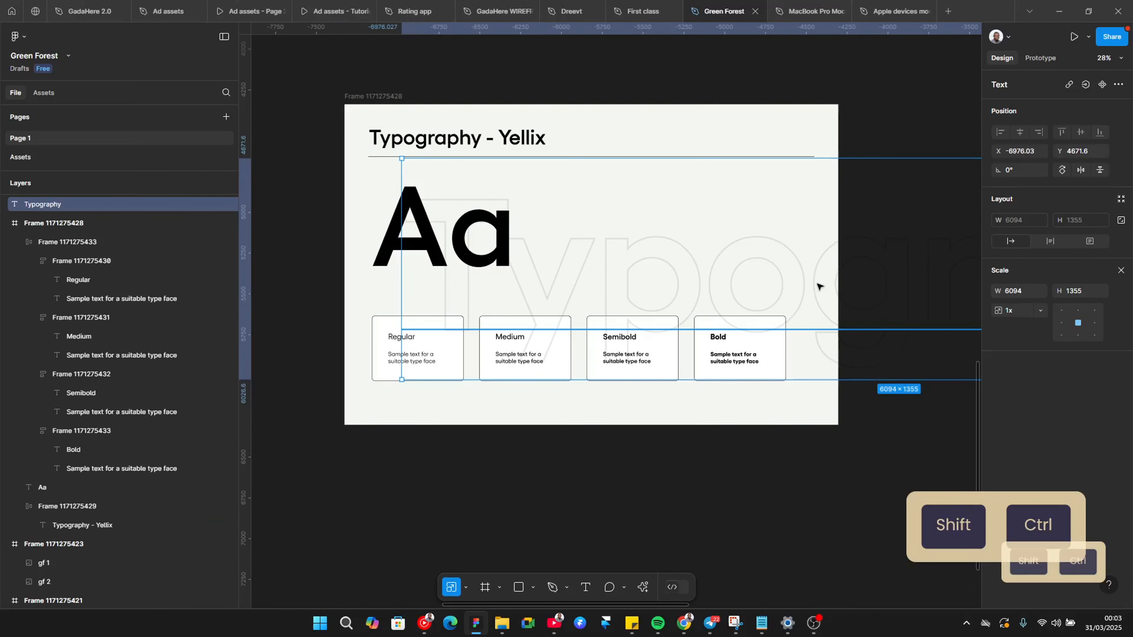
# Try sending the outlined Typography text to the back of the page, and bring it to the front again
pyautogui.hotkey('ctrl', 'shift', '[')
pyautogui.hotkey('ctrl', ']')
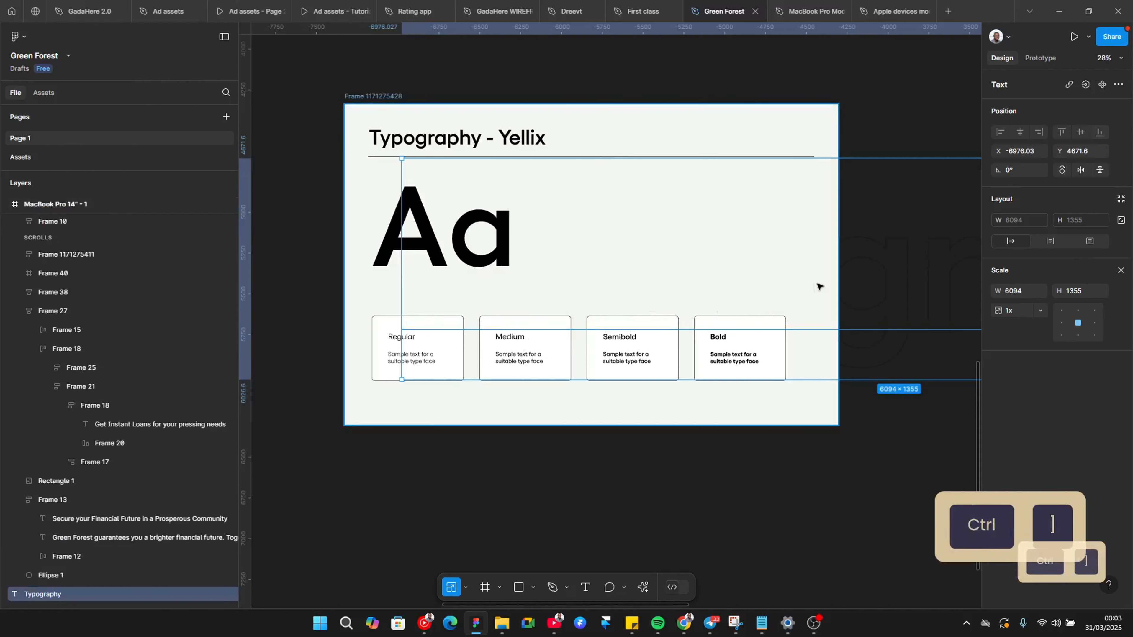
pyautogui.hotkey('ctrl', ']')
pyautogui.hotkey('ctrl', ']')
pyautogui.hotkey('ctrl', ']')
pyautogui.hotkey('ctrl', ']')
pyautogui.hotkey('ctrl', 'shift', ']')
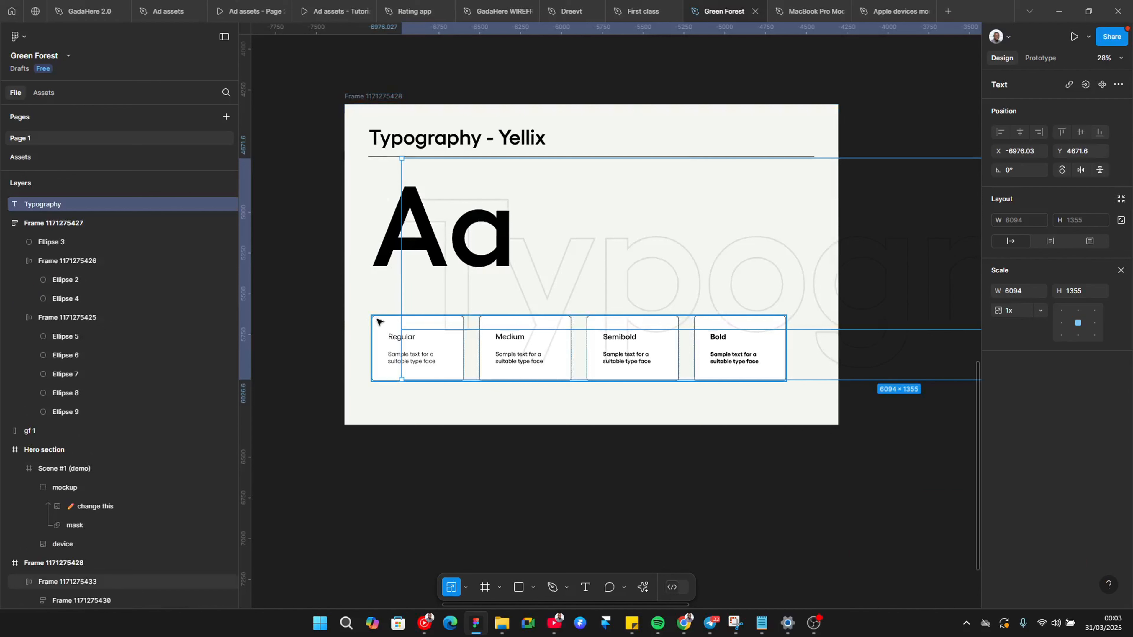
pyautogui.hotkey('ctrl', 'shift')
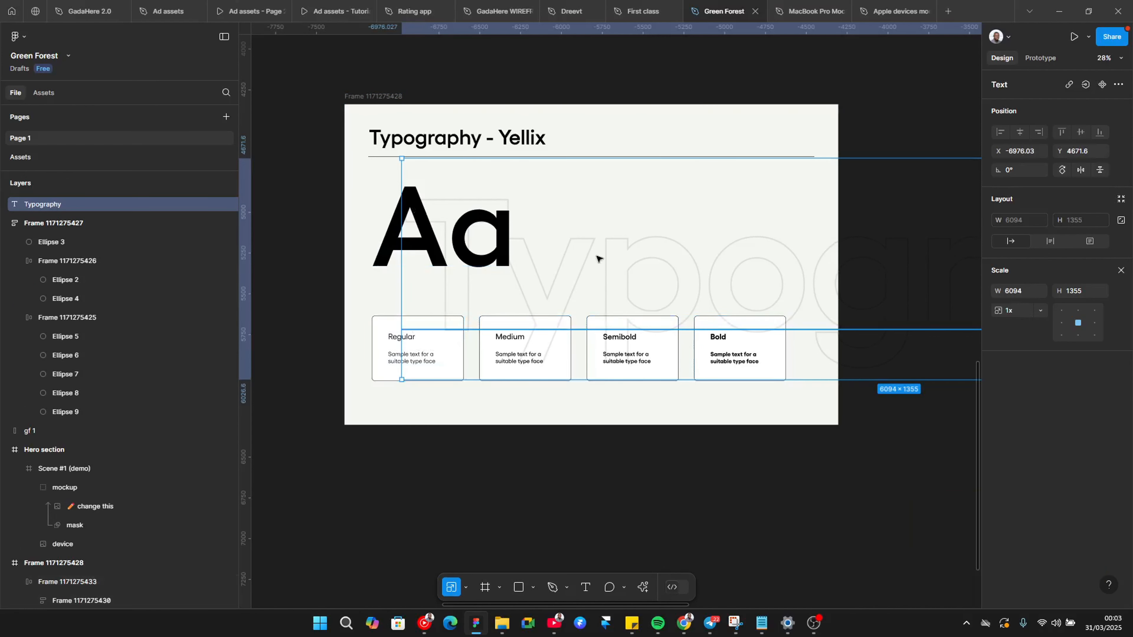
# Nest the outlined Typography text inside the typography frame at about X 215.5, Y 140.5 and send it behind the frame's other layers
pyautogui.moveTo(598, 258); pyautogui.dragTo(578, 499)
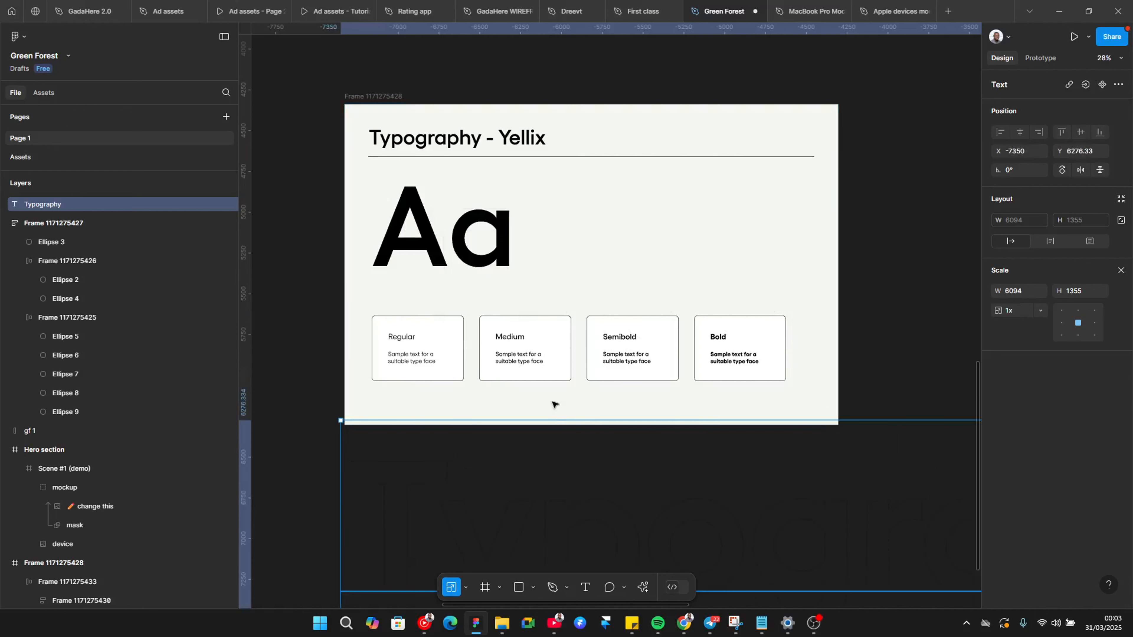
pyautogui.moveTo(552, 403); pyautogui.dragTo(615, 207)
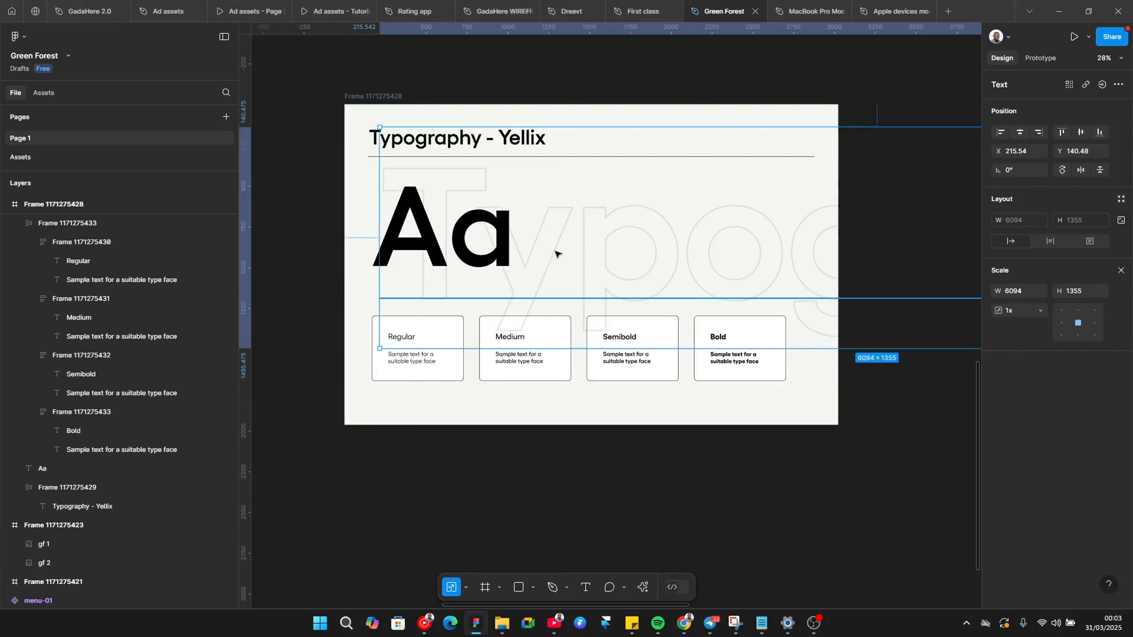
pyautogui.scroll(2, 110, 300)
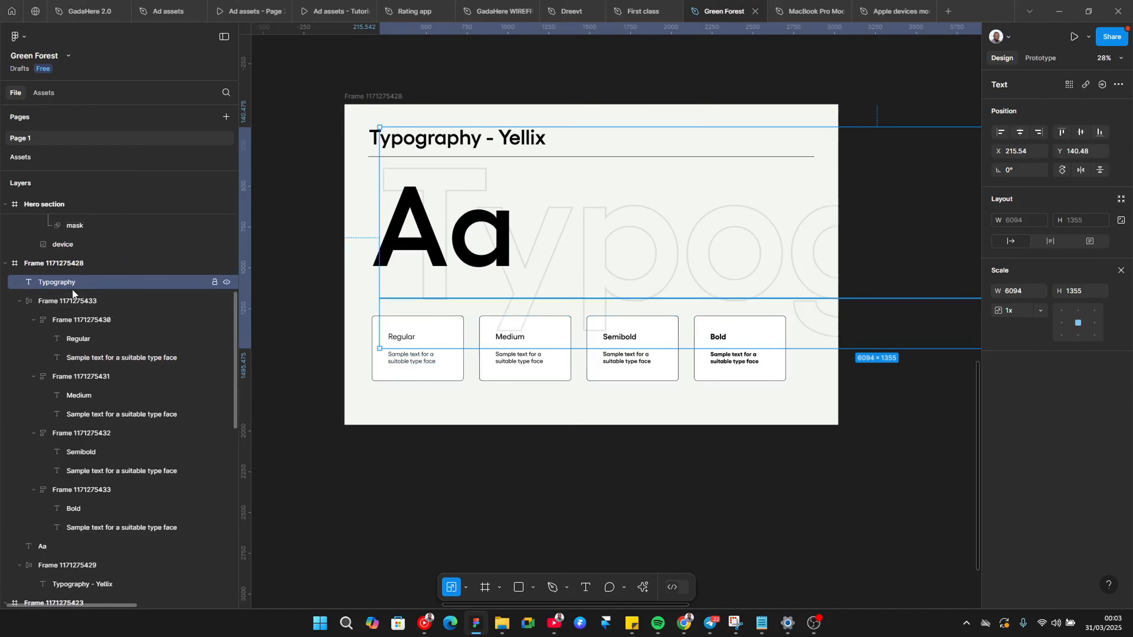
pyautogui.click(67, 262)
pyautogui.click(63, 281)
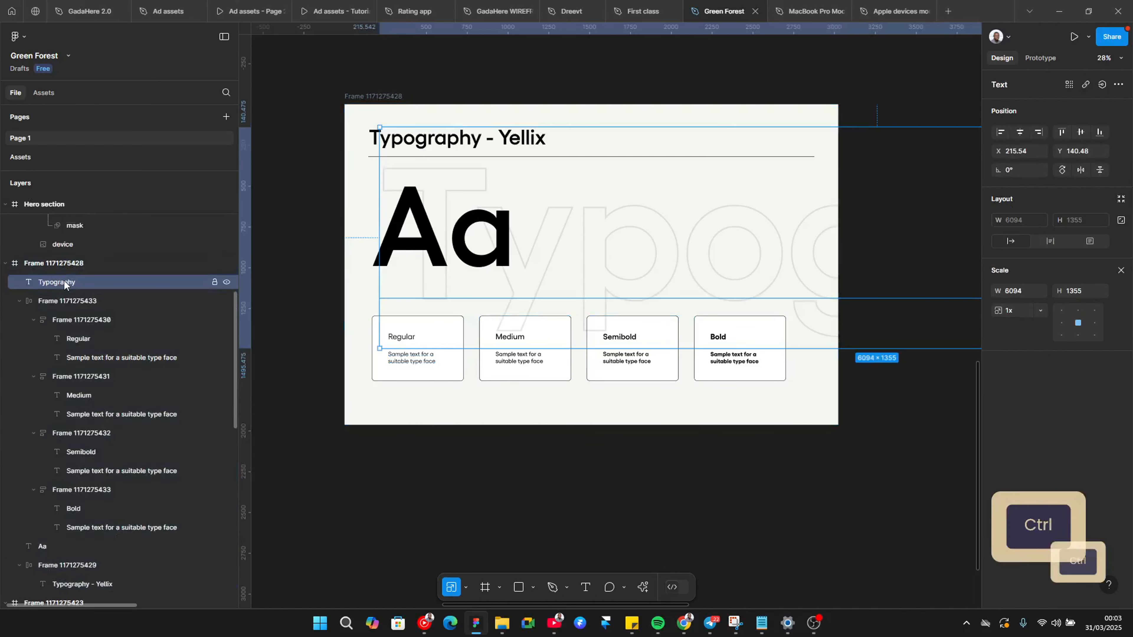
pyautogui.hotkey('ctrl', 'shift', '[')
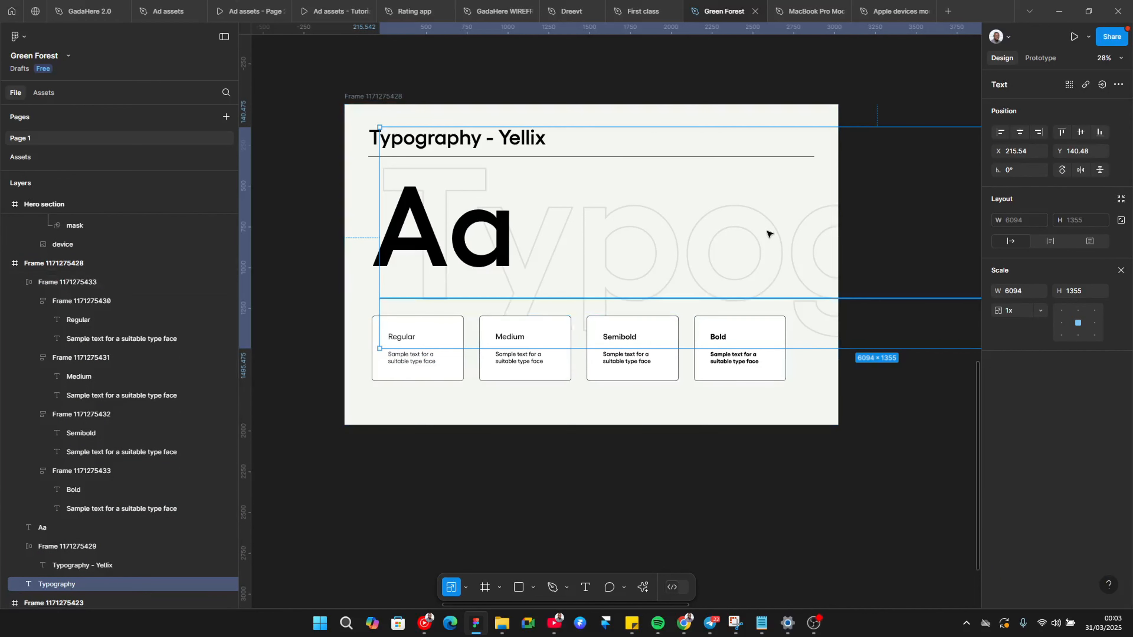
# Move the outlined Typography text up to about X 197.5, Y -31.8 and deselect it
pyautogui.moveTo(766, 233); pyautogui.dragTo(720, 225)
pyautogui.click(900, 462)
pyautogui.keyDown('ctrl'); pyautogui.click(715, 291); pyautogui.keyUp('ctrl')
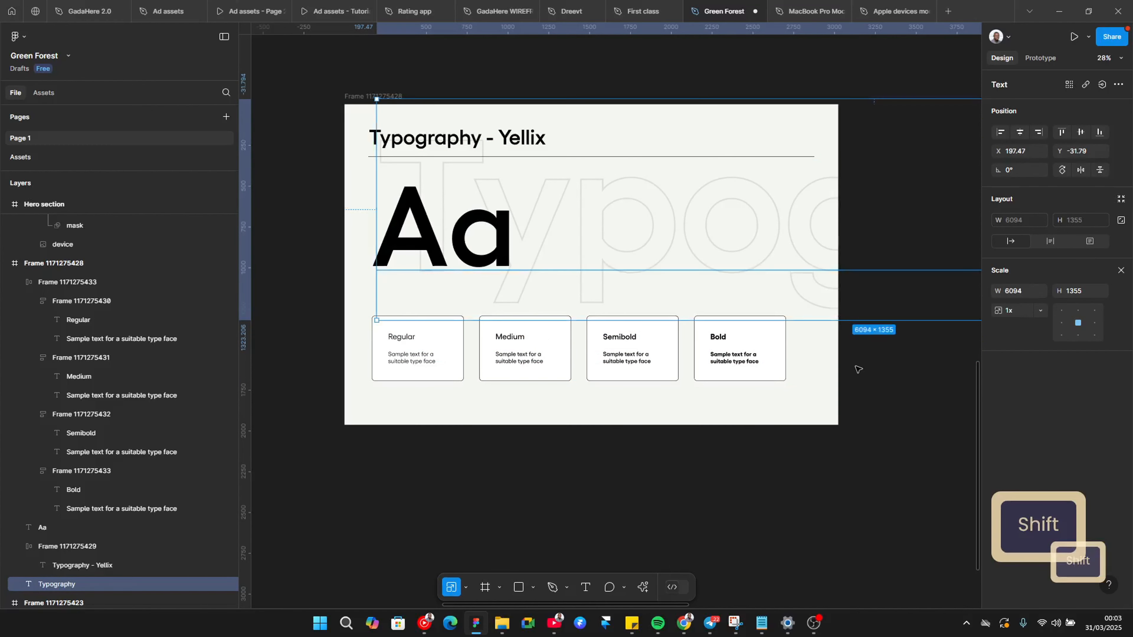
pyautogui.click(861, 408)
# Lower the outlined Typography text's stroke opacity to 6% and deselect it
pyautogui.scroll(-1, 361, 298)
pyautogui.scroll(-1, 355, 288)
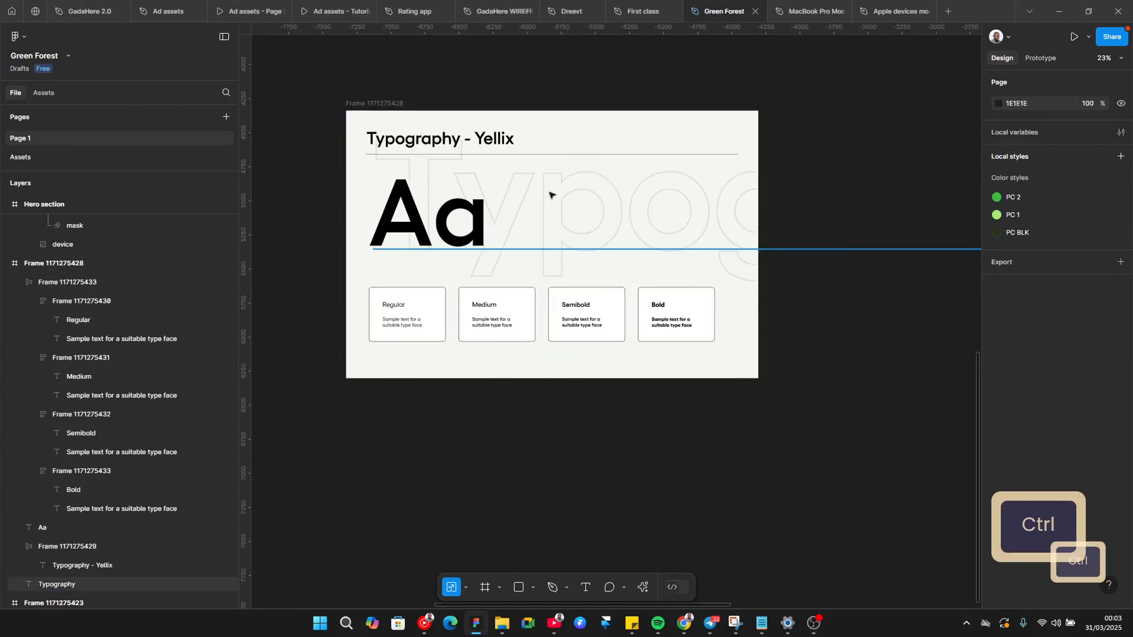
pyautogui.scroll(-2, 653, 354)
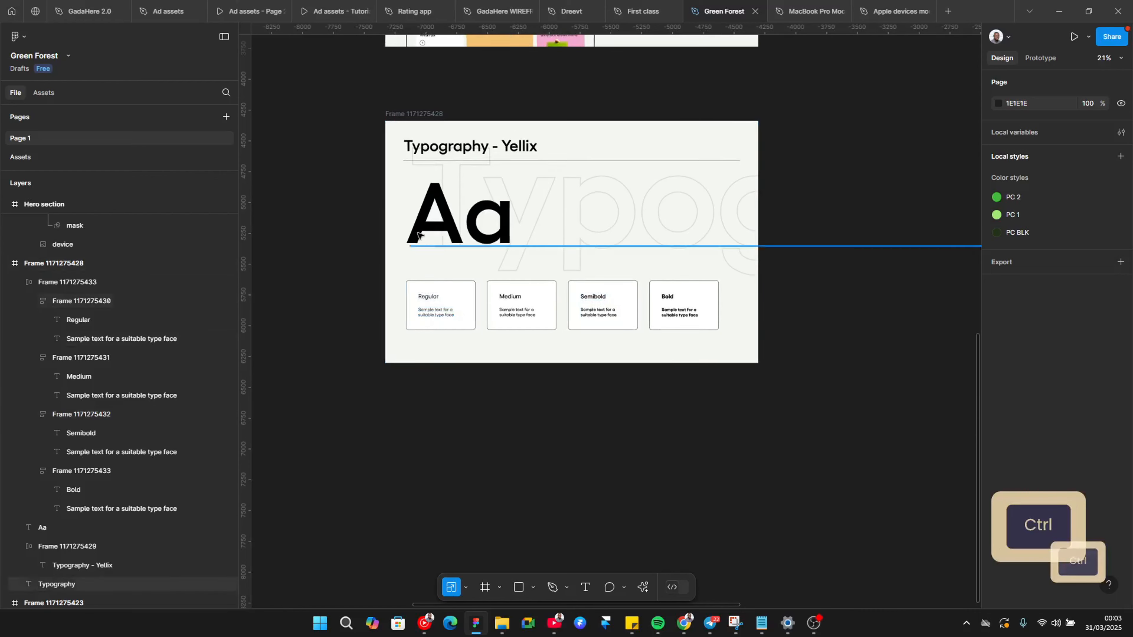
pyautogui.click(577, 269)
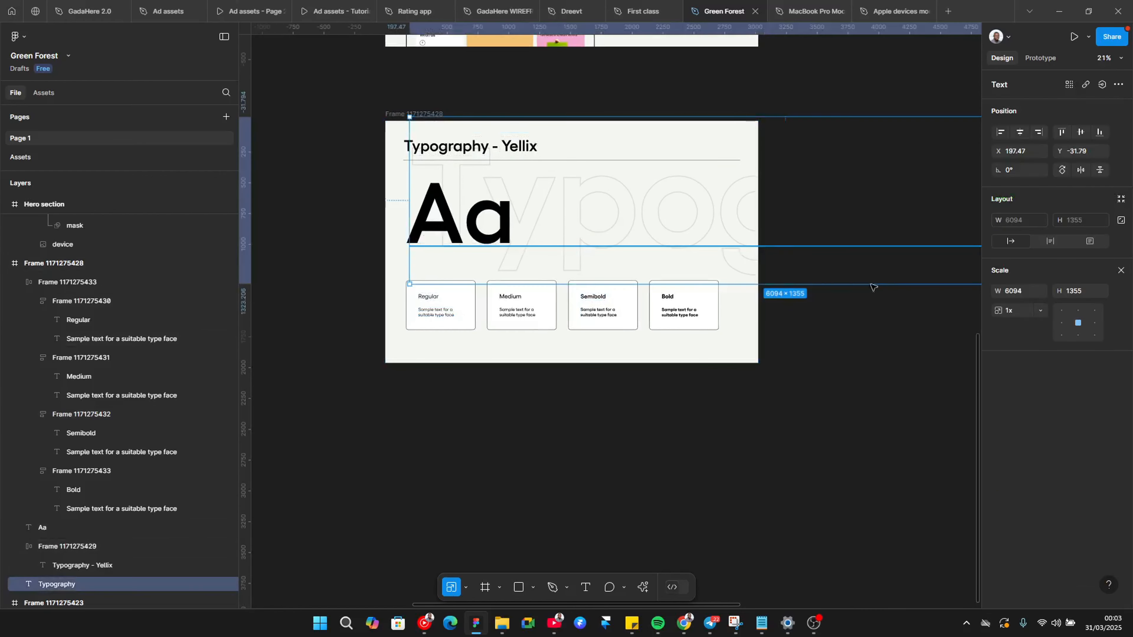
pyautogui.click(1118, 271)
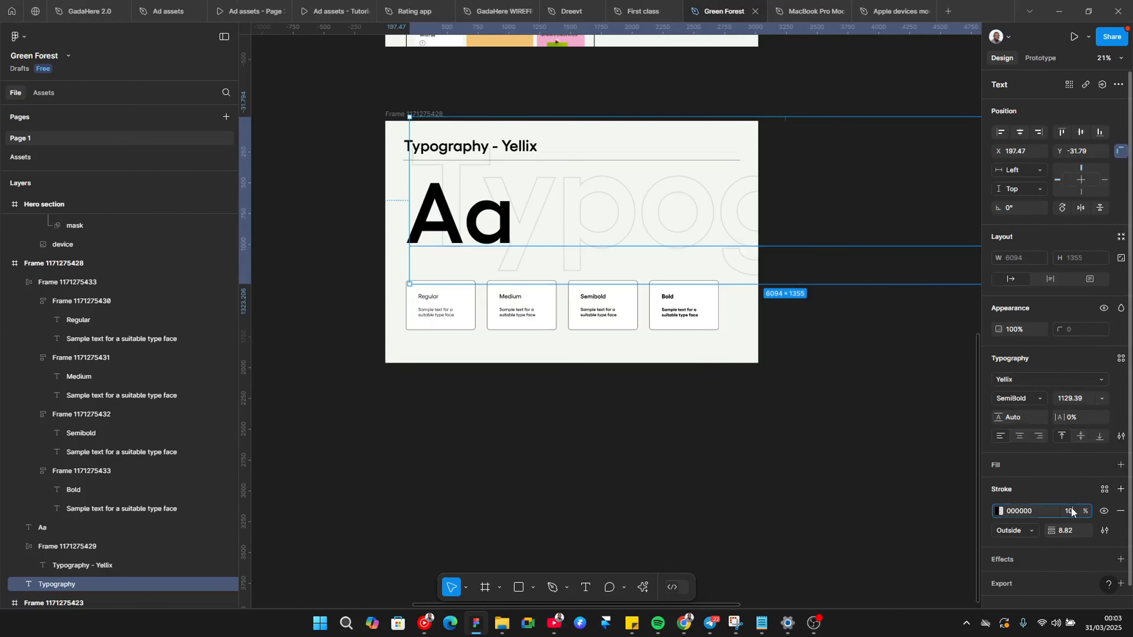
pyautogui.press('Down')
pyautogui.press('Down')
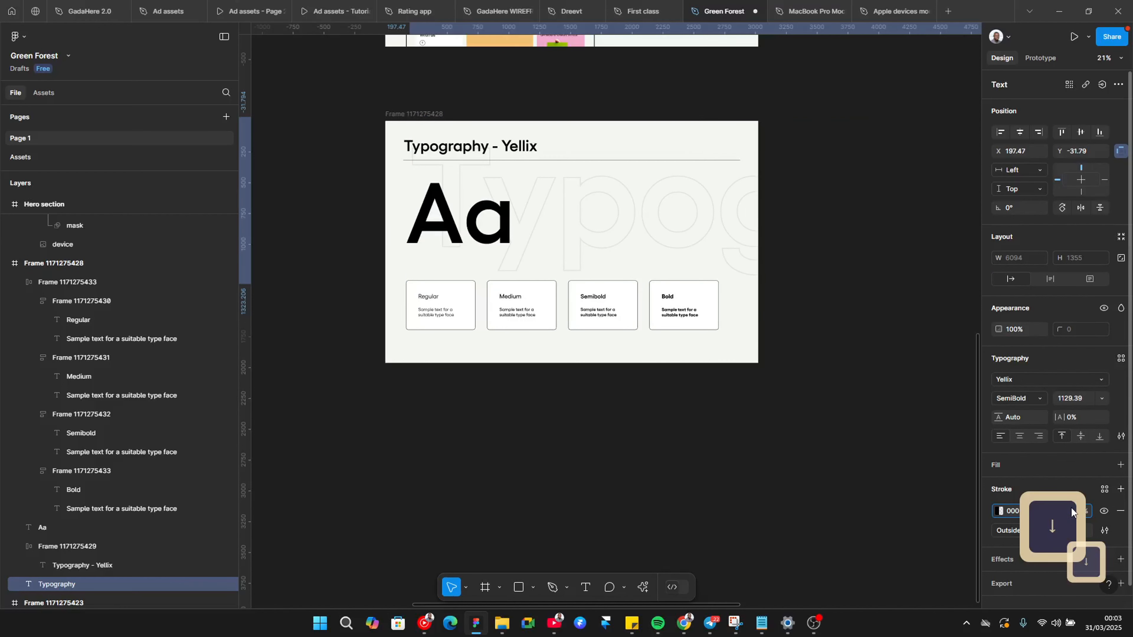
pyautogui.click(816, 440)
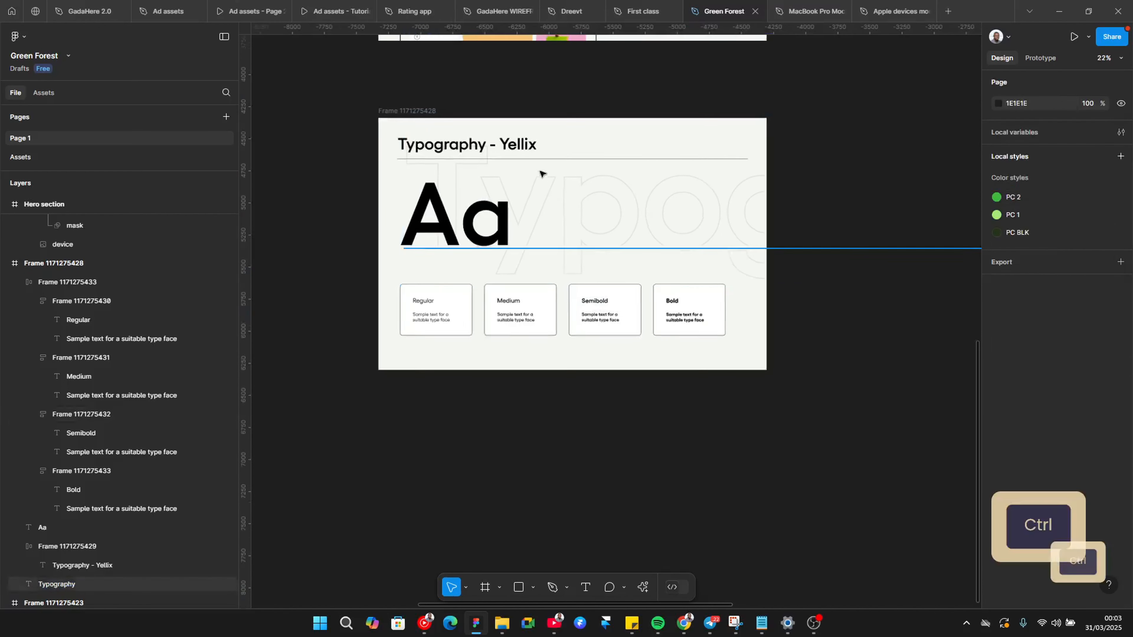
# Duplicate the typography frame straight below the original, at X -7327, Y 6639
pyautogui.scroll(3, 544, 183)
pyautogui.moveTo(356, 92); pyautogui.dragTo(357, 462)
pyautogui.scroll(-3, 344, 223)
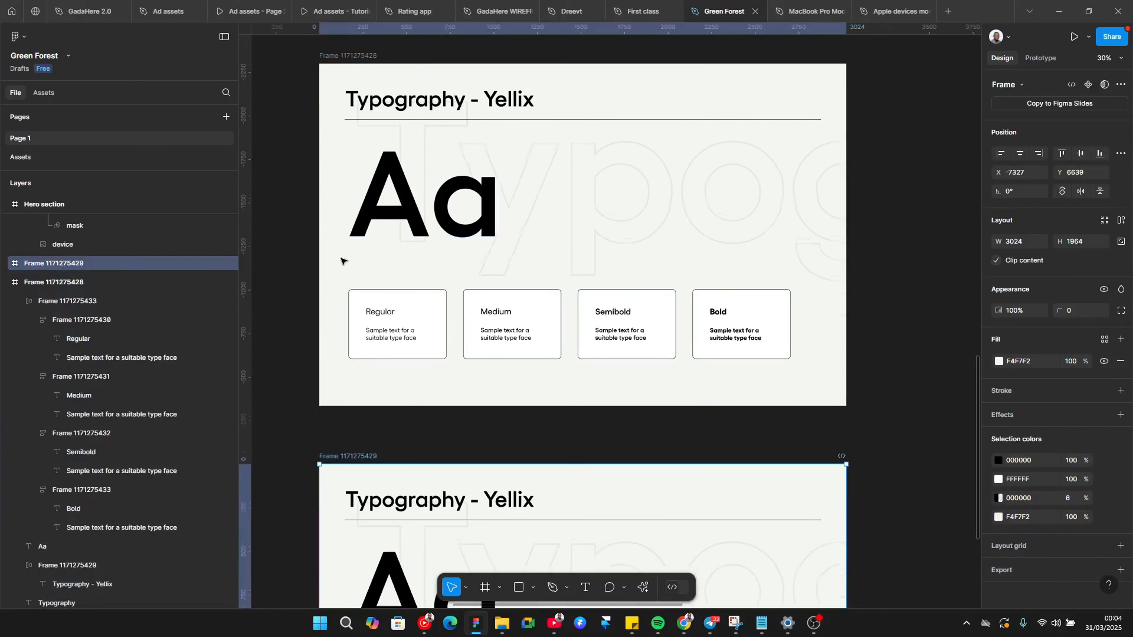
# Check the typography section of the Behance reference page and delete the large Aa from the duplicated frame in Figma
pyautogui.hotkey('alt', 'Tab')
pyautogui.scroll(-10, 516, 254)
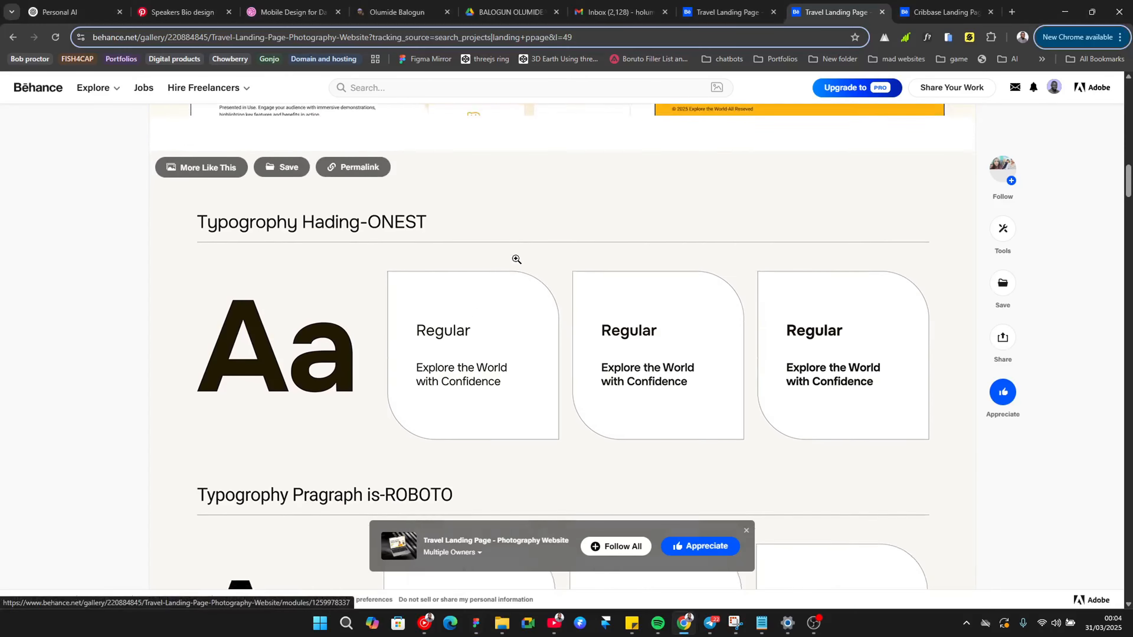
pyautogui.hotkey('alt', 'Tab')
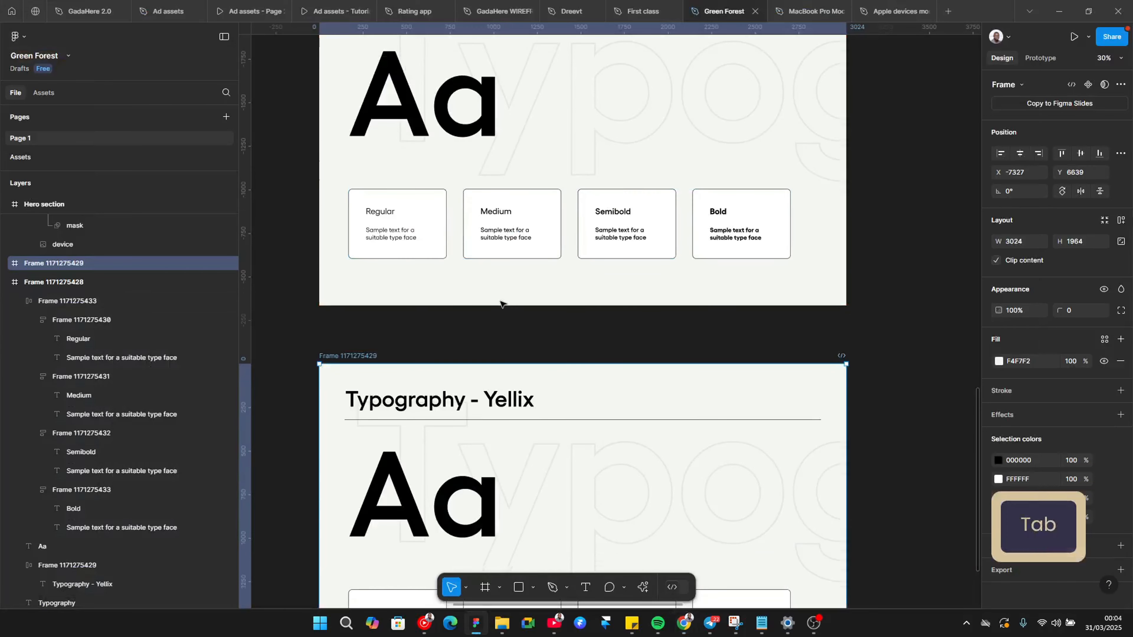
pyautogui.scroll(-3, 481, 362)
pyautogui.click(481, 403)
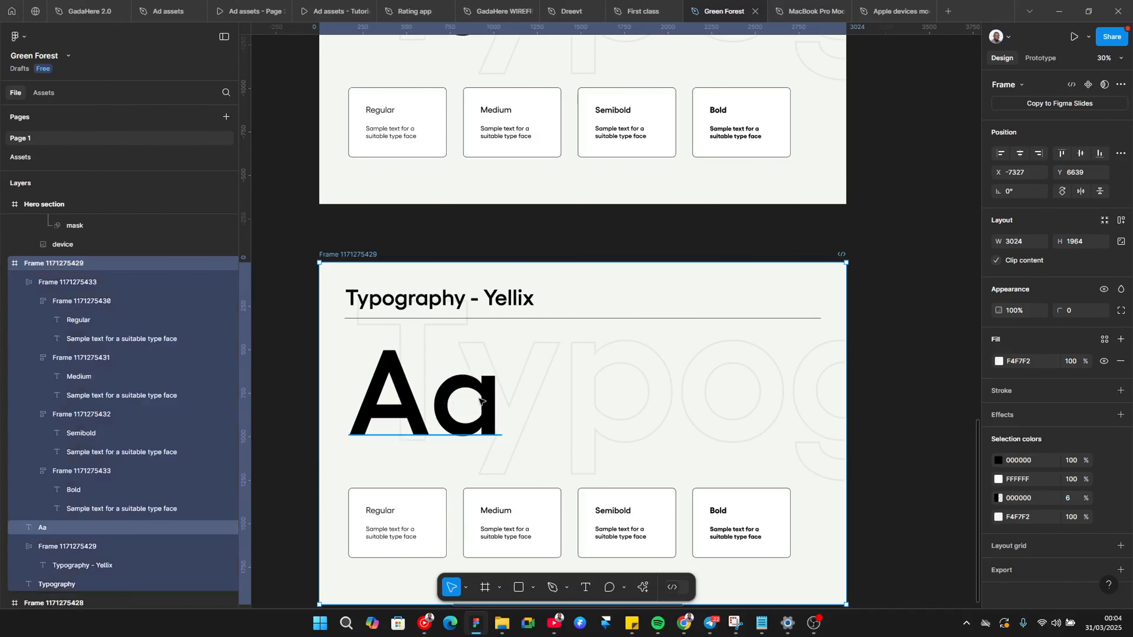
pyautogui.press('Delete')
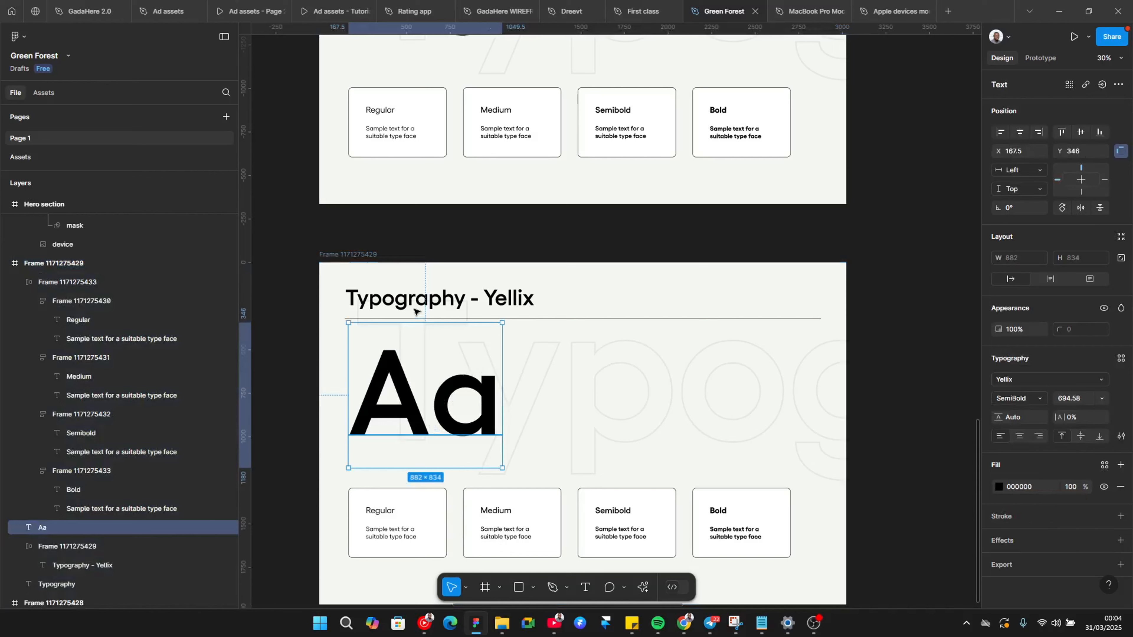
# Examine the color swatch section of the Behance reference page and return to the Figma file
pyautogui.hotkey('alt', 'Tab')
pyautogui.scroll(8, 481, 249)
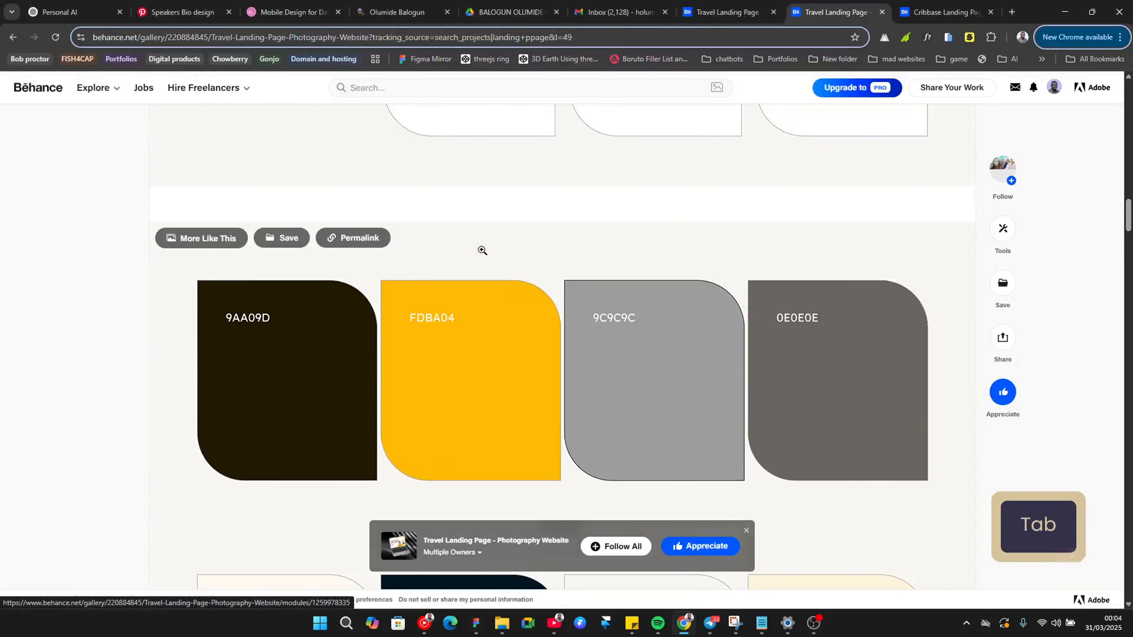
pyautogui.scroll(-6, 481, 249)
pyautogui.hotkey('alt', 'Tab')
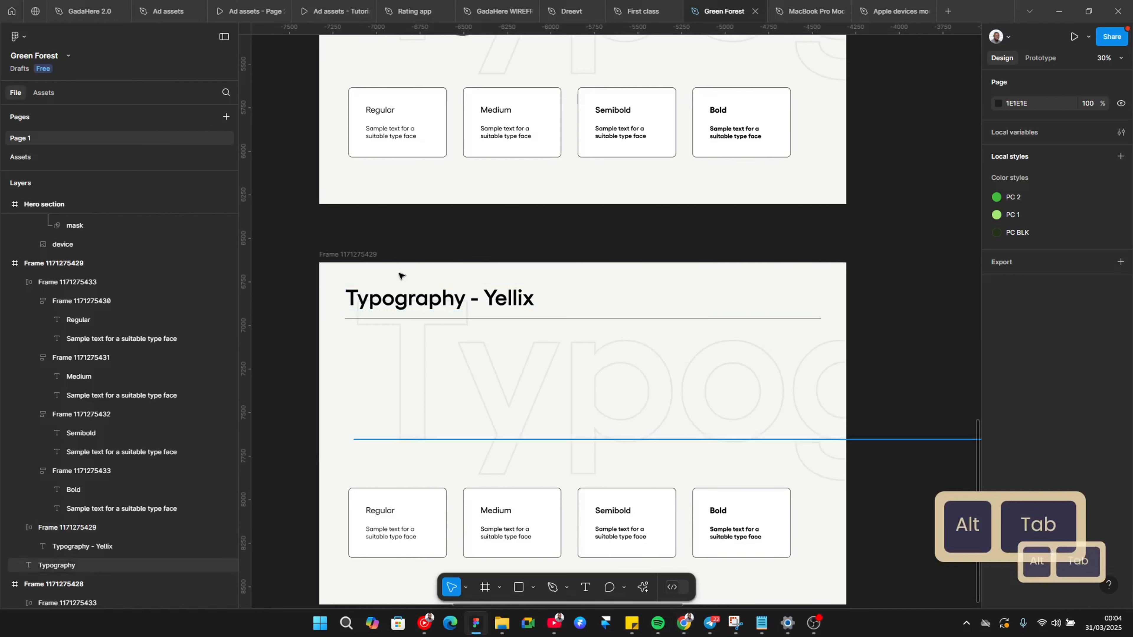
pyautogui.click(390, 298)
pyautogui.press('Delete')
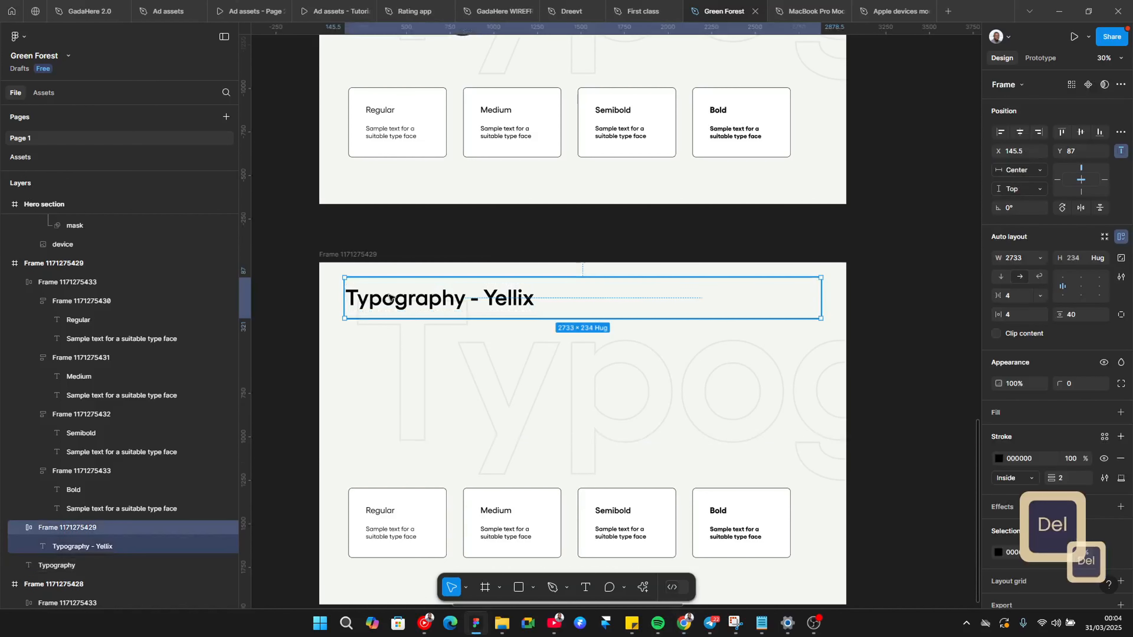
pyautogui.hotkey('ctrl', 'z')
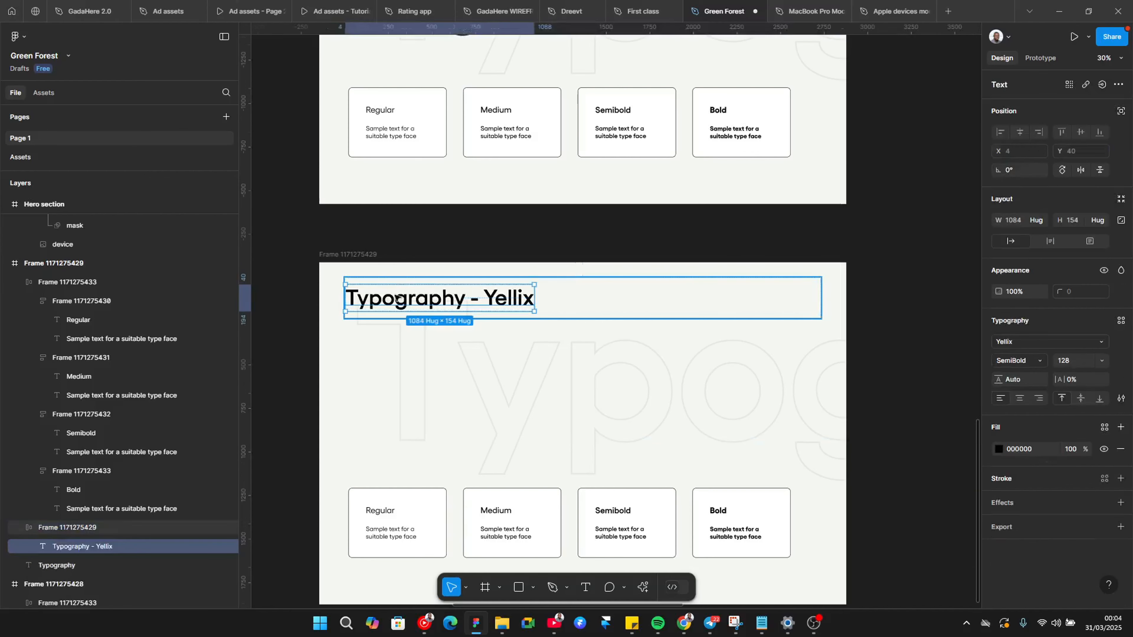
# Change the duplicated frame's heading to "Color Pallet" and deselect it
pyautogui.doubleClick(470, 297)
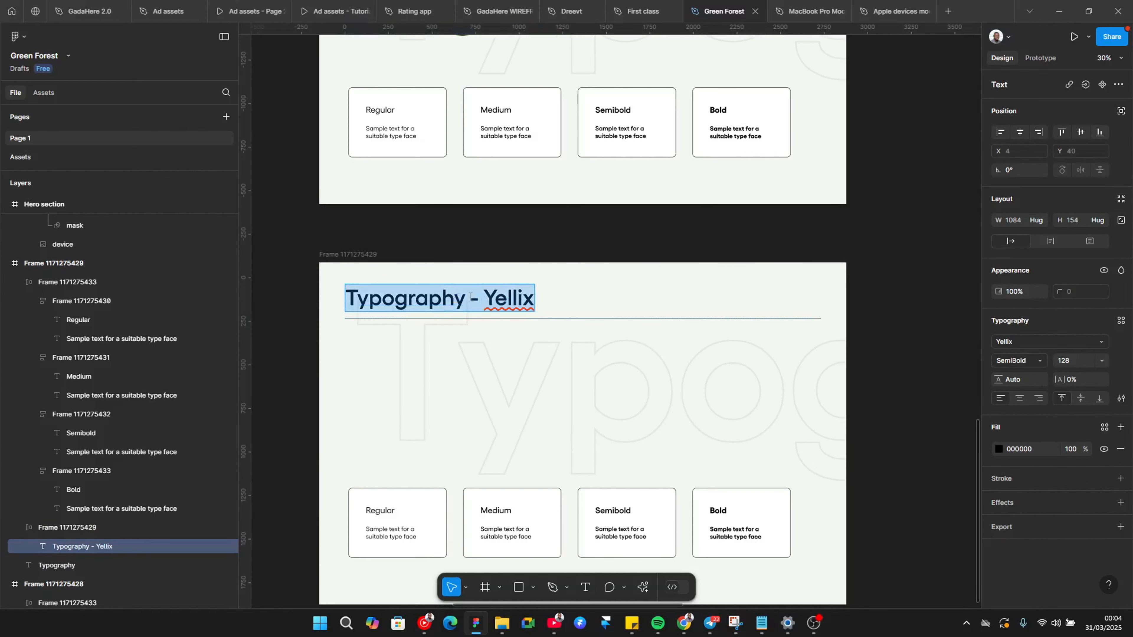
pyautogui.doubleClick(469, 295)
pyautogui.press('BackSpace')
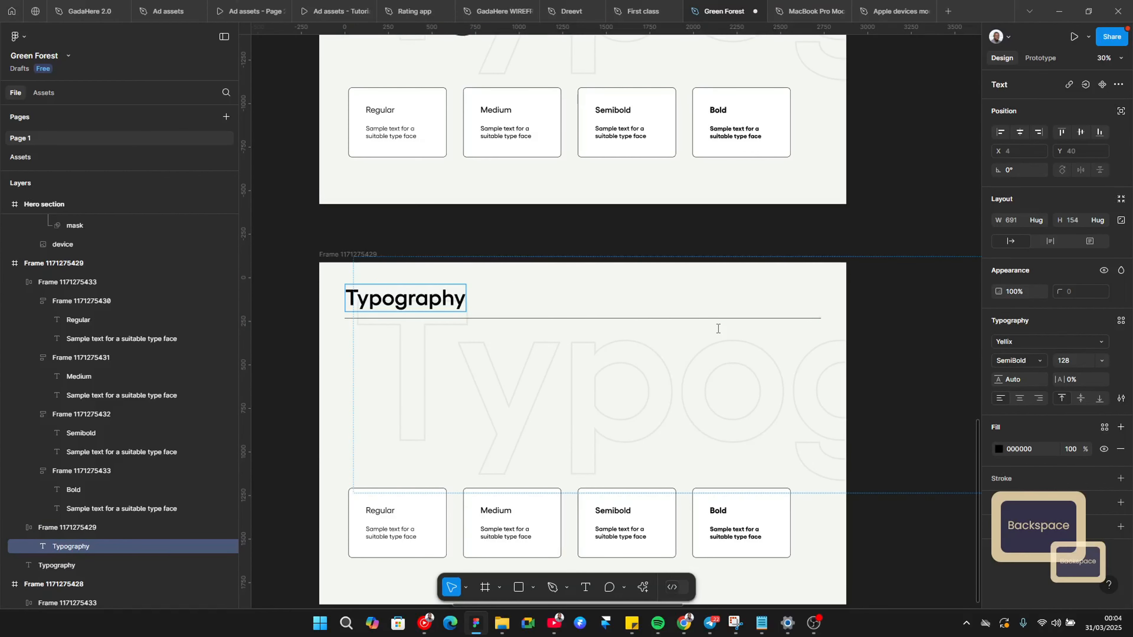
pyautogui.hotkey('ctrl', 'Left')
pyautogui.hotkey('ctrl', 'a')
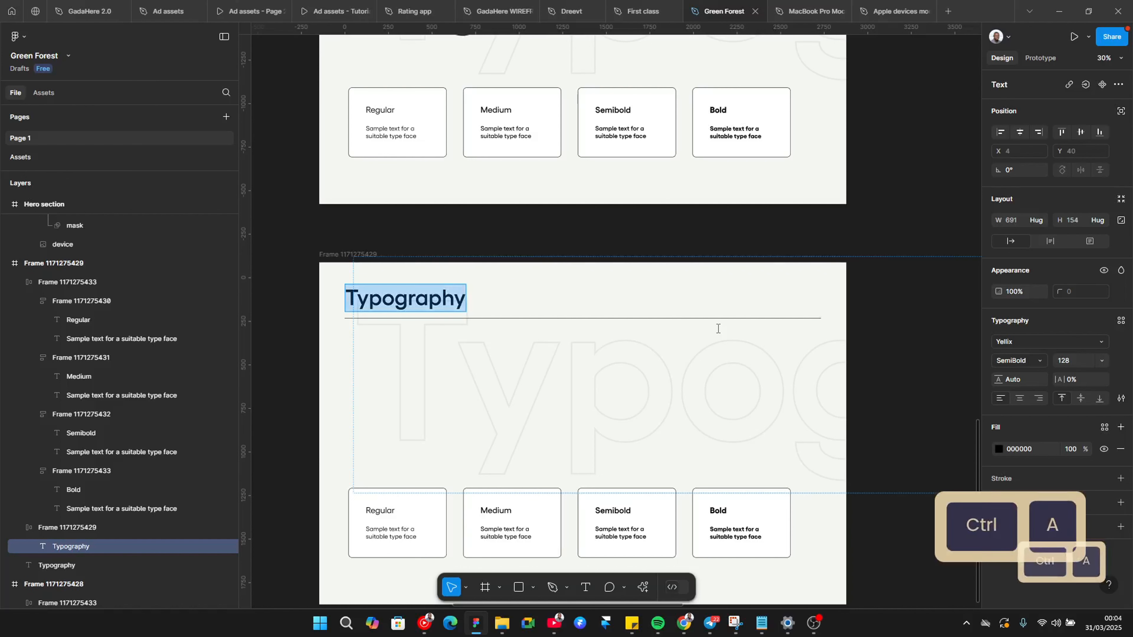
pyautogui.write('C')
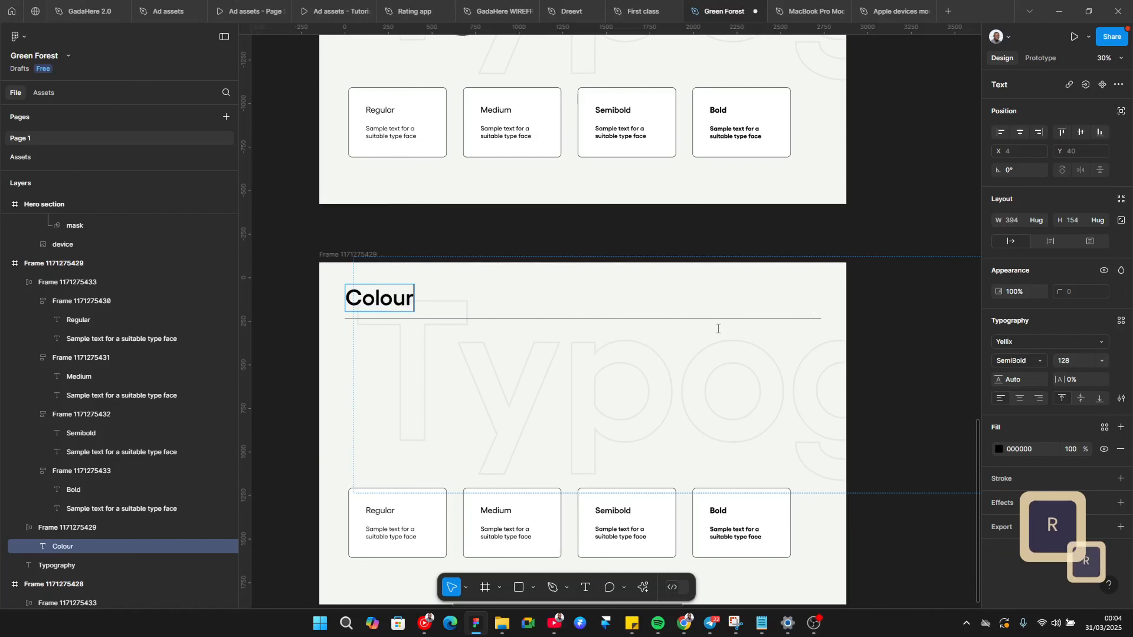
pyautogui.write('olour')
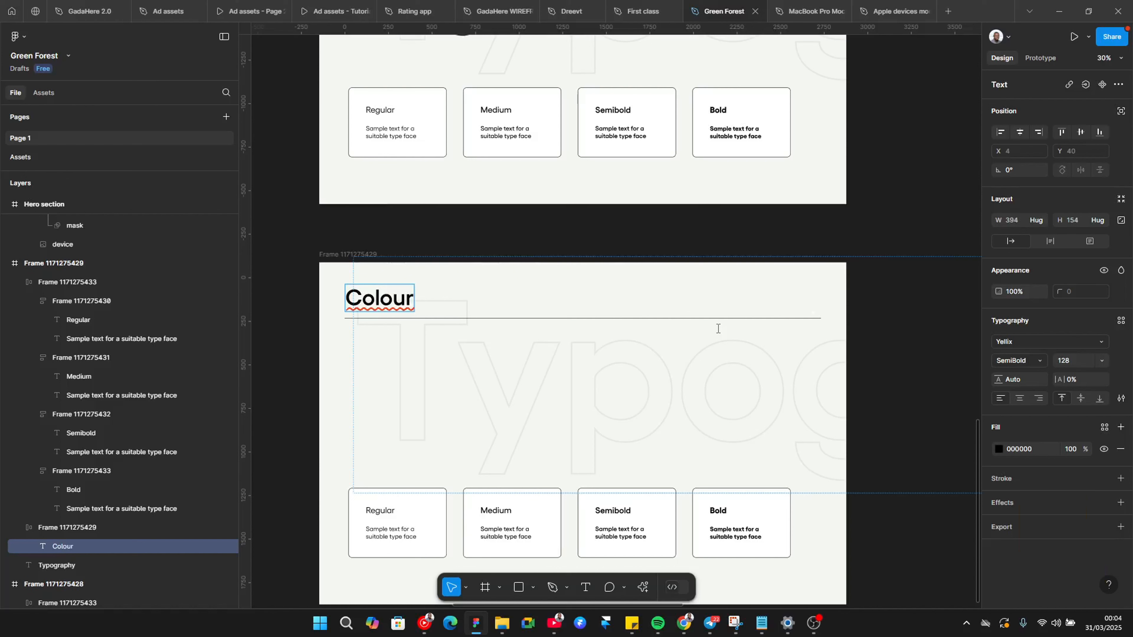
pyautogui.write(' Pallet')
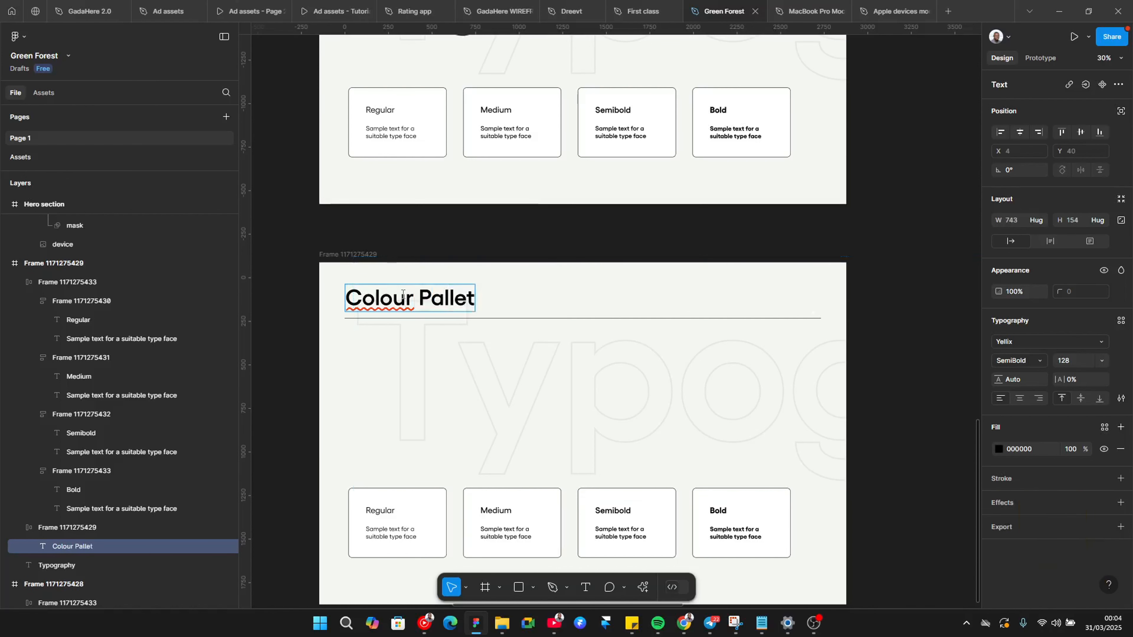
pyautogui.press('BackSpace')
pyautogui.press('Escape')
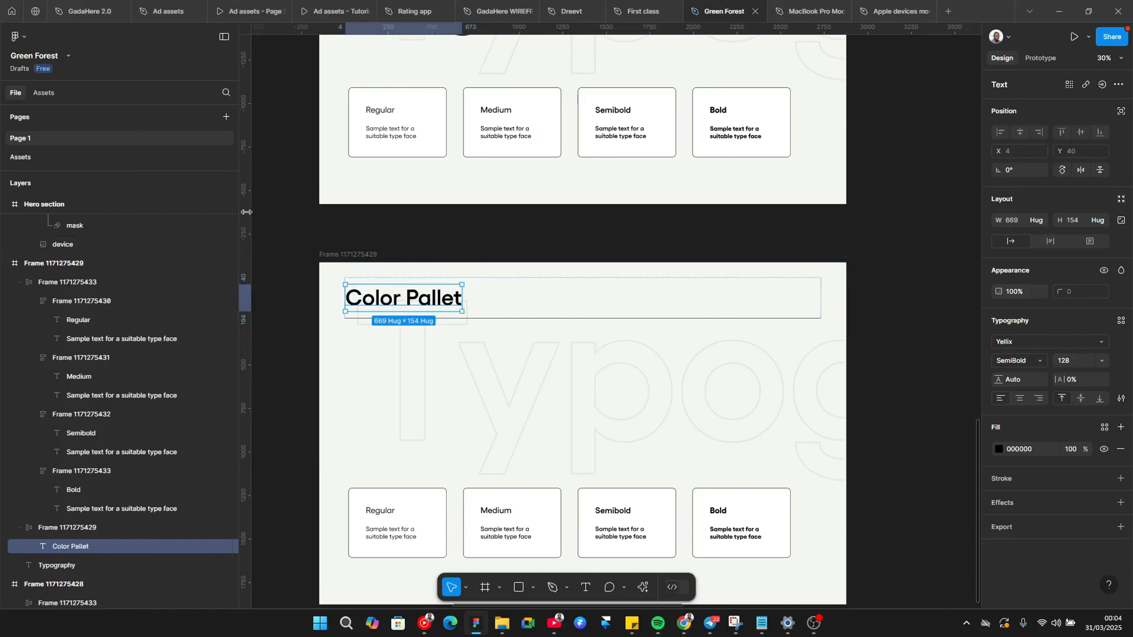
pyautogui.click(428, 228)
# Replace the outlined background text in the duplicated frame with "Colorography"
pyautogui.scroll(1, 440, 240)
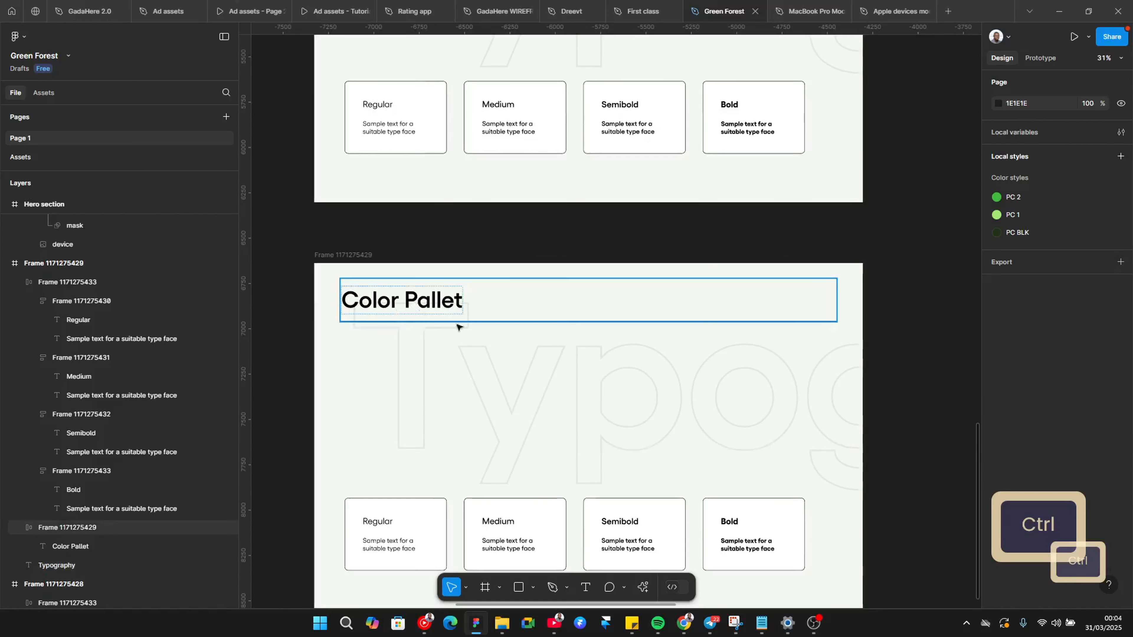
pyautogui.doubleClick(497, 391)
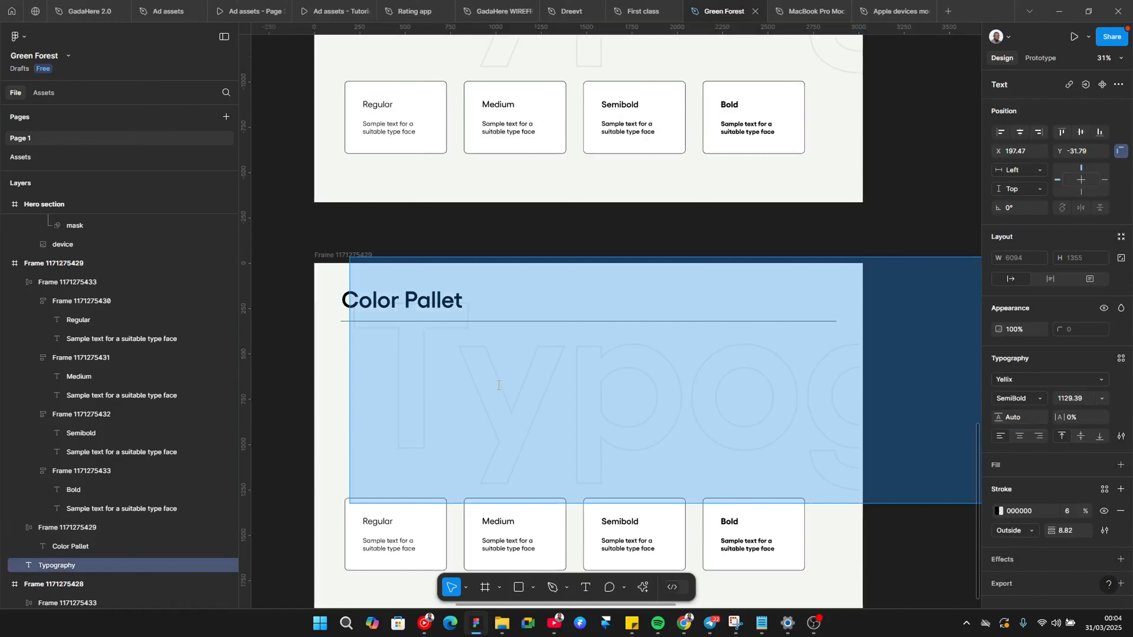
pyautogui.write('Colou')
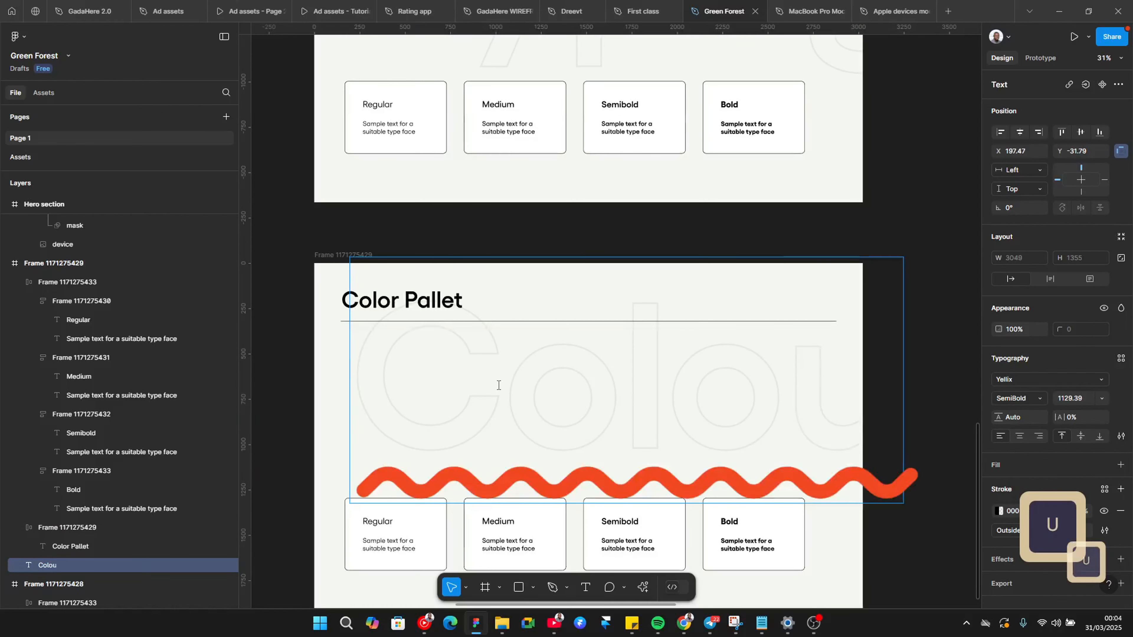
pyautogui.press('BackSpace')
pyautogui.write('rography')
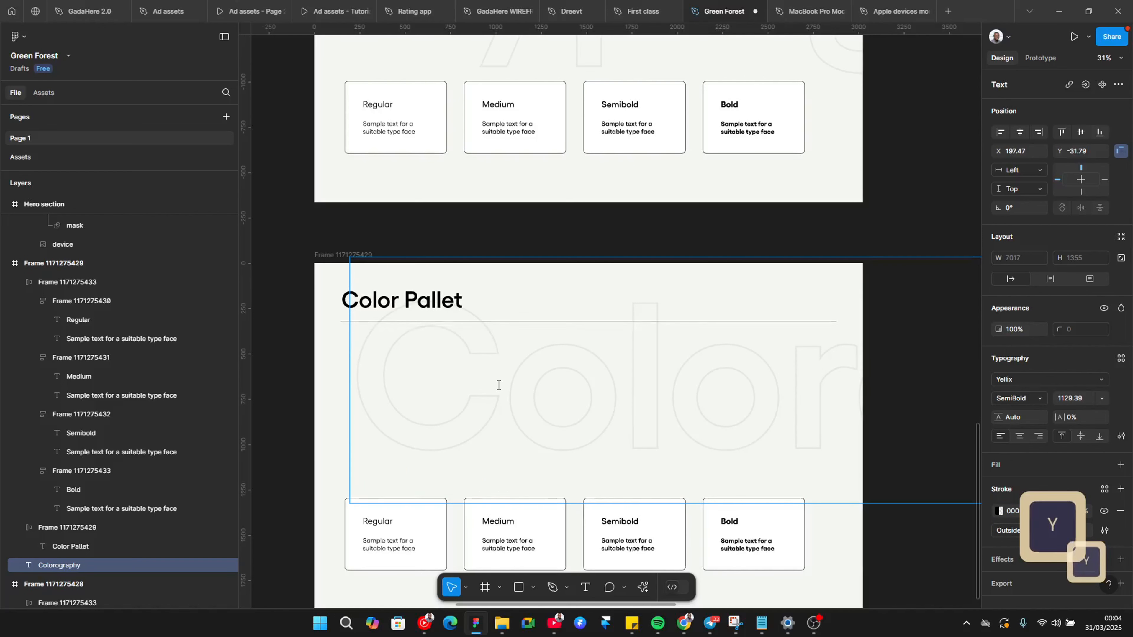
# Replace the outlined background text "Colorography" with the suggested spelling "Colonography"
pyautogui.press('Escape')
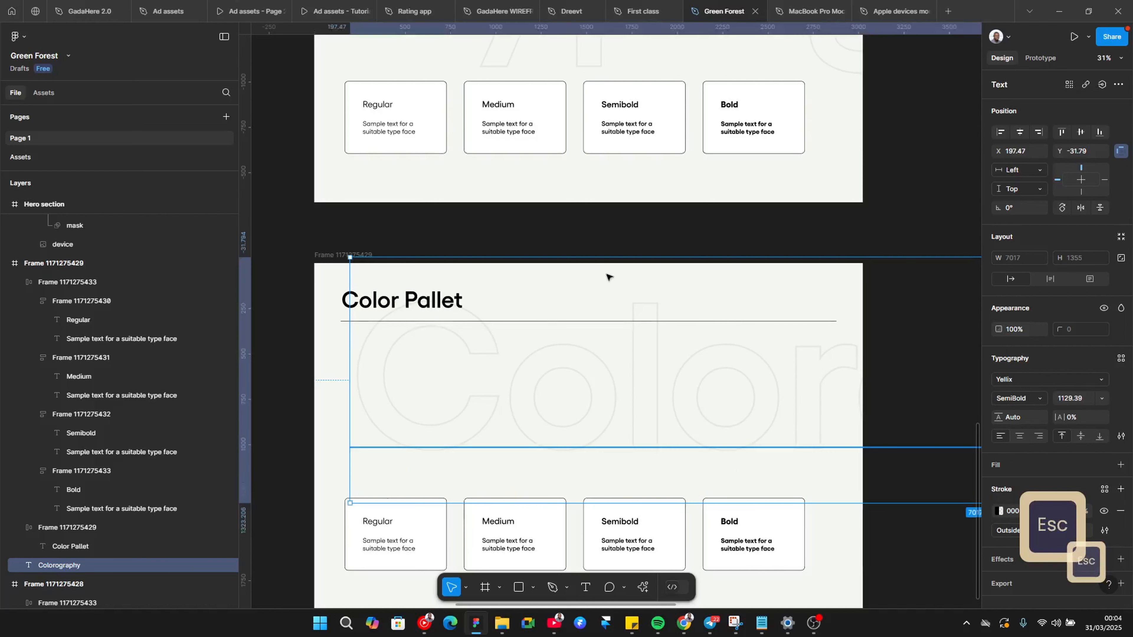
pyautogui.doubleClick(605, 399)
pyautogui.rightClick(605, 400)
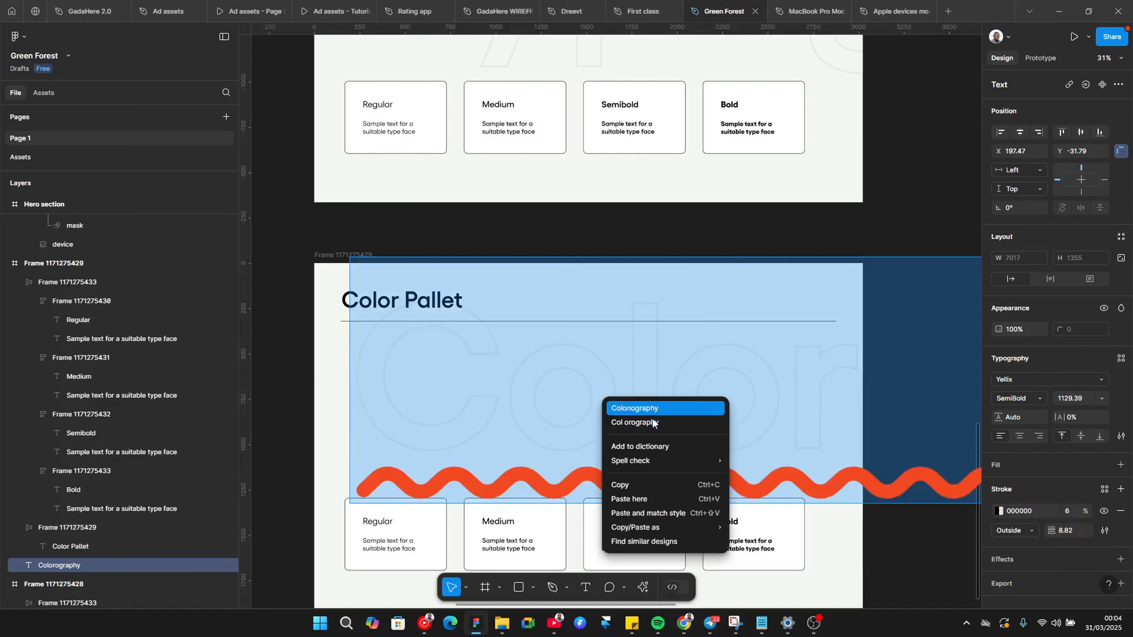
pyautogui.click(652, 409)
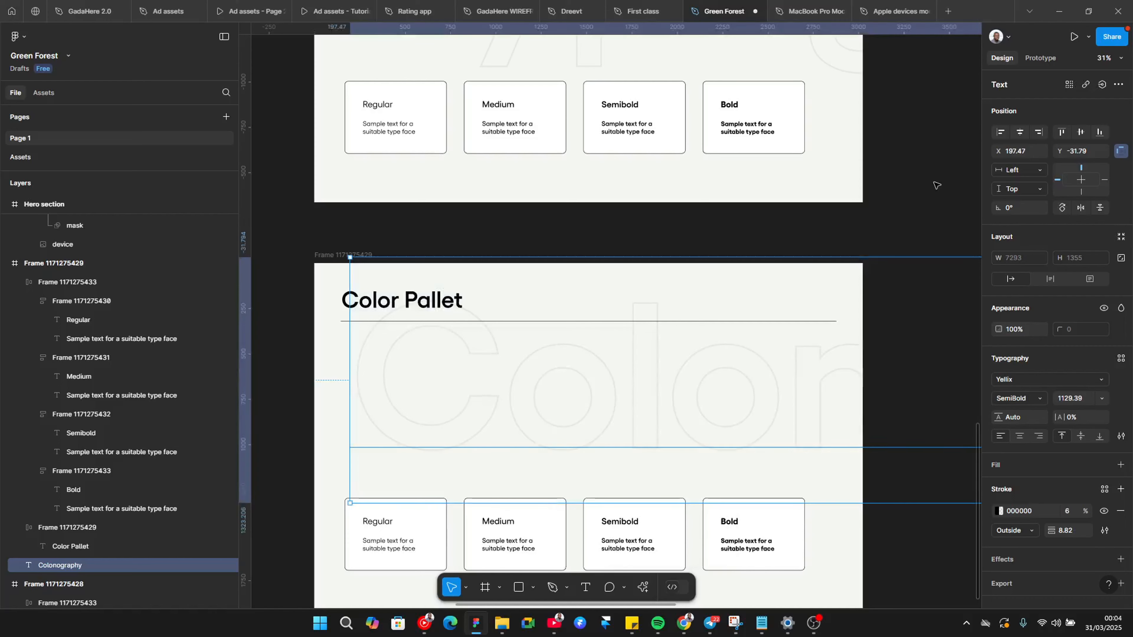
# Shorten the outlined background text in the Color Pallet frame to "Color"
pyautogui.keyDown('ctrl'); pyautogui.scroll(-2, 490, 315); pyautogui.keyUp('ctrl')
pyautogui.keyDown('ctrl'); pyautogui.scroll(1, 566, 351); pyautogui.keyUp('ctrl')
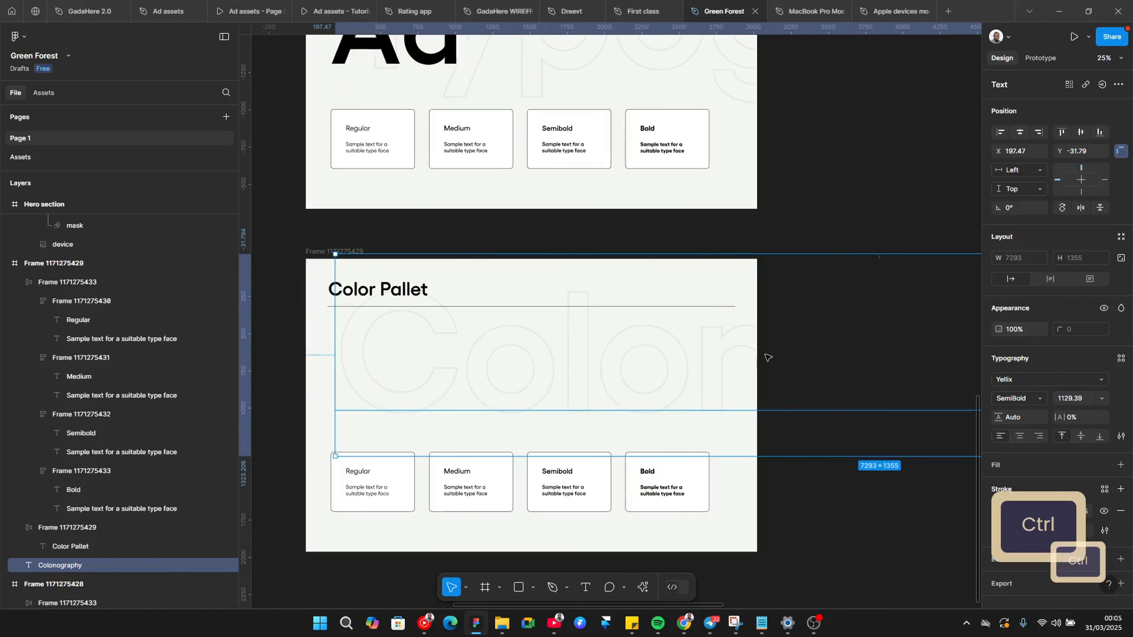
pyautogui.doubleClick(669, 359)
pyautogui.click(687, 360)
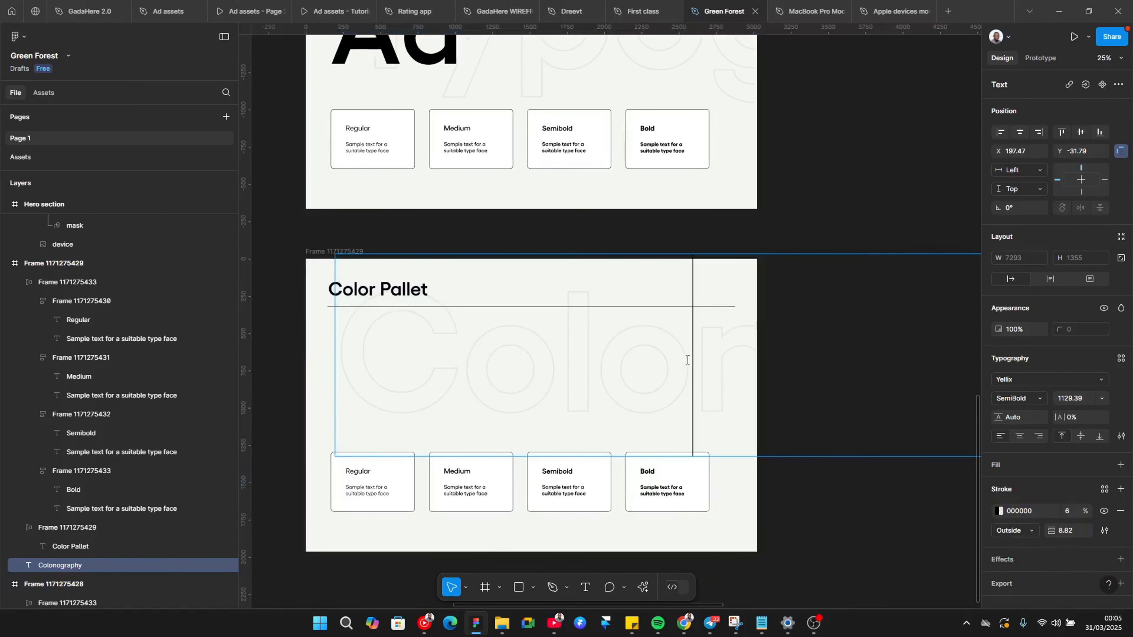
pyautogui.hotkey('ctrl', 'shift', 'Right')
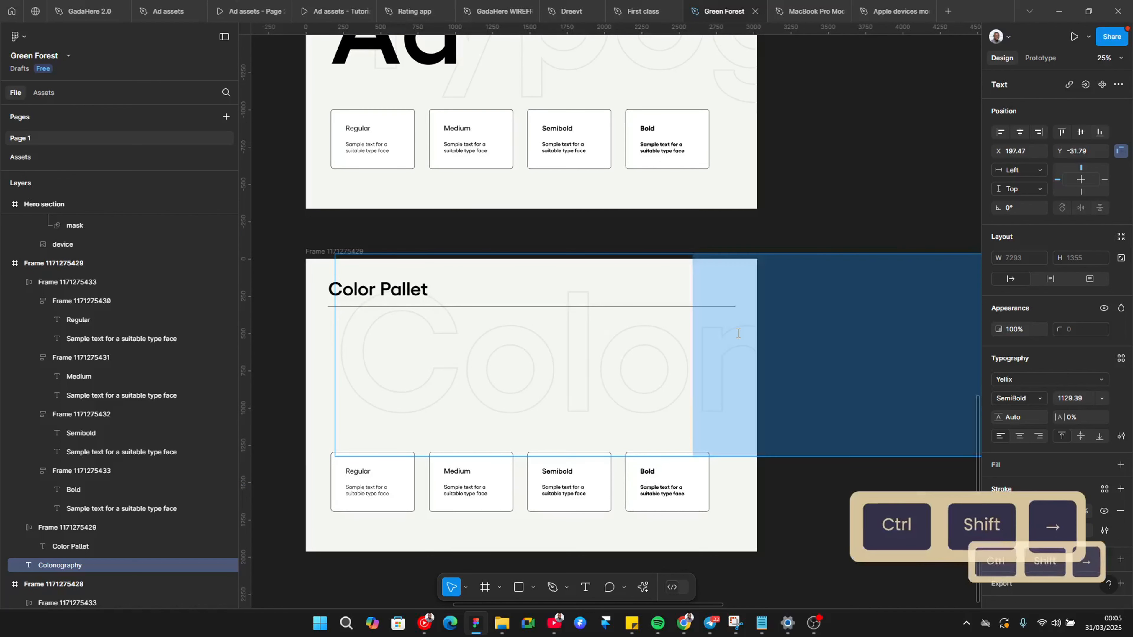
pyautogui.write('r')
pyautogui.press('Return')
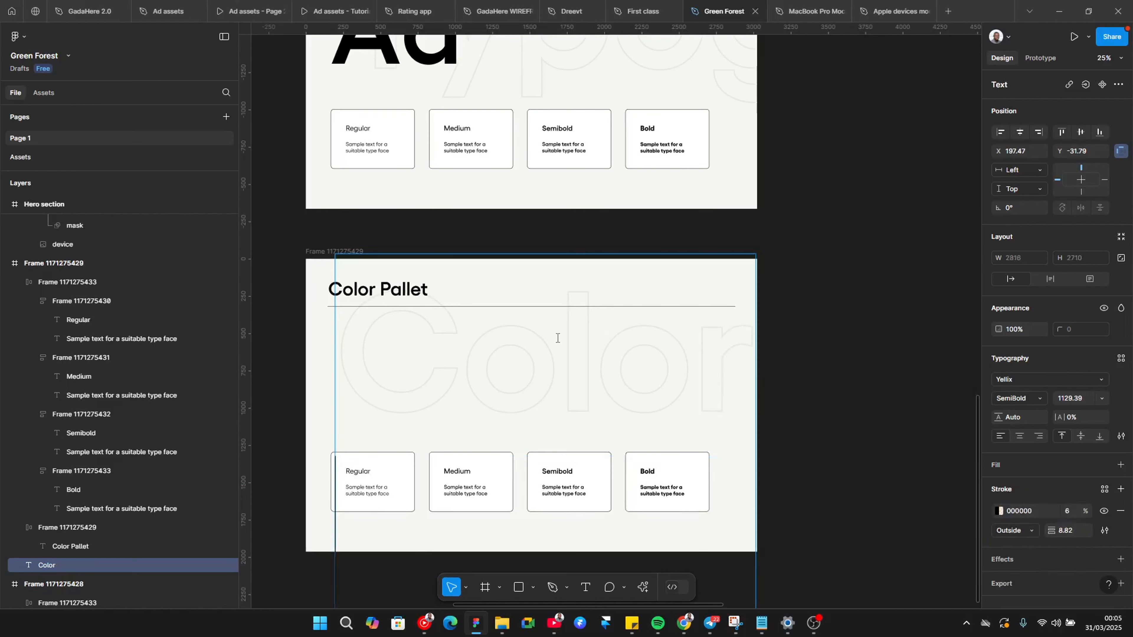
pyautogui.press('Escape')
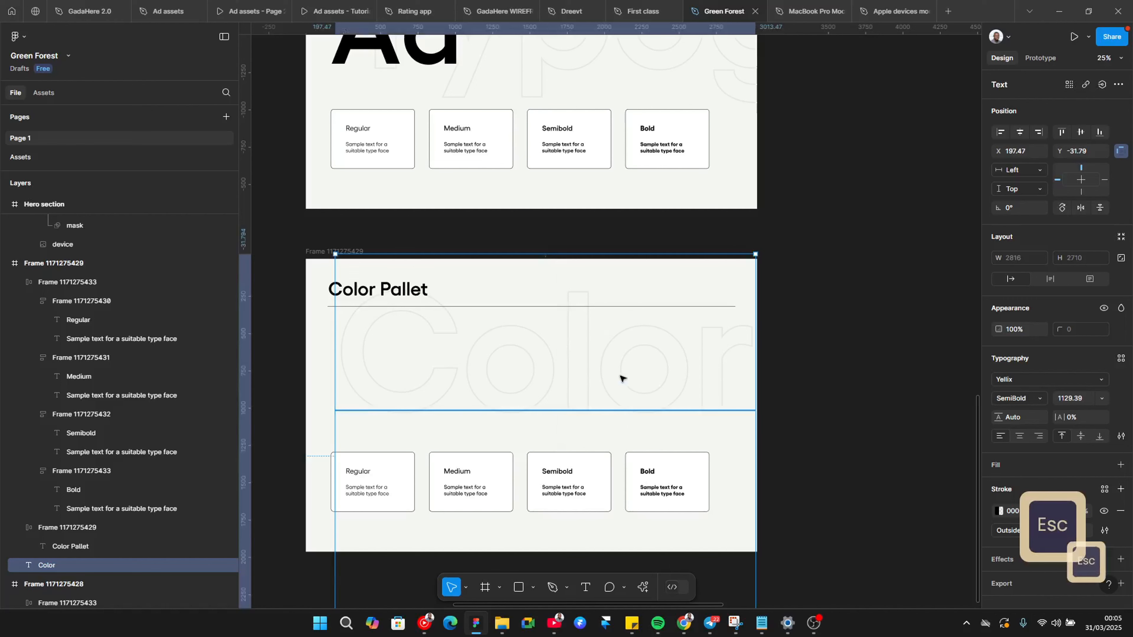
# Shift the outlined "Color" text rightward so its final letter runs past the frame's edge, and deselect it
pyautogui.scroll(-2, 723, 346)
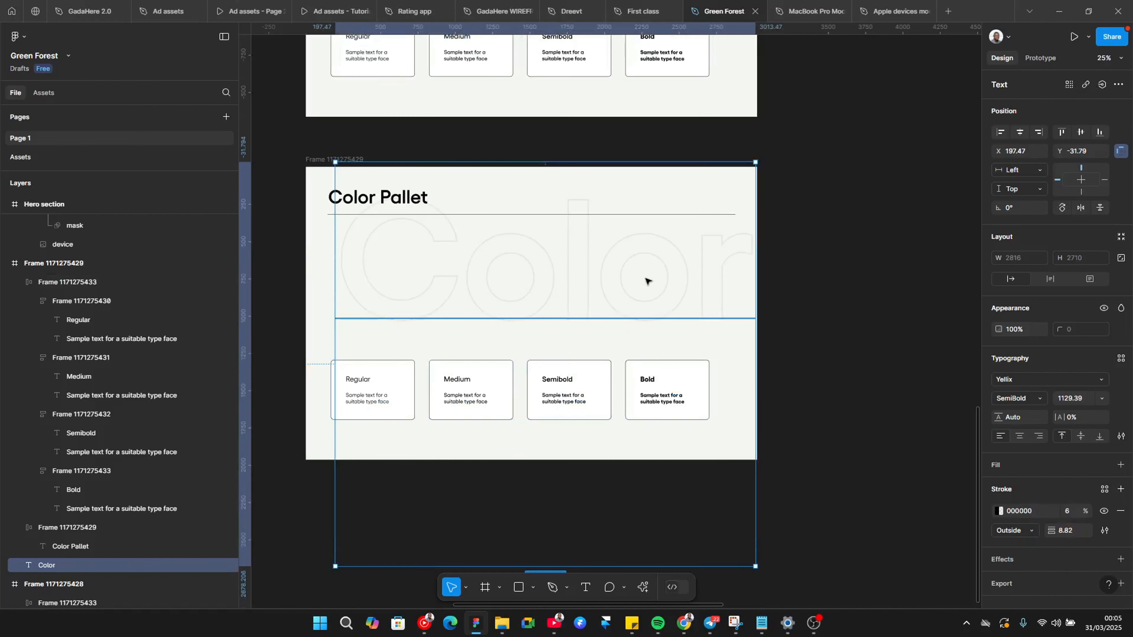
pyautogui.hotkey('ctrl', 'z')
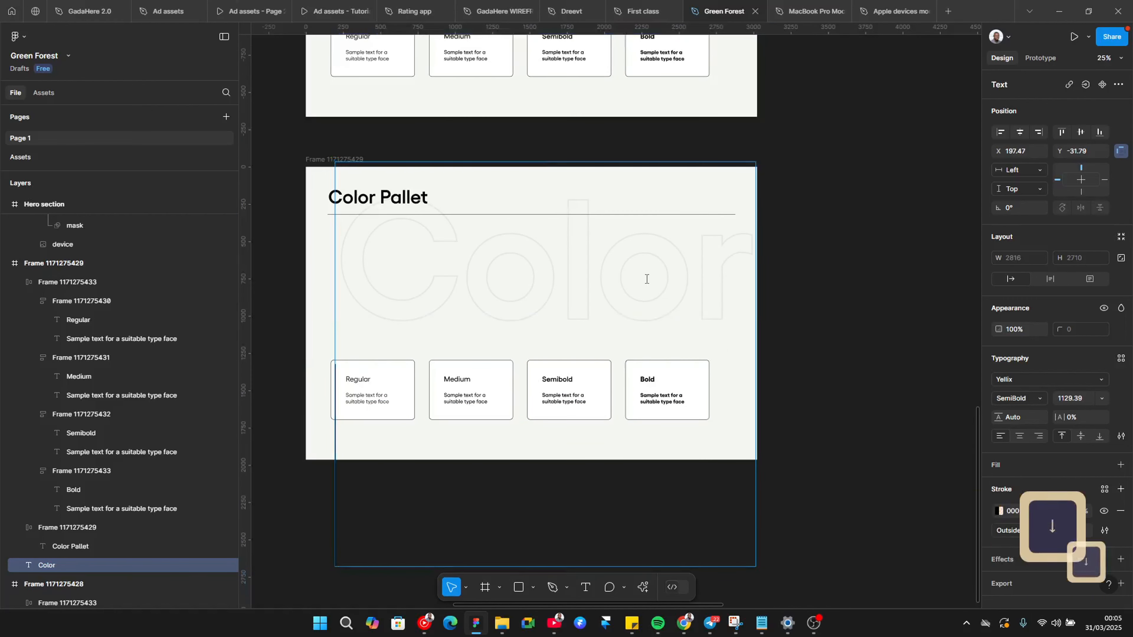
pyautogui.press('Escape')
pyautogui.moveTo(647, 281); pyautogui.dragTo(686, 282)
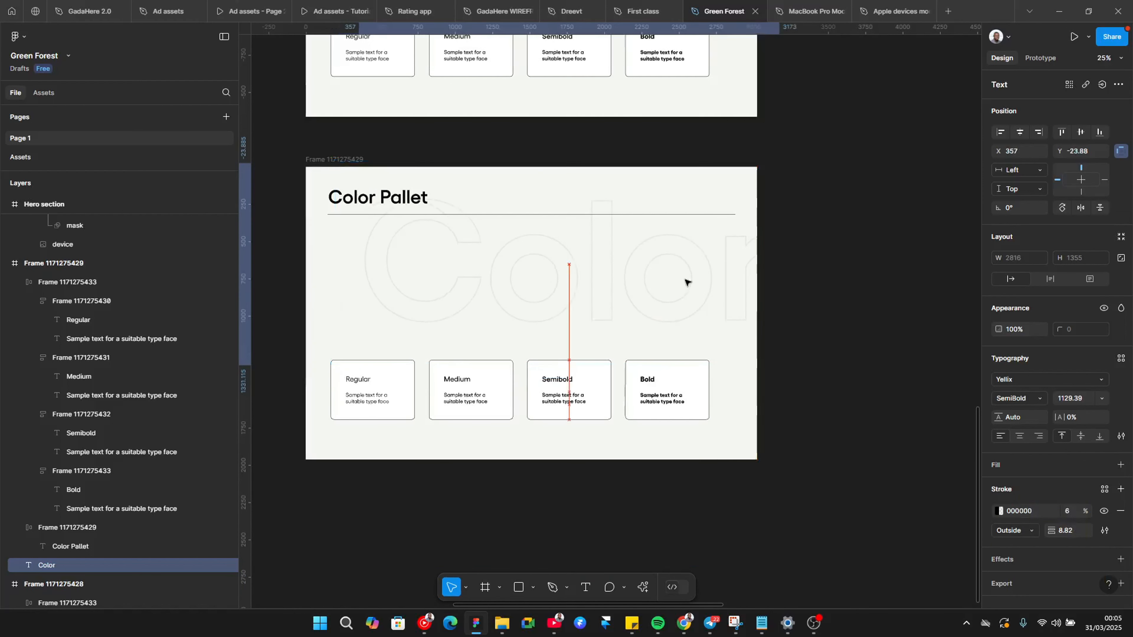
pyautogui.click(950, 316)
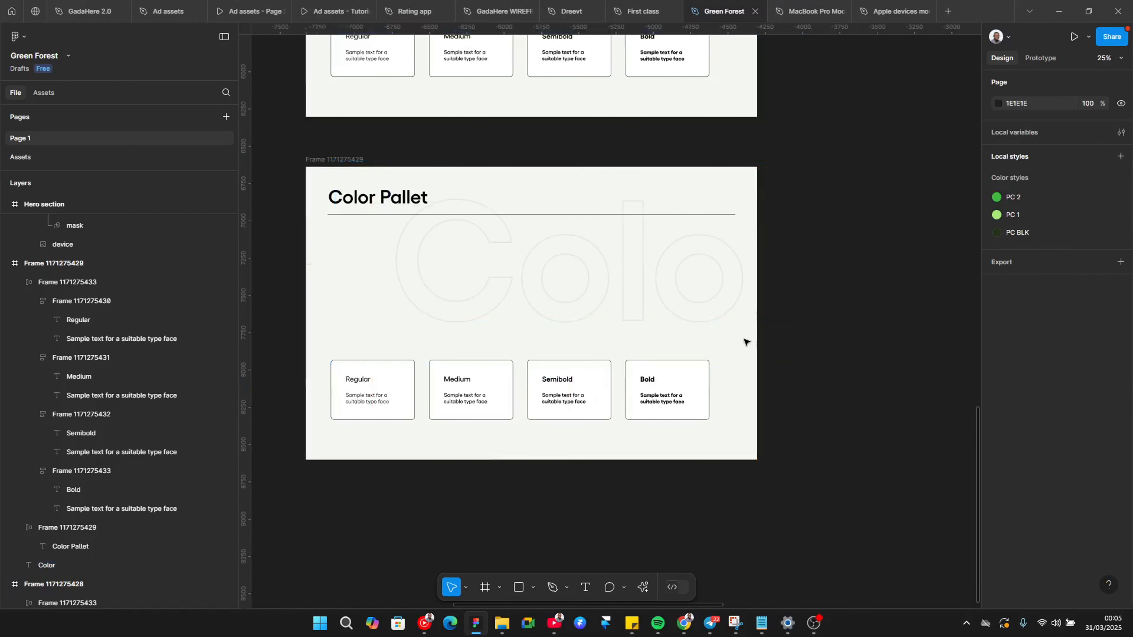
# Move the row of cards up beneath the Color Pallet heading line and delete all text inside the four cards
pyautogui.moveTo(475, 403); pyautogui.dragTo(480, 275)
pyautogui.scroll(5, 385, 271)
pyautogui.click(336, 257)
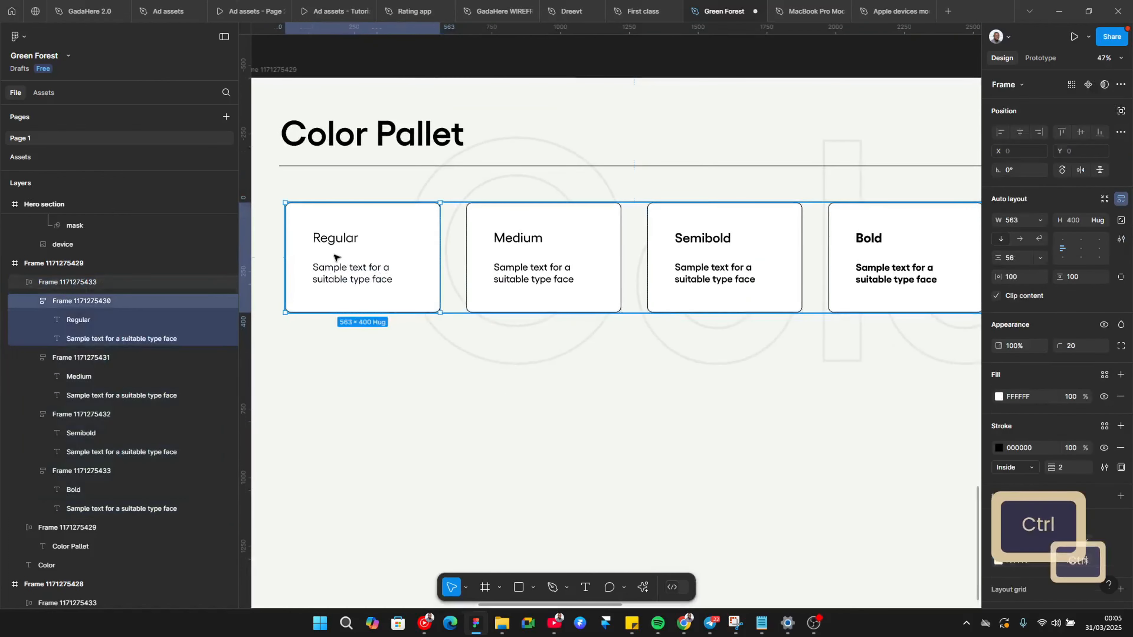
pyautogui.hotkey('ctrl', 'a')
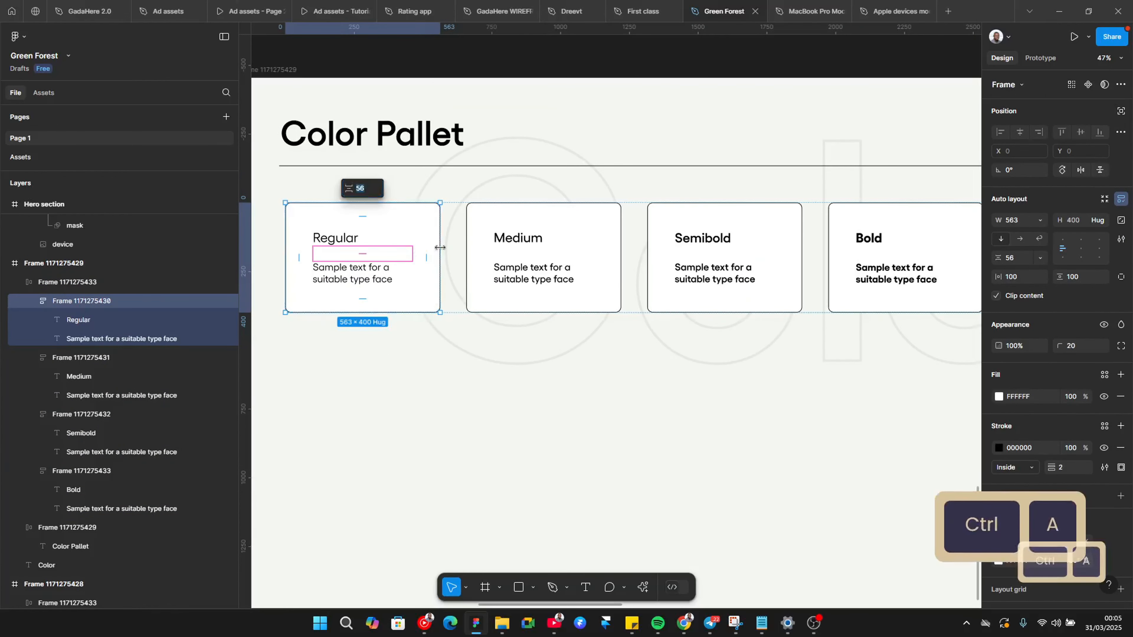
pyautogui.press('Escape')
pyautogui.click(535, 252)
pyautogui.hotkey('ctrl', 'a')
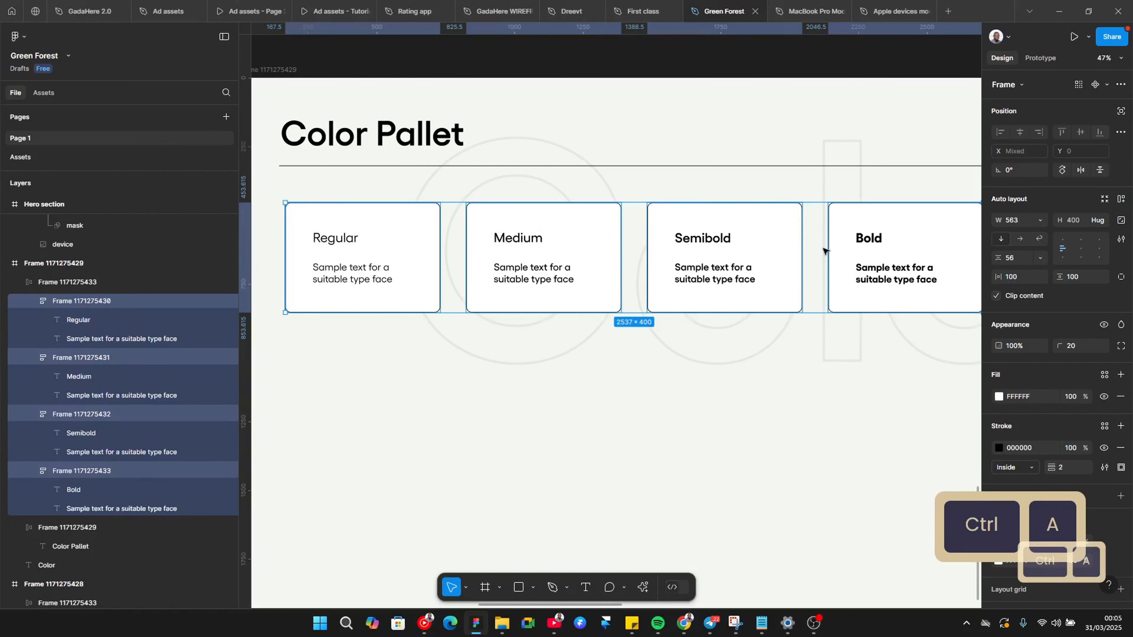
pyautogui.press('Return')
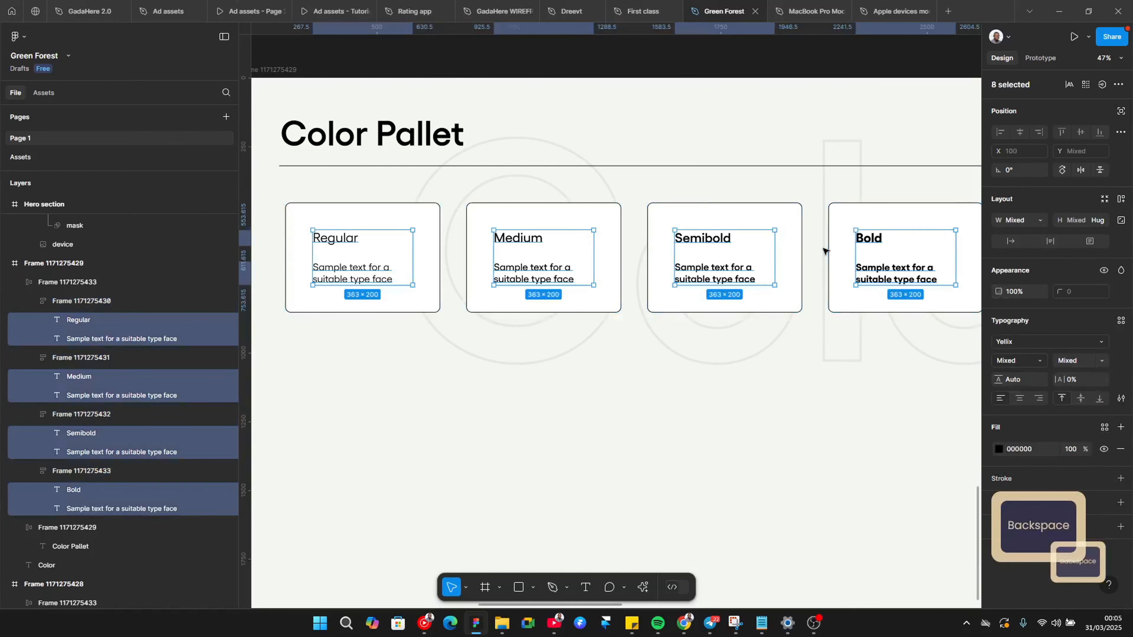
pyautogui.press('BackSpace')
# Move the color swatch frame from above the MacBook Pro design to the empty canvas beside the Color Pallet frame
pyautogui.keyDown('ctrl'); pyautogui.scroll(-5, 446, 335); pyautogui.keyUp('ctrl')
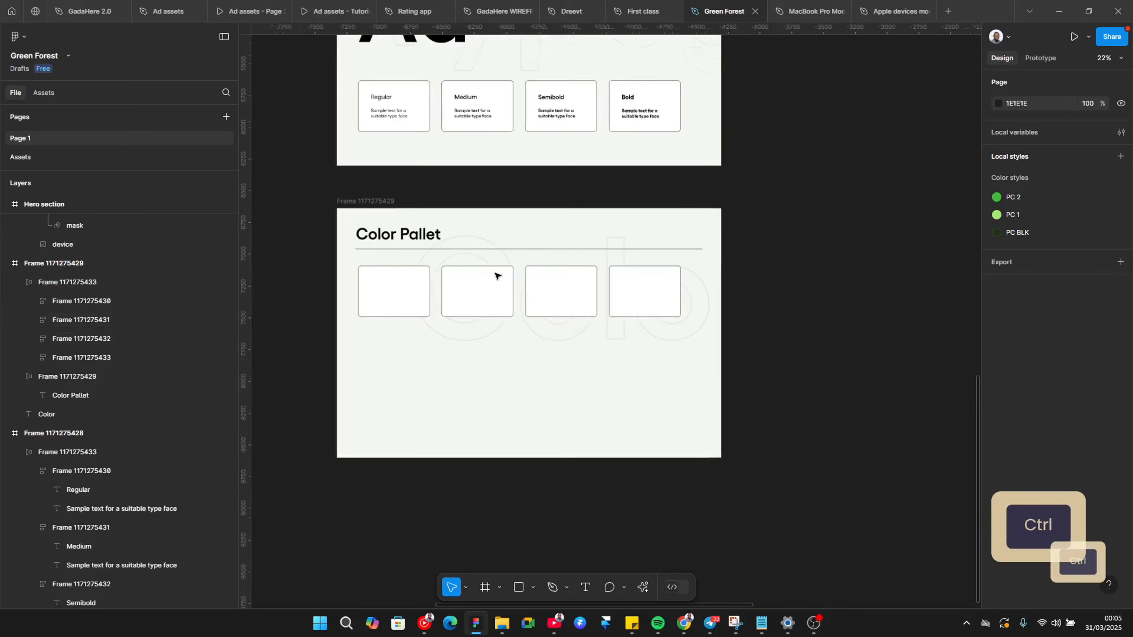
pyautogui.scroll(20, 497, 276)
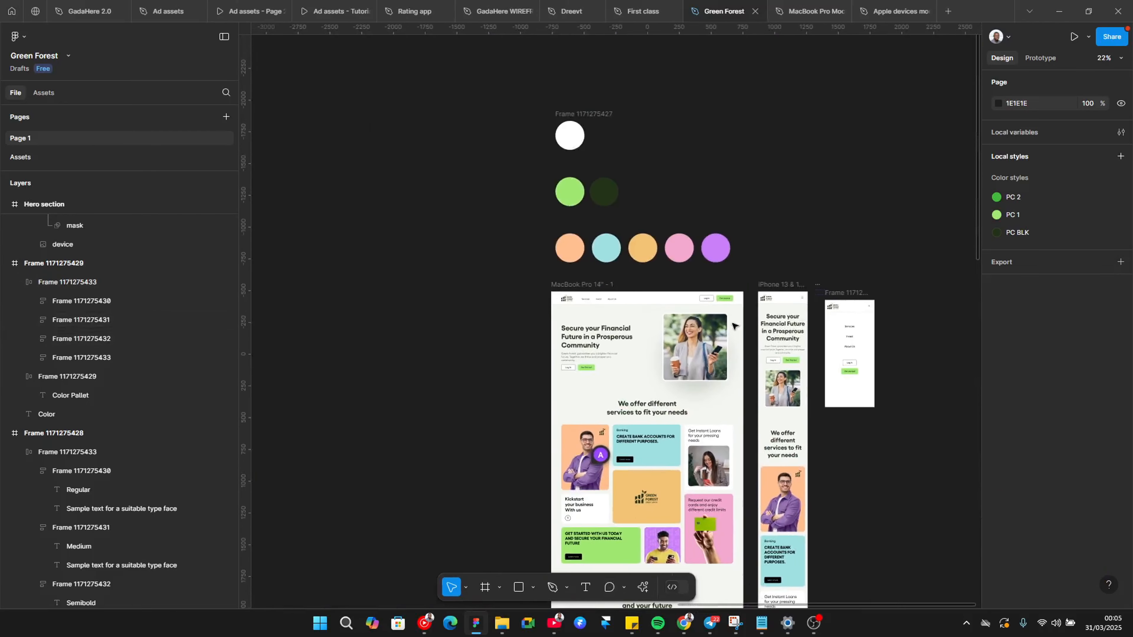
pyautogui.keyDown('ctrl'); pyautogui.scroll(-2, 715, 227); pyautogui.keyUp('ctrl')
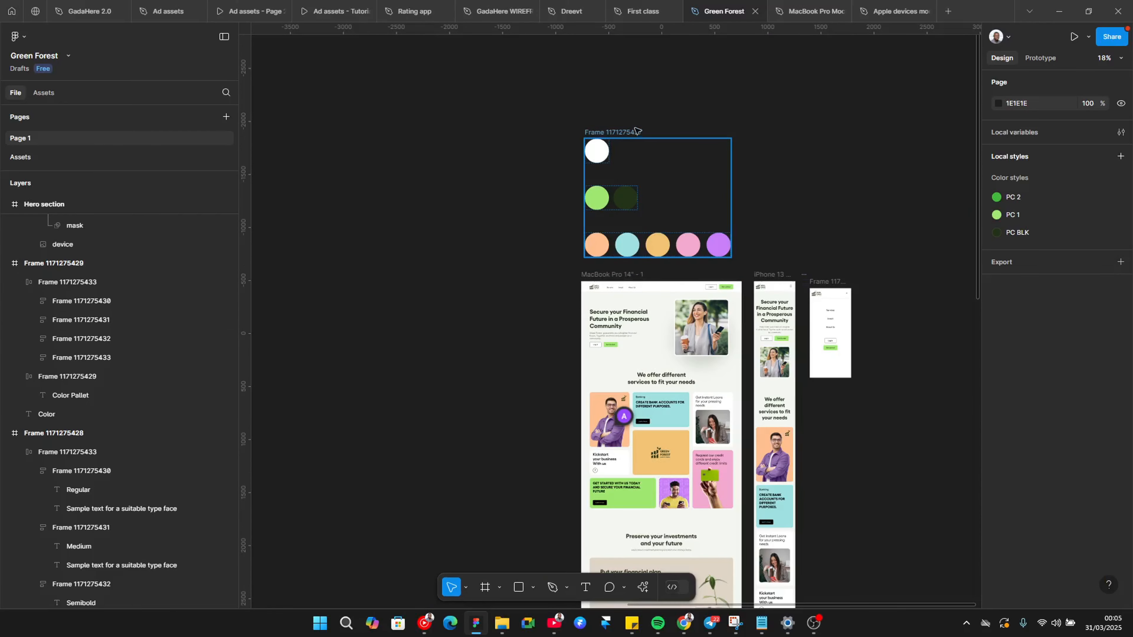
pyautogui.moveTo(614, 132); pyautogui.dragTo(392, 397)
pyautogui.moveTo(505, 408); pyautogui.dragTo(513, 206)
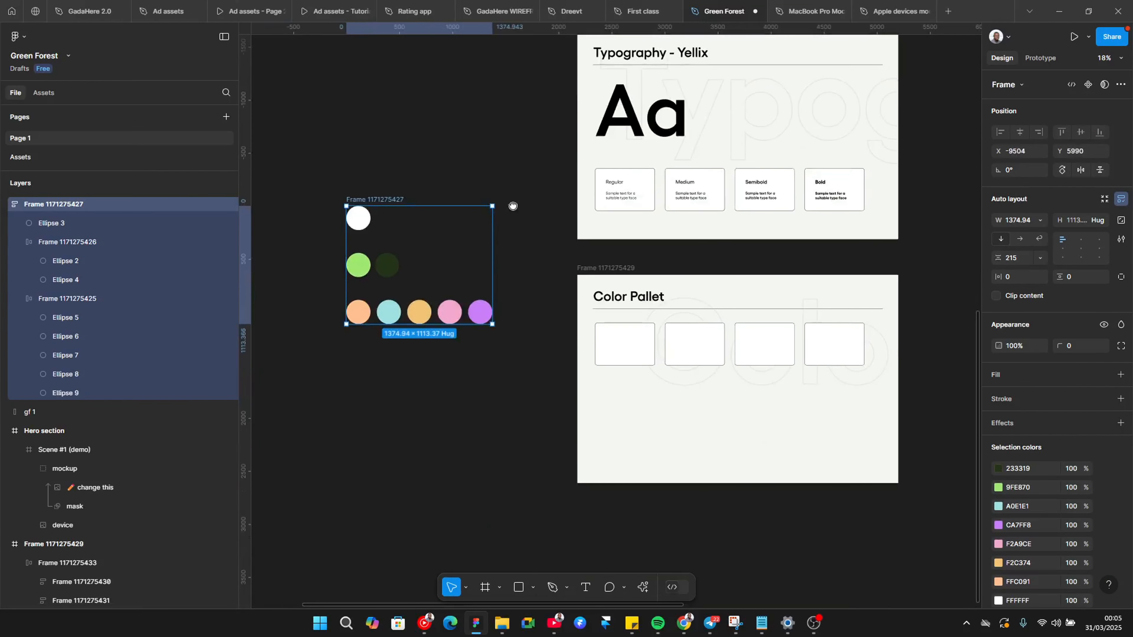
# Duplicate the white swatch circle and arrange both circles in a horizontal auto layout
pyautogui.keyDown('ctrl'); pyautogui.scroll(2, 441, 307); pyautogui.keyUp('ctrl')
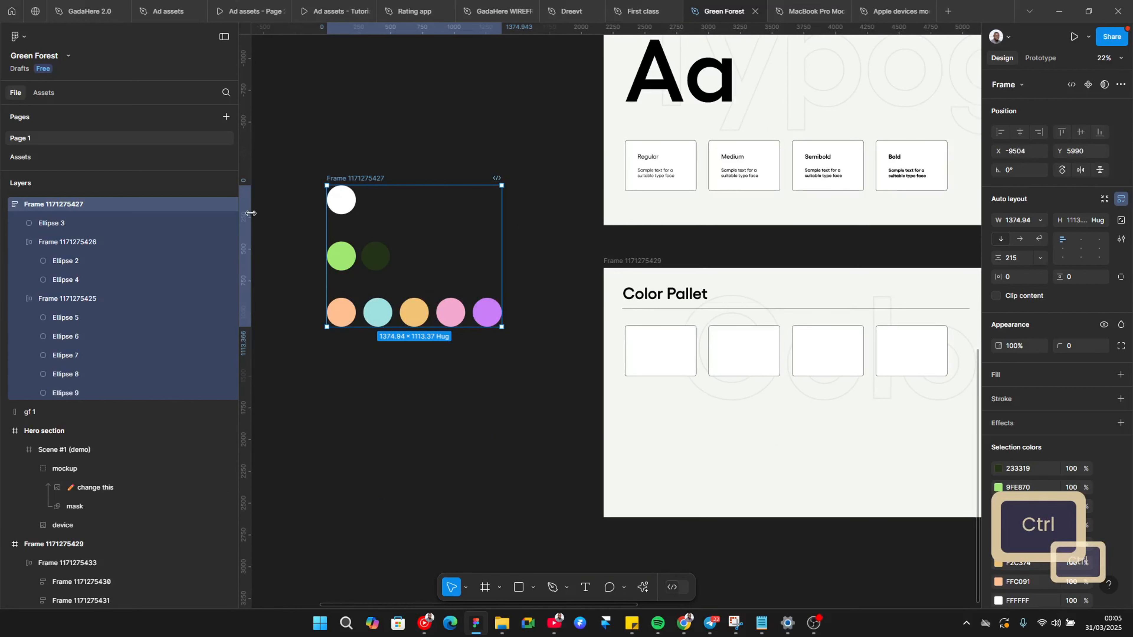
pyautogui.keyDown('ctrl'); pyautogui.click(344, 200); pyautogui.keyUp('ctrl')
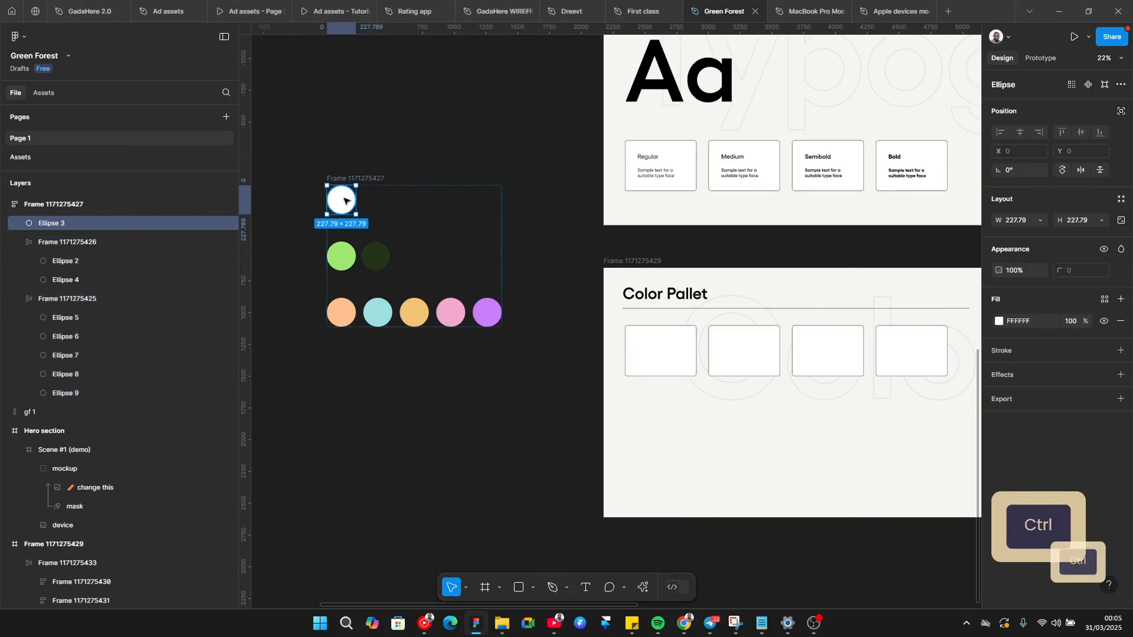
pyautogui.hotkey('ctrl', 'd')
pyautogui.keyDown('shift'); pyautogui.click(344, 201); pyautogui.keyUp('shift')
pyautogui.hotkey('shift', 'a')
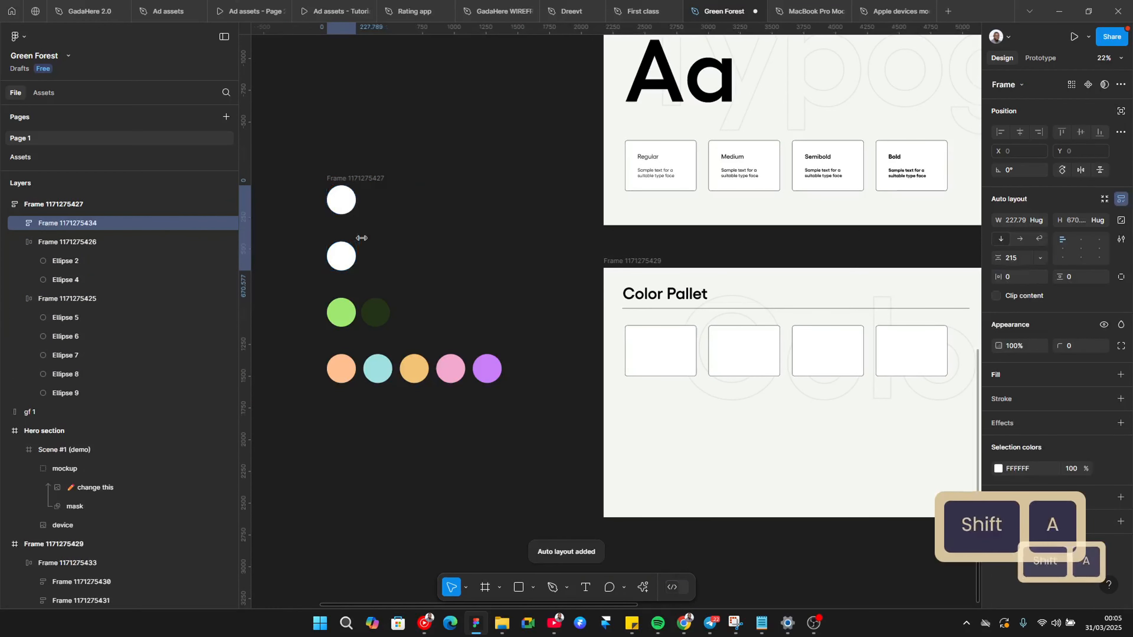
pyautogui.click(1021, 239)
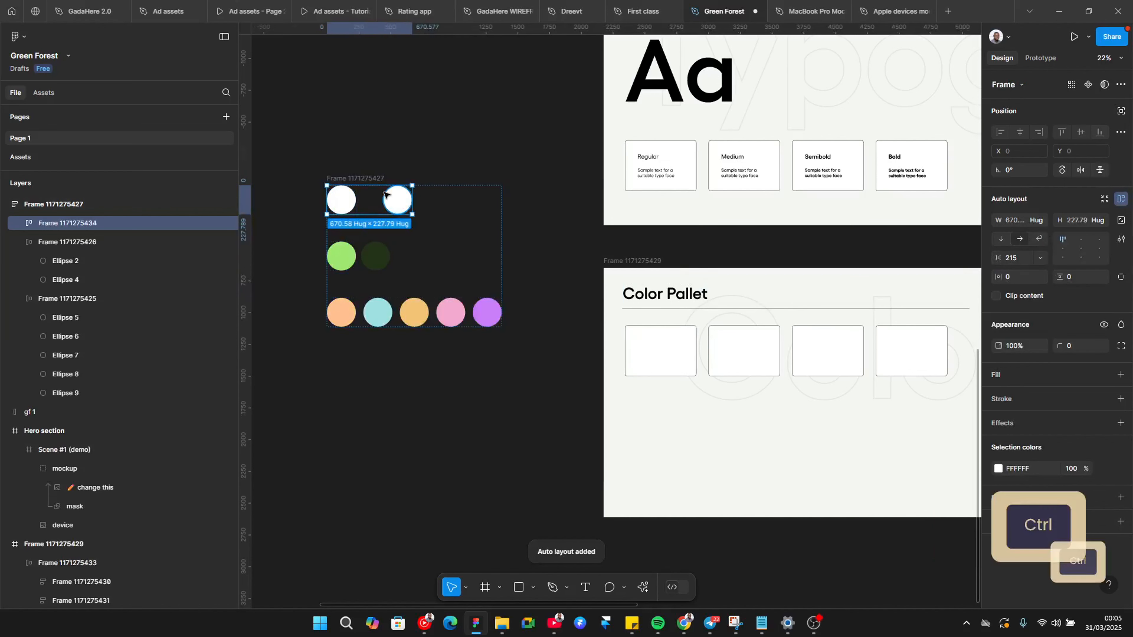
# Set the duplicated white circle's fill to black 000000 and deselect it
pyautogui.keyDown('ctrl'); pyautogui.click(401, 203); pyautogui.keyUp('ctrl')
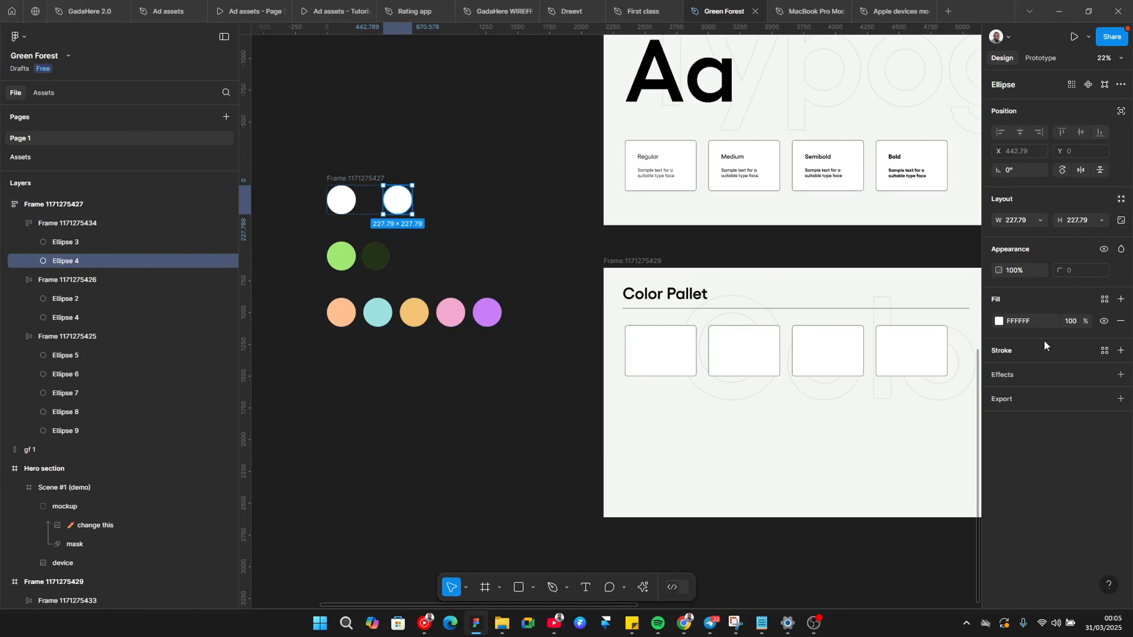
pyautogui.write('0')
pyautogui.press('Return')
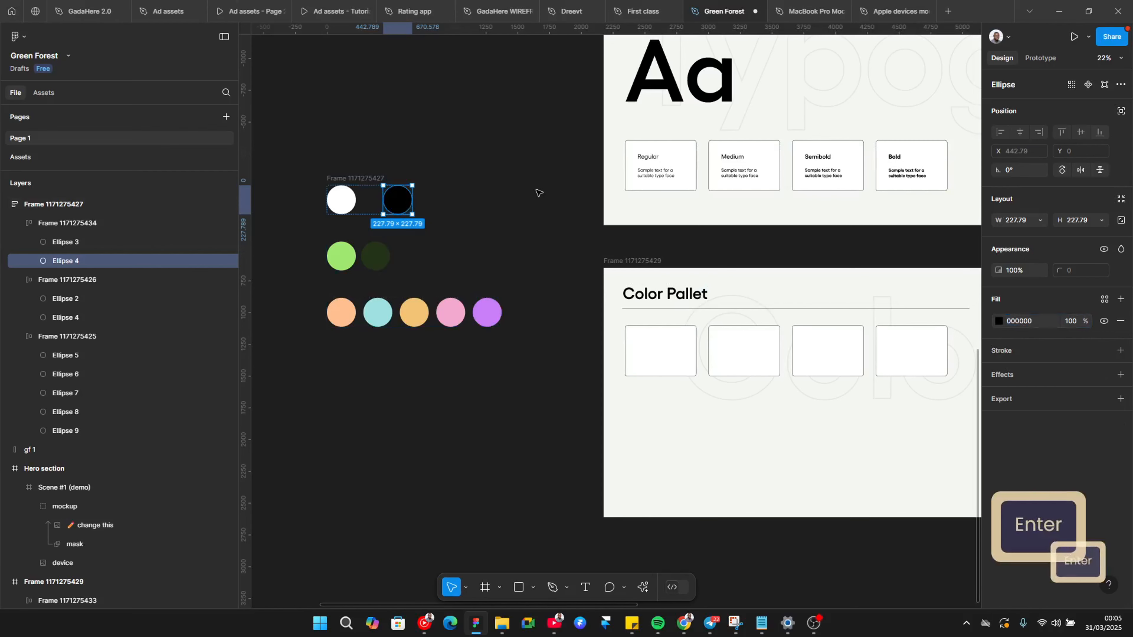
pyautogui.click(536, 193)
# Duplicate the empty card row twice below itself and combine the three rows in a vertical auto layout
pyautogui.scroll(1, 478, 240)
pyautogui.scroll(-1, 610, 251)
pyautogui.scroll(1, 473, 248)
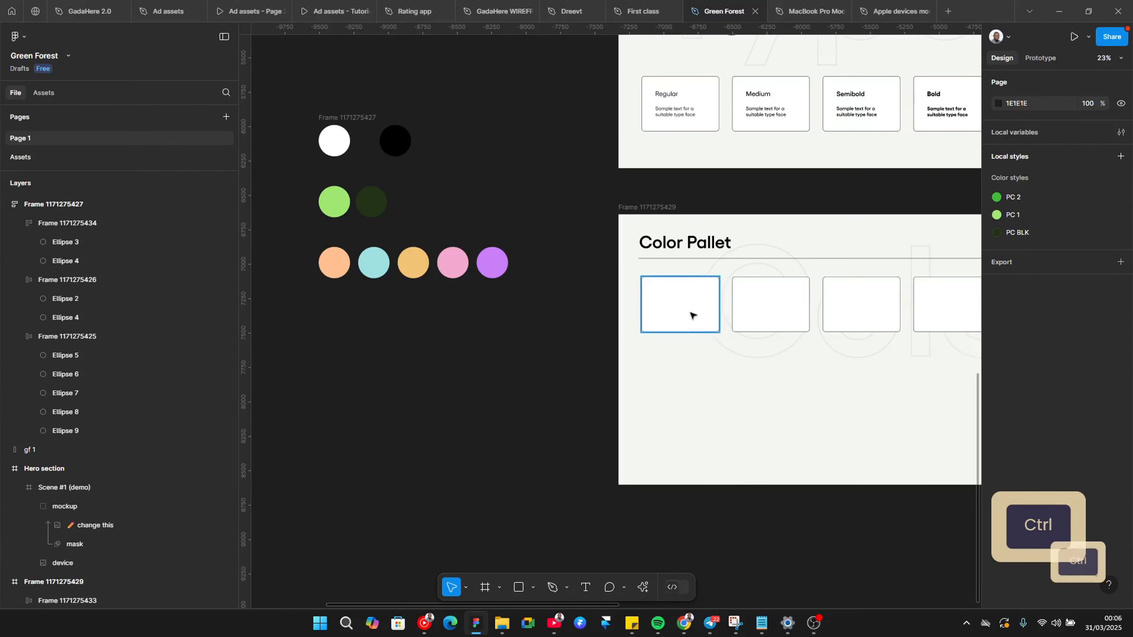
pyautogui.hscroll(3, 627, 299)
pyautogui.scroll(-1, 657, 302)
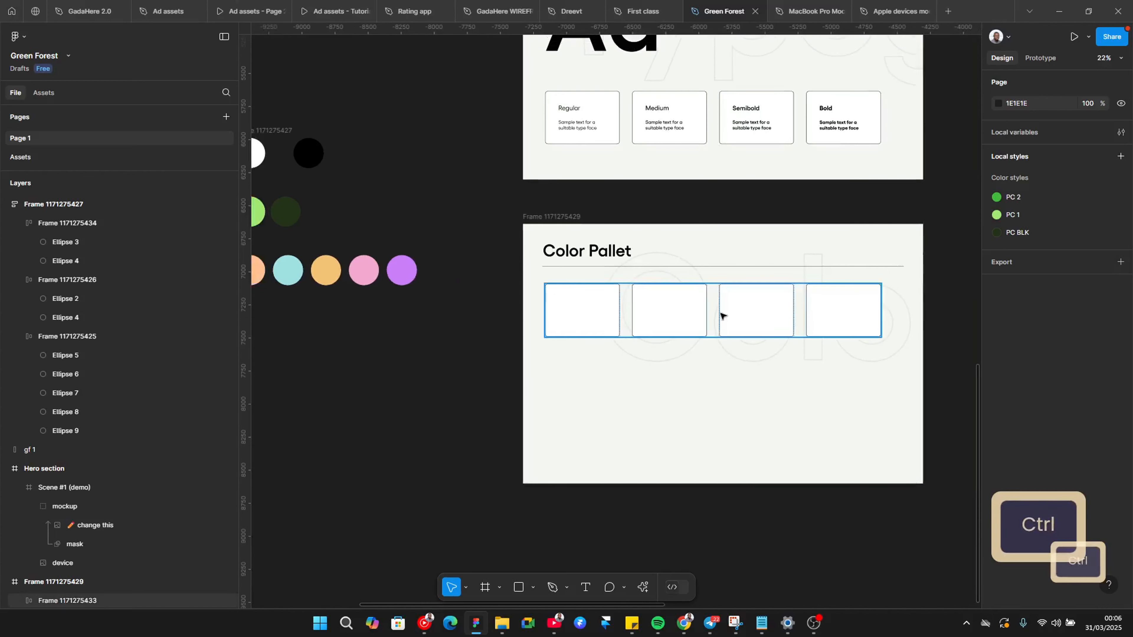
pyautogui.click(681, 304)
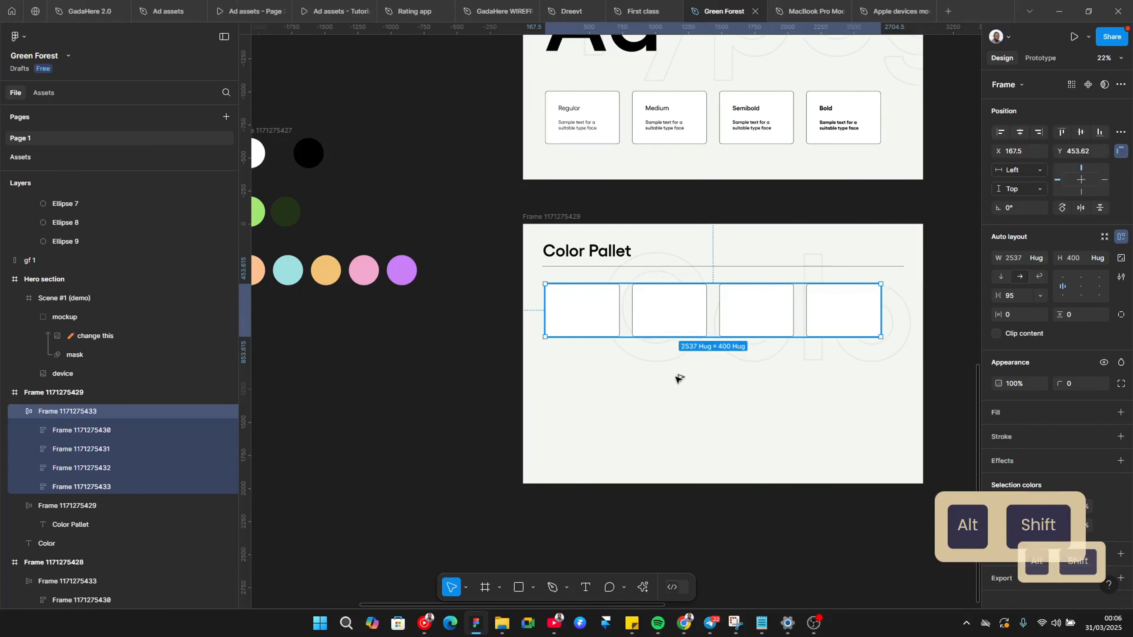
pyautogui.moveTo(678, 379); pyautogui.dragTo(678, 377)
pyautogui.moveTo(674, 418); pyautogui.dragTo(674, 442)
pyautogui.keyDown('shift'); pyautogui.click(669, 309); pyautogui.keyUp('shift')
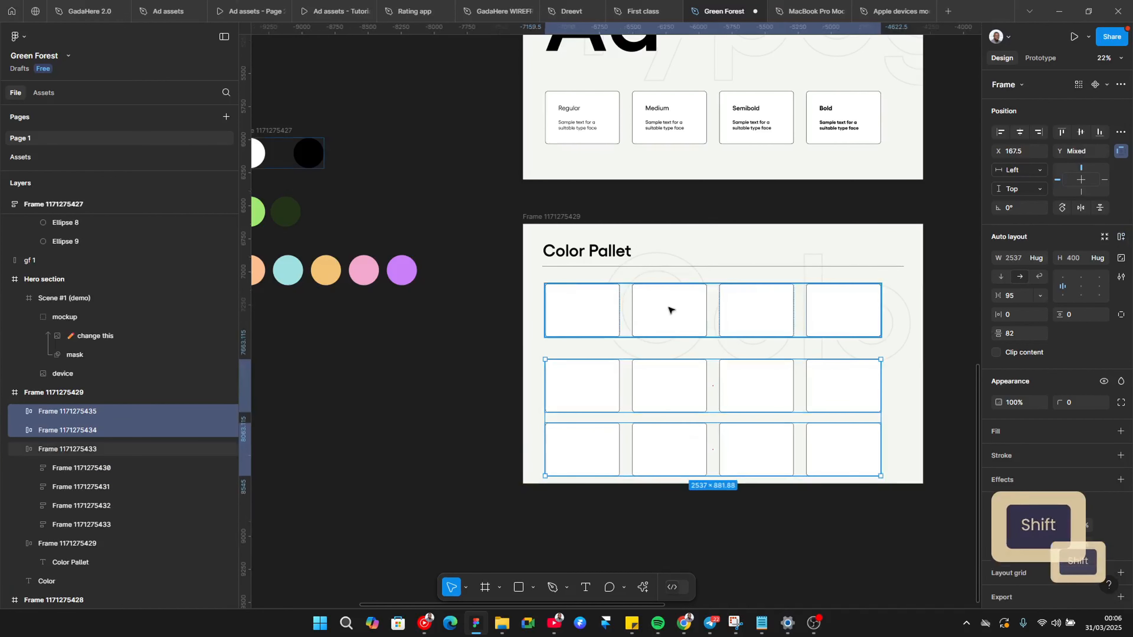
pyautogui.hotkey('shift', 'a')
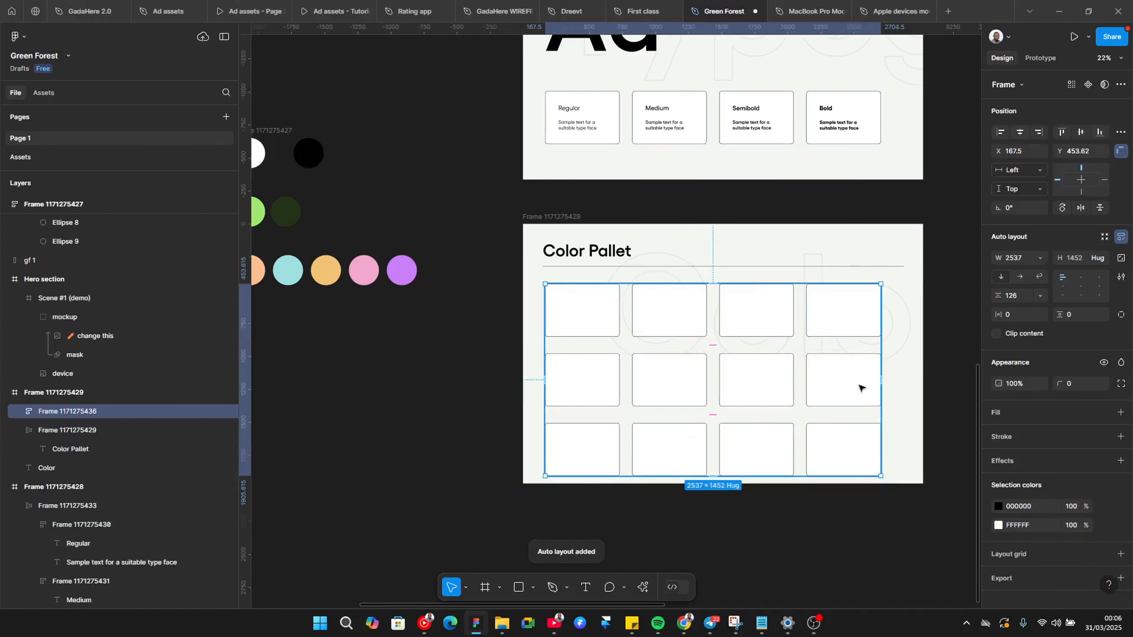
# Move the card grid up to about Y 398 and center it horizontally in the Color Pallet frame
pyautogui.moveTo(860, 387)
pyautogui.mouseDown()
pyautogui.moveTo(866, 362)
pyautogui.moveTo(871, 385)
pyautogui.mouseUp()
pyautogui.hotkey('shift', 'Up')
pyautogui.hotkey('shift', 'Up')
pyautogui.hotkey('shift', 'Up')
pyautogui.hotkey('shift', 'Up')
pyautogui.hotkey('shift', 'Up')
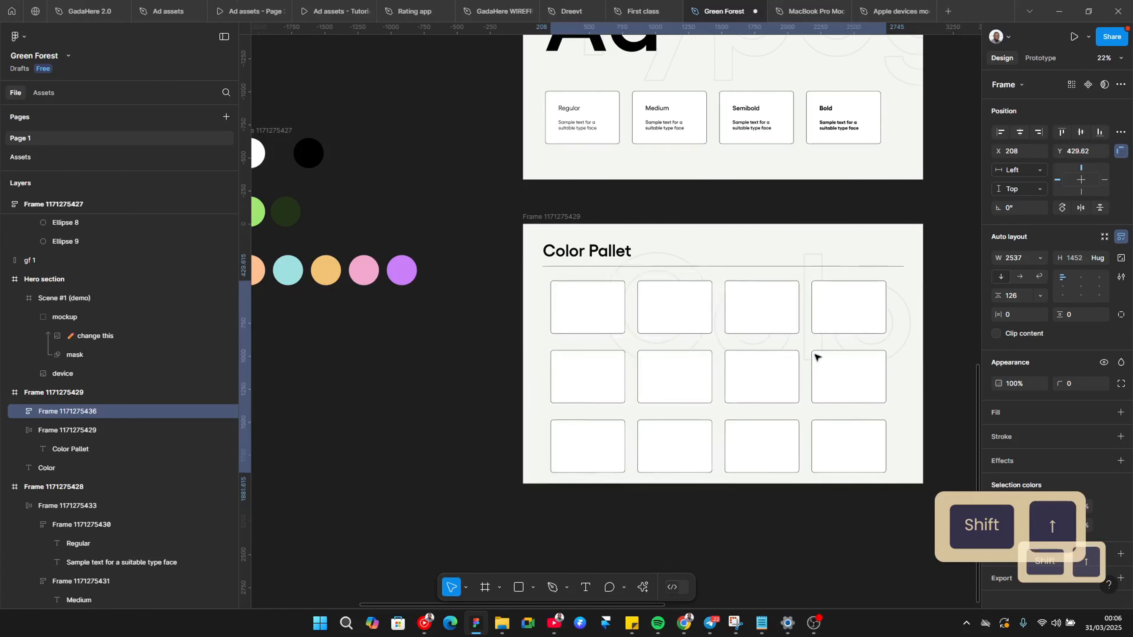
pyautogui.hotkey('shift', 'Up')
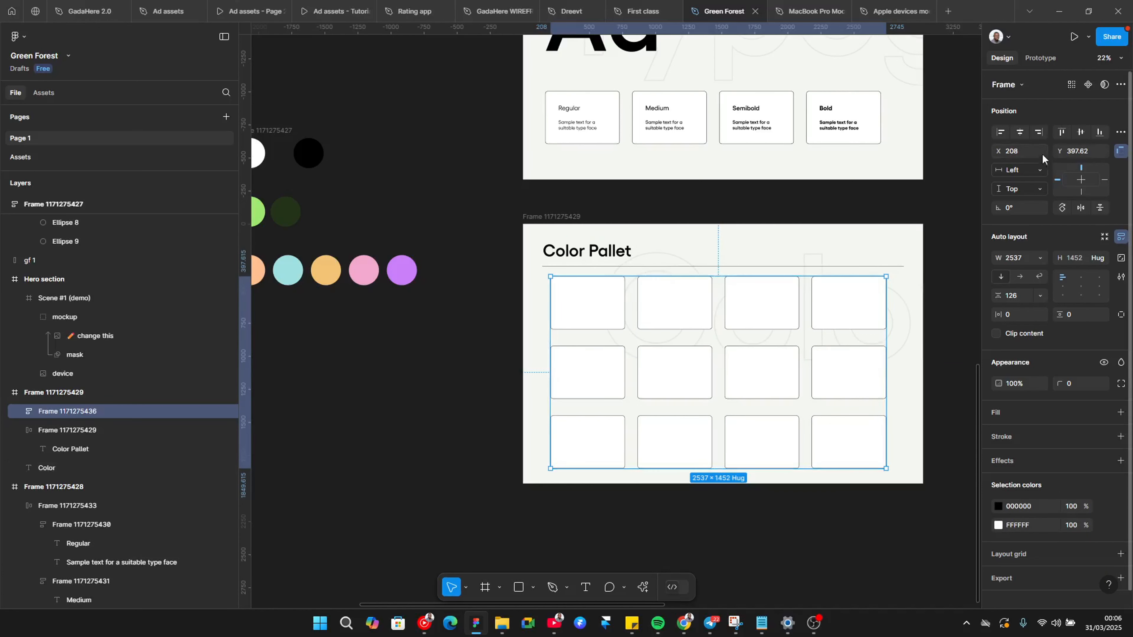
pyautogui.click(1020, 133)
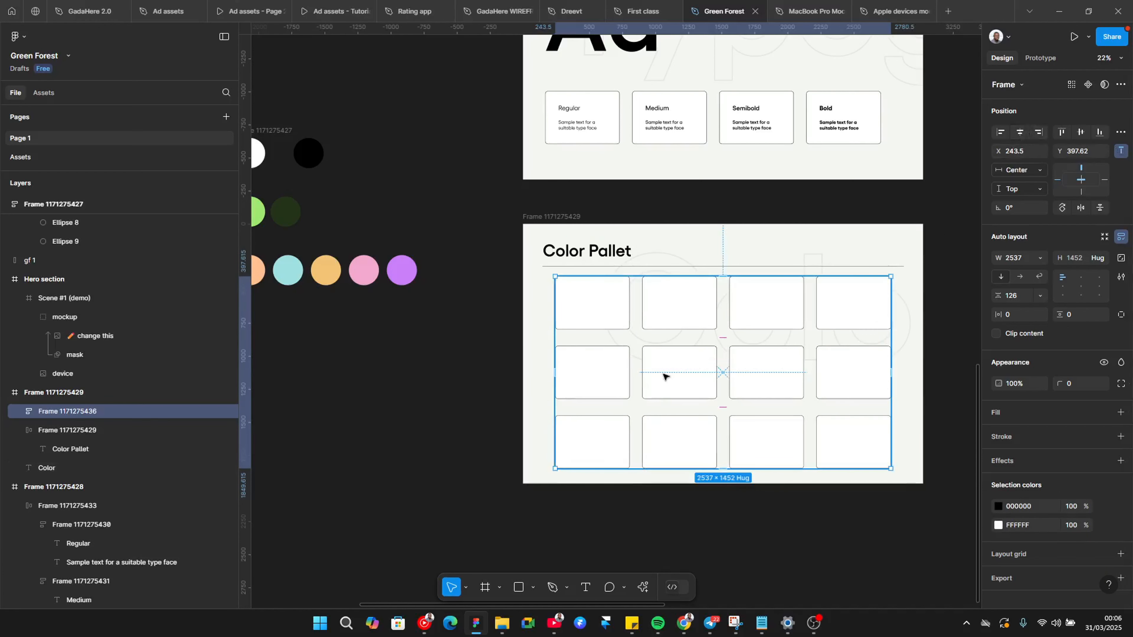
# Delete the last two cards from both the first and second rows of the Color Pallet grid
pyautogui.press('ctrl')
pyautogui.click(743, 313)
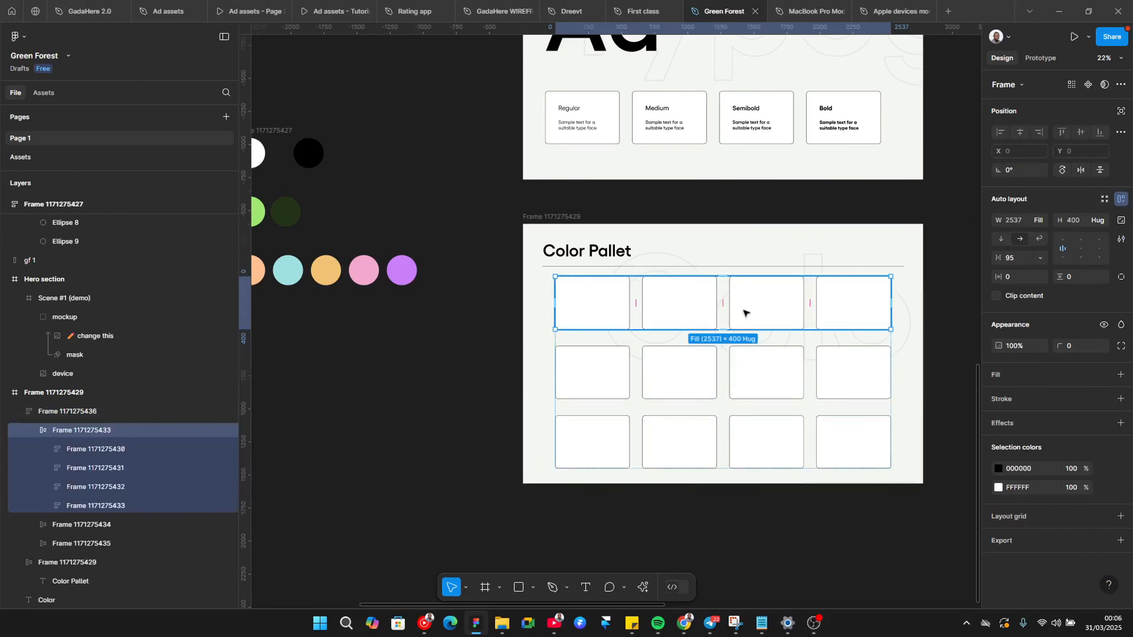
pyautogui.click(744, 312)
pyautogui.keyDown('shift'); pyautogui.click(881, 313); pyautogui.keyUp('shift')
pyautogui.press('Delete')
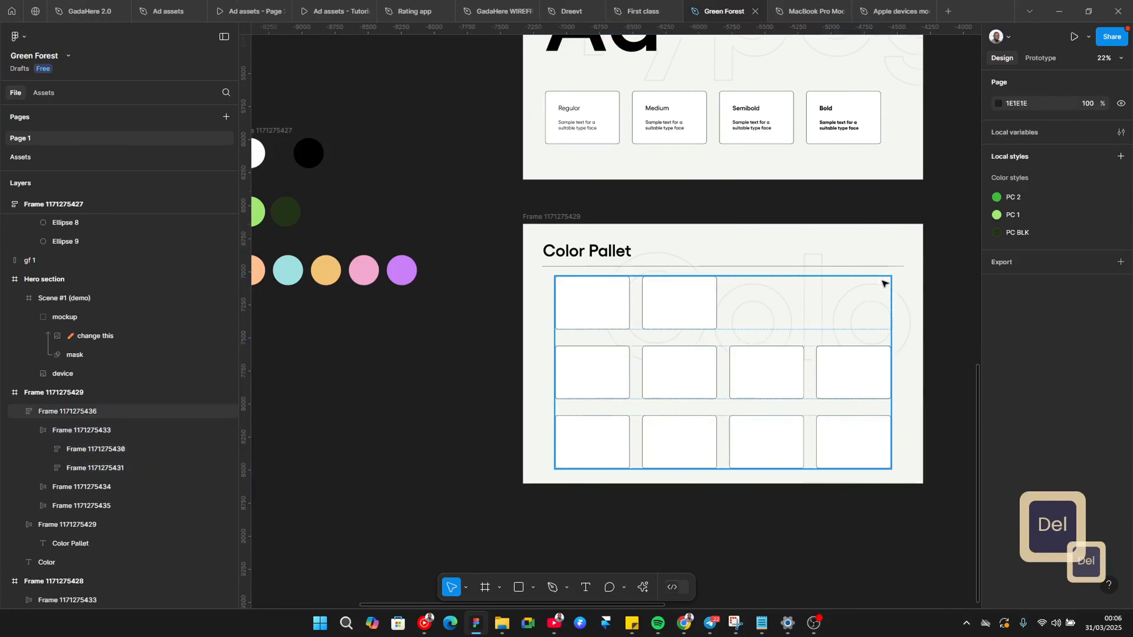
pyautogui.keyDown('ctrl'); pyautogui.keyDown('shift'); pyautogui.click(862, 370); pyautogui.keyUp('shift'); pyautogui.keyUp('ctrl')
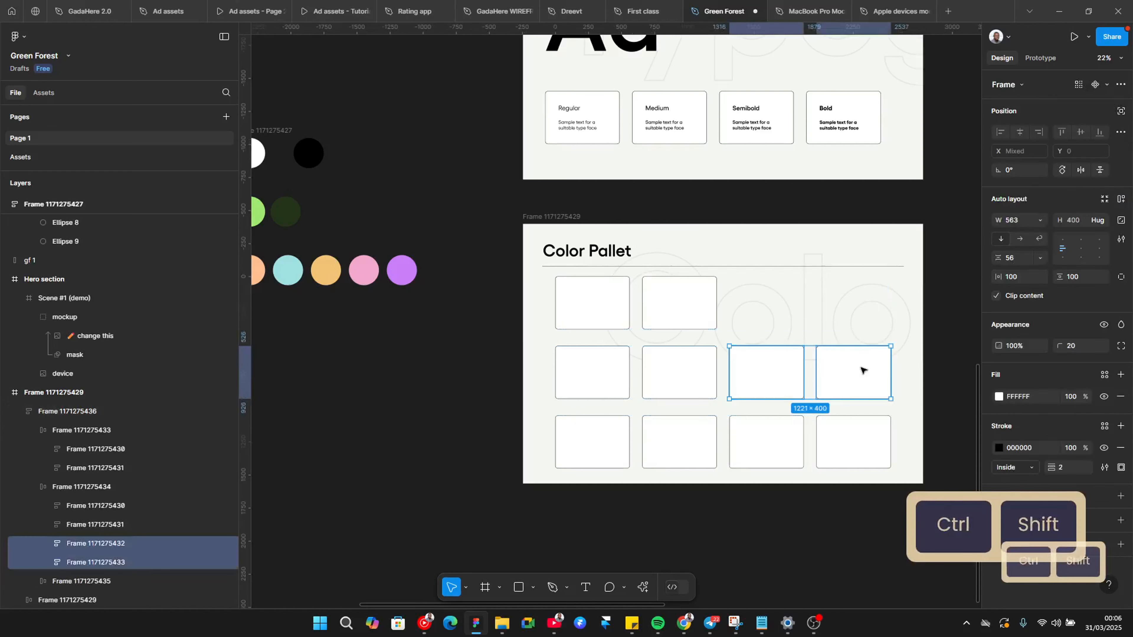
pyautogui.press('Delete')
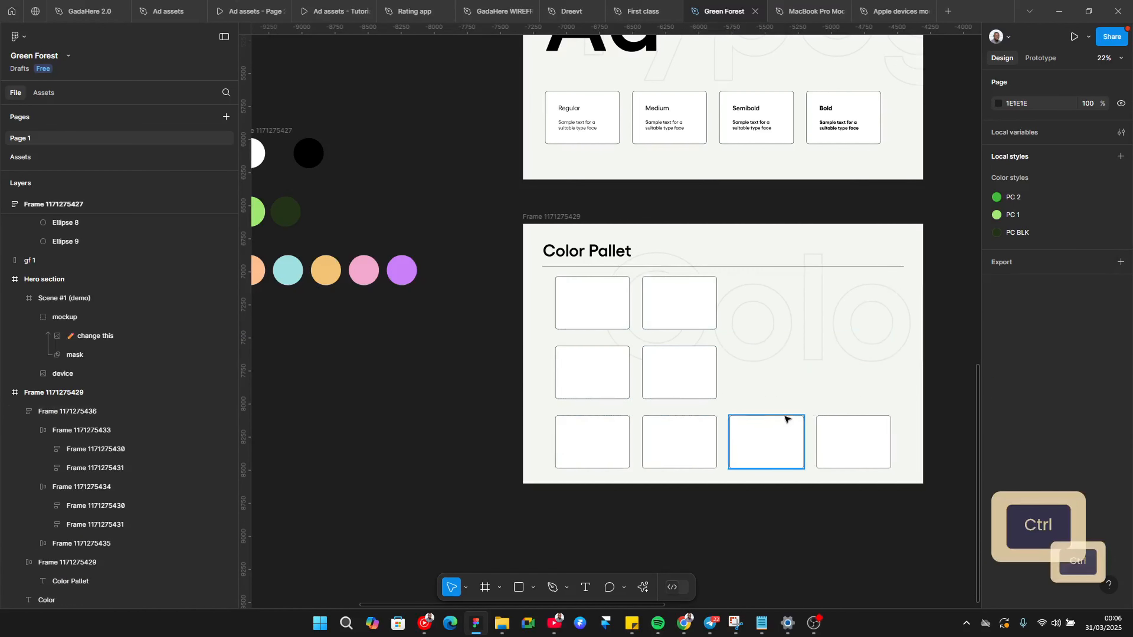
# Duplicate the last card in the bottom row of the grid to give that row five cards
pyautogui.scroll(-2, 785, 418)
pyautogui.scroll(1, 862, 455)
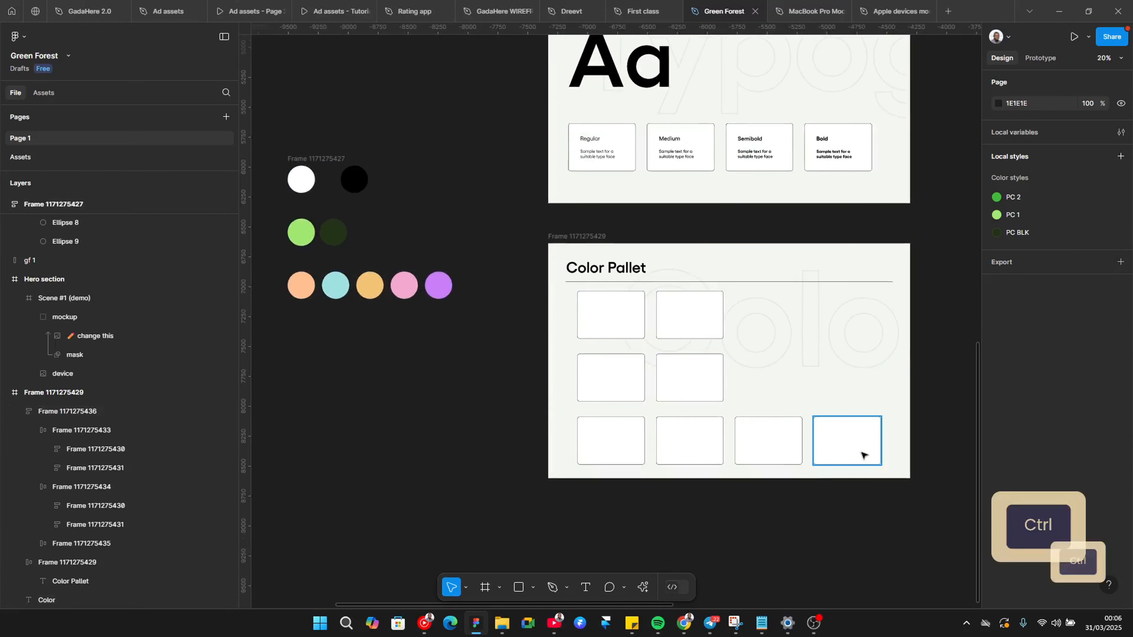
pyautogui.click(862, 454)
pyautogui.hotkey('ctrl', 'd')
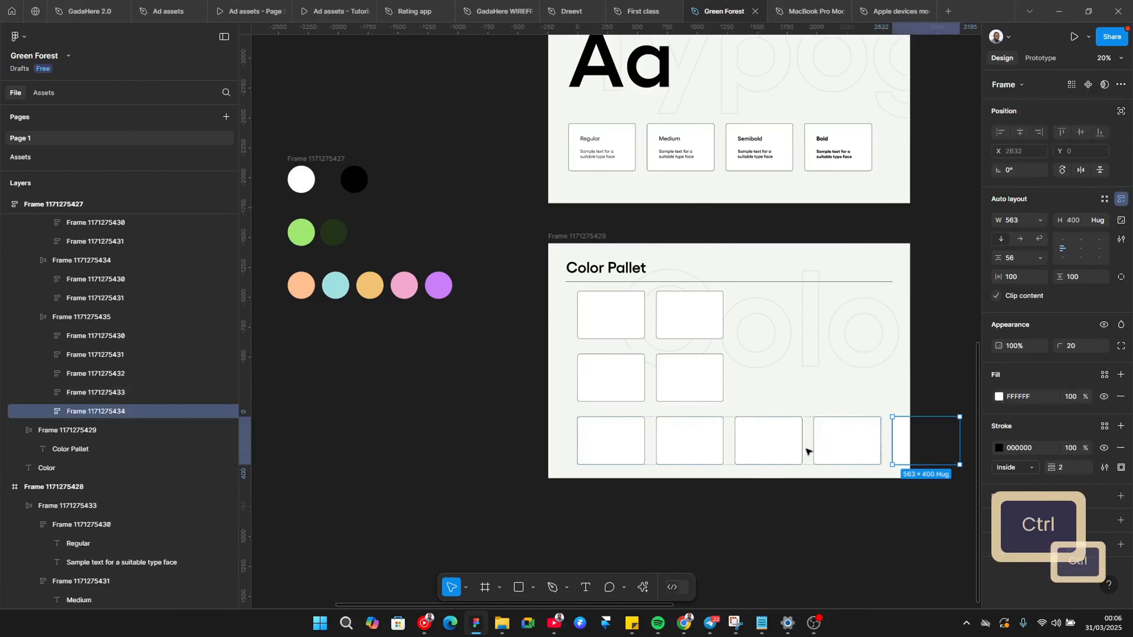
pyautogui.scroll(2, 807, 453)
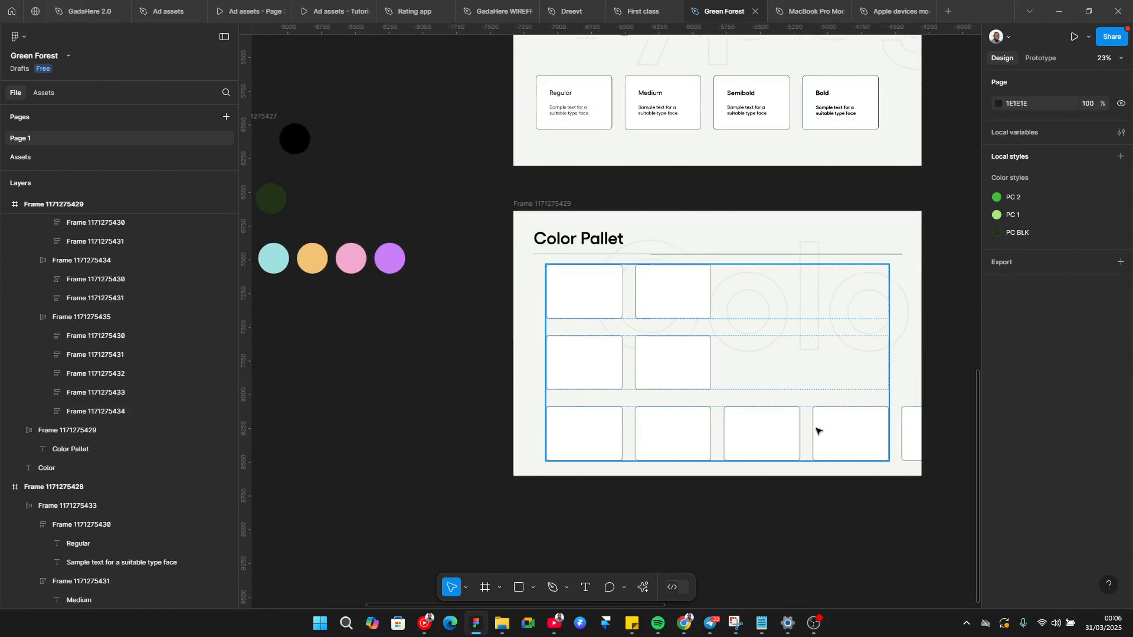
# Reduce the width of all cards in the three rows to 451 and deselect them
pyautogui.click(817, 431)
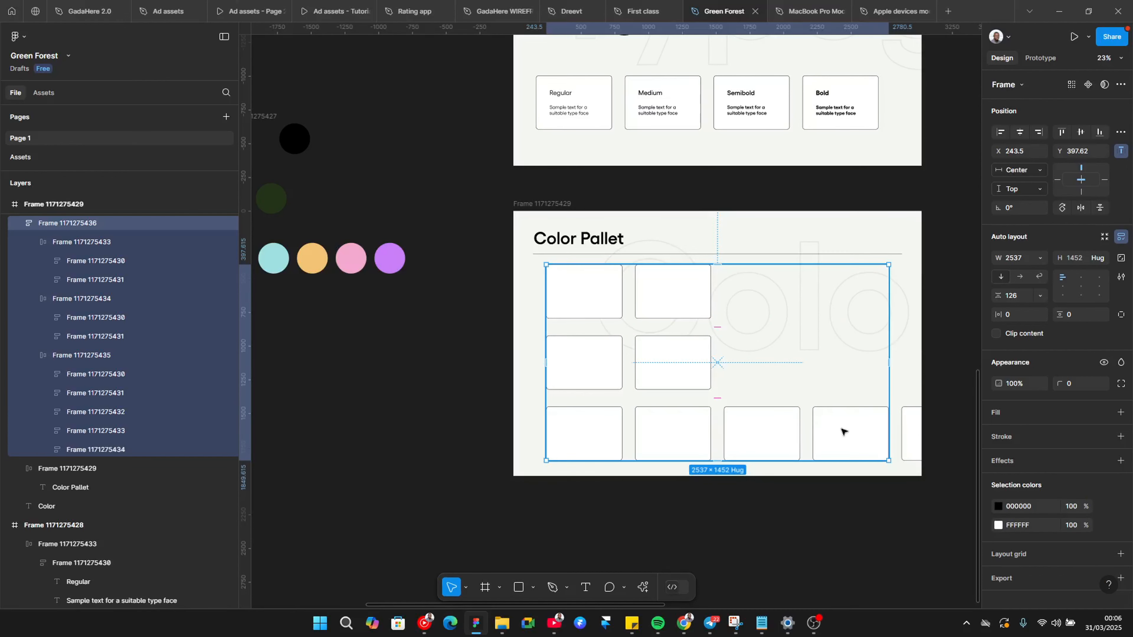
pyautogui.keyDown('ctrl'); pyautogui.click(583, 418); pyautogui.keyUp('ctrl')
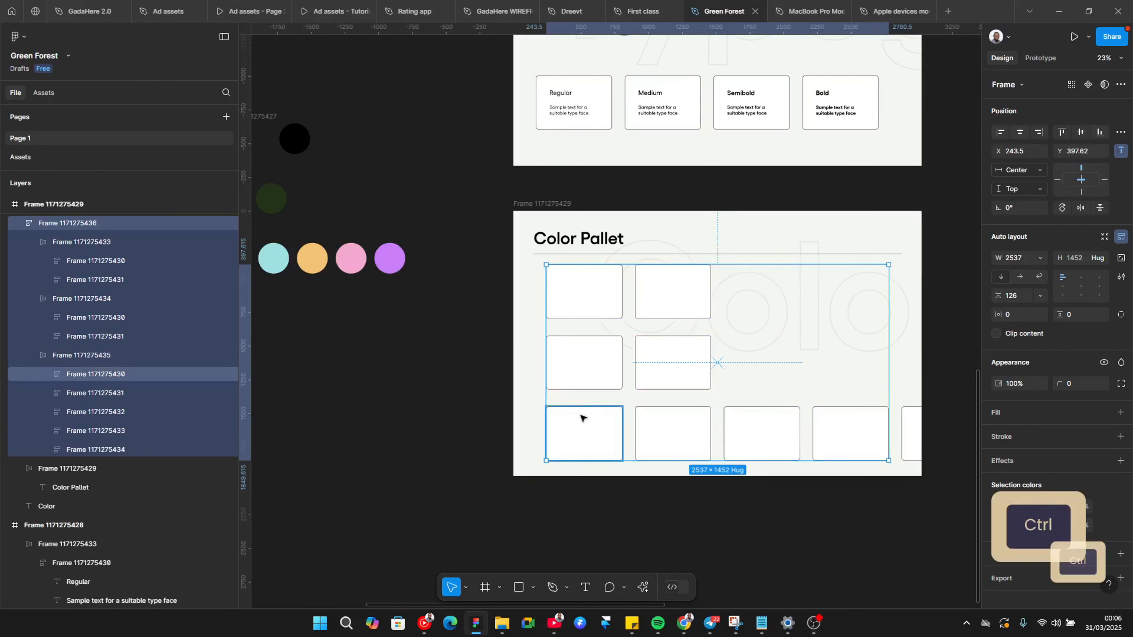
pyautogui.hotkey('ctrl', 'a')
pyautogui.hotkey('ctrl', 'a')
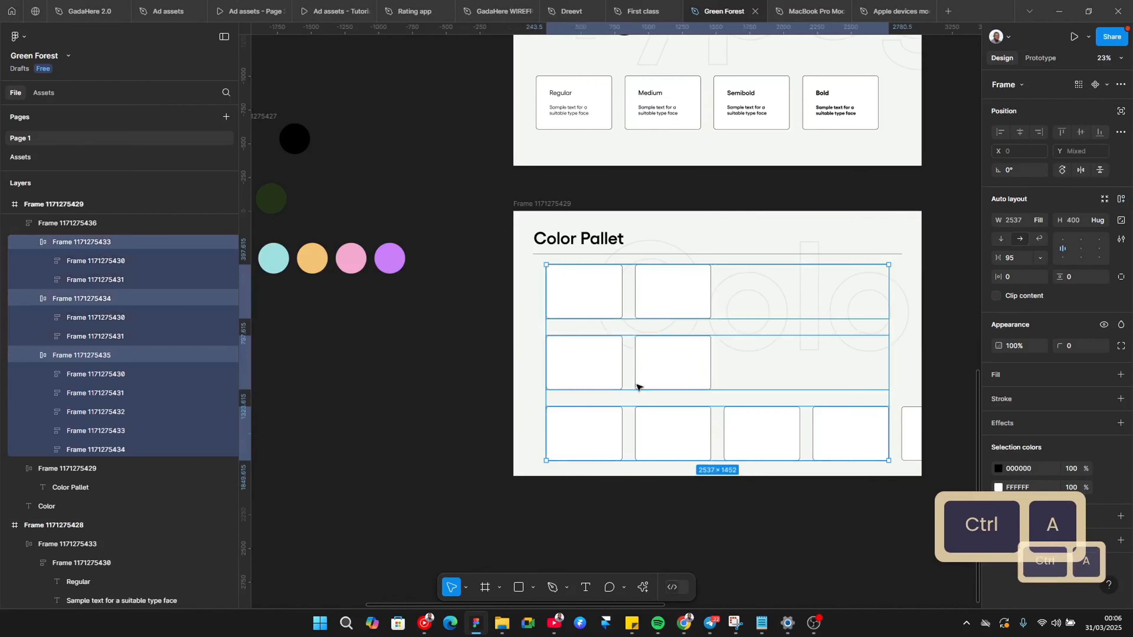
pyautogui.press('Return')
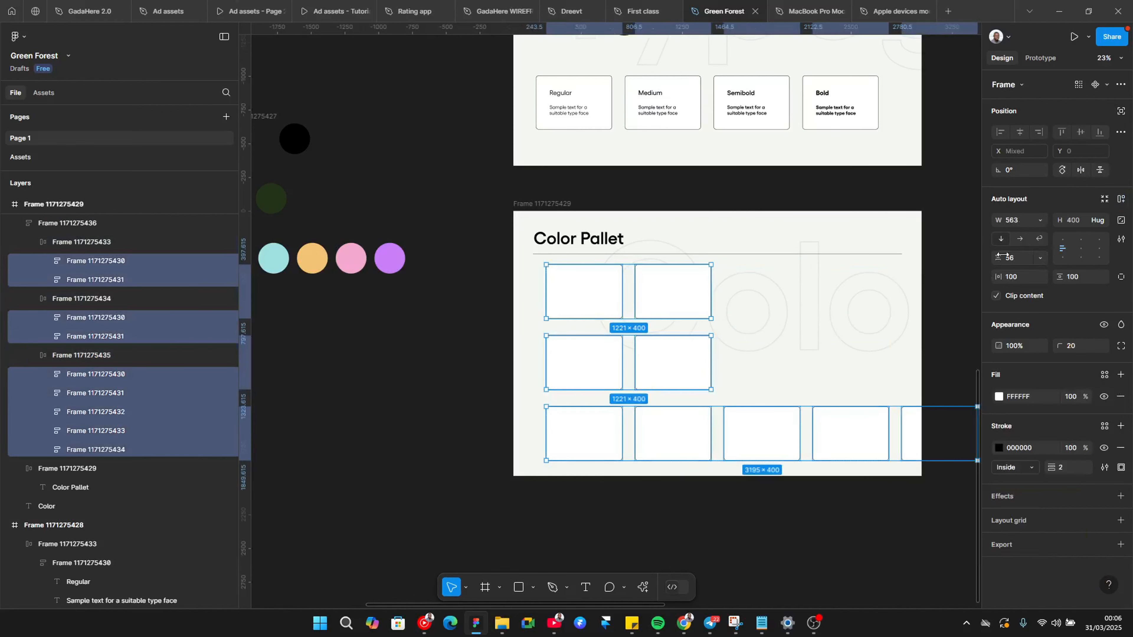
pyautogui.hotkey('shift', 'Down')
pyautogui.hotkey('shift', 'Down')
pyautogui.hotkey('shift', 'Down')
pyautogui.hotkey('shift', 'Down')
pyautogui.hotkey('shift', 'Down')
pyautogui.hotkey('shift', 'Down')
pyautogui.hotkey('shift', 'Down')
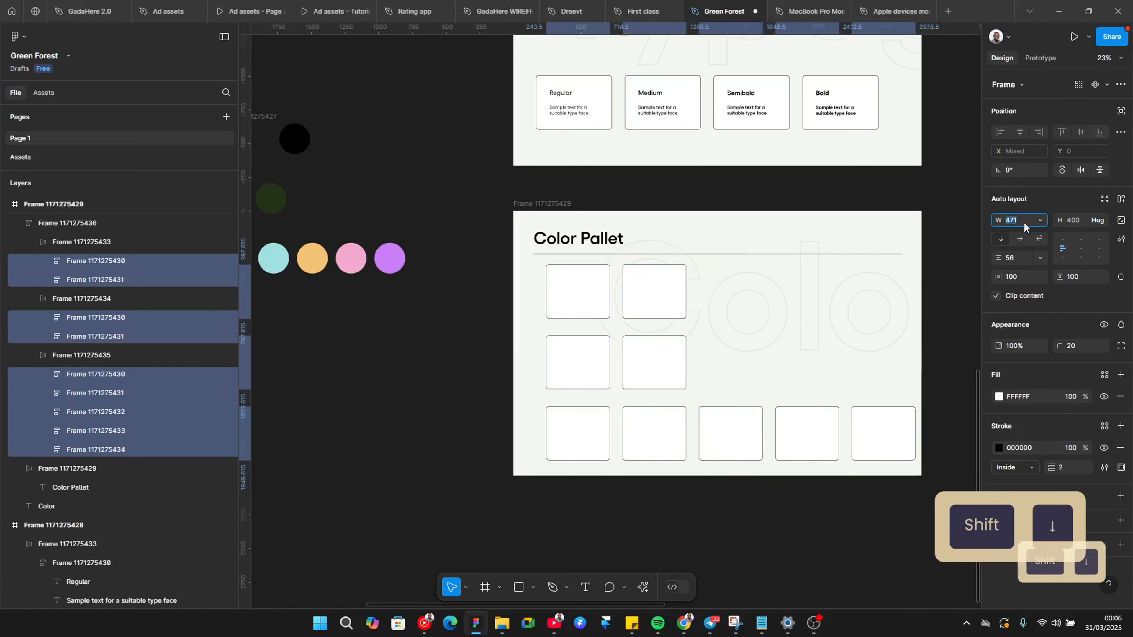
pyautogui.hotkey('shift', 'Down')
pyautogui.hotkey('shift', 'Down')
pyautogui.hotkey('shift', 'Down')
pyautogui.hotkey('shift', 'Down')
pyautogui.hotkey('shift', 'Up')
pyautogui.hotkey('shift', 'Up')
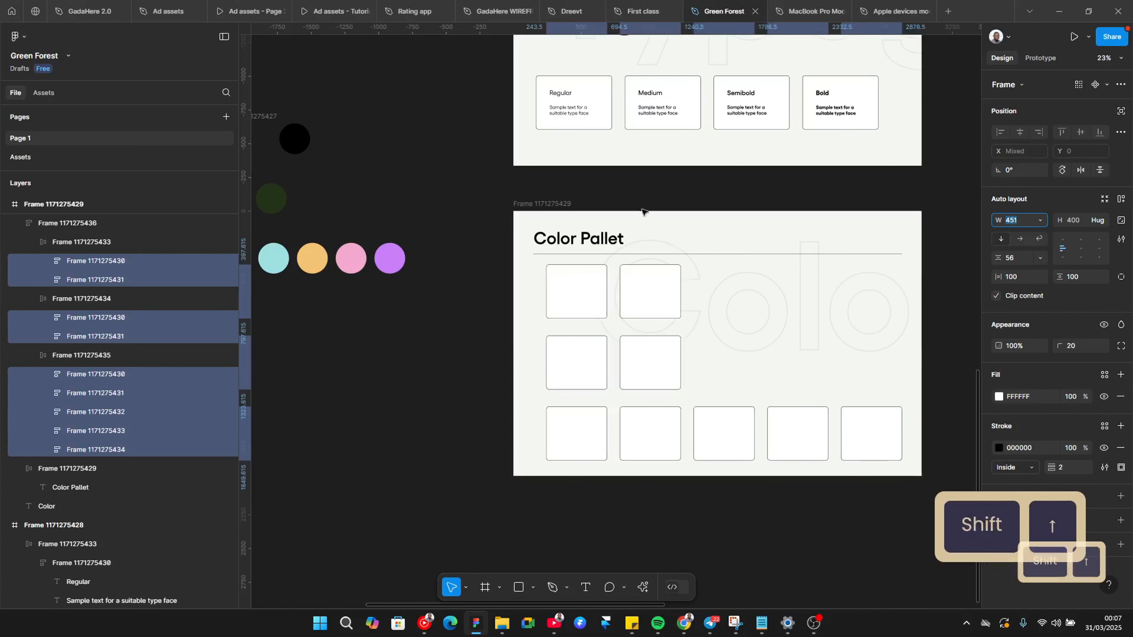
pyautogui.scroll(-2, 584, 343)
pyautogui.click(602, 446)
pyautogui.scroll(2, 642, 273)
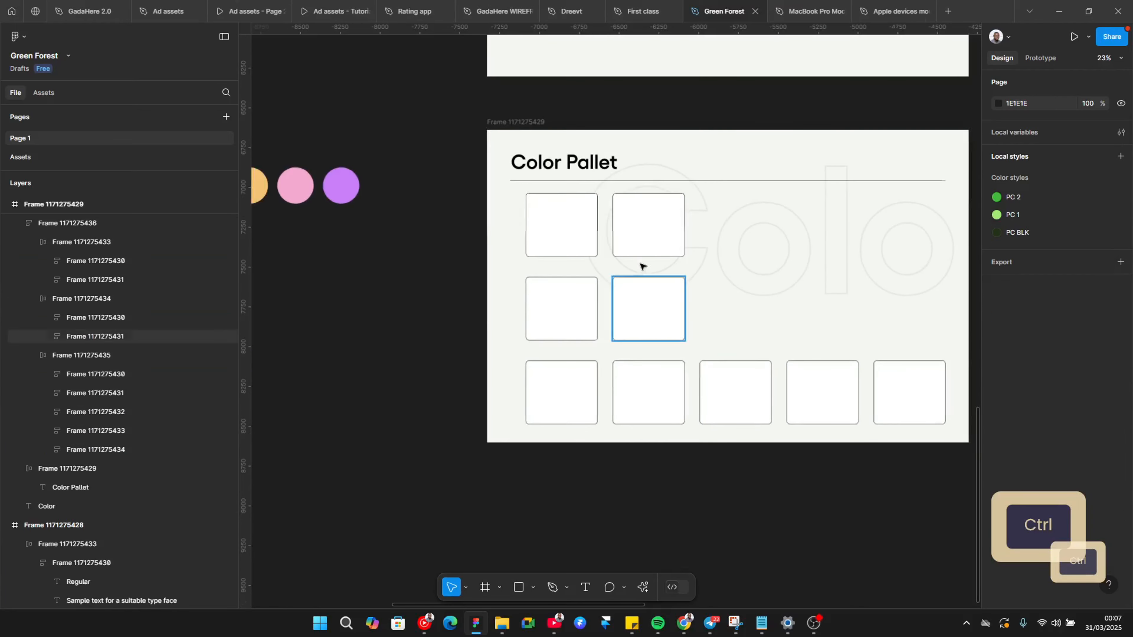
# Copy the Regular label from the first card in the typography frame
pyautogui.scroll(1, 616, 256)
pyautogui.keyDown('ctrl'); pyautogui.click(571, 236); pyautogui.keyUp('ctrl')
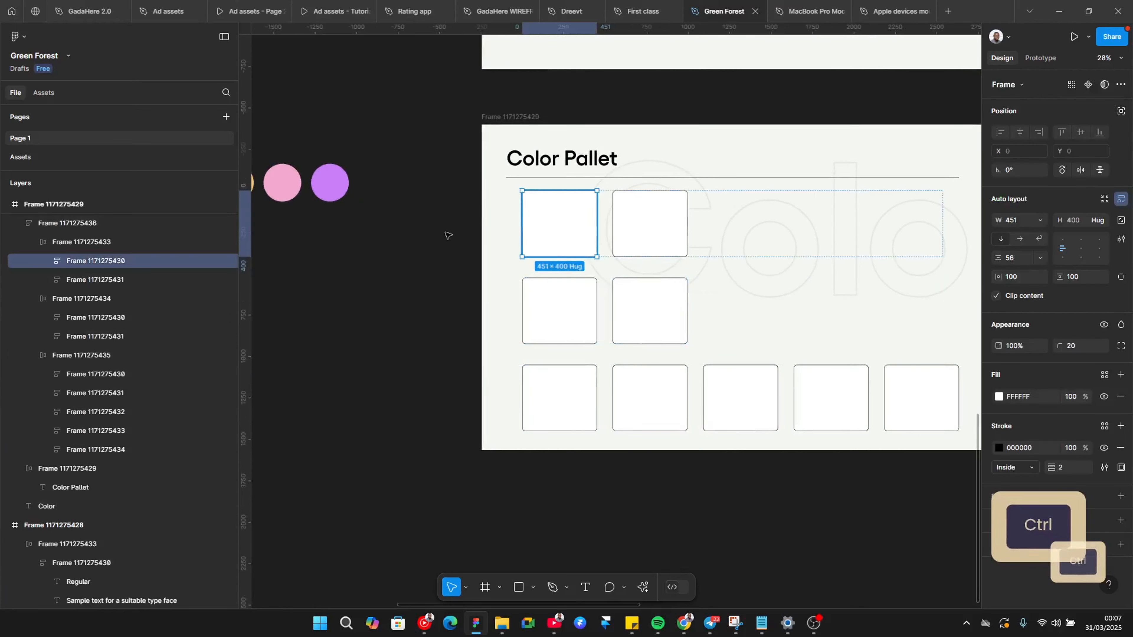
pyautogui.scroll(-2, 480, 371)
pyautogui.scroll(2, 605, 164)
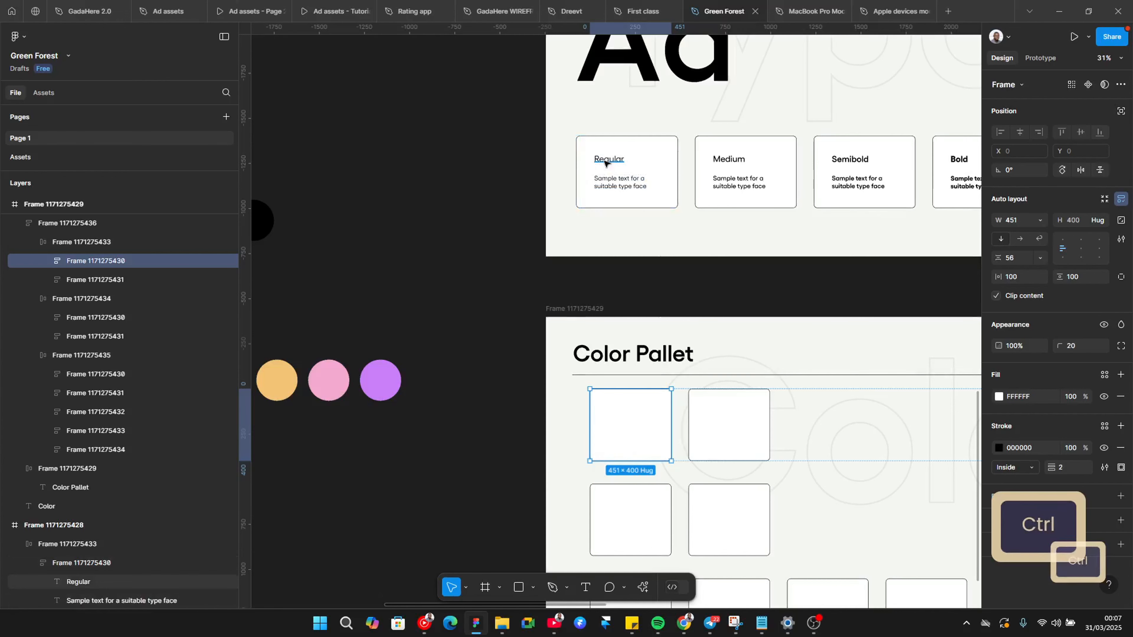
pyautogui.keyDown('ctrl'); pyautogui.click(606, 163); pyautogui.keyUp('ctrl')
pyautogui.hotkey('ctrl', 'c')
pyautogui.scroll(-1, 614, 433)
pyautogui.scroll(1, 615, 413)
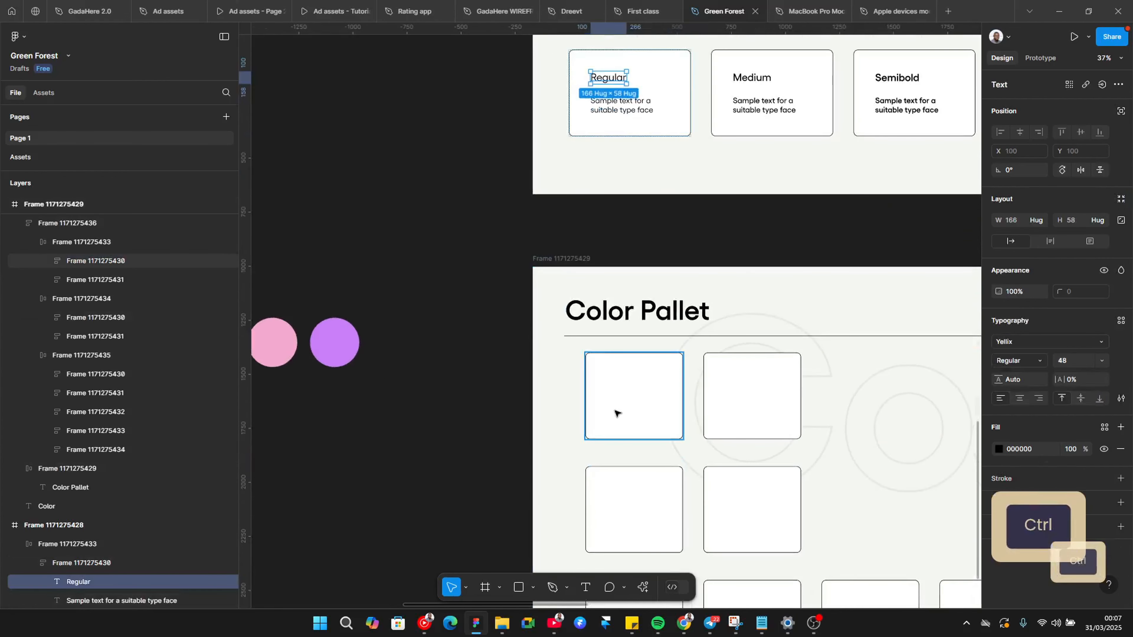
pyautogui.keyDown('ctrl'); pyautogui.click(616, 413); pyautogui.keyUp('ctrl')
pyautogui.hotkey('ctrl', 'v')
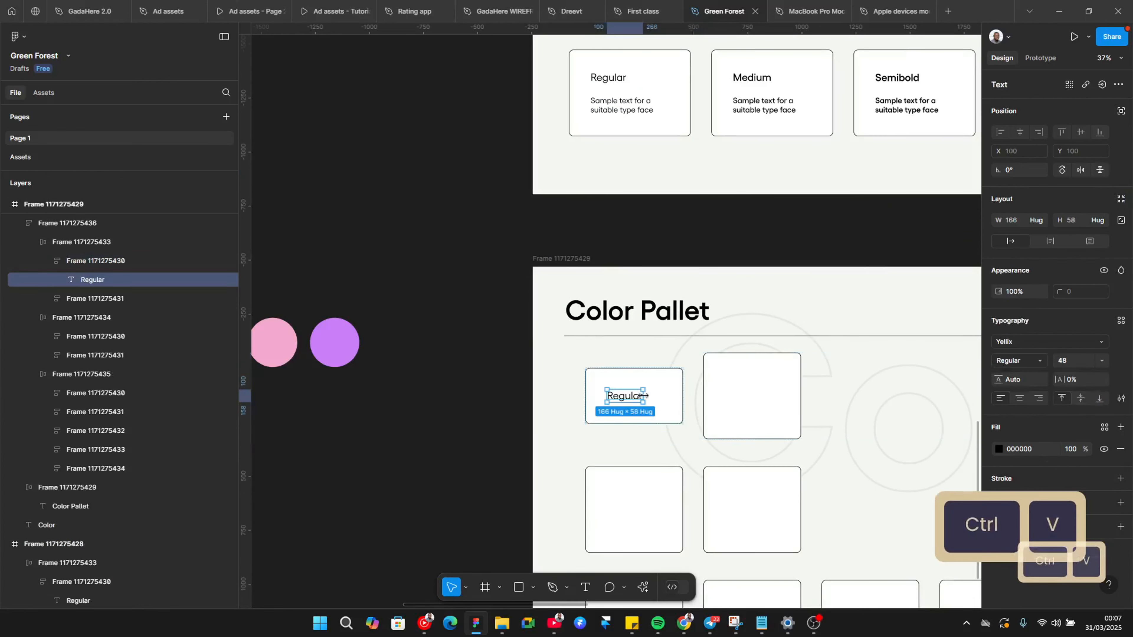
pyautogui.hotkey('ctrl', 'z')
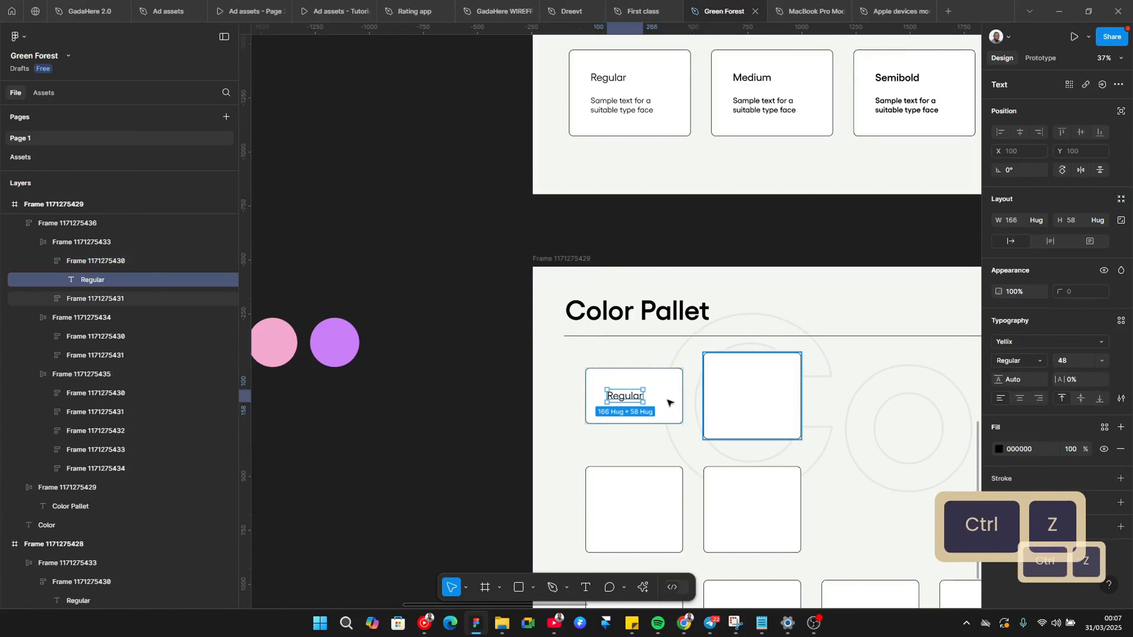
pyautogui.hotkey('ctrl', 'z')
# Change the height sizing of all Color Pallet cards from hug contents to a fixed height of 400
pyautogui.click(812, 381)
pyautogui.hotkey('ctrl', 'a')
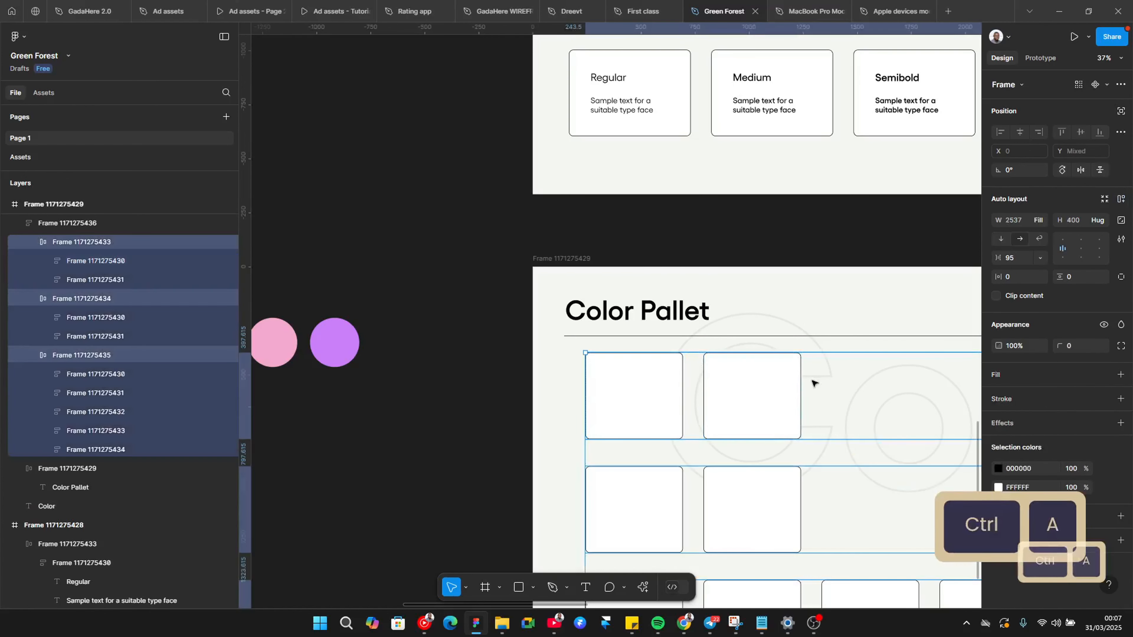
pyautogui.press('Return')
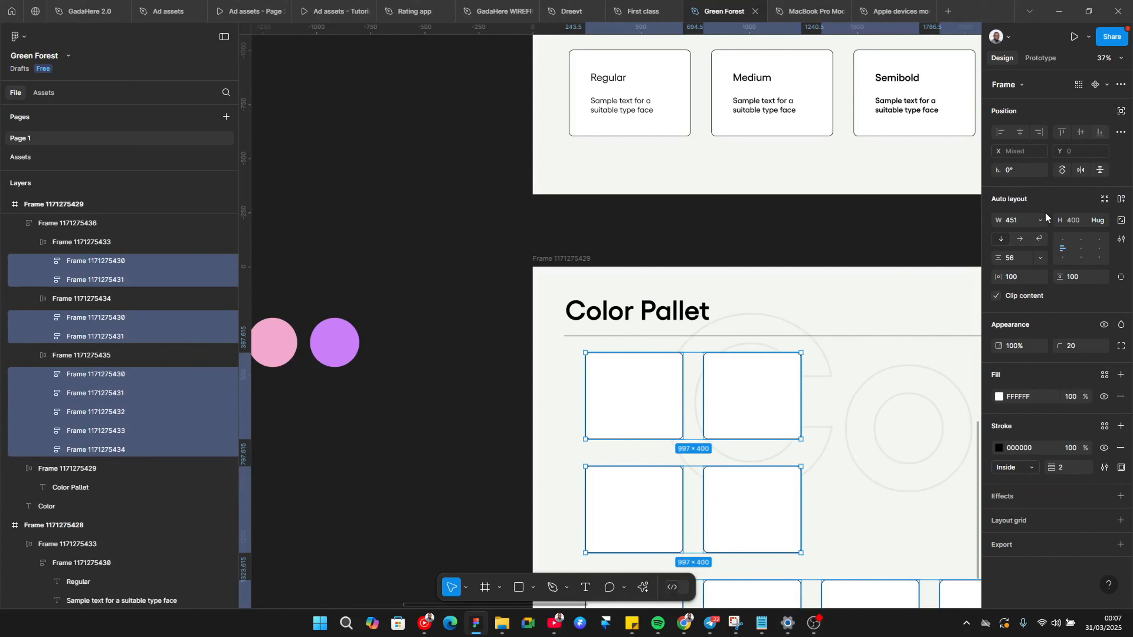
pyautogui.click(1098, 220)
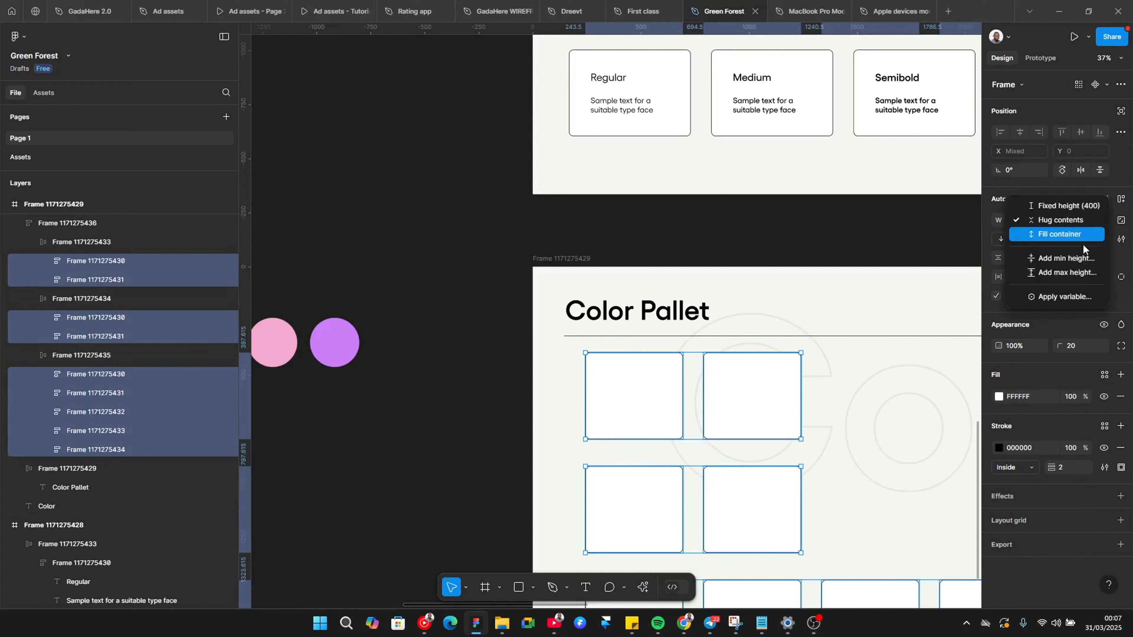
pyautogui.click(1079, 208)
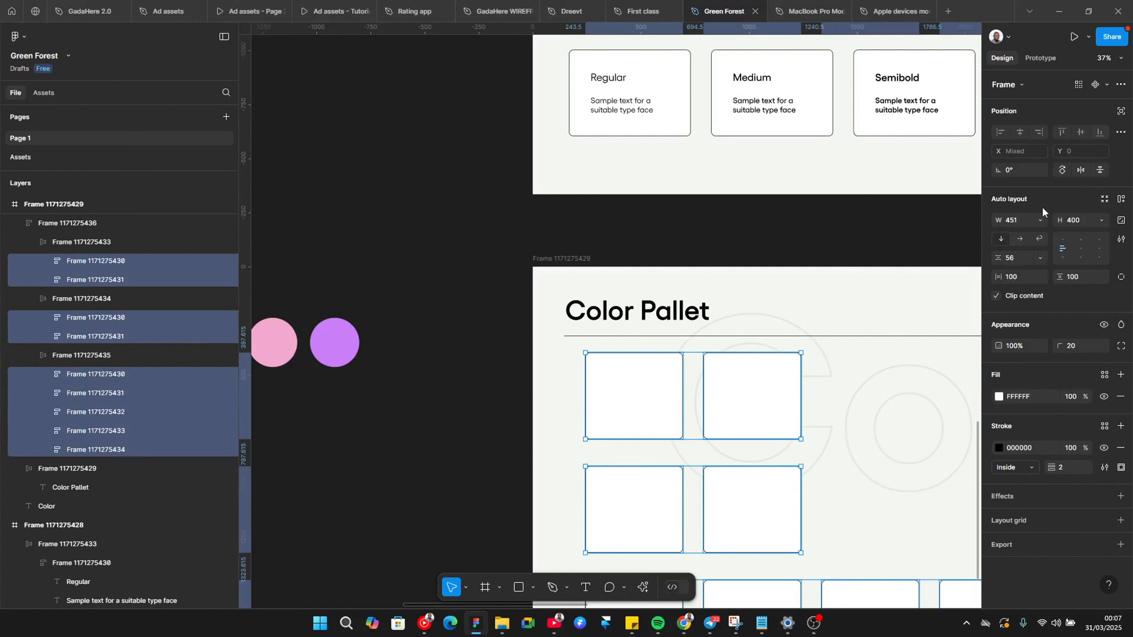
pyautogui.click(1042, 223)
pyautogui.click(1042, 223)
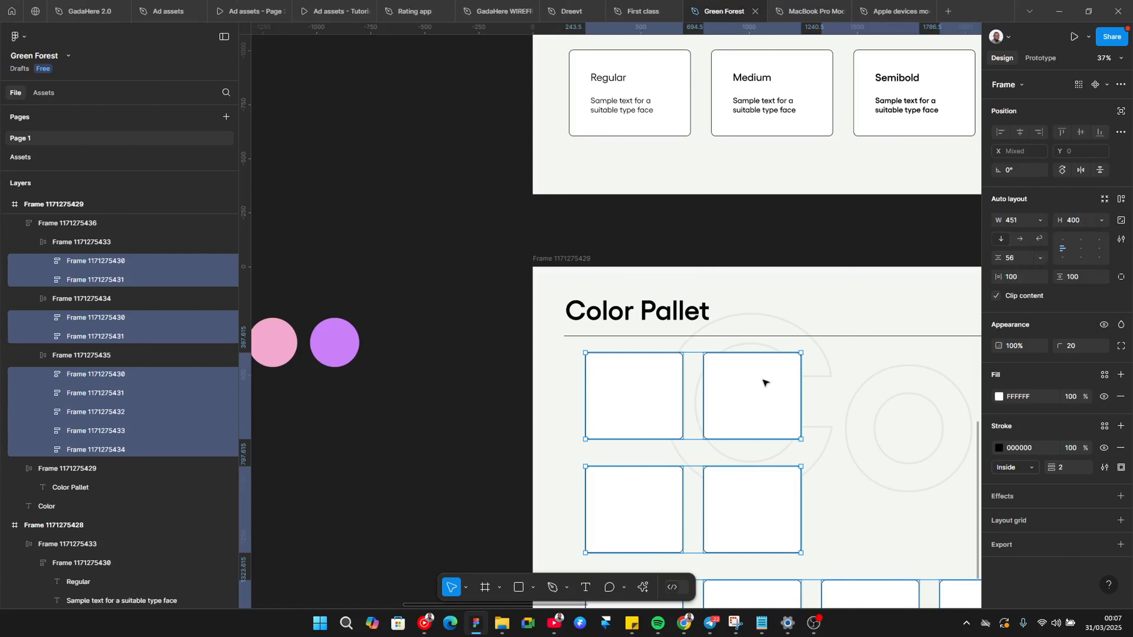
# Paste the Regular label into all nine Color Pallet cards at once and deselect the labels
pyautogui.click(655, 413)
pyautogui.hotkey('ctrl', 'a')
pyautogui.hotkey('ctrl', 'z')
pyautogui.hotkey('ctrl', 'z')
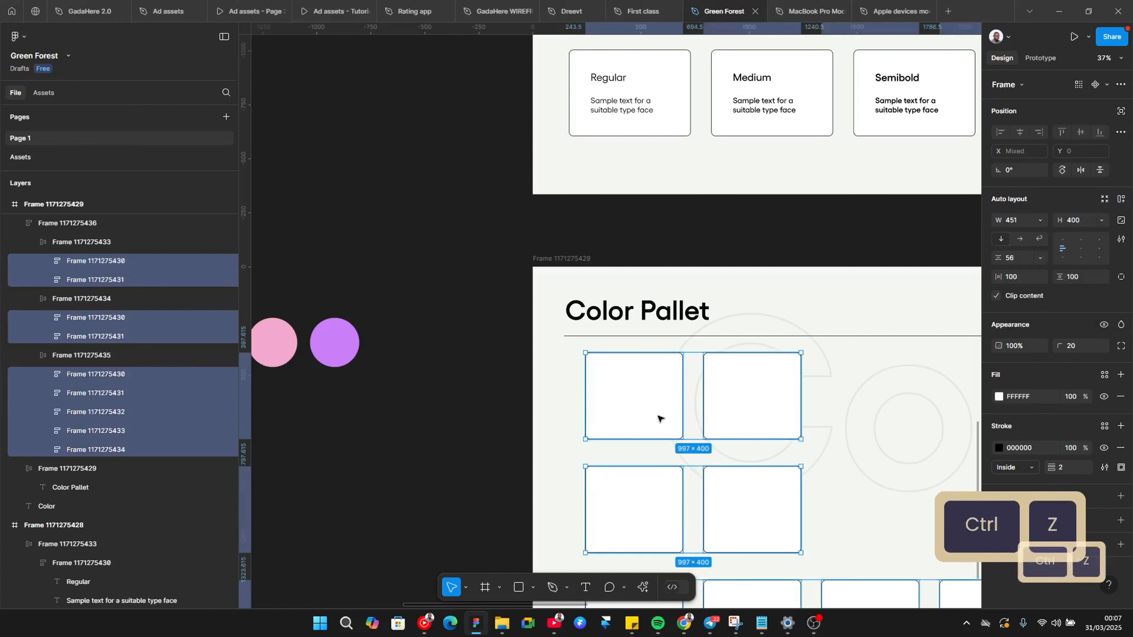
pyautogui.hotkey('ctrl', 'v')
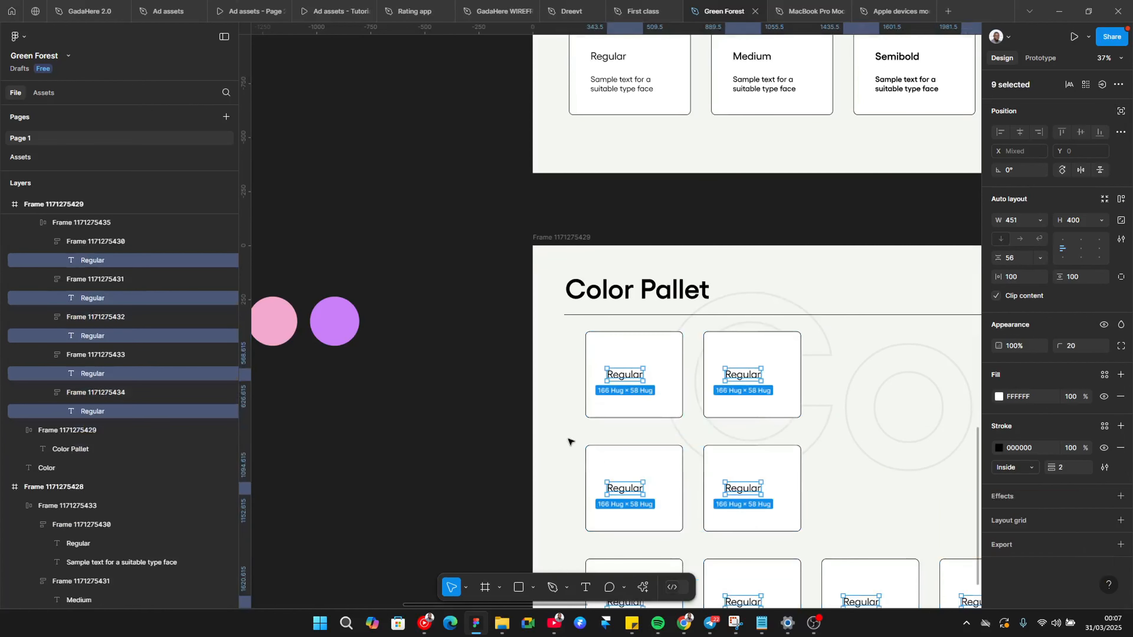
pyautogui.scroll(-2, 374, 400)
pyautogui.scroll(-1, 374, 398)
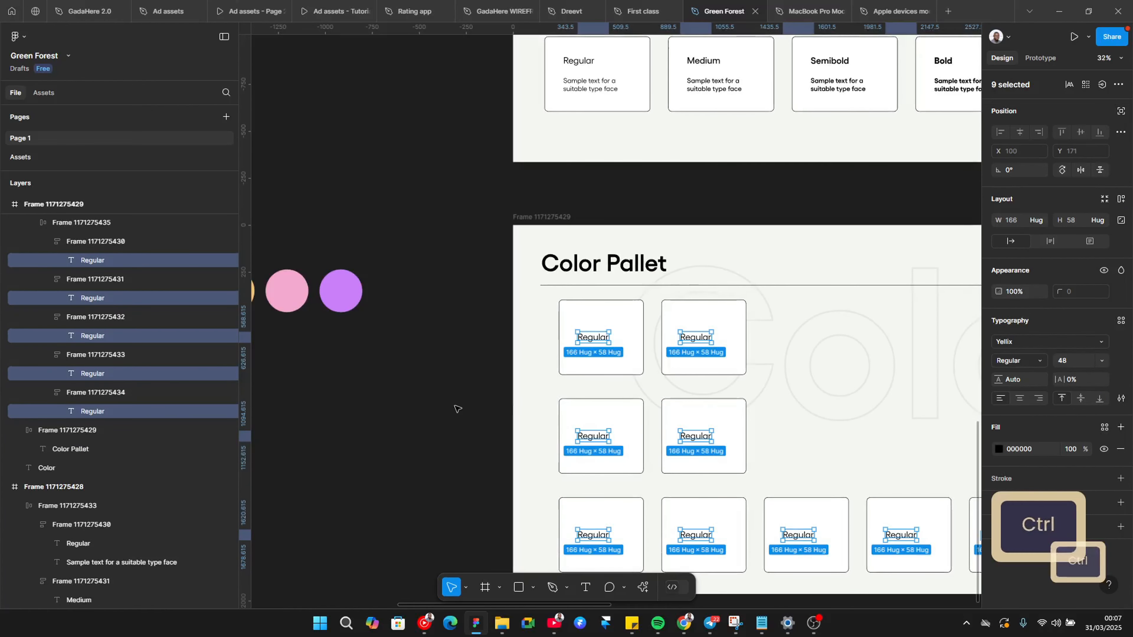
pyautogui.click(482, 388)
pyautogui.moveTo(482, 388); pyautogui.dragTo(478, 354)
# Copy the fill hex code of the white swatch circle
pyautogui.scroll(-1, 674, 247)
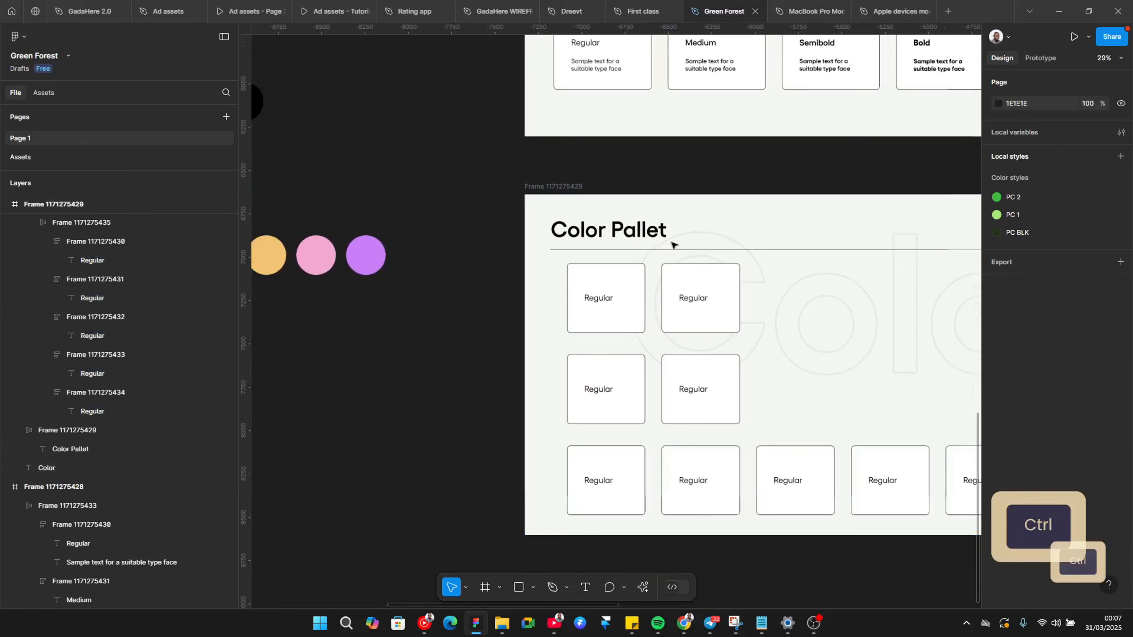
pyautogui.moveTo(476, 266); pyautogui.dragTo(948, 324)
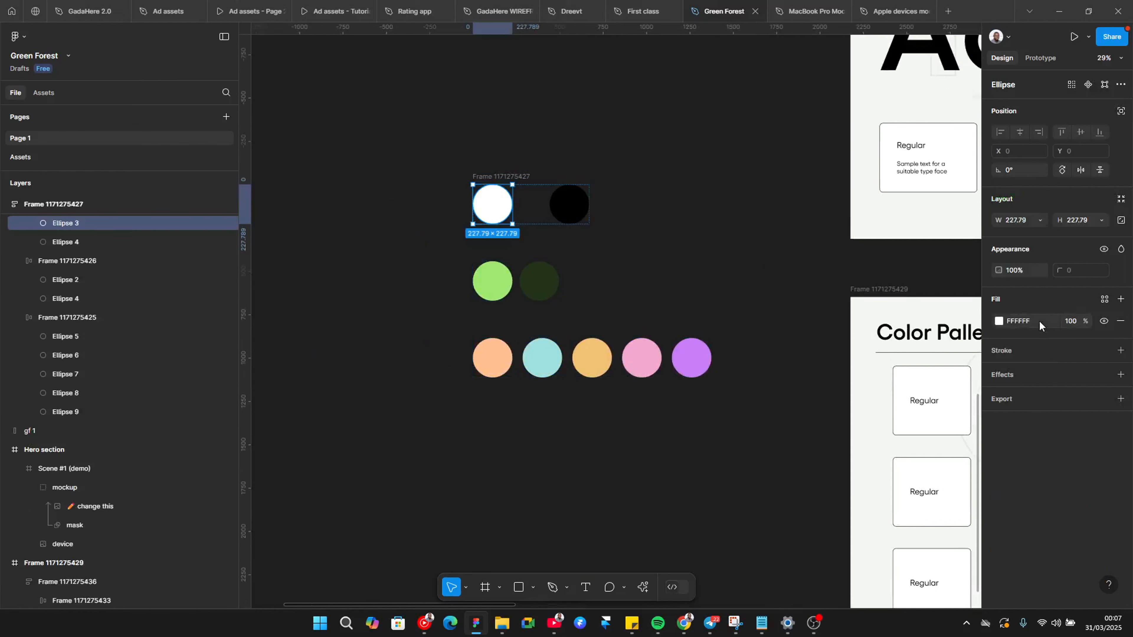
pyautogui.click(1039, 321)
pyautogui.hotkey('ctrl', 'c')
pyautogui.hotkey('ctrl', 'v')
pyautogui.moveTo(714, 379); pyautogui.dragTo(365, 347)
pyautogui.scroll(3, 615, 404)
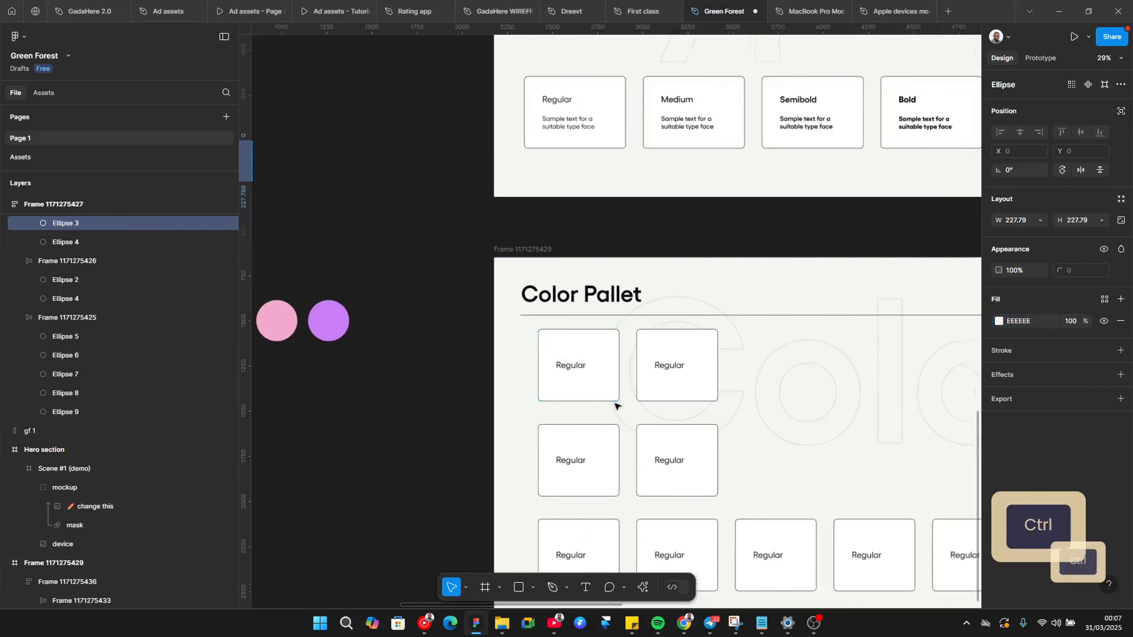
# Add a # in front of the Regular label text in the first Color Pallet card
pyautogui.keyDown('ctrl'); pyautogui.click(575, 360); pyautogui.keyUp('ctrl')
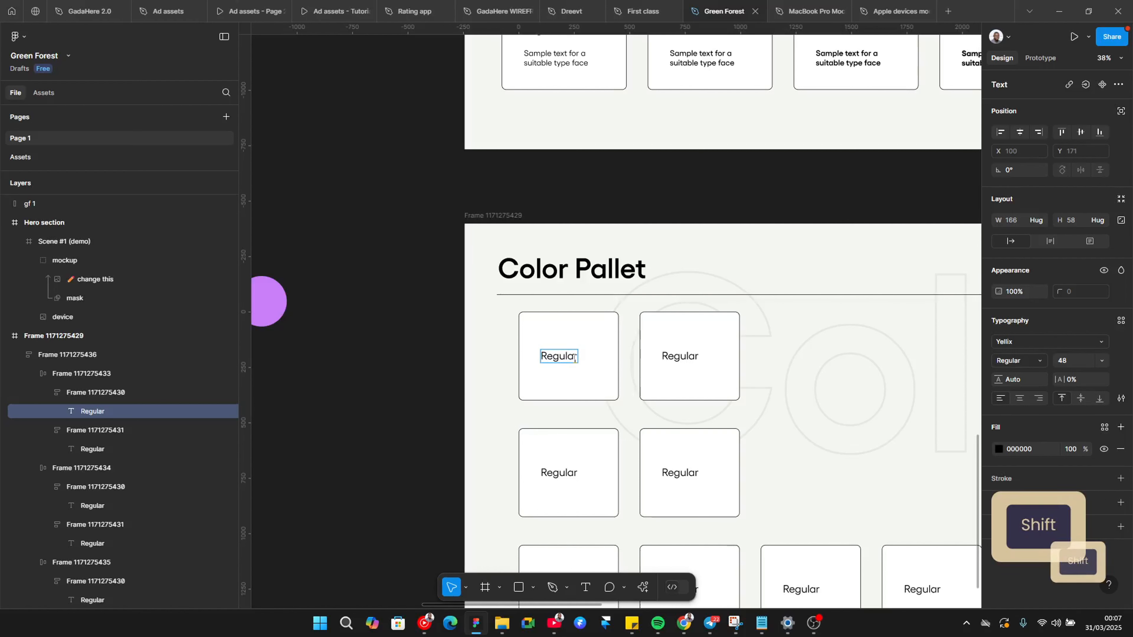
pyautogui.write('#')
pyautogui.hotkey('ctrl', 'shift', 'Left')
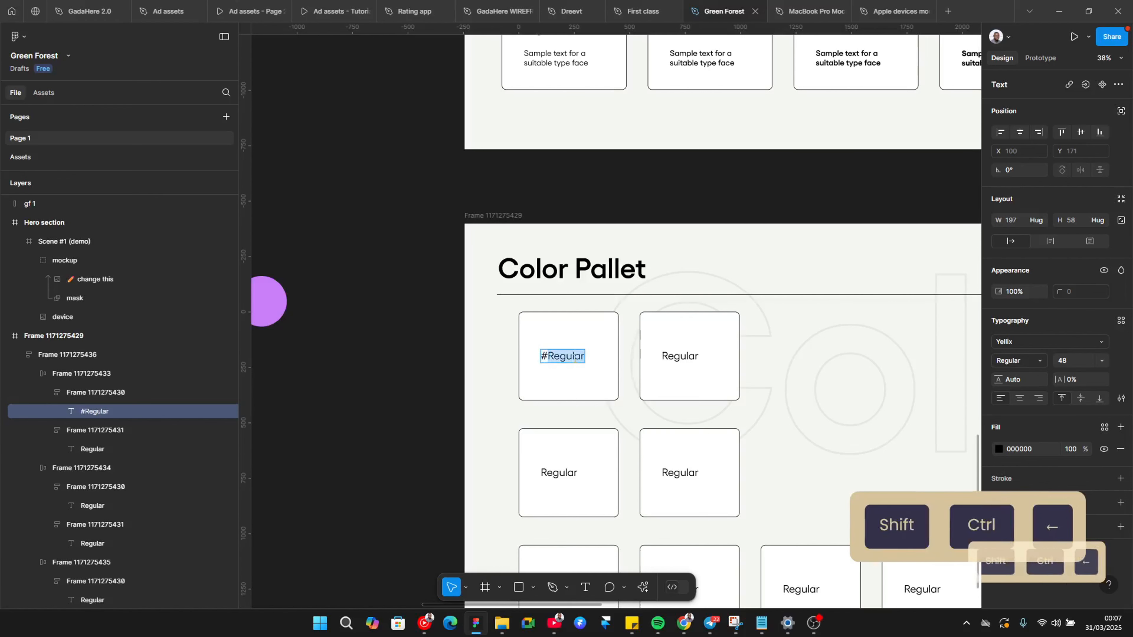
pyautogui.hotkey('ctrl', 'v')
pyautogui.hotkey('ctrl', 'a')
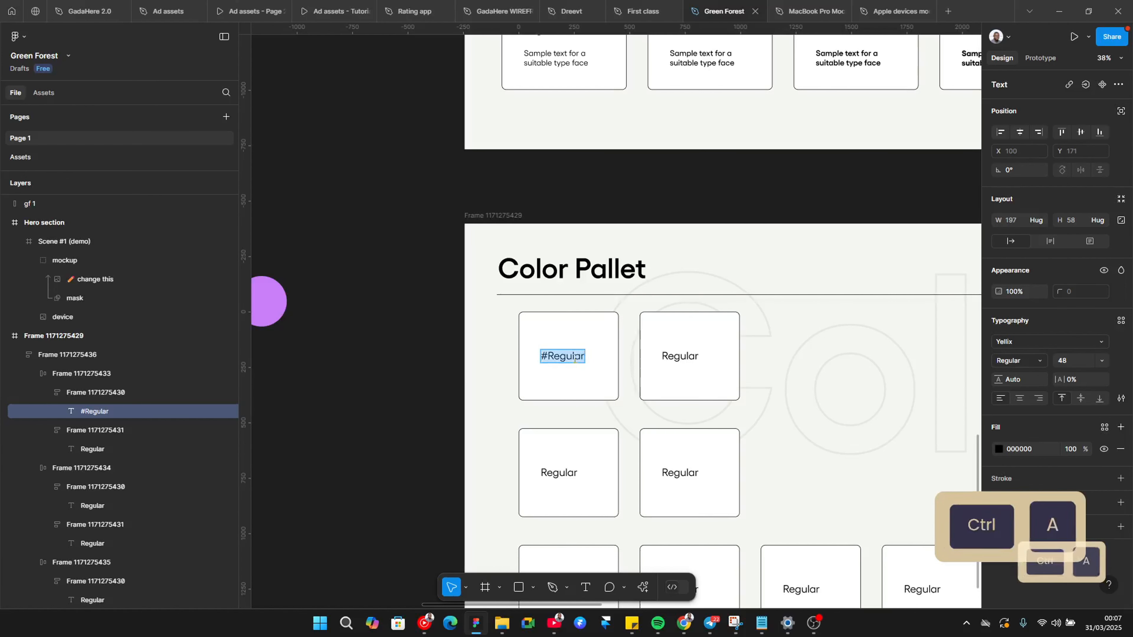
pyautogui.hotkey('shift', 'Right')
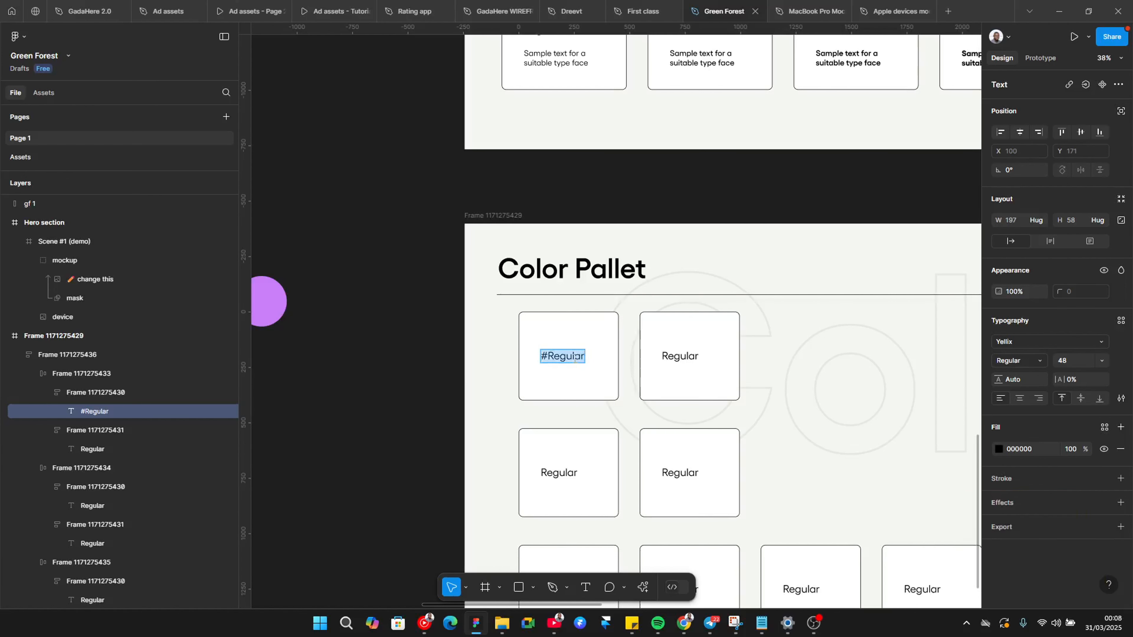
# Replace the word after the # in the first card's label with the card's fill hex code, FFFFFF
pyautogui.keyDown('ctrl'); pyautogui.click(552, 387); pyautogui.keyUp('ctrl')
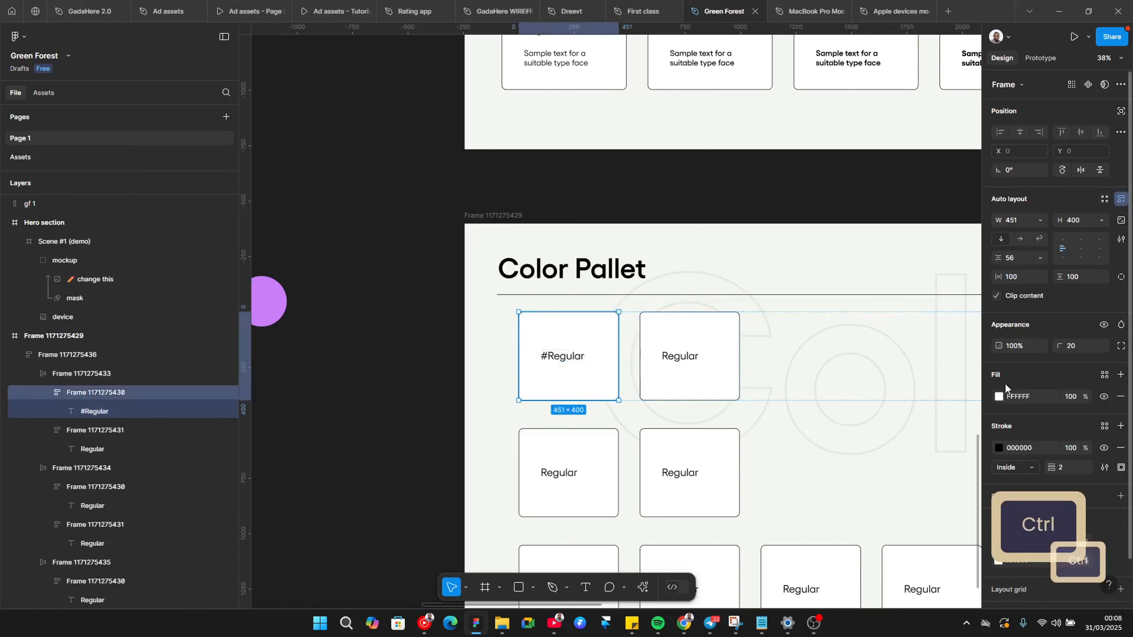
pyautogui.doubleClick(575, 356)
pyautogui.scroll(2, 539, 356)
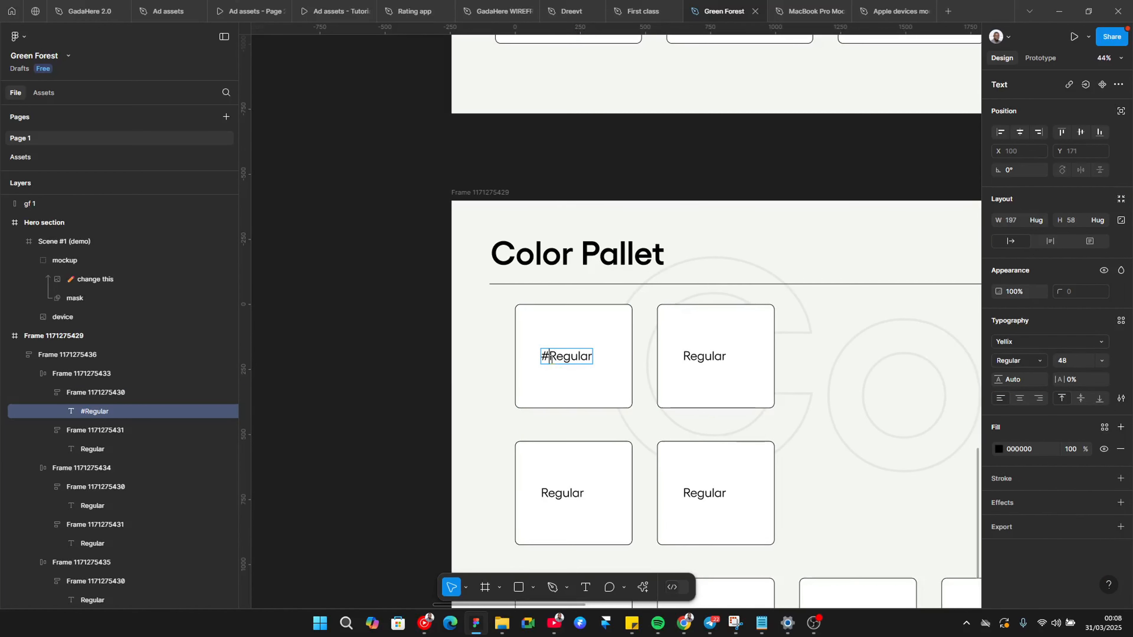
pyautogui.scroll(-5, 521, 350)
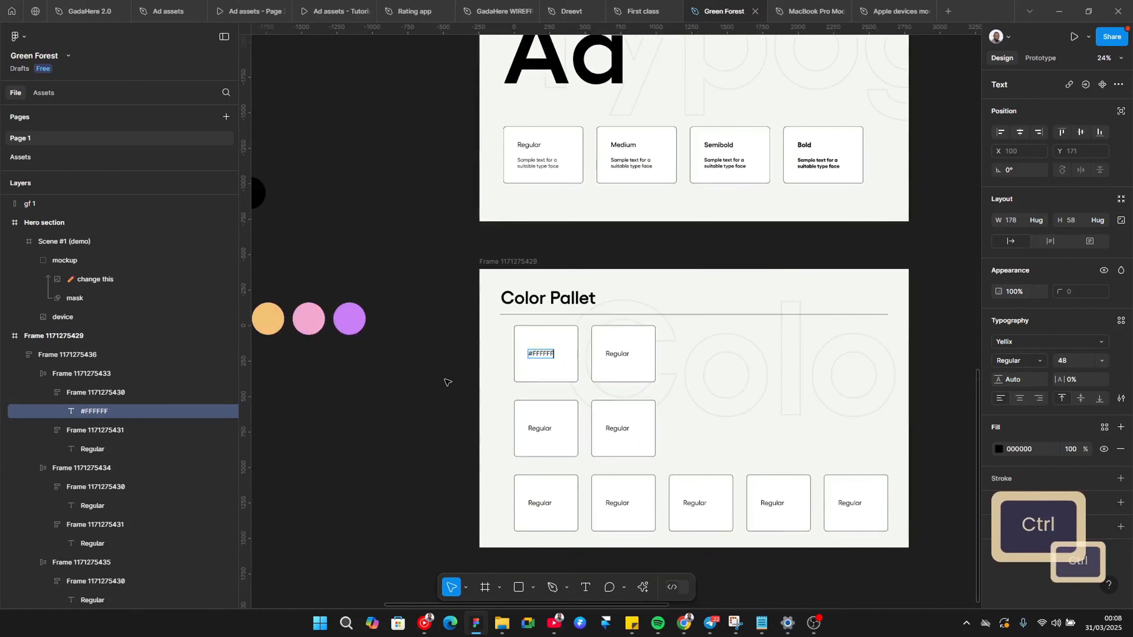
pyautogui.click(447, 380)
# Copy the first card's #FFFFFF label text and paste it over the second card's label
pyautogui.scroll(-2, 432, 312)
pyautogui.scroll(5, 543, 255)
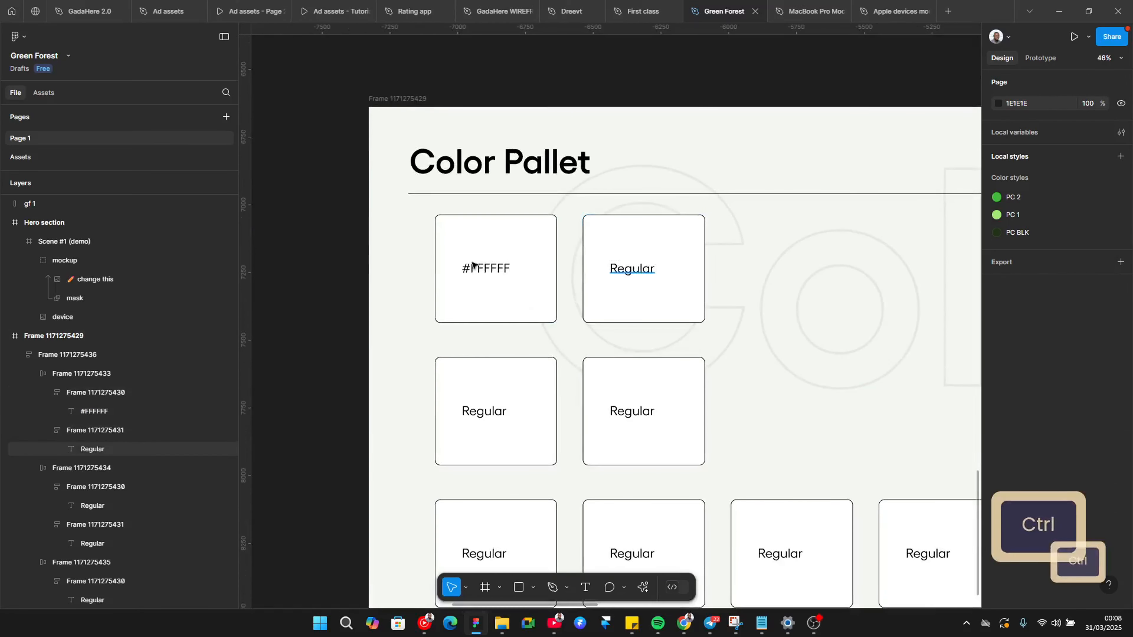
pyautogui.keyDown('ctrl'); pyautogui.doubleClick(475, 267); pyautogui.keyUp('ctrl')
pyautogui.hotkey('ctrl', 'c')
pyautogui.keyDown('ctrl'); pyautogui.doubleClick(618, 271); pyautogui.keyUp('ctrl')
pyautogui.hotkey('ctrl', 'v')
# Replace the seven remaining Regular labels in the second and third rows with #FFFFFF all at once
pyautogui.scroll(-2, 622, 330)
pyautogui.keyDown('ctrl'); pyautogui.keyDown('shift'); pyautogui.click(492, 372); pyautogui.keyUp('shift'); pyautogui.keyUp('ctrl')
pyautogui.keyDown('ctrl'); pyautogui.click(517, 389); pyautogui.keyUp('ctrl')
pyautogui.keyDown('ctrl'); pyautogui.keyDown('shift'); pyautogui.click(628, 390); pyautogui.keyUp('shift'); pyautogui.keyUp('ctrl')
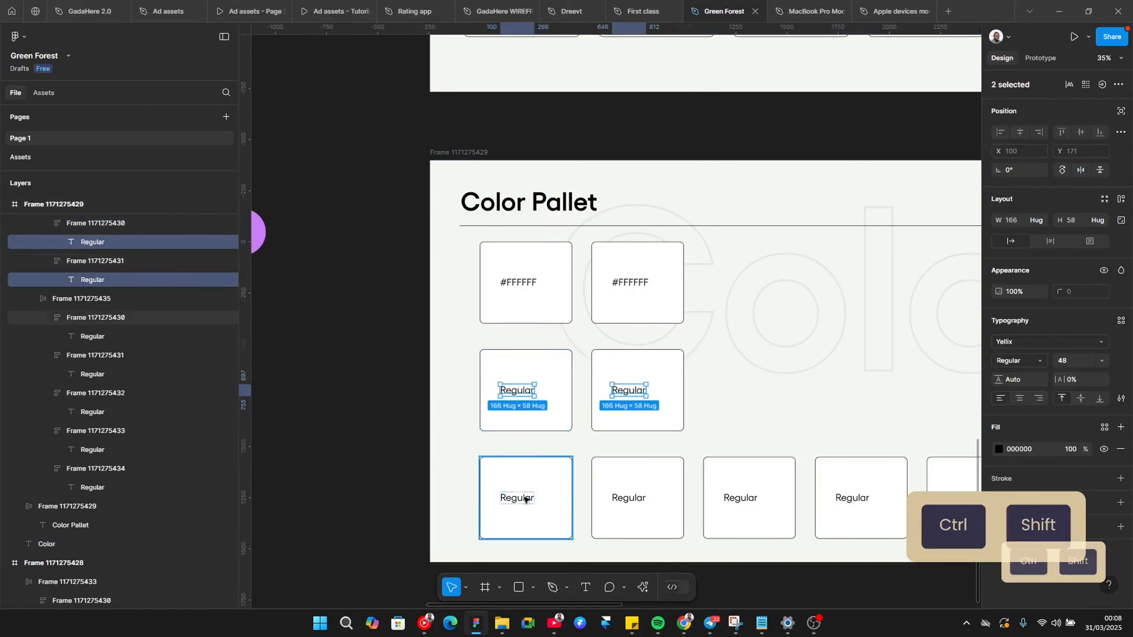
pyautogui.keyDown('ctrl'); pyautogui.keyDown('shift'); pyautogui.click(525, 499); pyautogui.keyUp('shift'); pyautogui.keyUp('ctrl')
pyautogui.keyDown('ctrl'); pyautogui.keyDown('shift'); pyautogui.click(629, 498); pyautogui.keyUp('shift'); pyautogui.keyUp('ctrl')
pyautogui.keyDown('ctrl'); pyautogui.keyDown('shift'); pyautogui.click(740, 498); pyautogui.keyUp('shift'); pyautogui.keyUp('ctrl')
pyautogui.keyDown('ctrl'); pyautogui.keyDown('shift'); pyautogui.click(852, 498); pyautogui.keyUp('shift'); pyautogui.keyUp('ctrl')
pyautogui.hscroll(5, 852, 498)
pyautogui.keyDown('ctrl'); pyautogui.keyDown('shift'); pyautogui.click(690, 442); pyautogui.keyUp('shift'); pyautogui.keyUp('ctrl')
pyautogui.press('Return')
pyautogui.hotkey('ctrl', 'v')
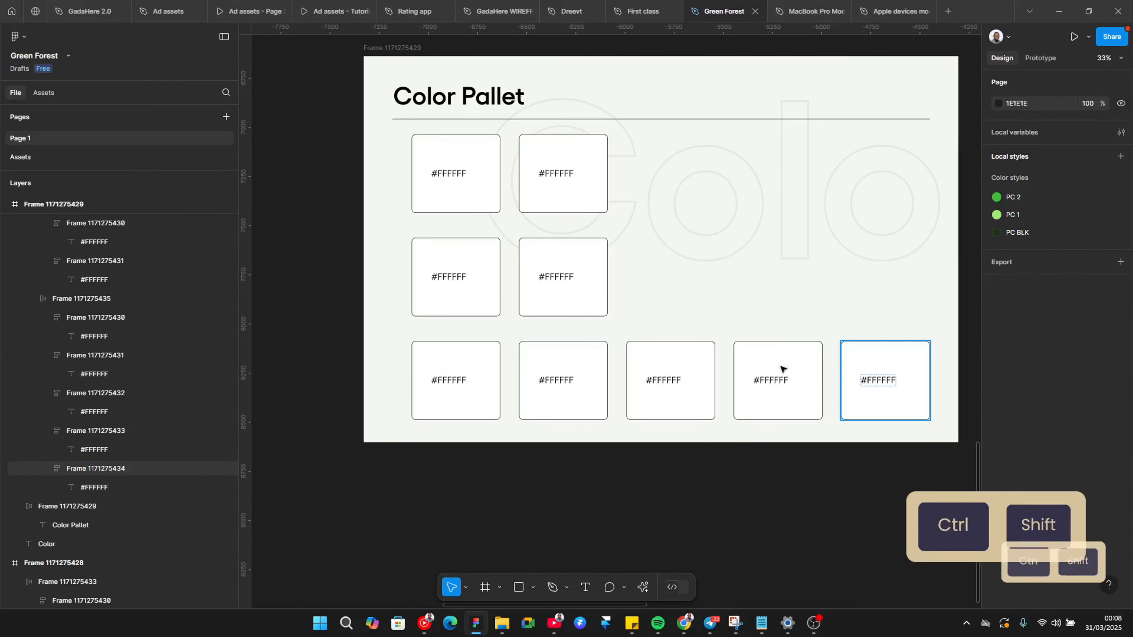
# Select all nine Color Pallet cards and center-align the labels inside them
pyautogui.hotkey('shift', 'Return')
pyautogui.hotkey('shift', 'Return')
pyautogui.hotkey('ctrl', 'a')
pyautogui.hotkey('shift', 'a')
pyautogui.press('Return')
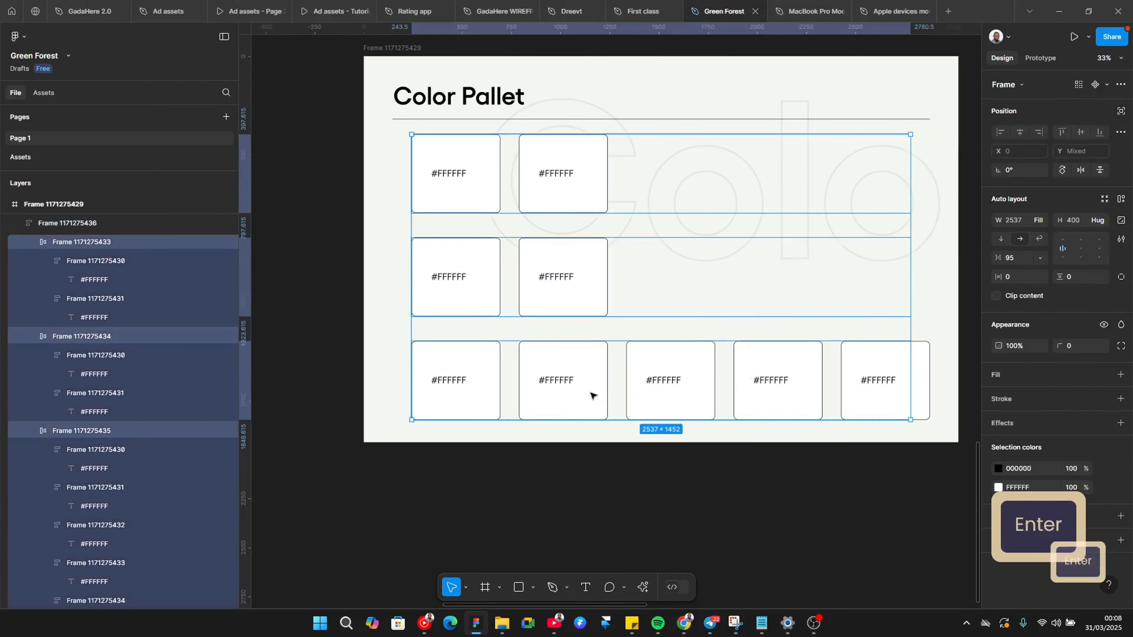
pyautogui.press('Return')
pyautogui.click(1080, 248)
# Copy the black swatch circle's hex code and apply 000000 as the fill of the first row's second card
pyautogui.click(285, 89)
pyautogui.moveTo(258, 65); pyautogui.dragTo(685, 253)
pyautogui.keyDown('ctrl'); pyautogui.click(474, 139); pyautogui.keyUp('ctrl')
pyautogui.click(1018, 321)
pyautogui.hotkey('ctrl', 'c')
pyautogui.click(536, 339)
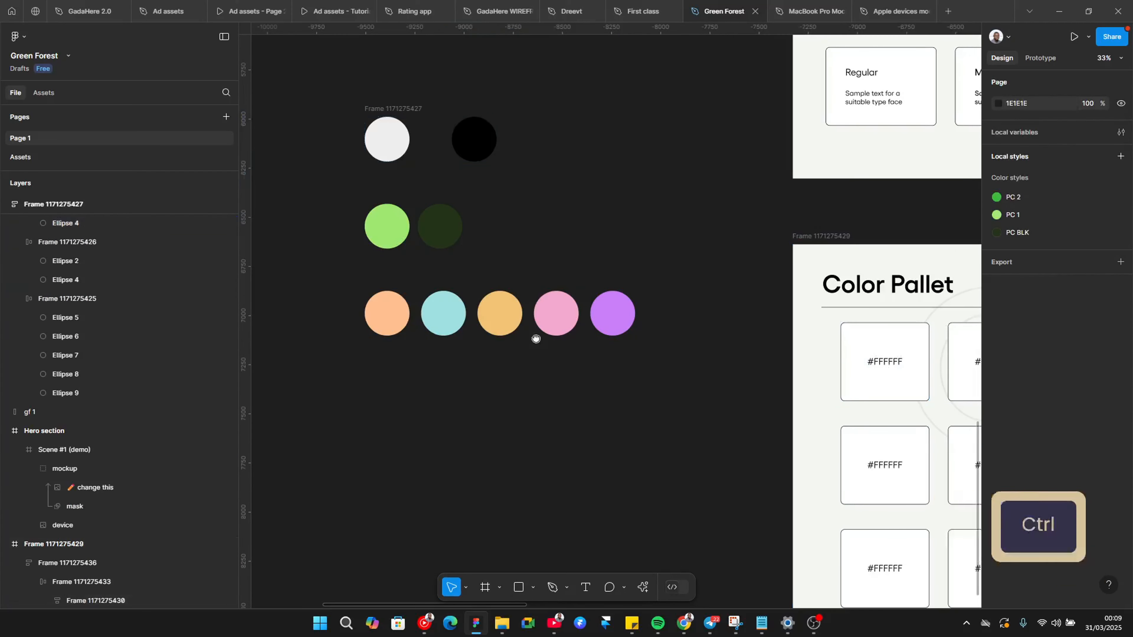
pyautogui.keyDown('ctrl'); pyautogui.click(563, 297); pyautogui.keyUp('ctrl')
pyautogui.click(1017, 396)
pyautogui.hotkey('ctrl', 'v')
# Change the black card's label to #000000 and set its text color to white (fff)
pyautogui.keyDown('ctrl'); pyautogui.click(569, 271); pyautogui.keyUp('ctrl')
pyautogui.press('Return')
pyautogui.hotkey('ctrl', 'v')
pyautogui.press('Escape')
pyautogui.click(1018, 449)
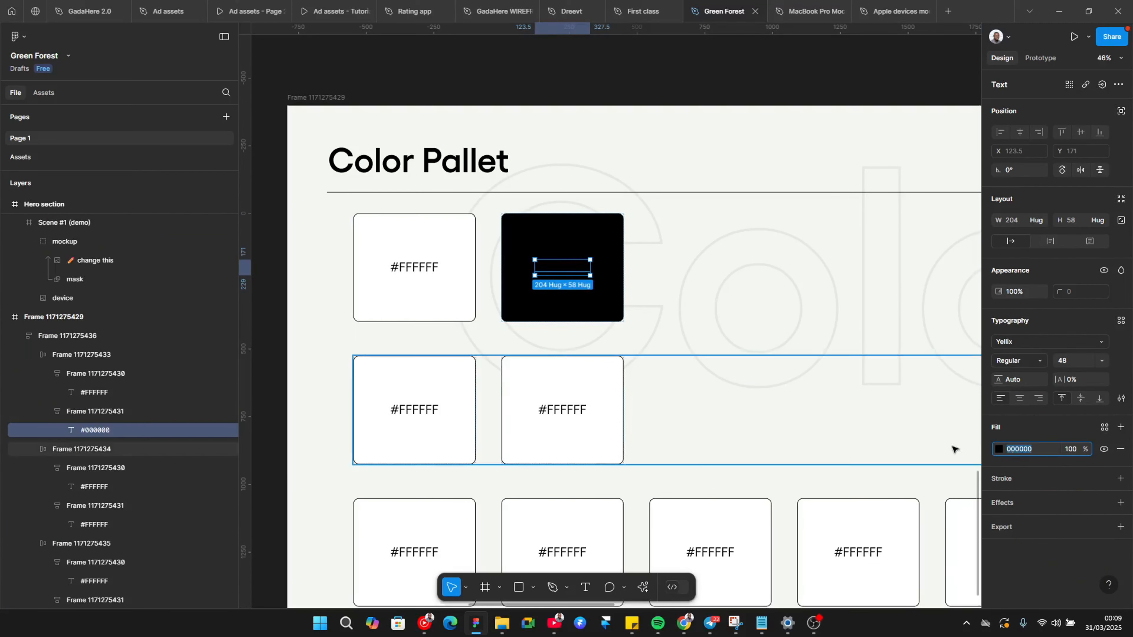
pyautogui.write('fff')
pyautogui.click(954, 449)
# Copy the light green swatch's hex code, then label the second row's first card #9FE870 and fill it with that color
pyautogui.keyDown('ctrl'); pyautogui.click(438, 177); pyautogui.keyUp('ctrl')
pyautogui.click(1022, 321)
pyautogui.hotkey('ctrl', 'c')
pyautogui.click(625, 330)
pyautogui.keyDown('ctrl'); pyautogui.click(572, 344); pyautogui.keyUp('ctrl')
pyautogui.press('Return')
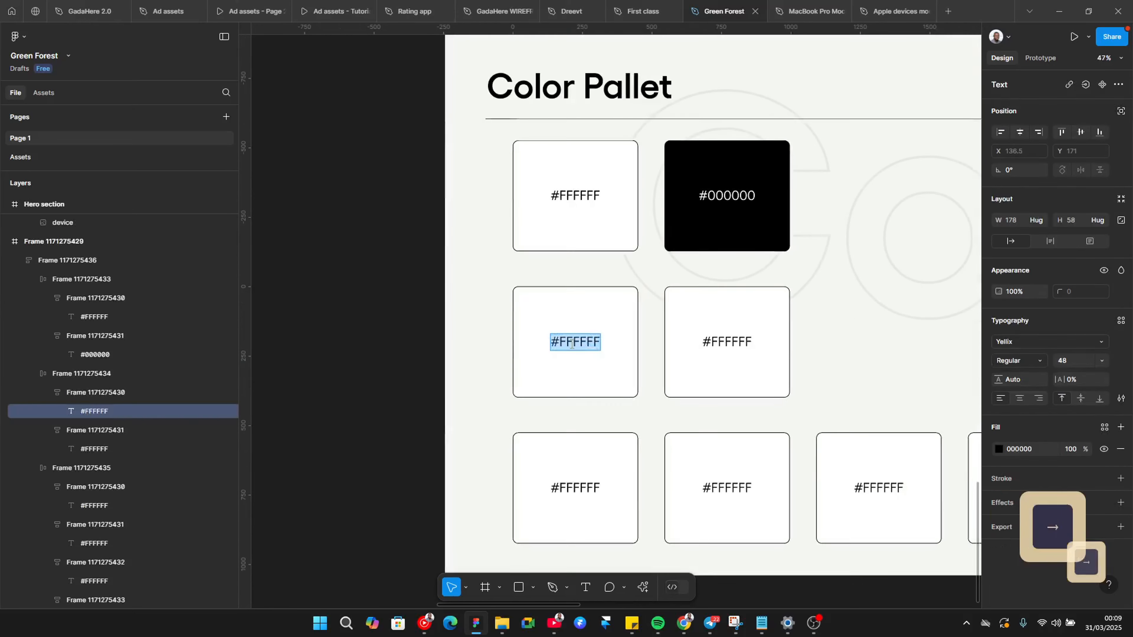
pyautogui.hotkey('ctrl', 'v')
pyautogui.keyDown('ctrl'); pyautogui.click(615, 304); pyautogui.keyUp('ctrl')
pyautogui.click(1024, 399)
pyautogui.hotkey('ctrl', 'v')
pyautogui.click(731, 366)
# Copy the dark green swatch's hex code and apply 233319 as the fill of the second row's second card
pyautogui.scroll(-2, 669, 339)
pyautogui.hscroll(-6, 624, 312)
pyautogui.doubleClick(378, 134)
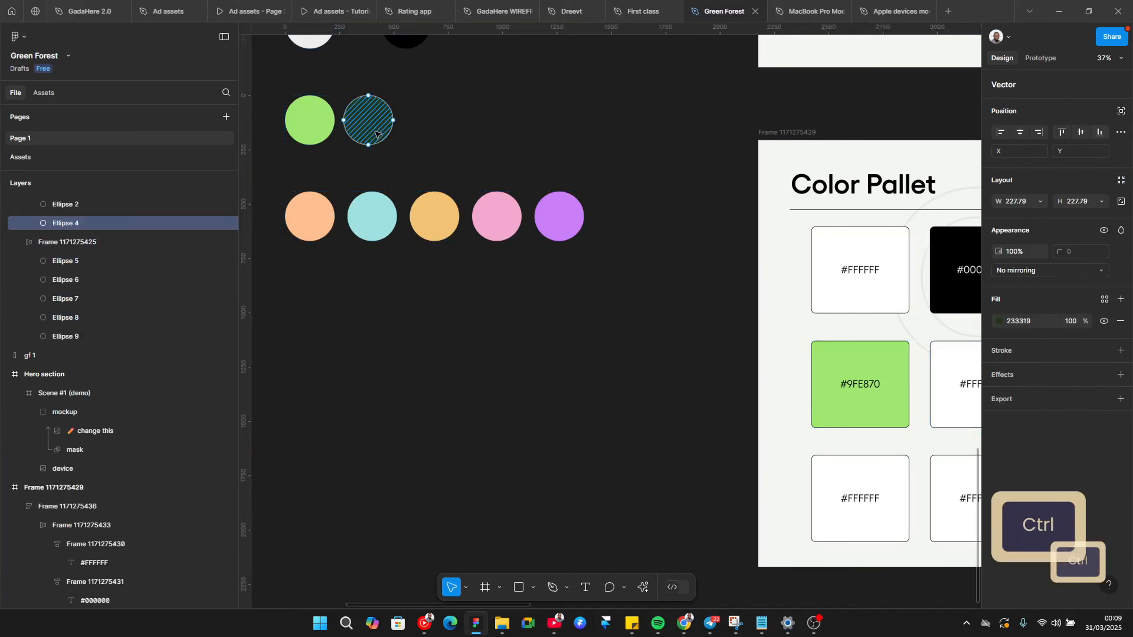
pyautogui.press('Escape')
pyautogui.click(1025, 322)
pyautogui.hotkey('ctrl', 'c')
pyautogui.click(753, 341)
pyautogui.keyDown('ctrl'); pyautogui.click(551, 305); pyautogui.keyUp('ctrl')
pyautogui.click(1027, 396)
pyautogui.hotkey('ctrl', 'v')
# Change the dark green card's label to #233319 and make its text white
pyautogui.scroll(1, 619, 298)
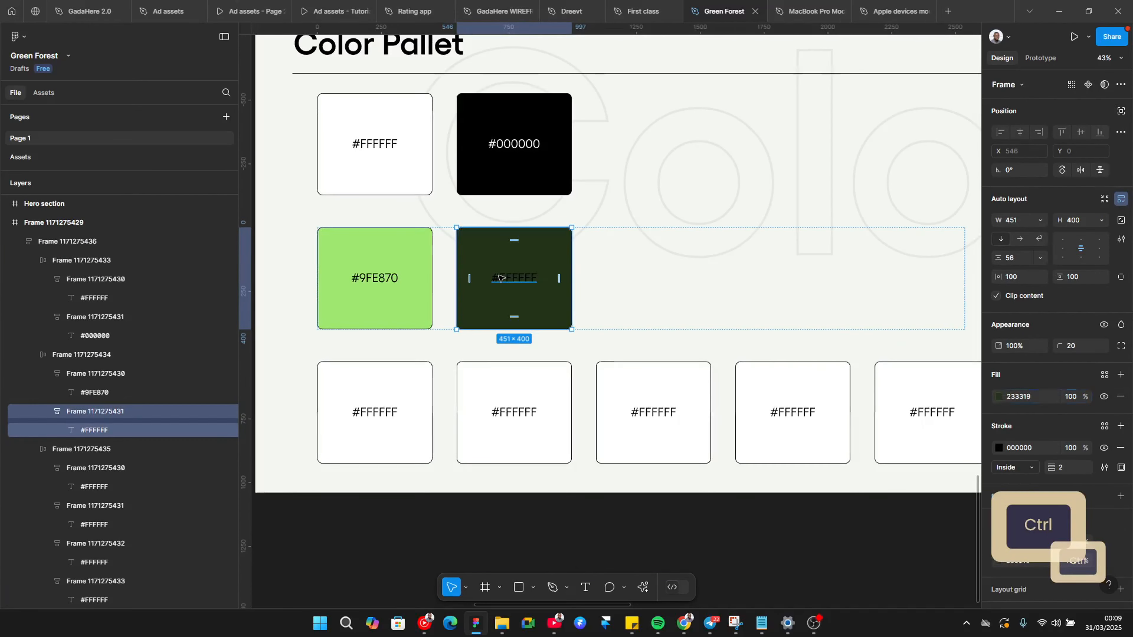
pyautogui.keyDown('ctrl'); pyautogui.click(500, 278); pyautogui.keyUp('ctrl')
pyautogui.press('Return')
pyautogui.hotkey('ctrl', 'v')
pyautogui.click(800, 434)
# Copy the peach swatch's hex code, then label the third row's first card #FFC091 and fill it with that color
pyautogui.scroll(-3, 793, 429)
pyautogui.hscroll(-6, 536, 236)
pyautogui.click(435, 190)
pyautogui.click(1019, 323)
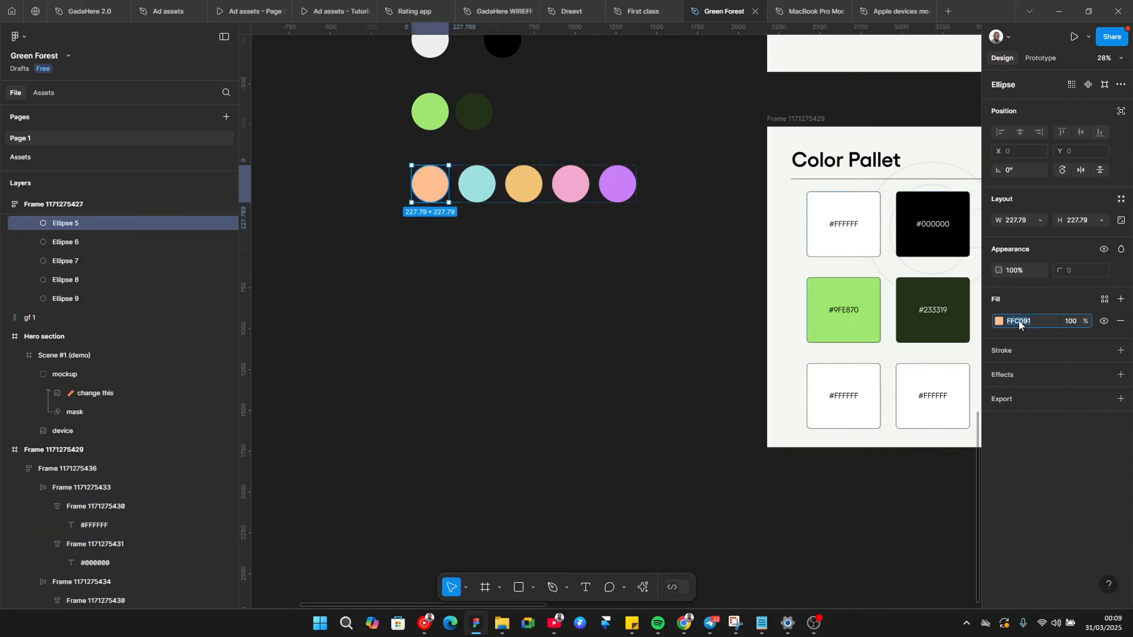
pyautogui.hotkey('ctrl', 'c')
pyautogui.scroll(4, 581, 304)
pyautogui.doubleClick(584, 314)
pyautogui.hotkey('ctrl', 'v')
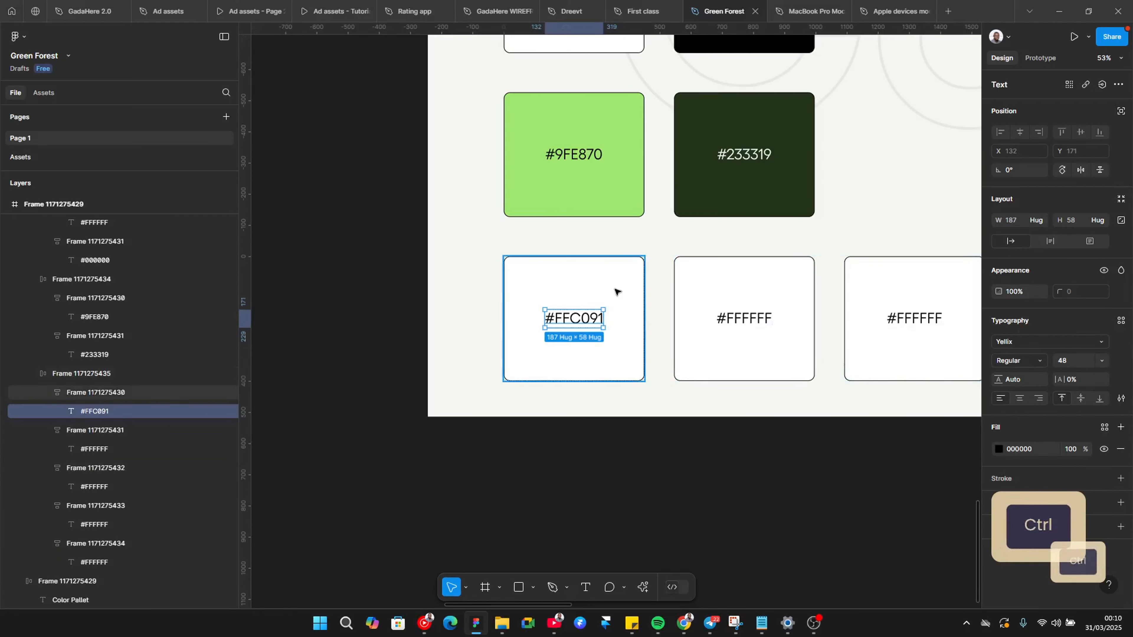
pyautogui.keyDown('ctrl'); pyautogui.click(617, 291); pyautogui.keyUp('ctrl')
pyautogui.click(1019, 396)
pyautogui.hotkey('ctrl', 'v')
# Fill the third row's second card with the light turquoise color sampled from its swatch circle
pyautogui.doubleClick(753, 362)
pyautogui.scroll(-3, 754, 359)
pyautogui.hscroll(-1, 560, 239)
pyautogui.write('ii')
pyautogui.click(413, 164)
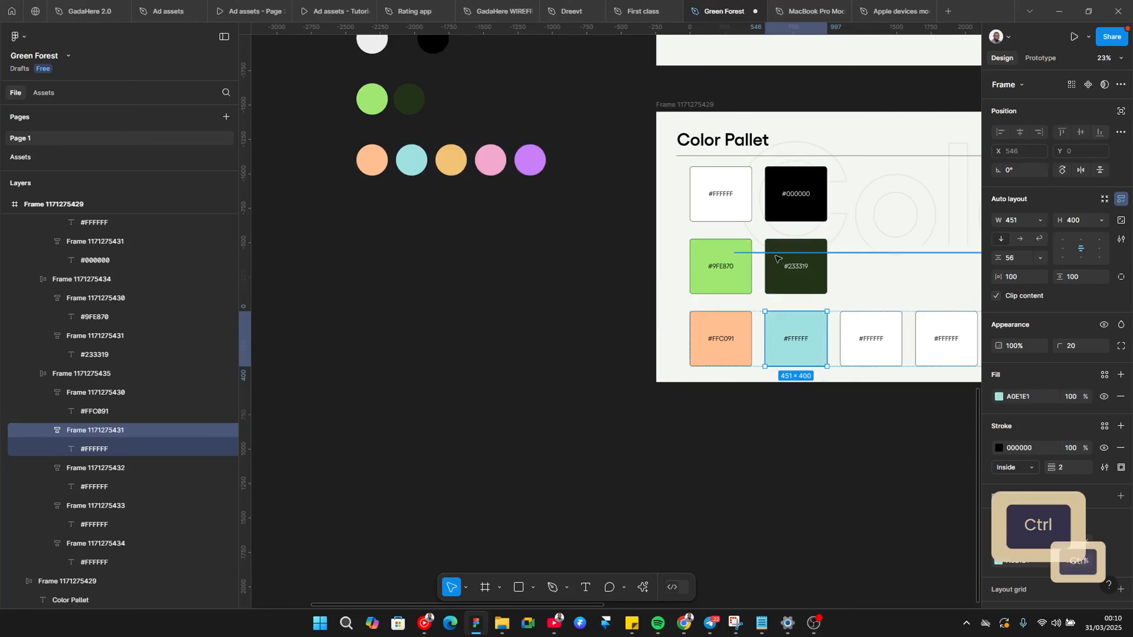
# Copy the turquoise card's fill hex code and change its label to #A0E1E1
pyautogui.scroll(2, 838, 320)
pyautogui.click(1023, 395)
pyautogui.hotkey('ctrl', 'c')
pyautogui.doubleClick(772, 349)
pyautogui.press('Right')
pyautogui.hotkey('ctrl', 'shift', 'Left')
pyautogui.hotkey('ctrl', 'v')
# Fill the third row's third card with the sampled yellow-orange swatch color and label it #F2C374
pyautogui.scroll(-3, 732, 366)
pyautogui.keyDown('ctrl'); pyautogui.click(842, 369); pyautogui.keyUp('ctrl')
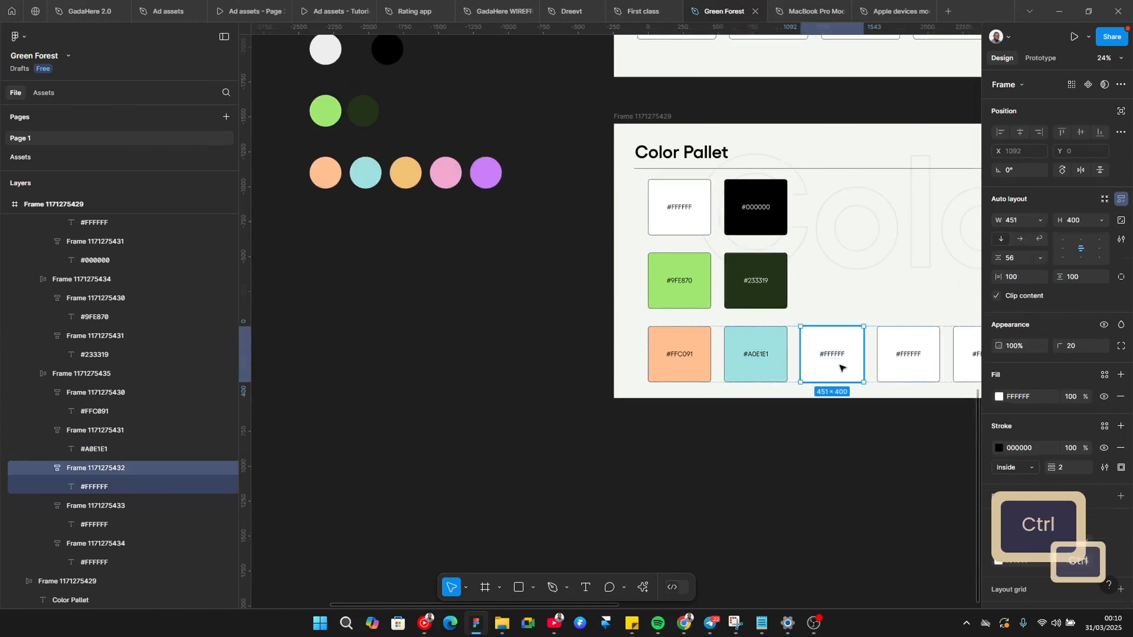
pyautogui.press('i')
pyautogui.click(401, 172)
pyautogui.click(1014, 396)
pyautogui.hotkey('ctrl', 'c')
pyautogui.doubleClick(833, 362)
pyautogui.hotkey('ctrl', 'v')
# Fill the third row's fourth card with the sampled pink swatch color and label it #F2A9CE
pyautogui.scroll(-3, 832, 364)
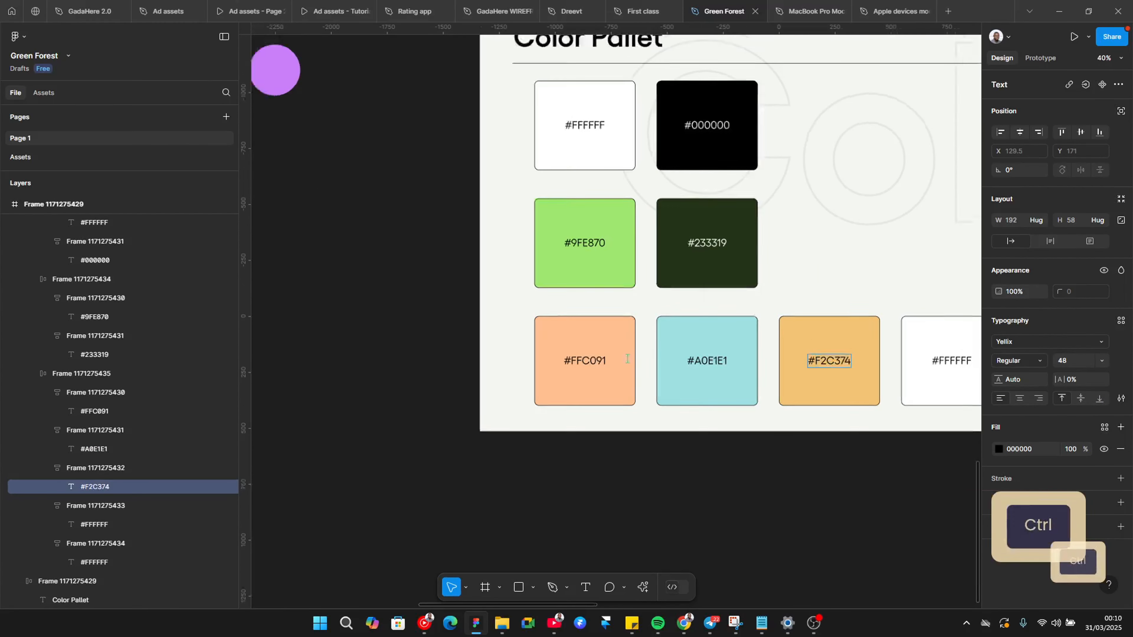
pyautogui.keyDown('ctrl'); pyautogui.click(844, 359); pyautogui.keyUp('ctrl')
pyautogui.press('i')
pyautogui.click(359, 171)
pyautogui.click(1019, 397)
pyautogui.hotkey('ctrl', 'c')
pyautogui.scroll(2, 849, 369)
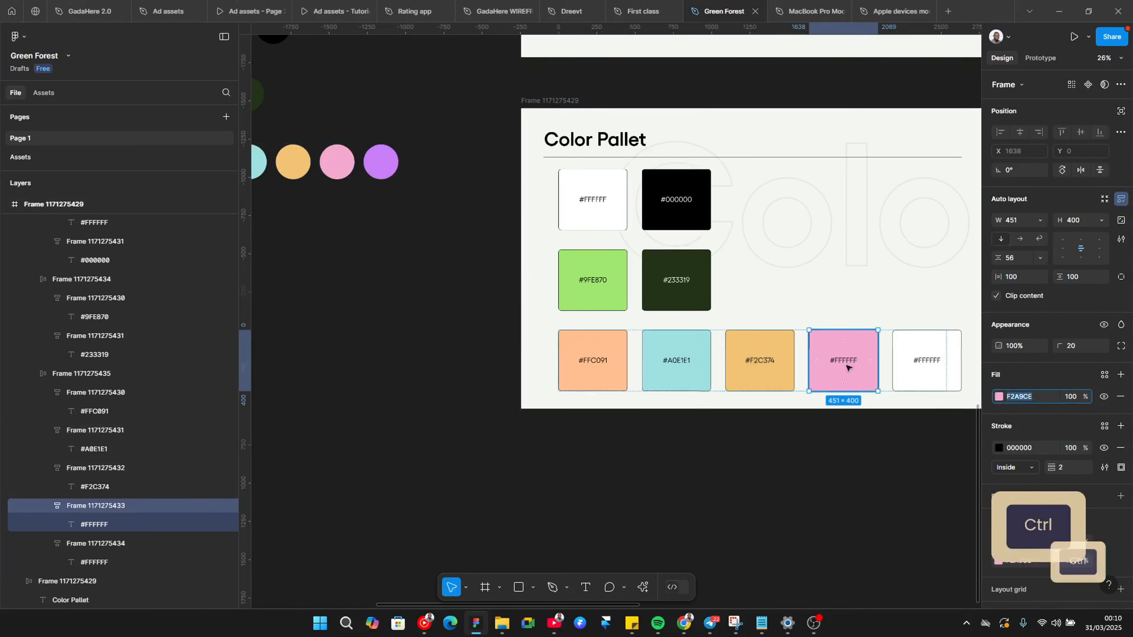
pyautogui.doubleClick(844, 361)
pyautogui.press('Right')
pyautogui.hotkey('ctrl', 'shift', 'Left')
pyautogui.hotkey('ctrl', 'v')
# Fill the third row's last card with the purple color sampled from its swatch circle
pyautogui.scroll(-3, 844, 364)
pyautogui.moveTo(603, 293); pyautogui.dragTo(556, 291)
pyautogui.keyDown('ctrl'); pyautogui.click(756, 392); pyautogui.keyUp('ctrl')
pyautogui.press('i')
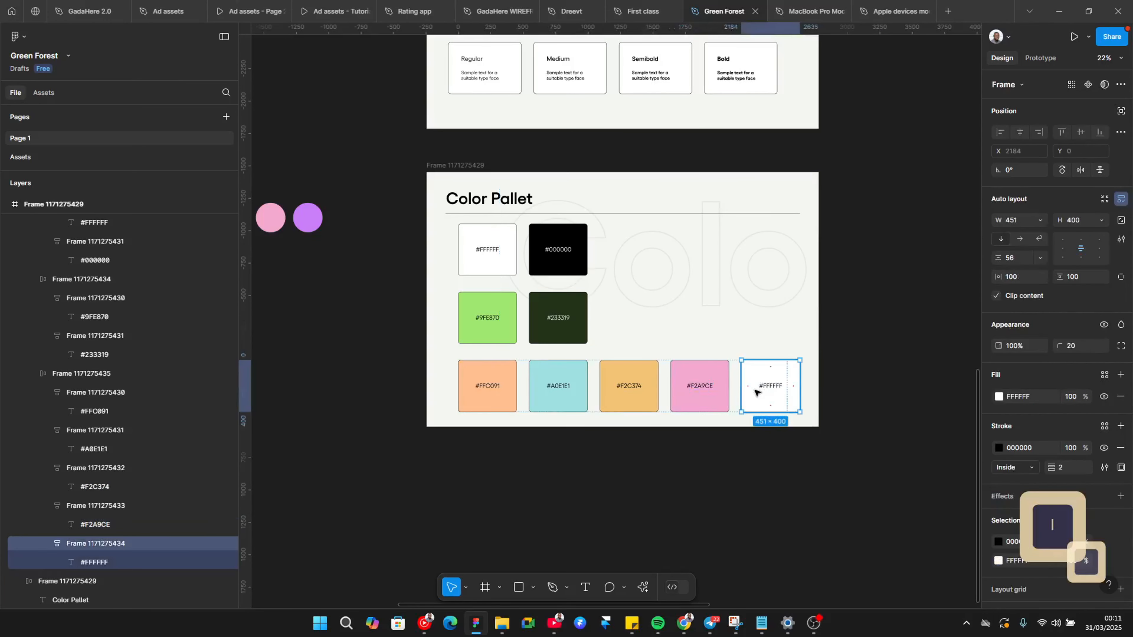
pyautogui.click(308, 218)
# Copy the purple card's fill hex code, change its label to #CA7FF8 and deselect it
pyautogui.click(1019, 397)
pyautogui.hotkey('ctrl', 'c')
pyautogui.scroll(3, 816, 374)
pyautogui.doubleClick(757, 385)
pyautogui.press('Right')
pyautogui.hotkey('ctrl', 'shift', 'Left')
pyautogui.hotkey('ctrl', 'v')
pyautogui.click(849, 360)
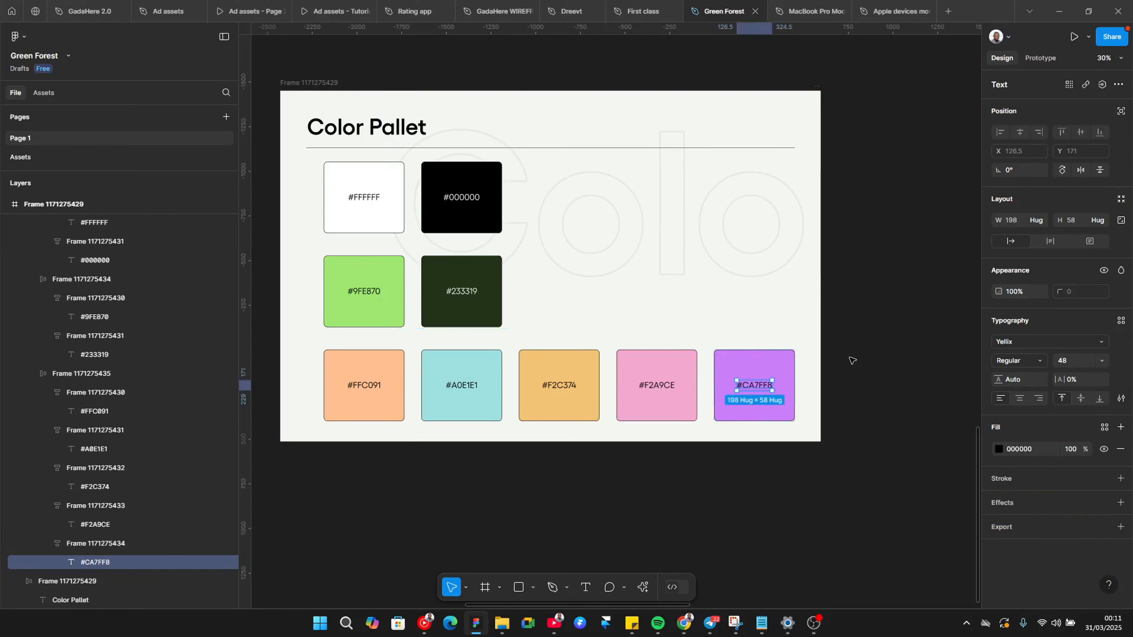
pyautogui.click(850, 361)
# Switch to the Behance travel landing page project and examine what it presents after its color palette, then return to Figma
pyautogui.scroll(-2, 847, 361)
pyautogui.scroll(-1, 423, 389)
pyautogui.moveTo(456, 393); pyautogui.dragTo(482, 467)
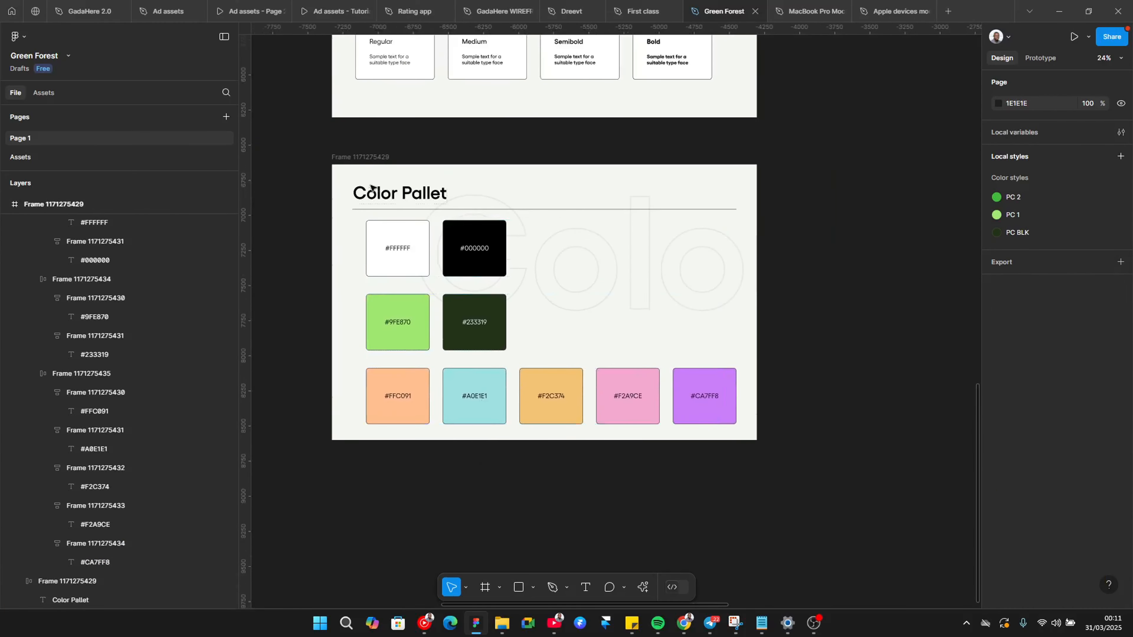
pyautogui.scroll(-2, 372, 187)
pyautogui.hotkey('alt', 'Tab')
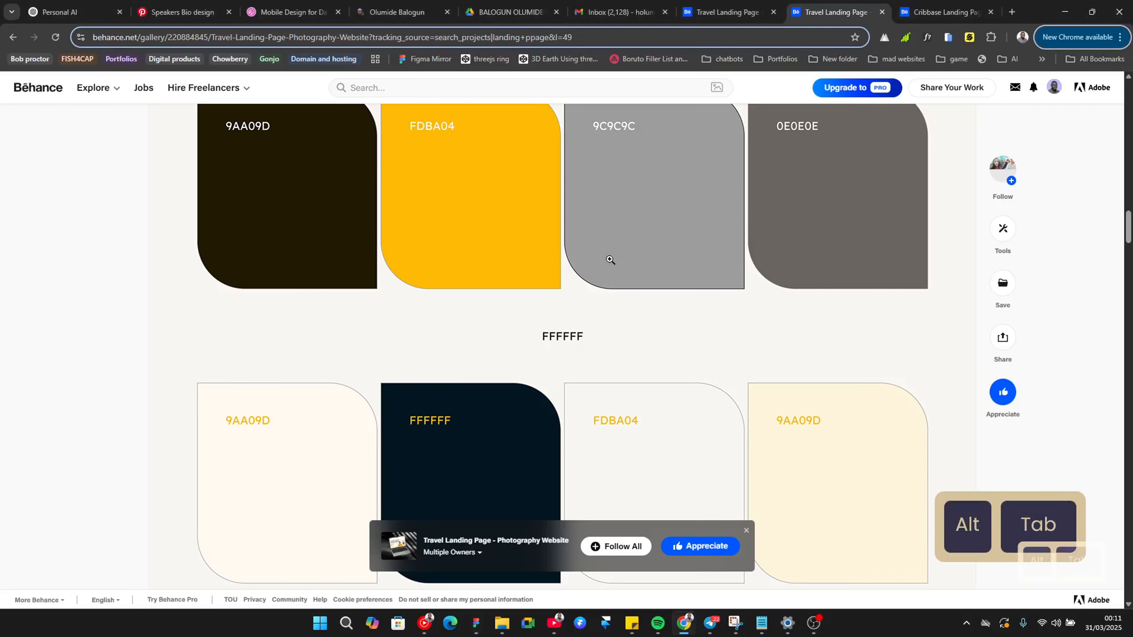
pyautogui.scroll(-10, 610, 260)
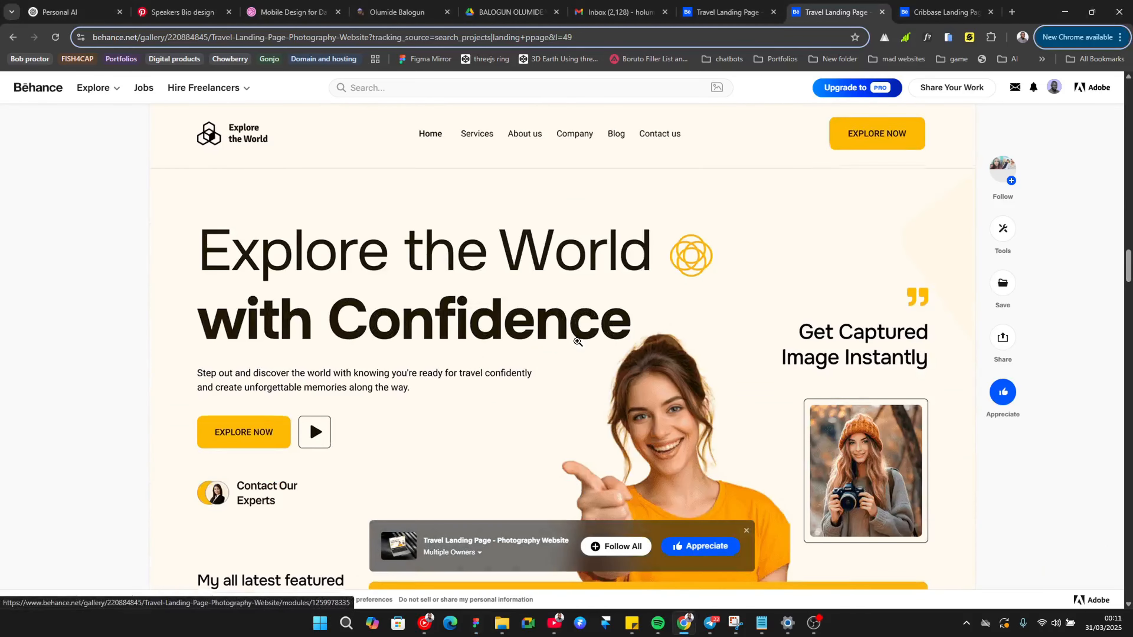
pyautogui.scroll(-10, 577, 341)
pyautogui.hotkey('alt', 'Tab')
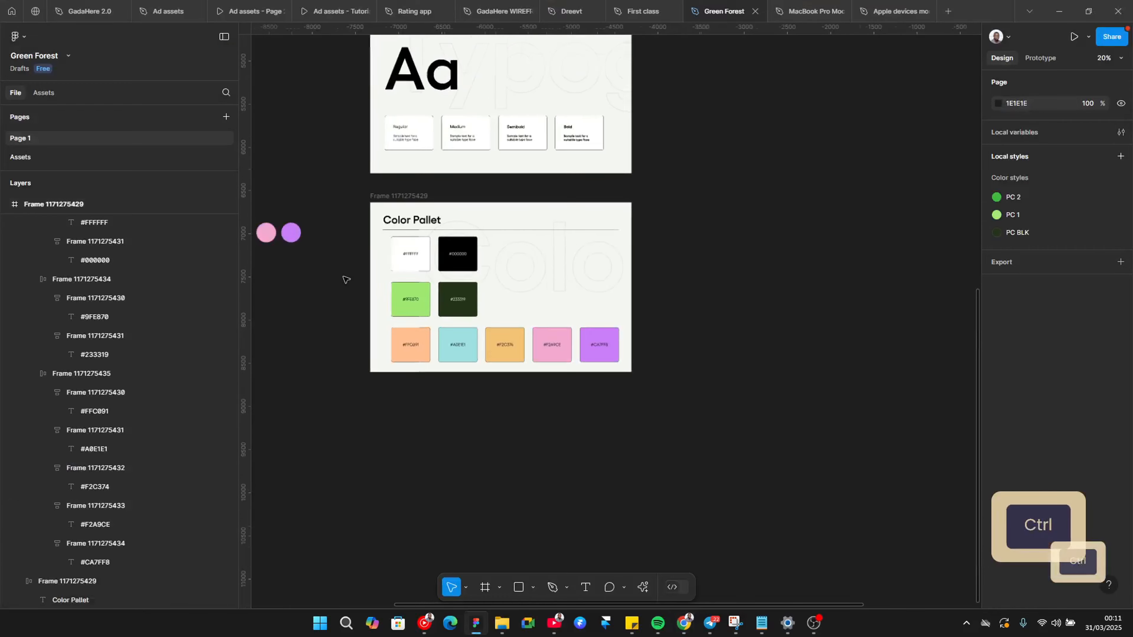
# Duplicate the Color Pallet frame directly below the original and delete everything inside the copy
pyautogui.scroll(-2, 346, 279)
pyautogui.click(380, 340)
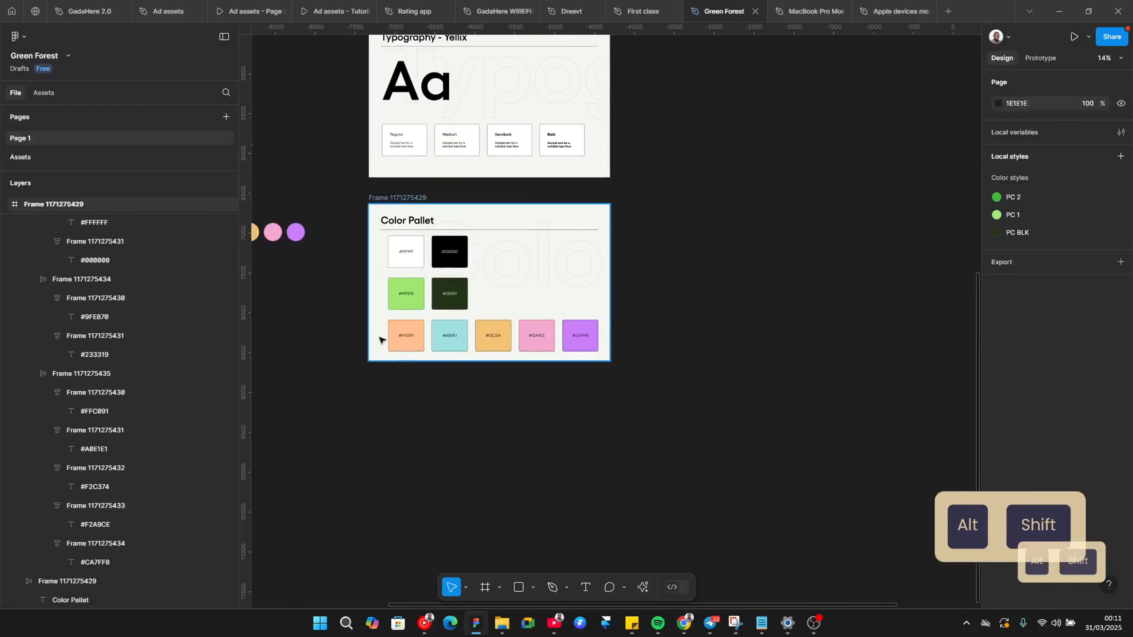
pyautogui.moveTo(382, 436); pyautogui.dragTo(381, 428)
pyautogui.press('Return')
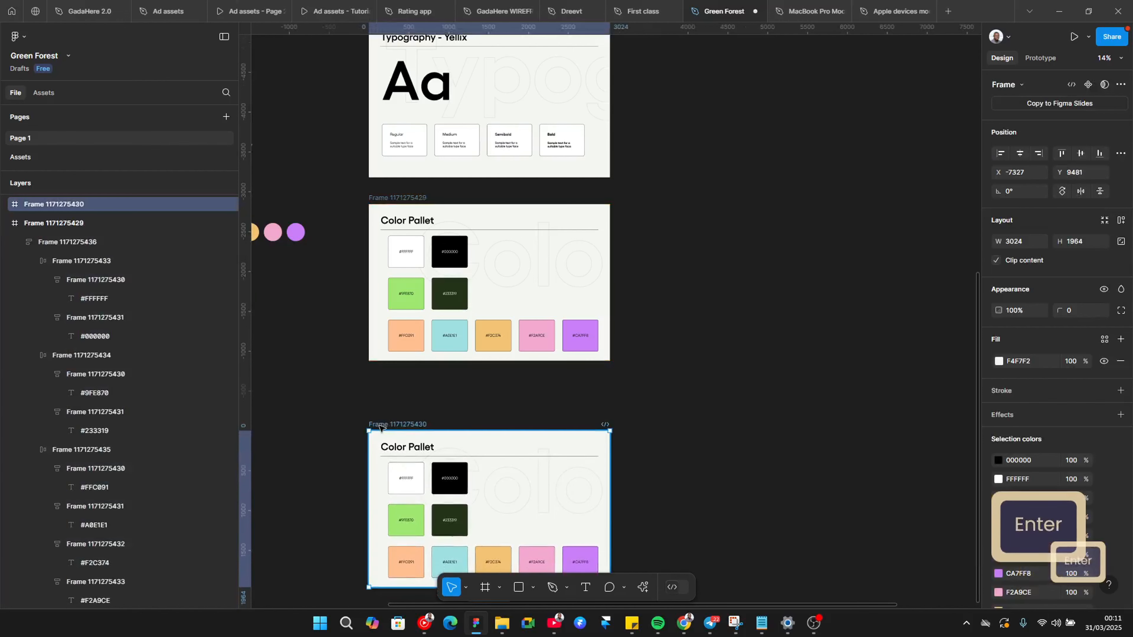
pyautogui.press('Delete')
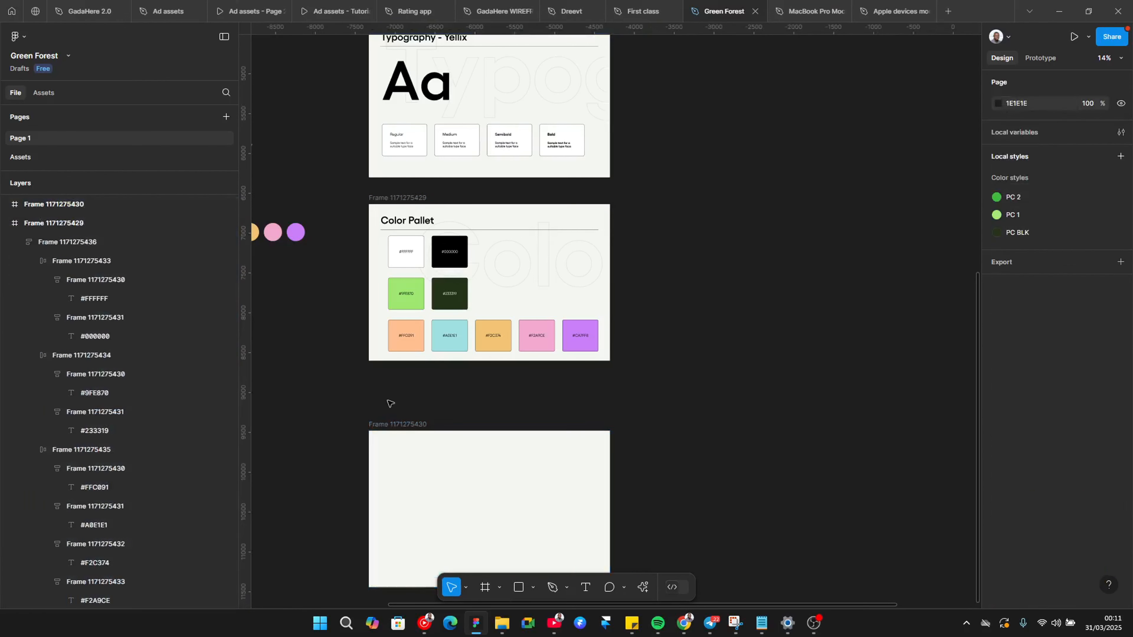
# Copy the tall landing page image gf 1 from the frame above the typography frame and paste it into the empty frame
pyautogui.scroll(-1, 389, 406)
pyautogui.moveTo(617, 339); pyautogui.dragTo(638, 569)
pyautogui.moveTo(562, 100); pyautogui.dragTo(514, 168)
pyautogui.moveTo(535, 292); pyautogui.dragTo(551, 196)
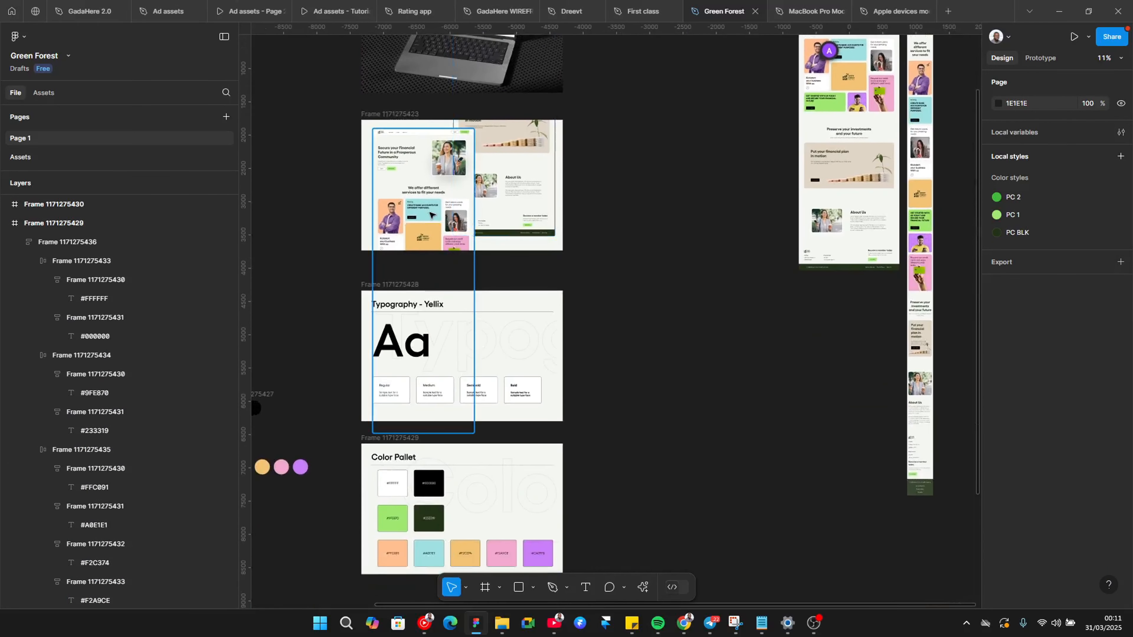
pyautogui.click(431, 215)
pyautogui.hotkey('ctrl', 'c')
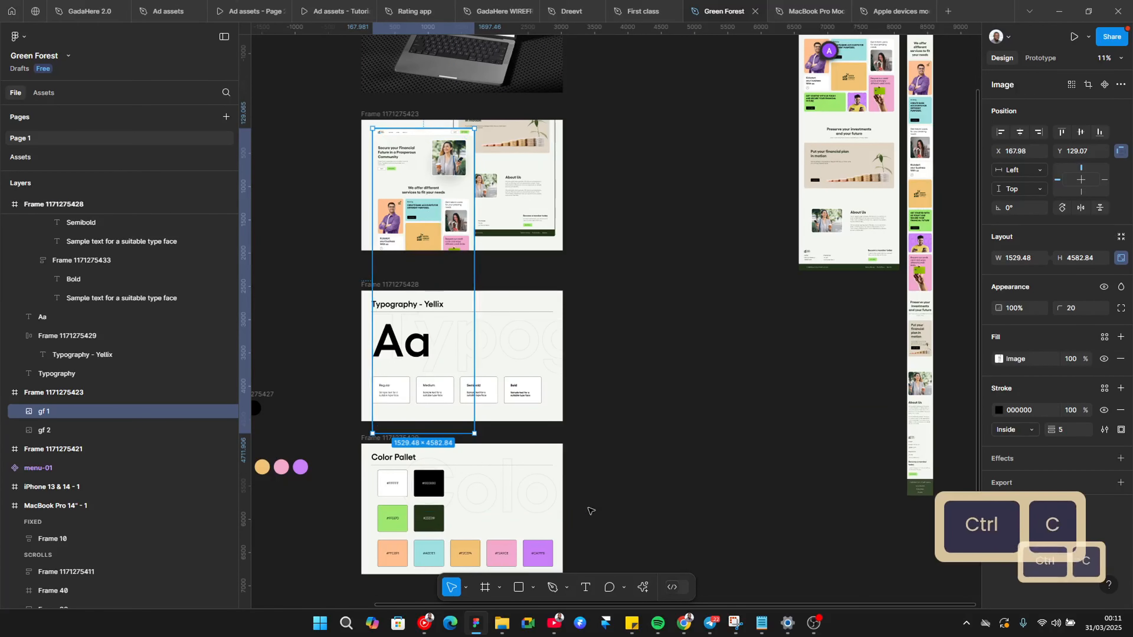
pyautogui.scroll(-5, 611, 452)
pyautogui.click(438, 380)
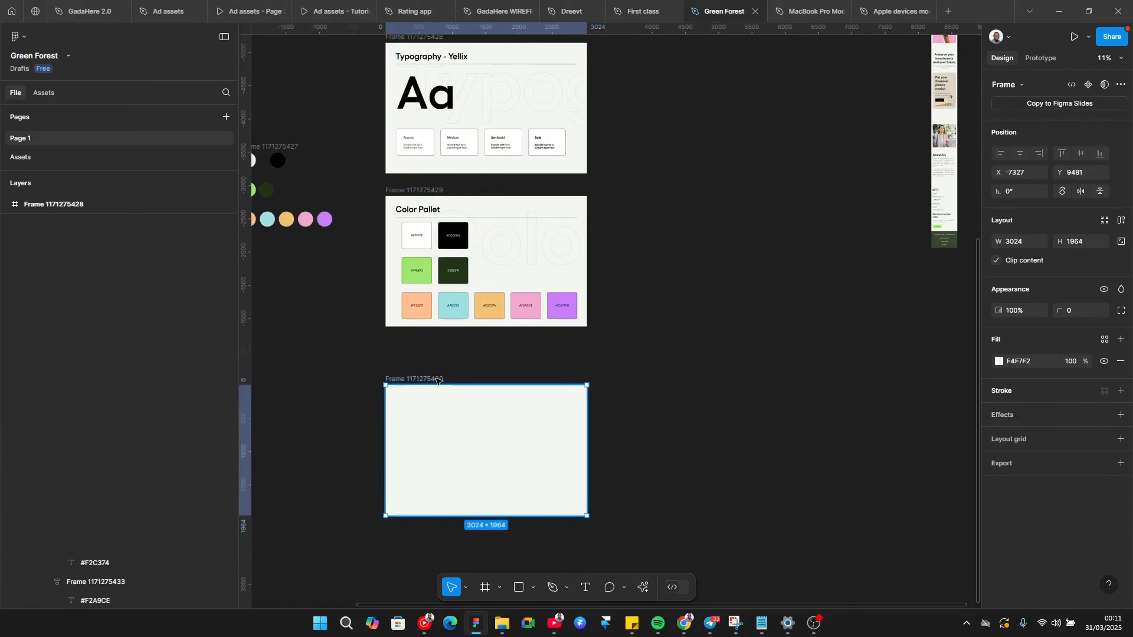
pyautogui.hotkey('ctrl', 'v')
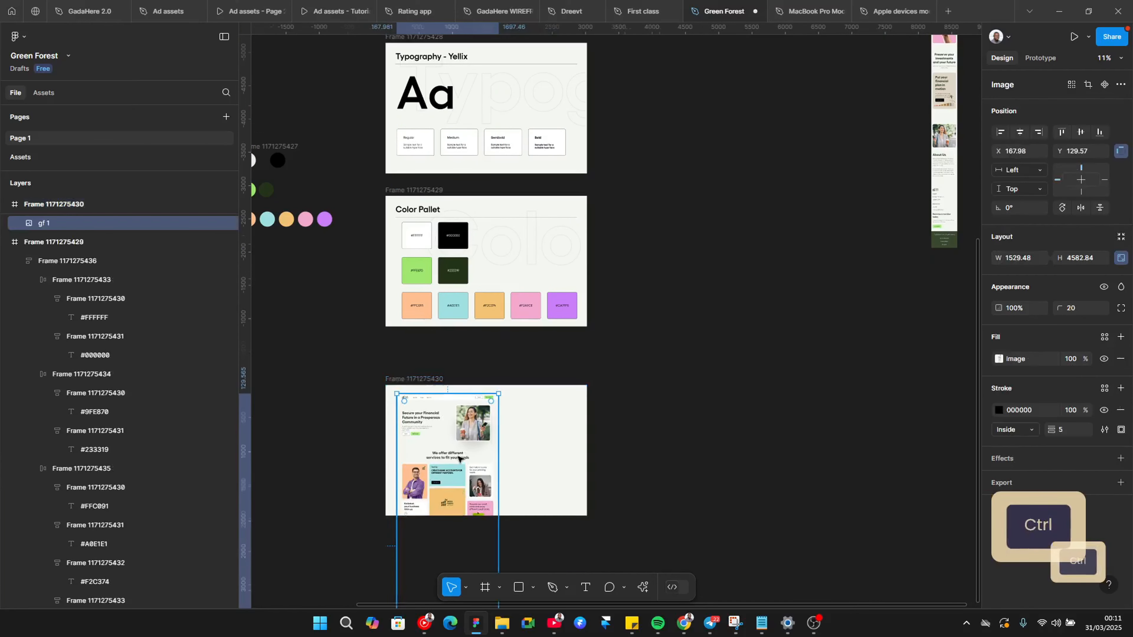
# Scale the landing page image up proportionally to about 2927 px wide, centred horizontally in its frame
pyautogui.scroll(1, 458, 454)
pyautogui.press('k')
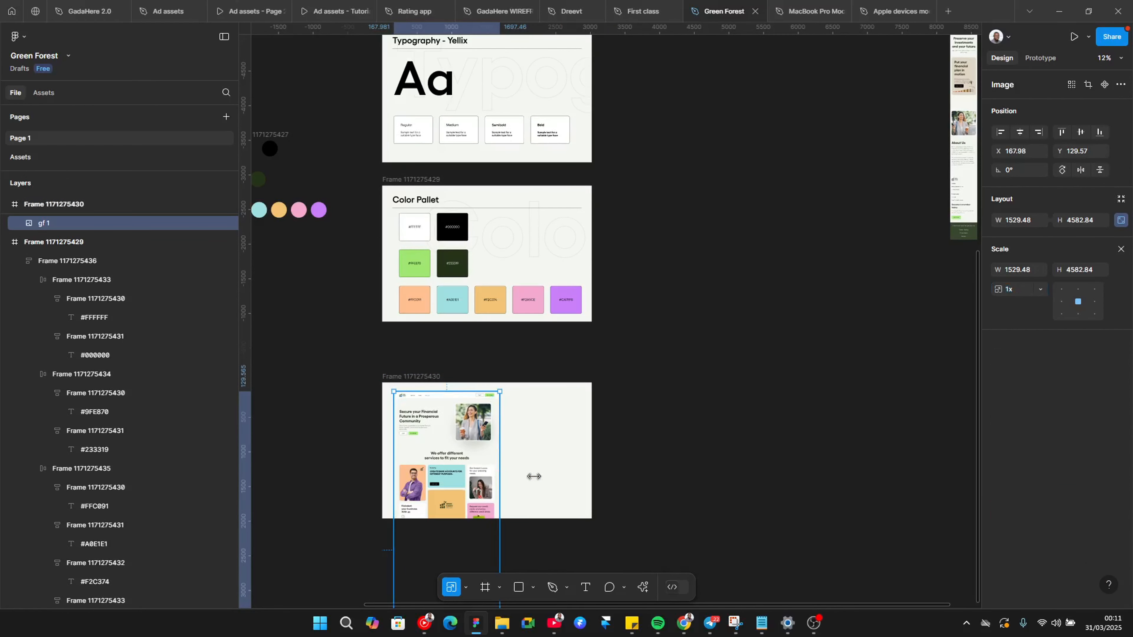
pyautogui.moveTo(534, 476); pyautogui.dragTo(585, 467)
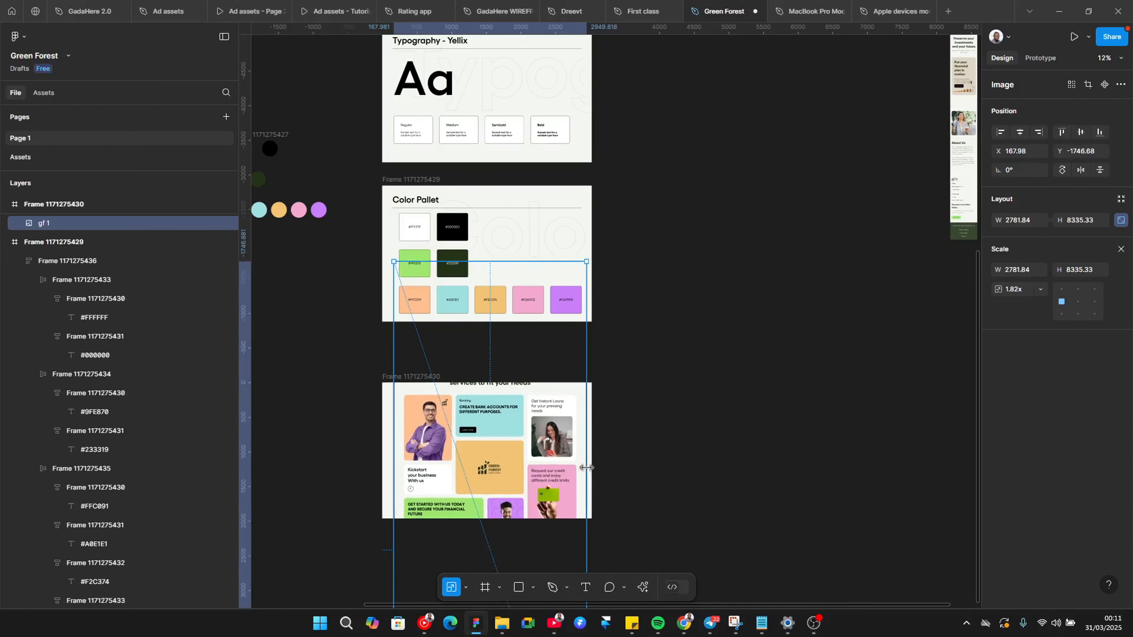
pyautogui.click(1121, 249)
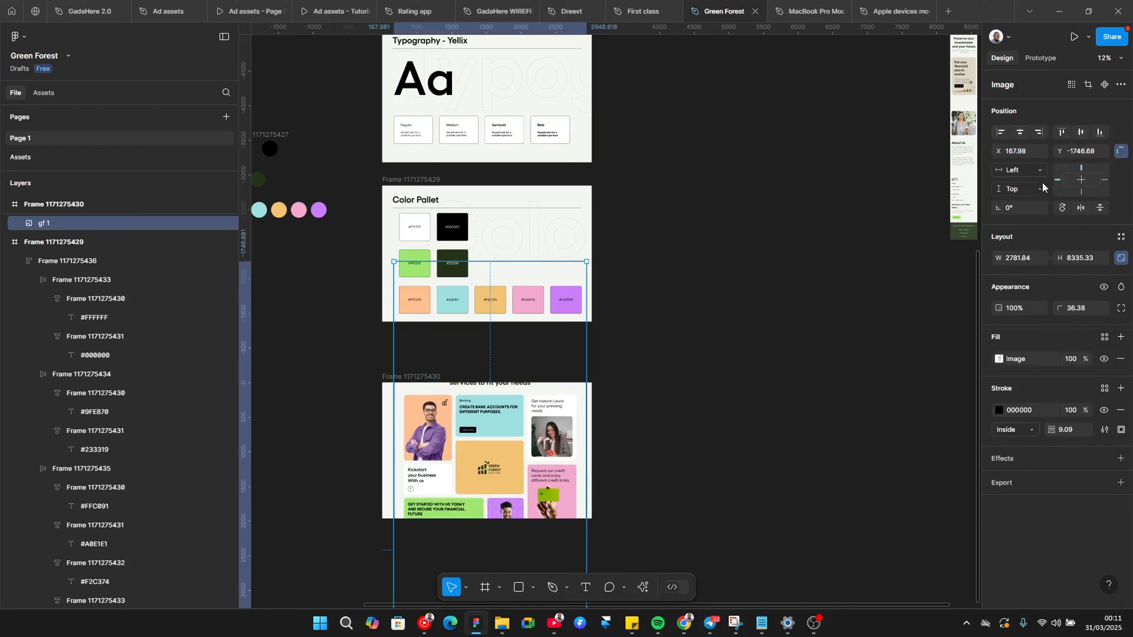
pyautogui.click(1020, 134)
pyautogui.moveTo(580, 503); pyautogui.dragTo(587, 439)
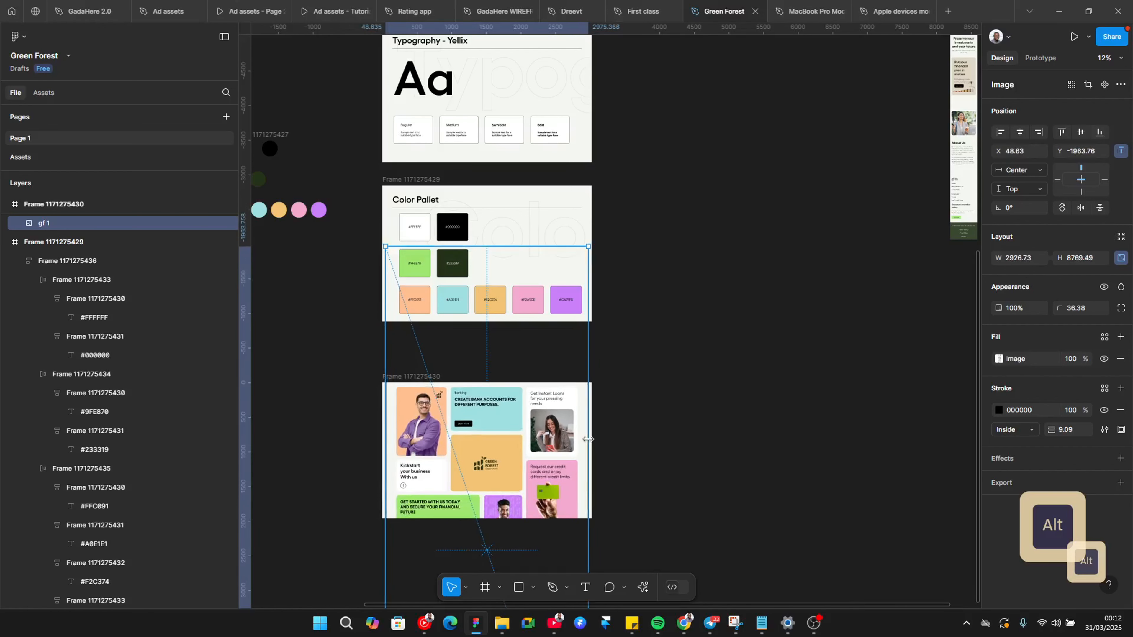
# Align the landing page image to the frame's top edge and extend the frame downward to about 9072 px high
pyautogui.keyDown('ctrl'); pyautogui.scroll(-2, 473, 448); pyautogui.keyUp('ctrl')
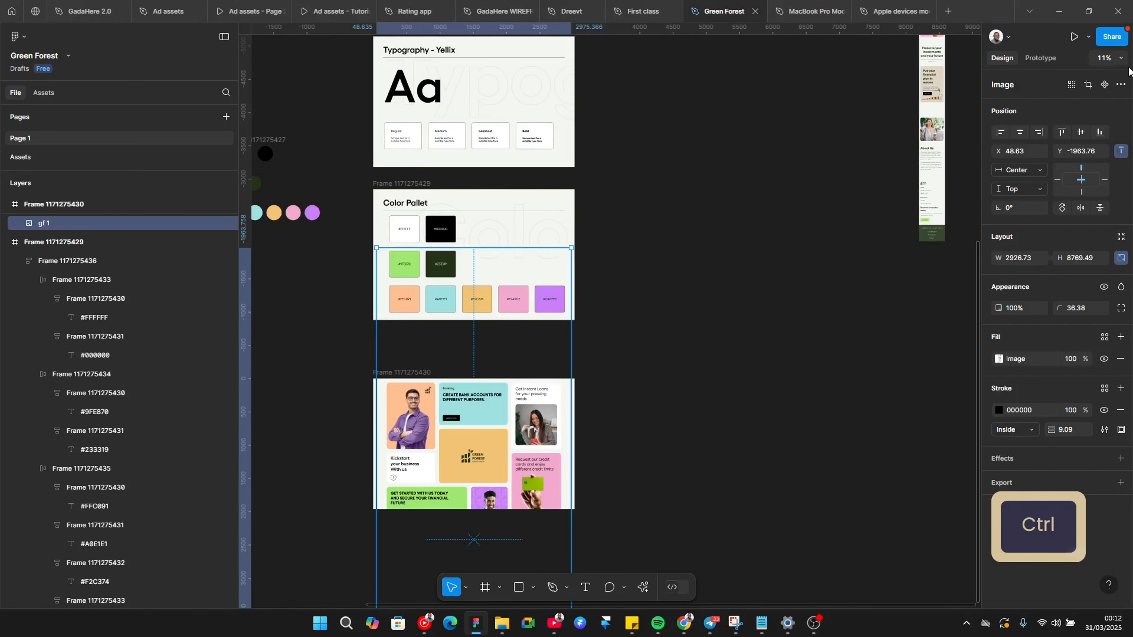
pyautogui.click(1062, 132)
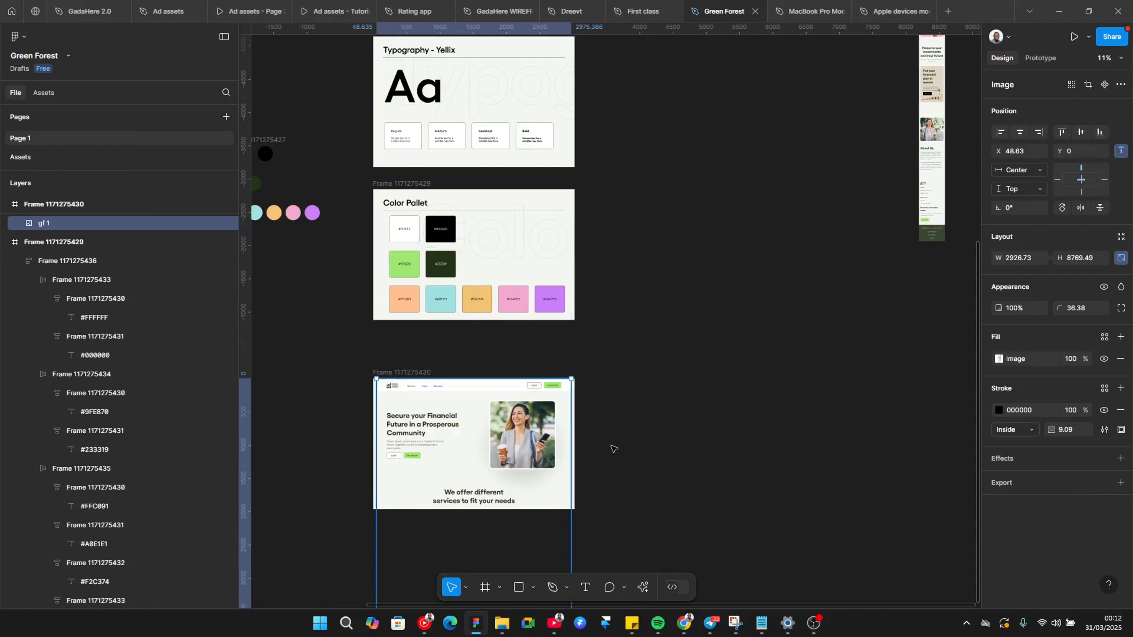
pyautogui.scroll(-5, 355, 108)
pyautogui.click(398, 114)
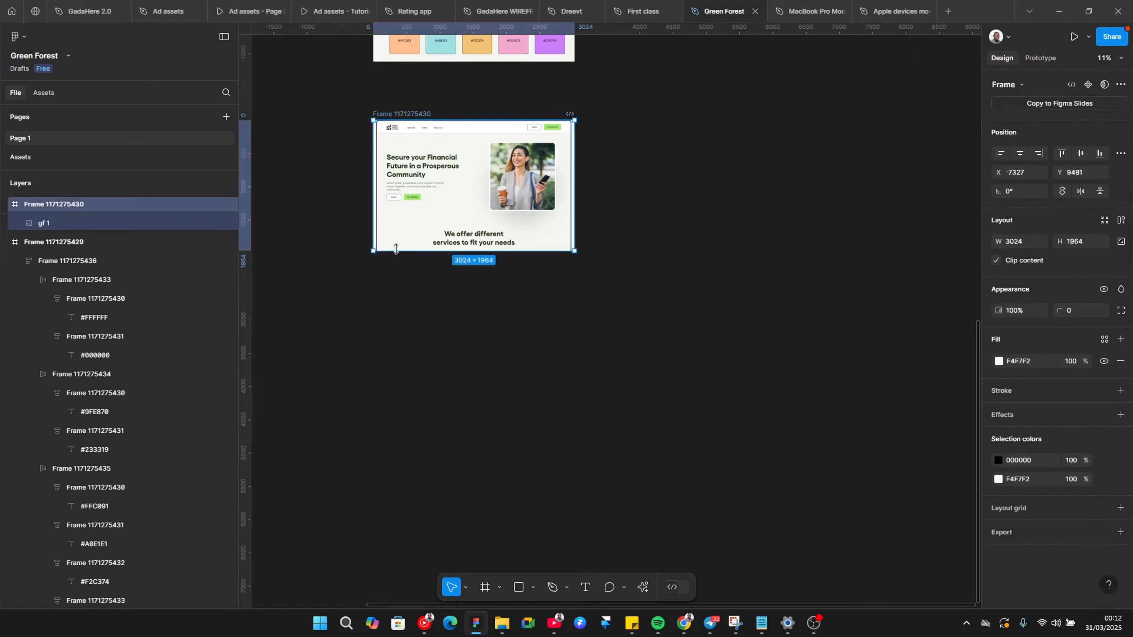
pyautogui.moveTo(396, 259); pyautogui.dragTo(405, 479)
pyautogui.scroll(3, 382, 72)
pyautogui.scroll(4, 397, 211)
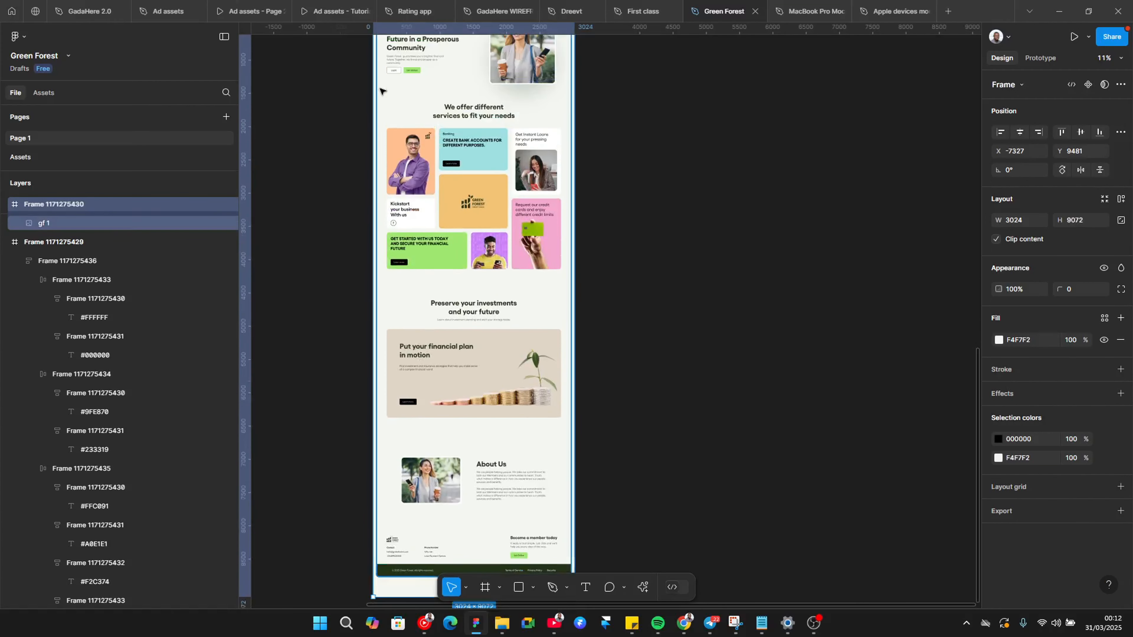
# Scale the landing page image down about its centre to roughly 2776 × 8318 px, leaving a margin inside the frame, and deselect it
pyautogui.click(398, 213)
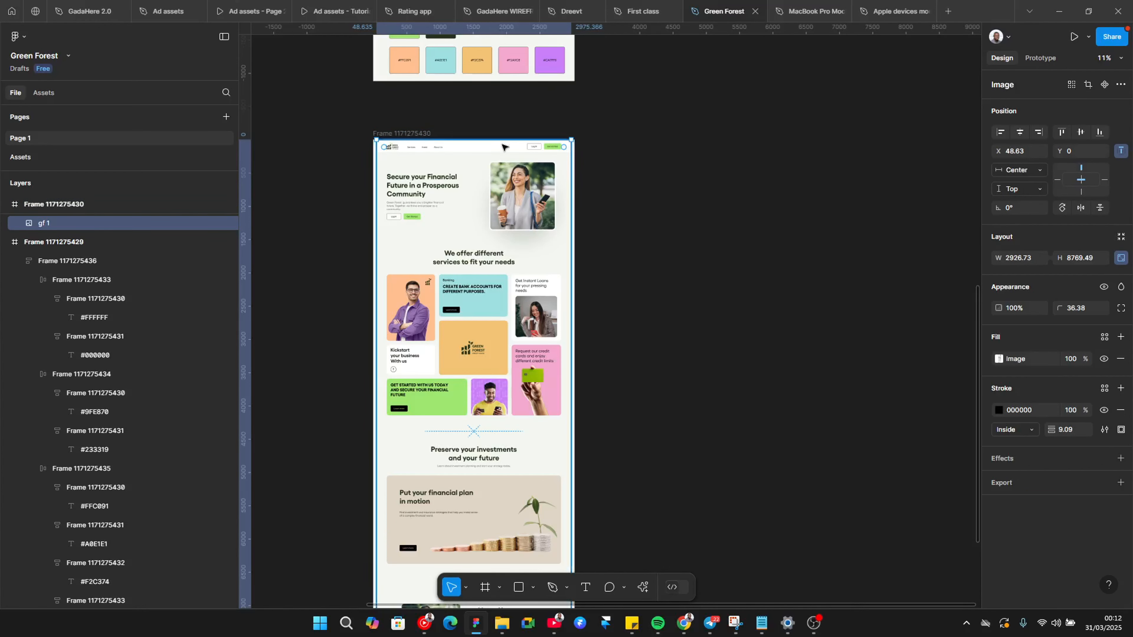
pyautogui.scroll(2, 502, 148)
pyautogui.scroll(1, 503, 147)
pyautogui.press('k')
pyautogui.moveTo(357, 202); pyautogui.dragTo(363, 220)
pyautogui.scroll(-2, 330, 230)
pyautogui.click(537, 310)
pyautogui.scroll(-1, 495, 344)
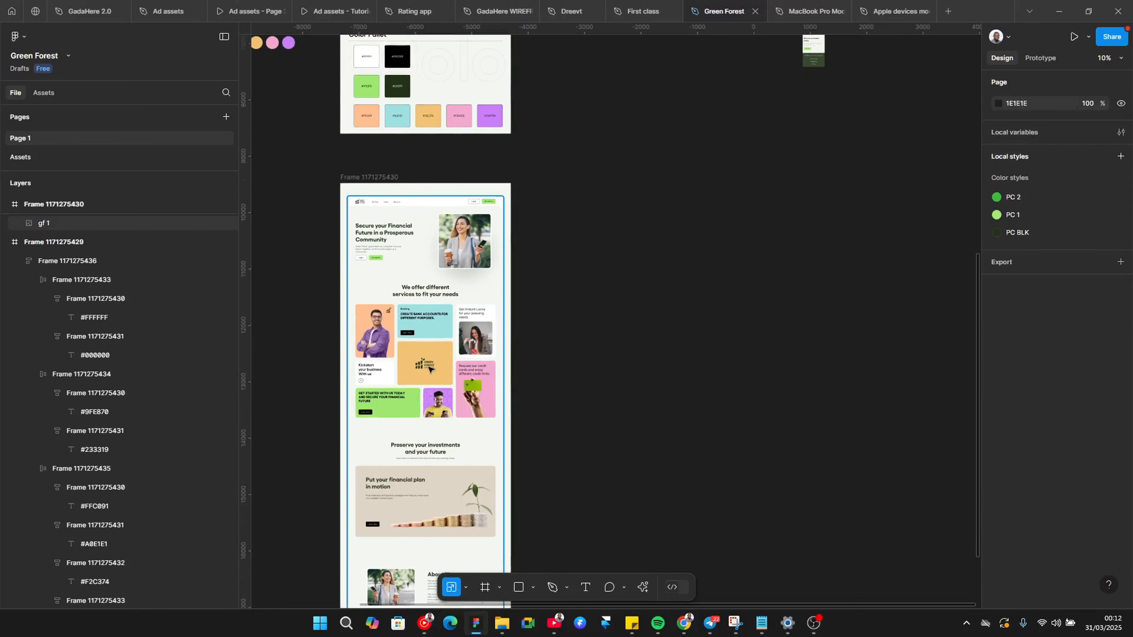
pyautogui.click(429, 370)
pyautogui.scroll(-3, 496, 272)
pyautogui.scroll(-1, 469, 276)
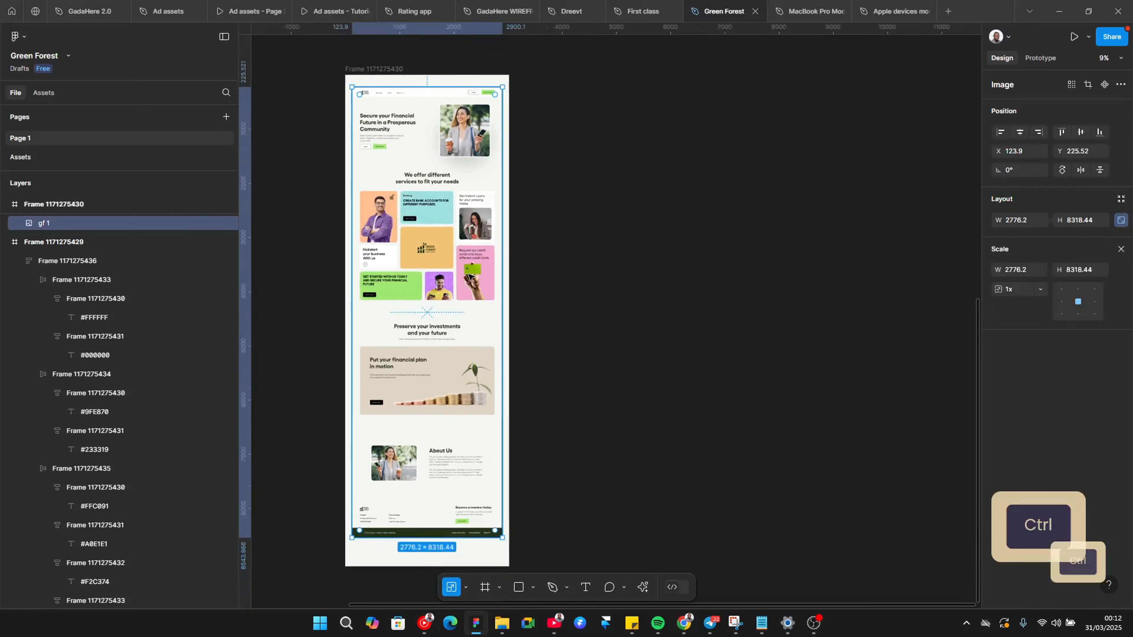
pyautogui.click(597, 417)
# Switch to the Behance travel landing page project, examine how the presentation ends, and return to Figma
pyautogui.scroll(-2, 529, 246)
pyautogui.scroll(1, 535, 233)
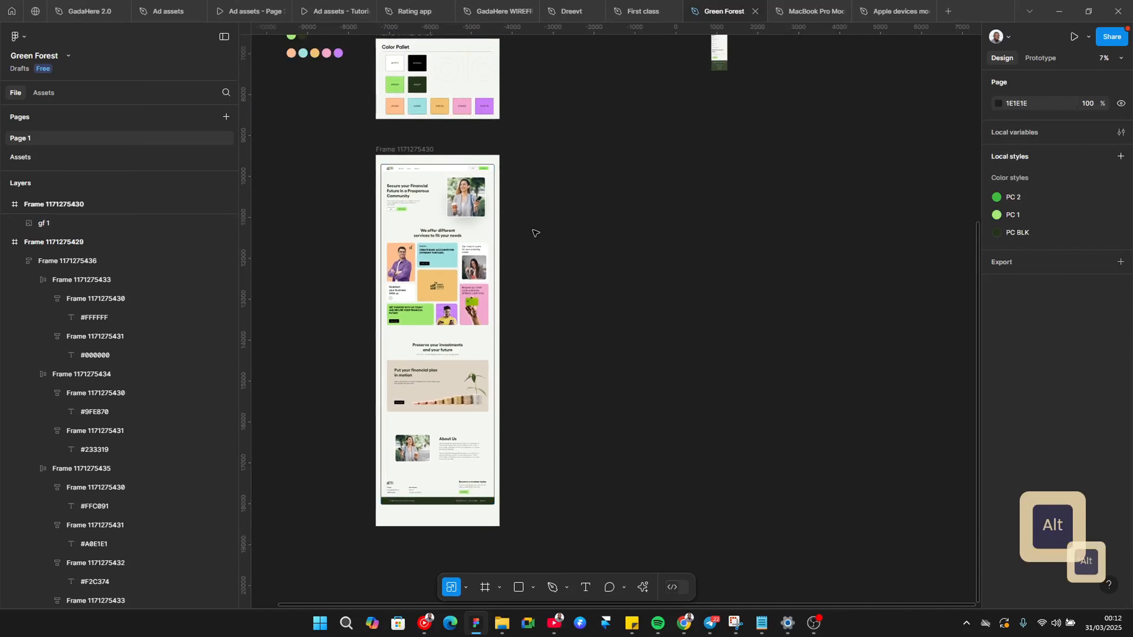
pyautogui.scroll(3, 442, 321)
pyautogui.hotkey('alt', 'Tab')
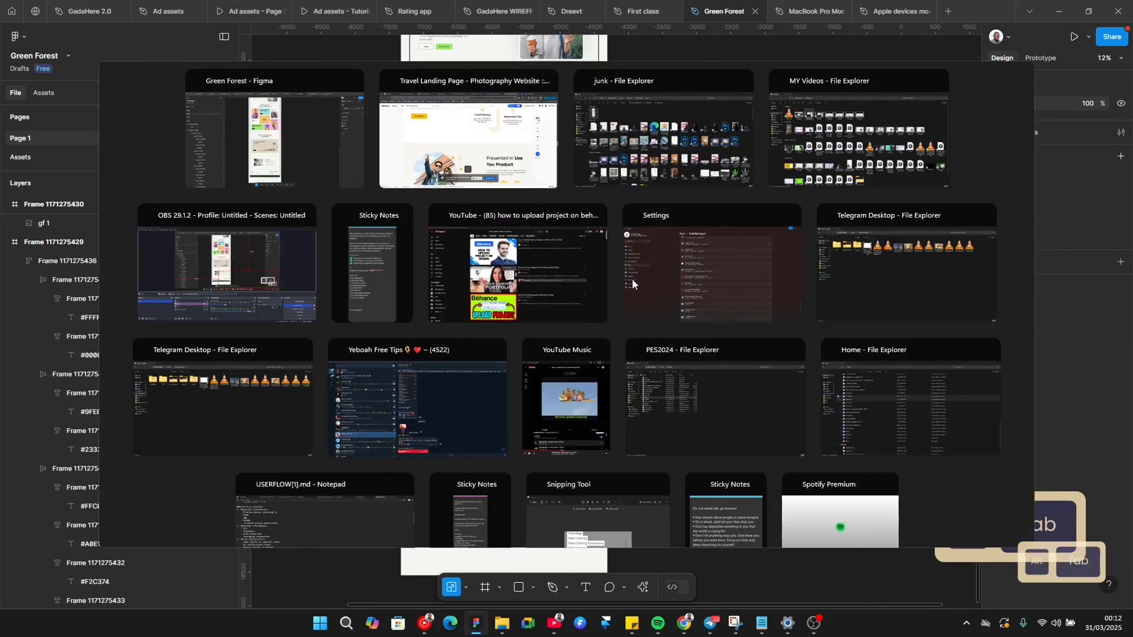
pyautogui.scroll(-20, 548, 307)
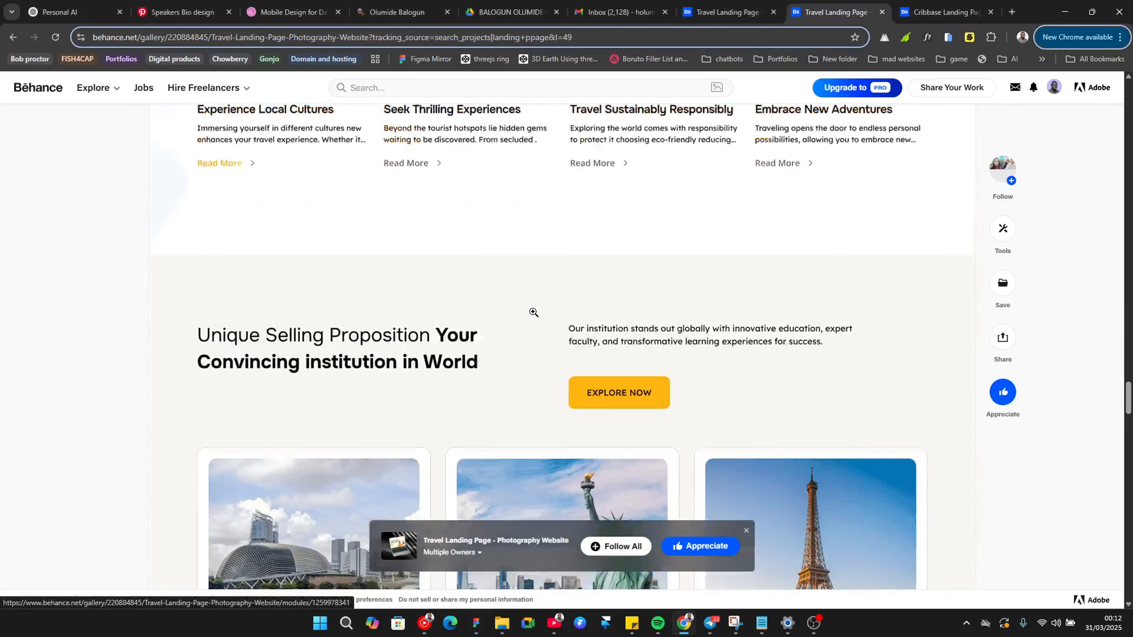
pyautogui.scroll(-10, 534, 312)
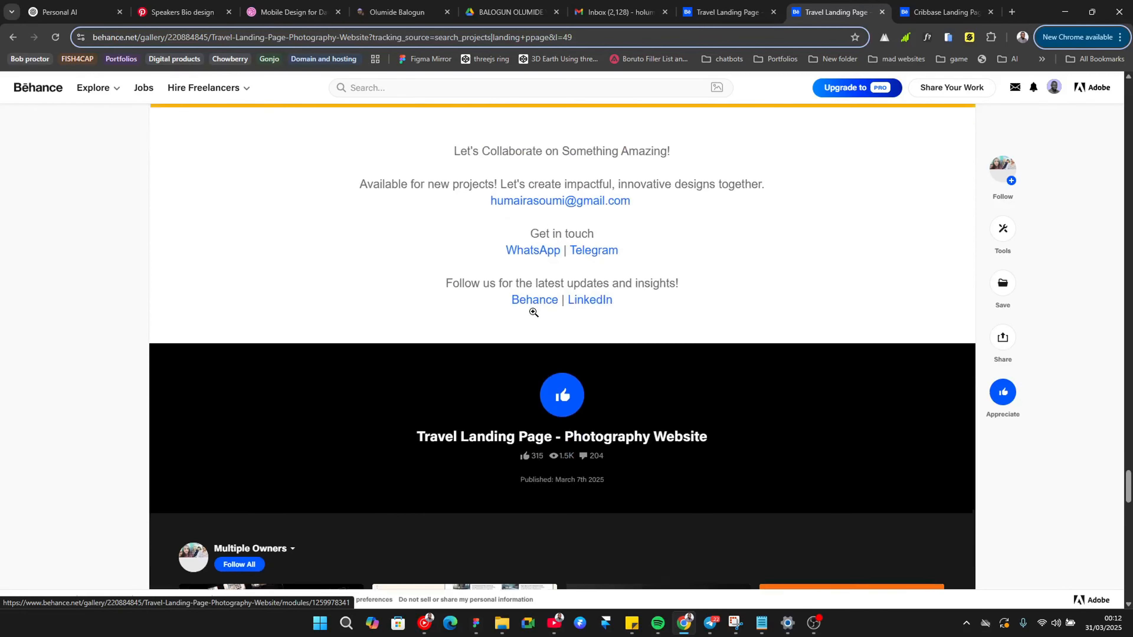
pyautogui.hotkey('alt', 'Tab')
# Duplicate the typography frame straight down to just below the tall landing page frame
pyautogui.scroll(-1, 456, 340)
pyautogui.scroll(-3, 456, 340)
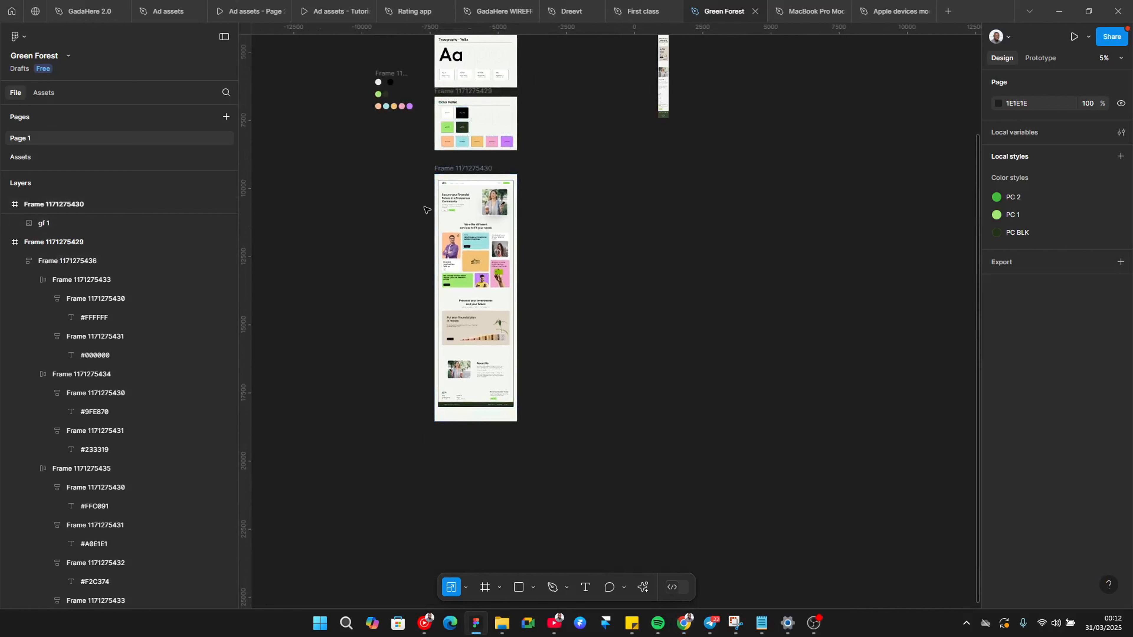
pyautogui.scroll(3, 437, 147)
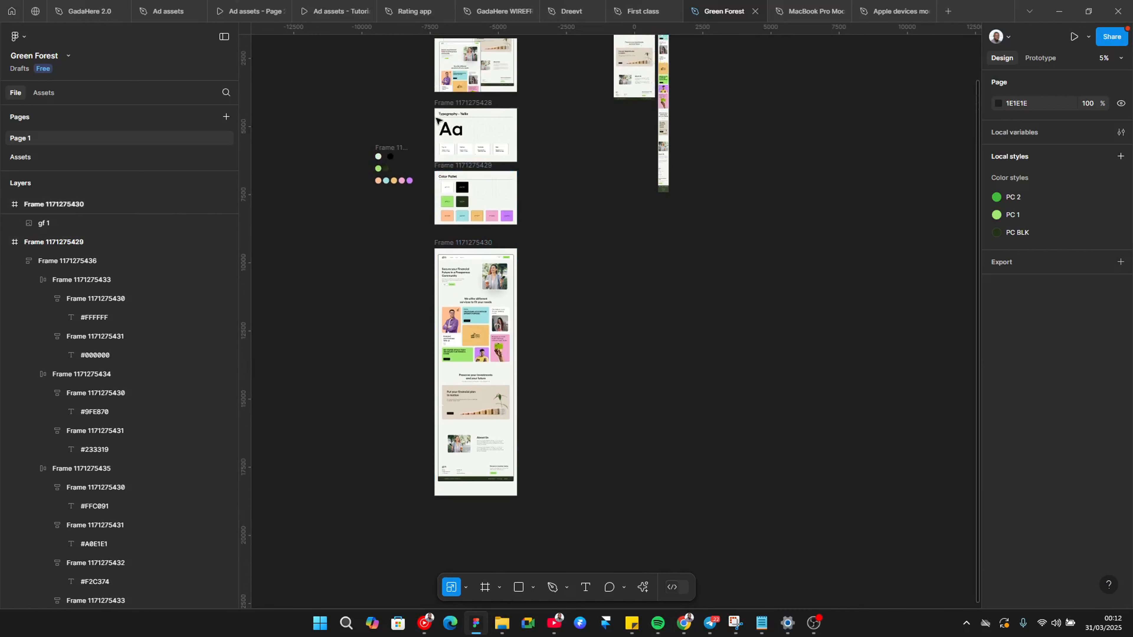
pyautogui.click(441, 106)
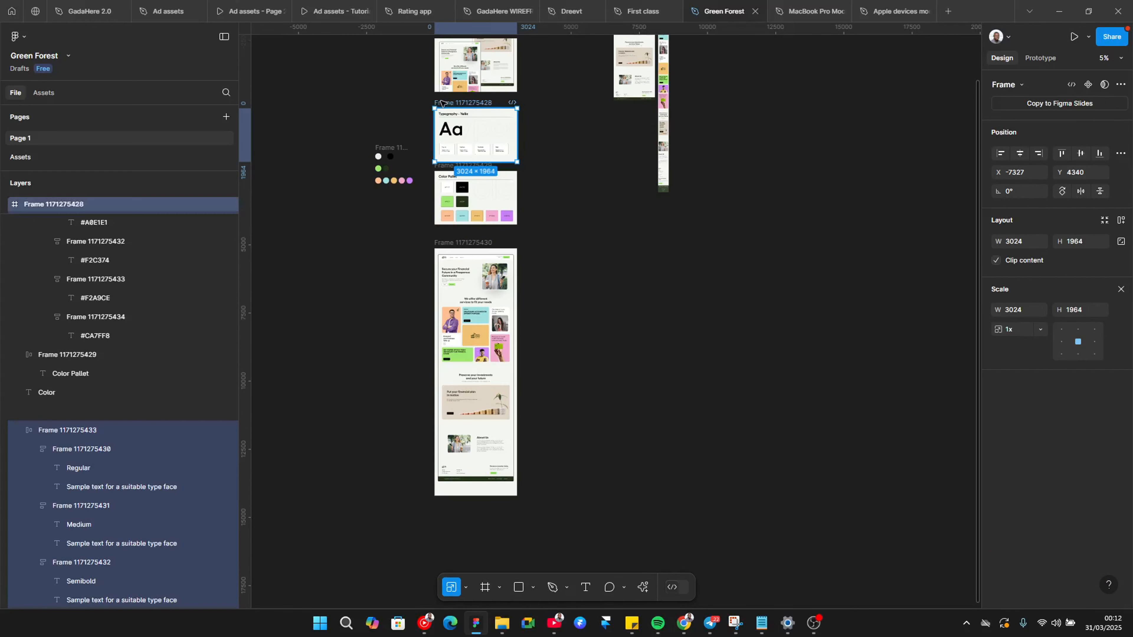
pyautogui.press('alt')
pyautogui.moveTo(441, 386); pyautogui.dragTo(441, 512)
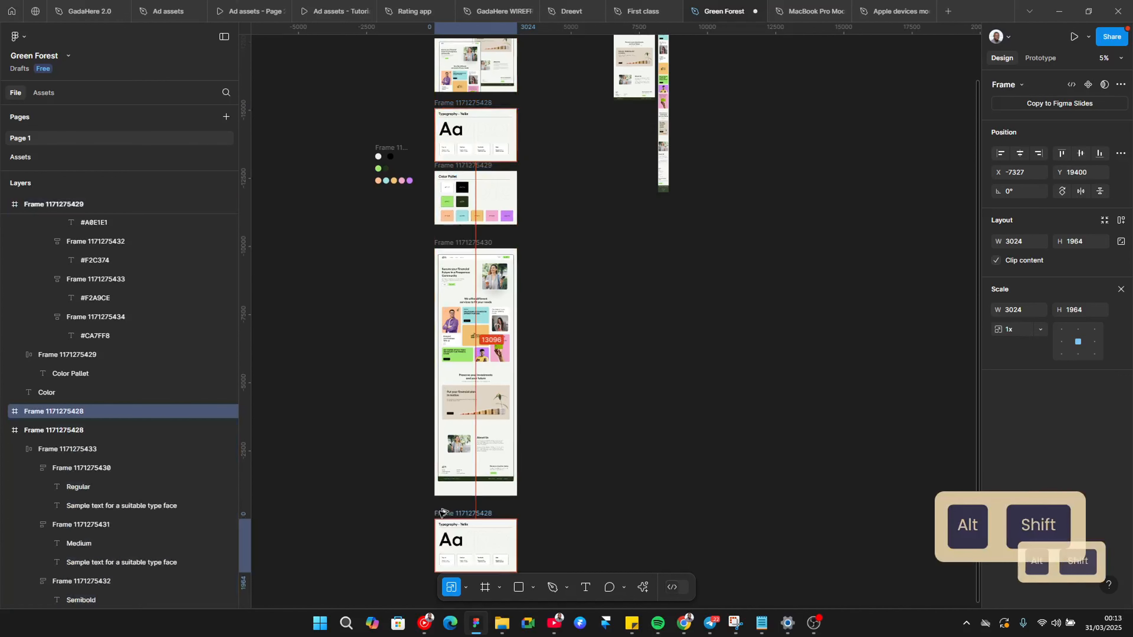
# Delete the title, the font weight cards and the outlined Typography text from the duplicated frame, keeping only the Aa text
pyautogui.scroll(5, 441, 511)
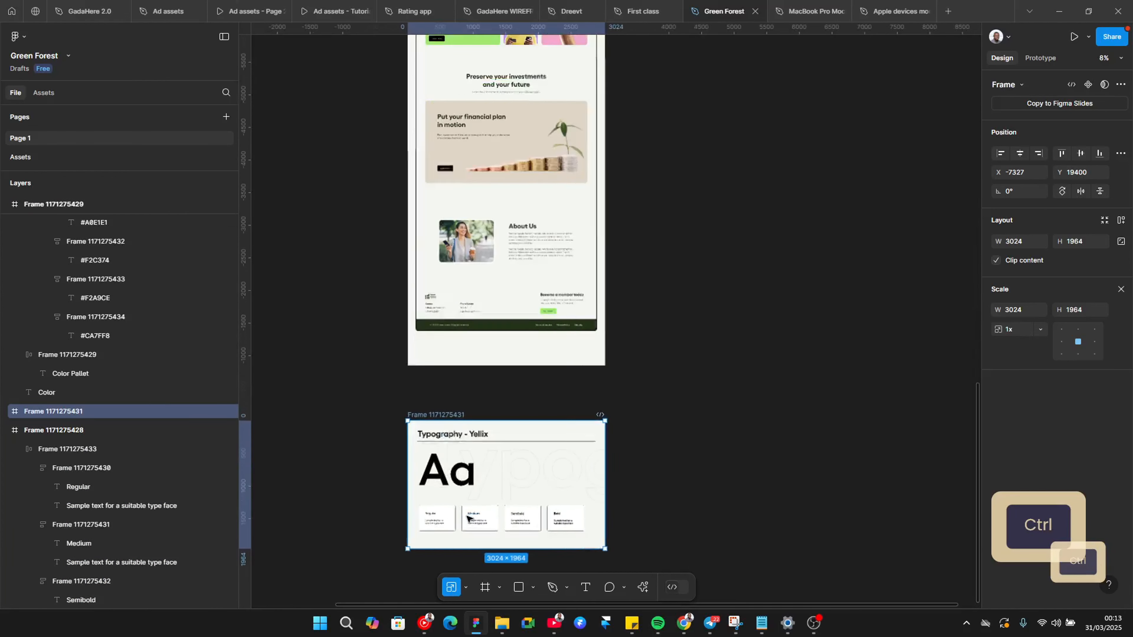
pyautogui.press('Delete')
pyautogui.click(474, 431)
pyautogui.press('Delete')
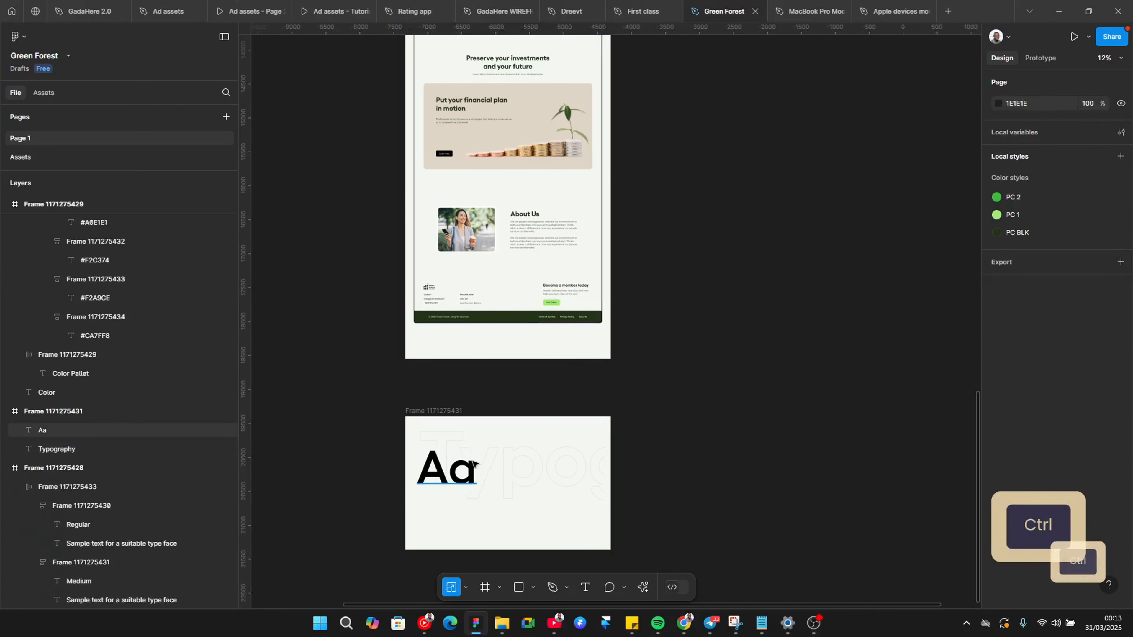
pyautogui.keyDown('ctrl'); pyautogui.scroll(5, 473, 464); pyautogui.keyUp('ctrl')
pyautogui.keyDown('ctrl'); pyautogui.click(575, 478); pyautogui.keyUp('ctrl')
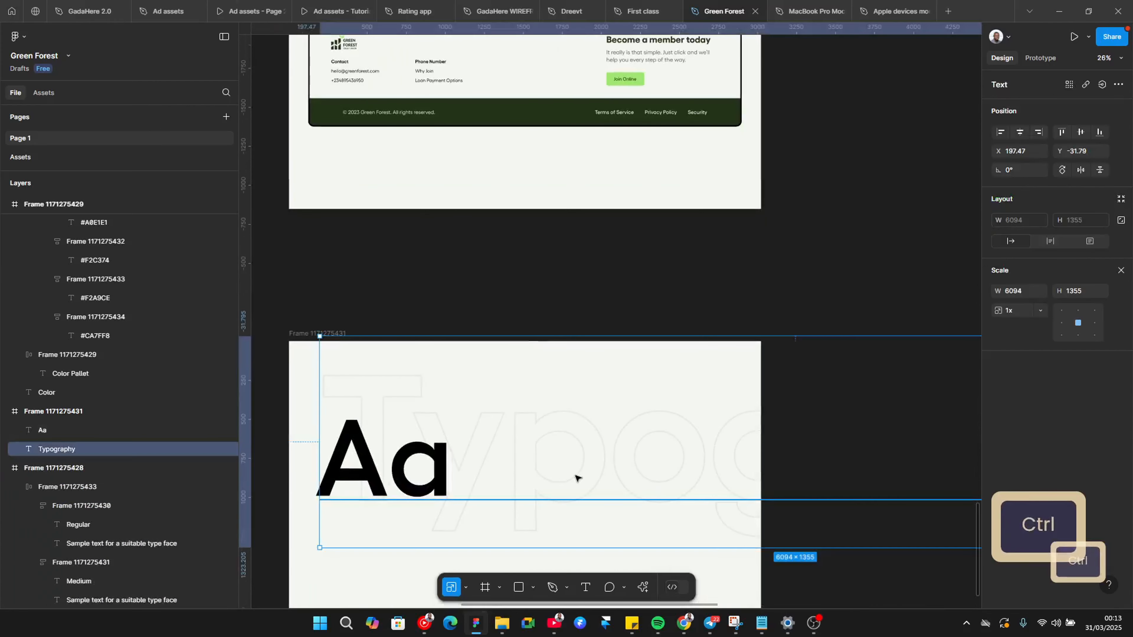
pyautogui.press('Delete')
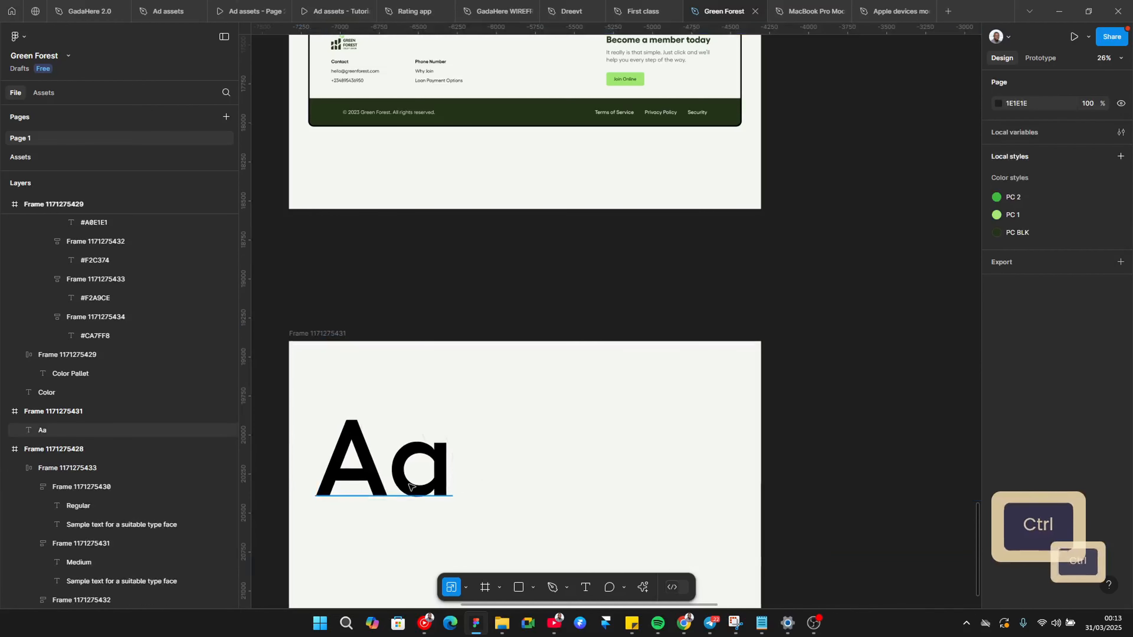
# Replace the Aa text in the duplicated frame with THANK YOU
pyautogui.keyDown('ctrl'); pyautogui.click(410, 486); pyautogui.keyUp('ctrl')
pyautogui.doubleClick(410, 486)
pyautogui.write('T')
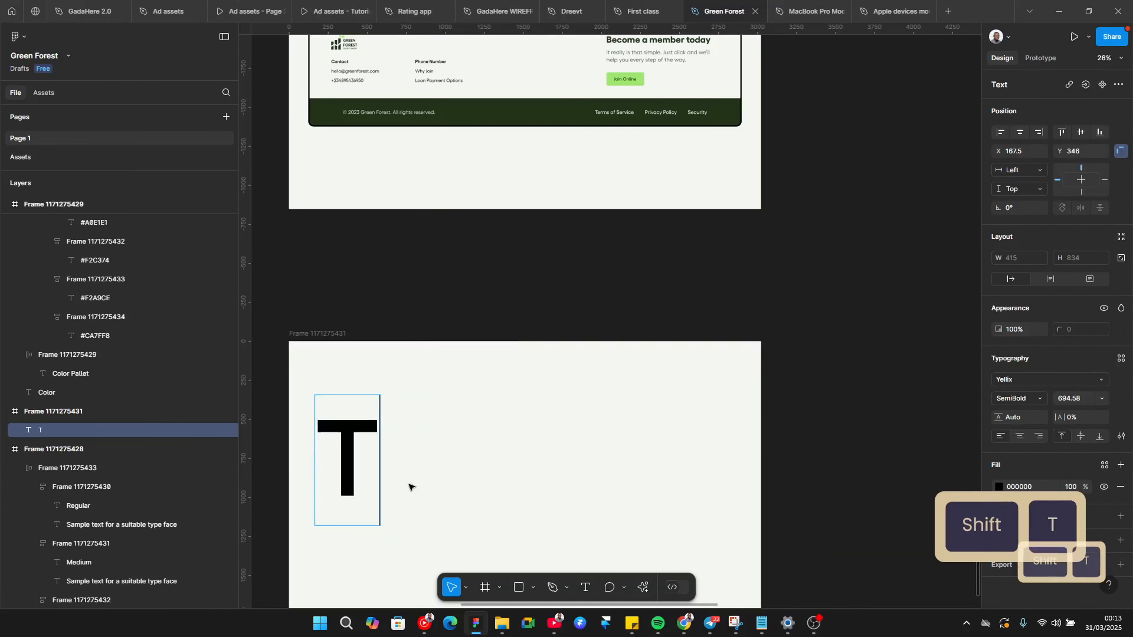
pyautogui.write('HANK ')
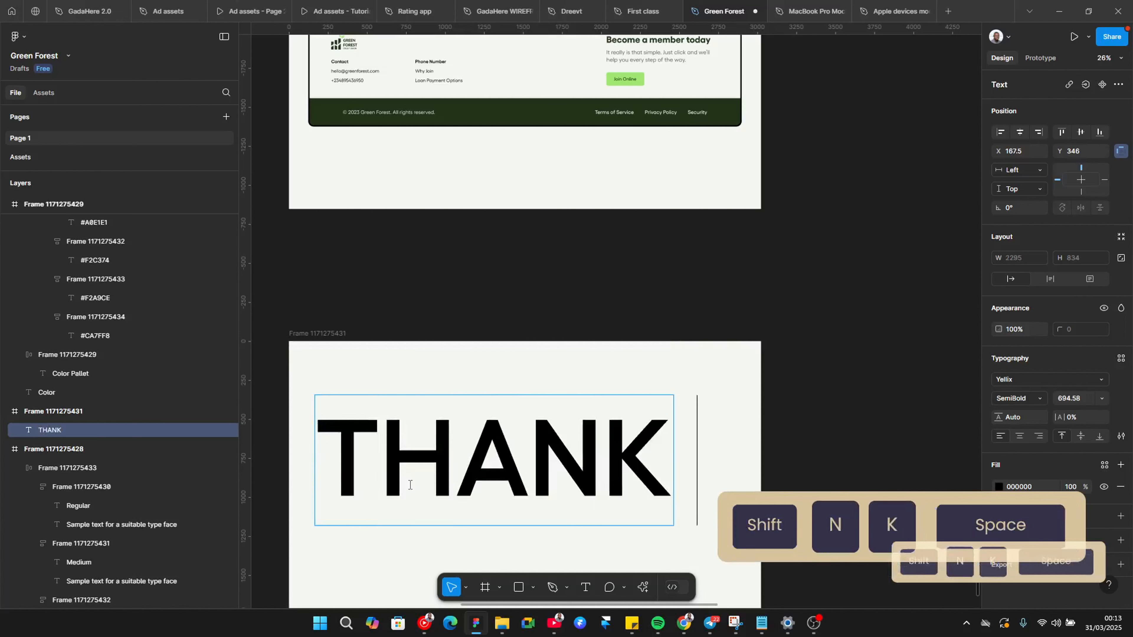
pyautogui.write('YOU')
pyautogui.press('Escape')
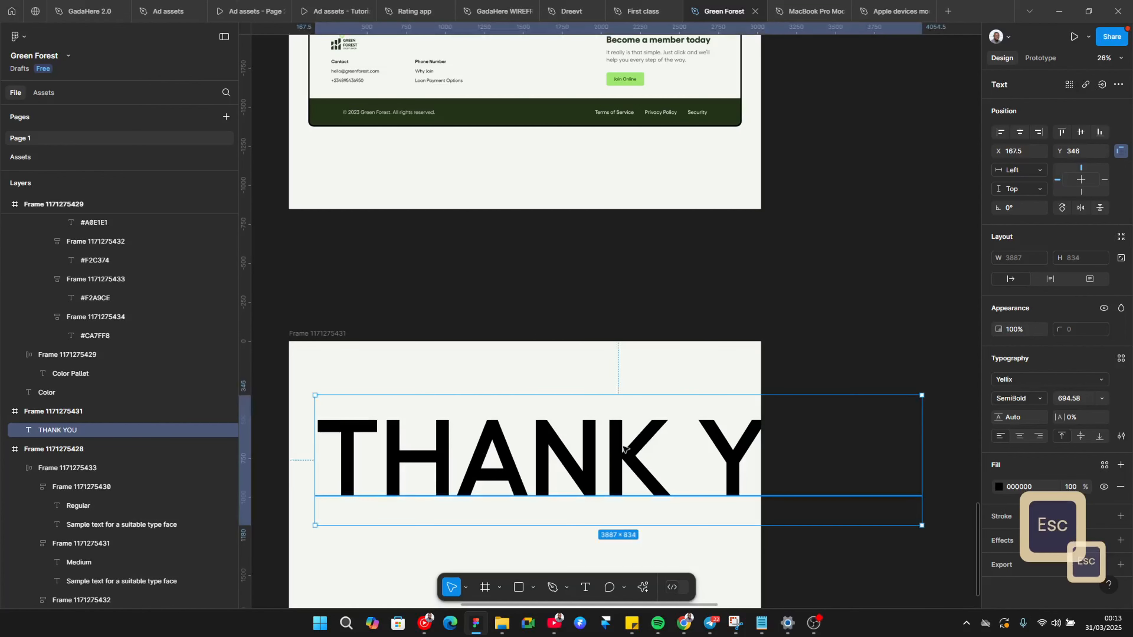
# Scale the THANK YOU text down proportionally to about 2623 px wide and centre it horizontally and vertically in the frame
pyautogui.moveTo(924, 432); pyautogui.dragTo(738, 439)
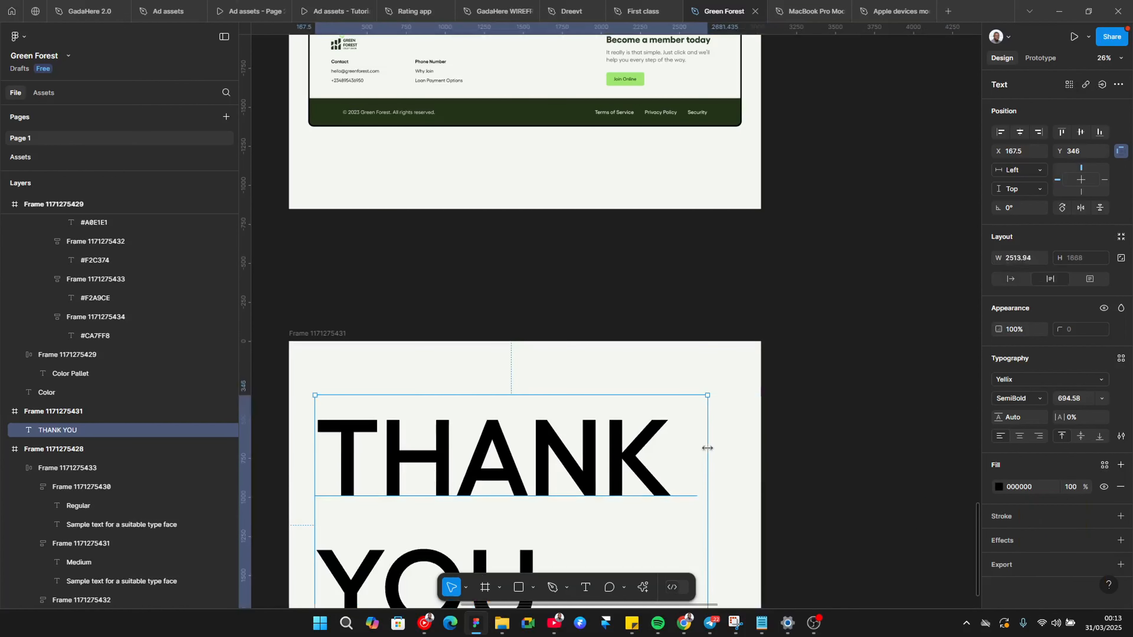
pyautogui.hotkey('ctrl', 'z')
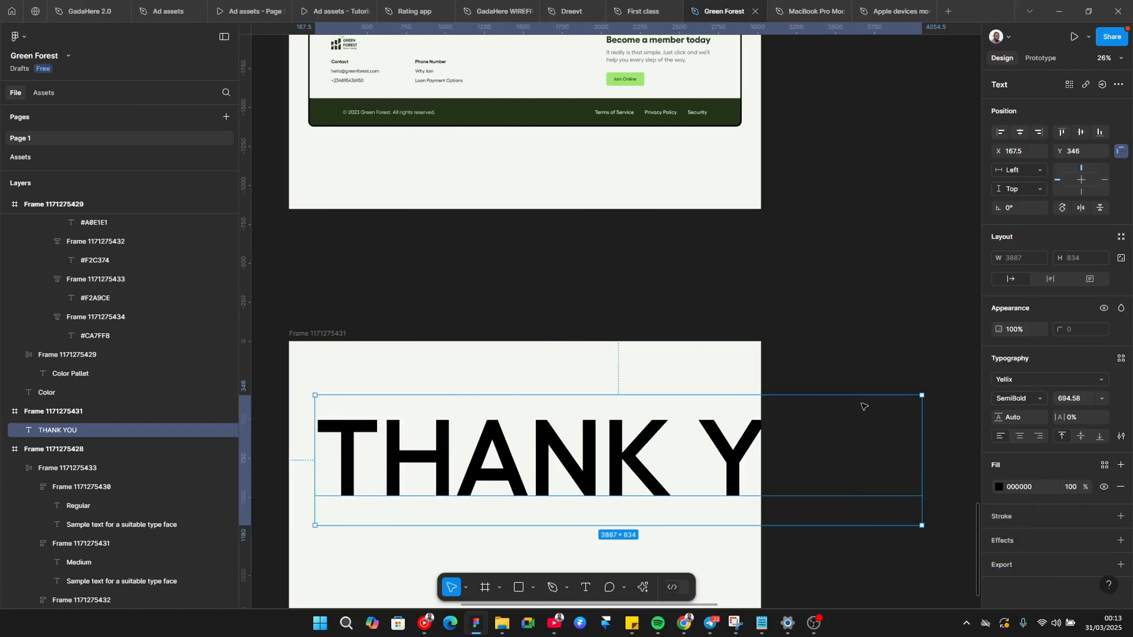
pyautogui.press('k')
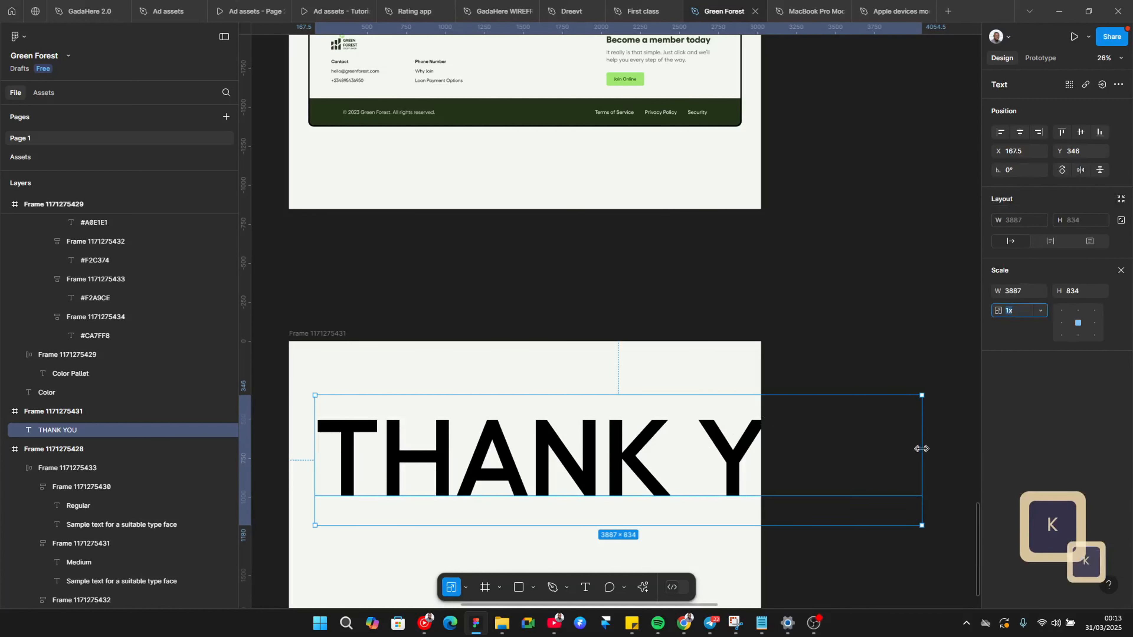
pyautogui.moveTo(921, 449); pyautogui.dragTo(726, 448)
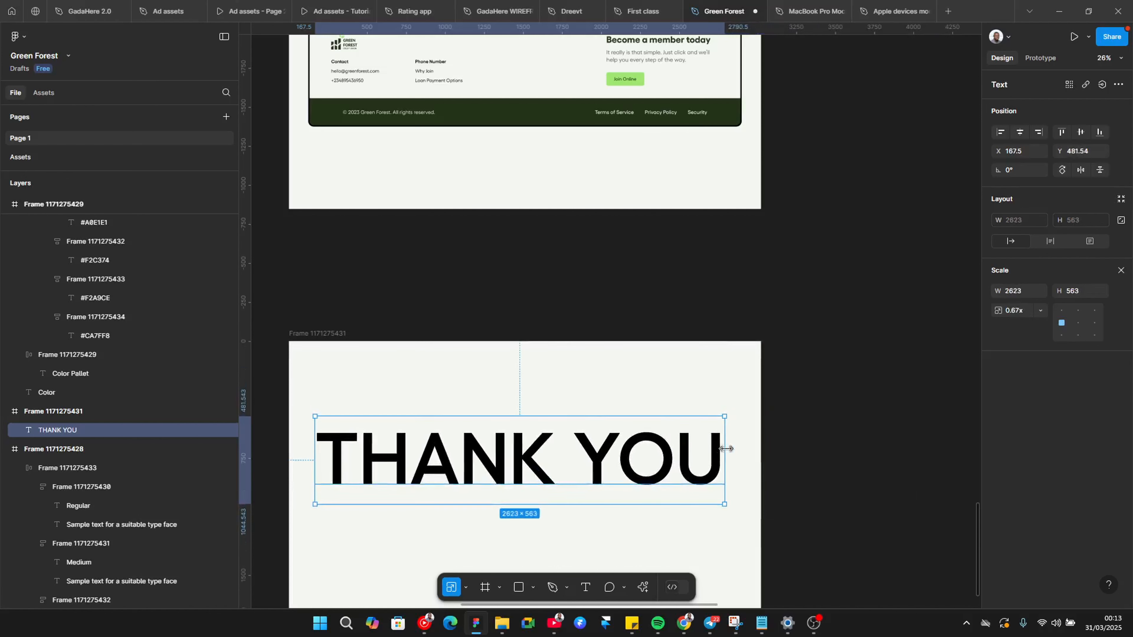
pyautogui.click(1019, 133)
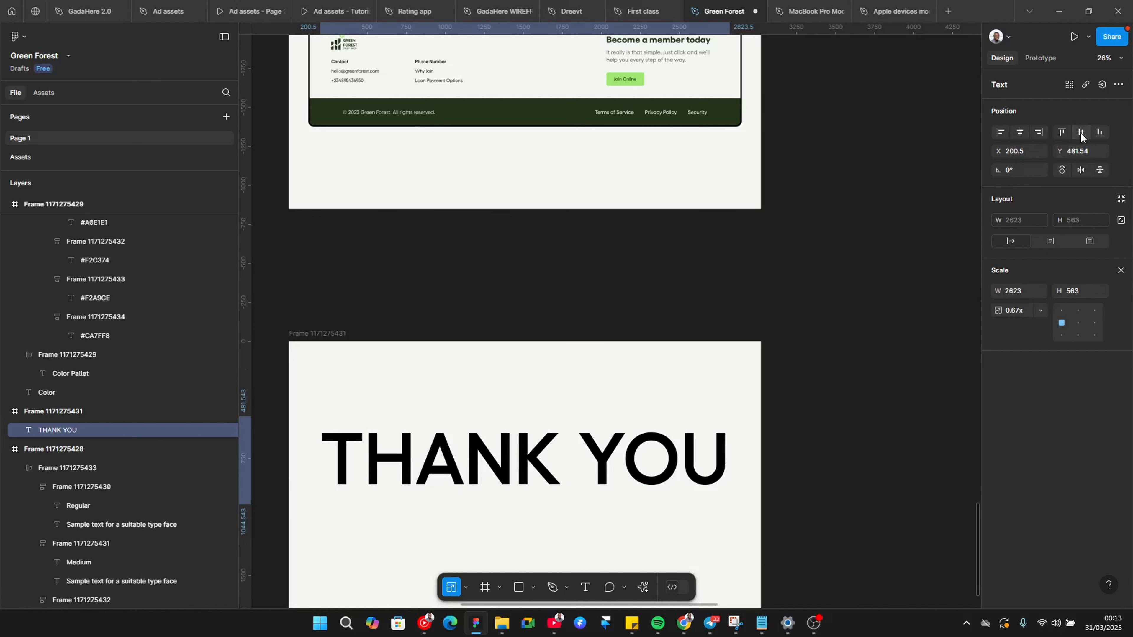
pyautogui.click(1080, 134)
# Shorten the THANK YOU frame to about 1008 px high by raising its bottom edge, then deselect it
pyautogui.scroll(-1, 541, 435)
pyautogui.keyDown('ctrl'); pyautogui.click(356, 286); pyautogui.keyUp('ctrl')
pyautogui.scroll(-2, 490, 360)
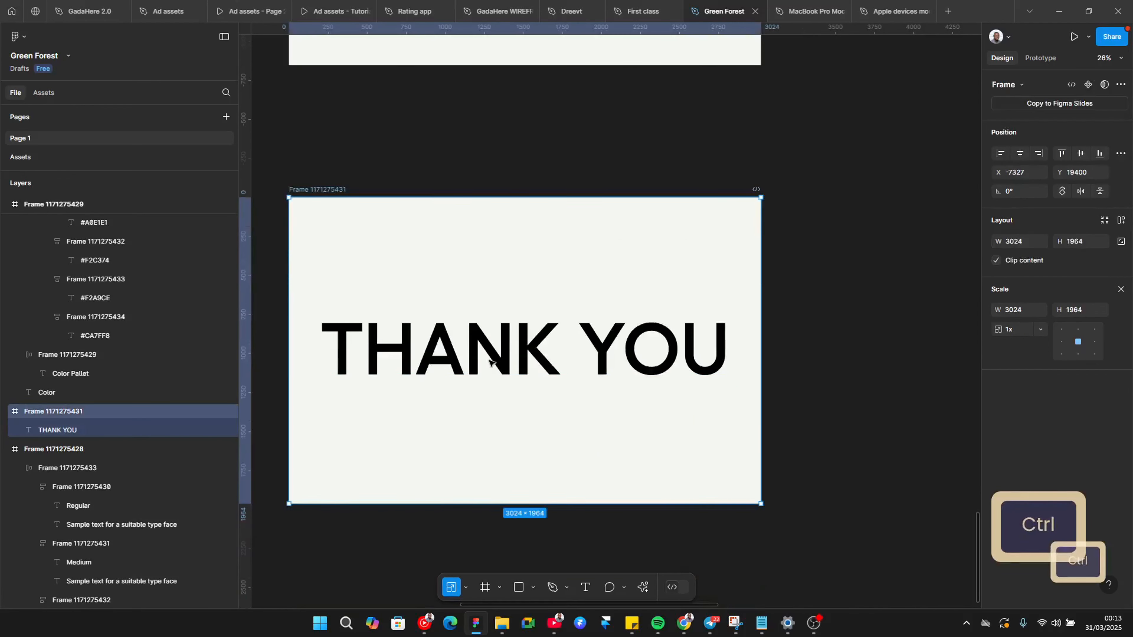
pyautogui.press('v')
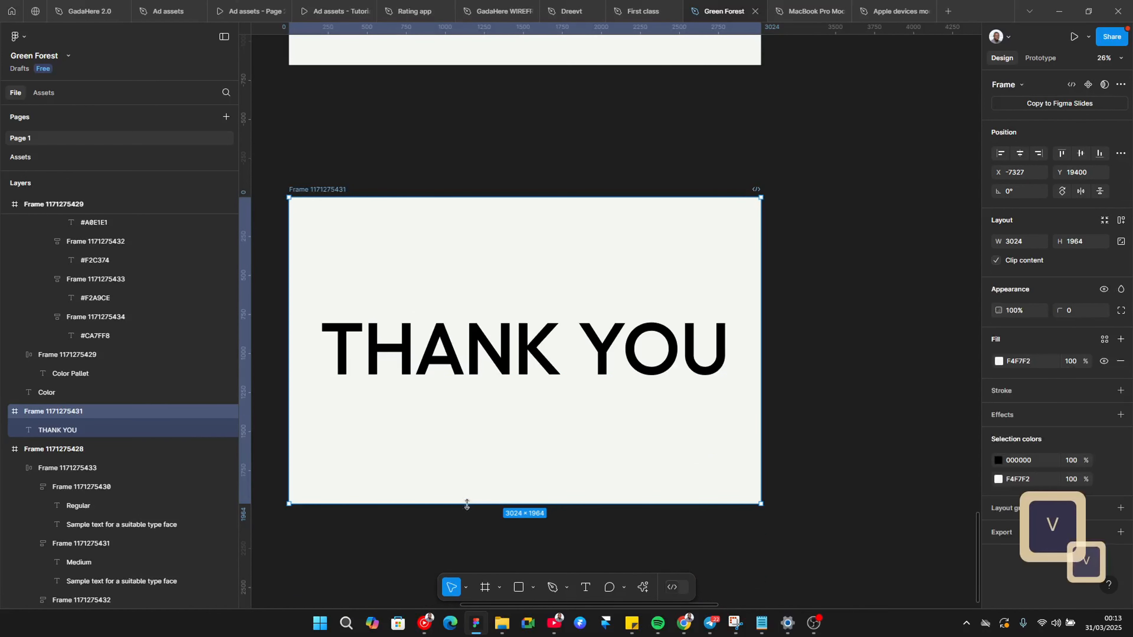
pyautogui.moveTo(466, 505); pyautogui.dragTo(482, 355)
pyautogui.scroll(-5, 595, 328)
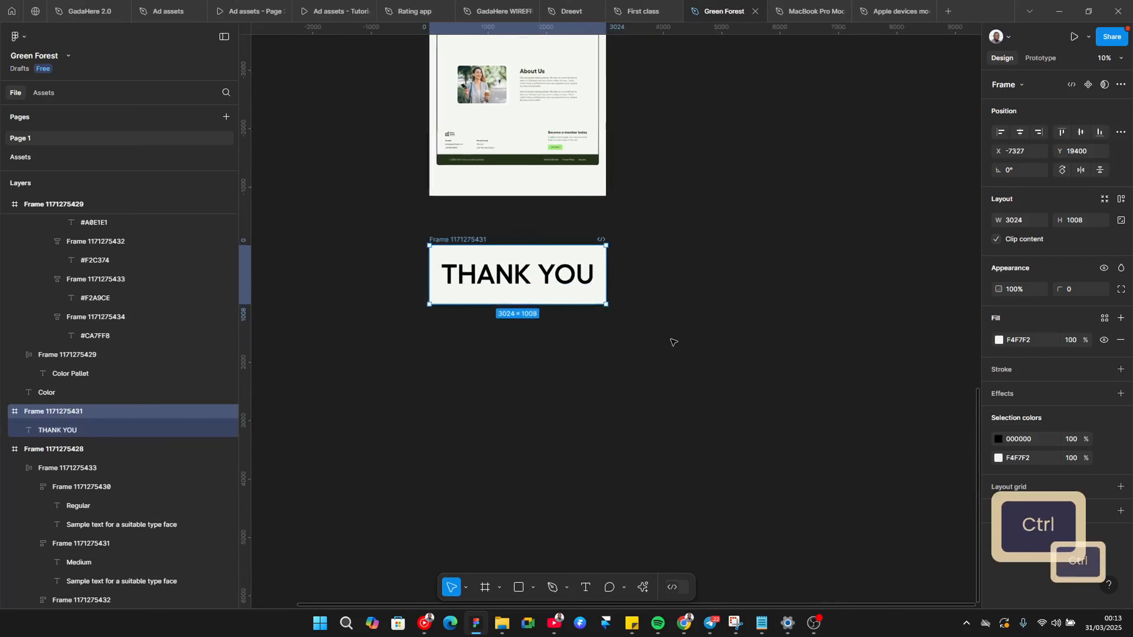
pyautogui.click(514, 370)
pyautogui.scroll(2, 515, 364)
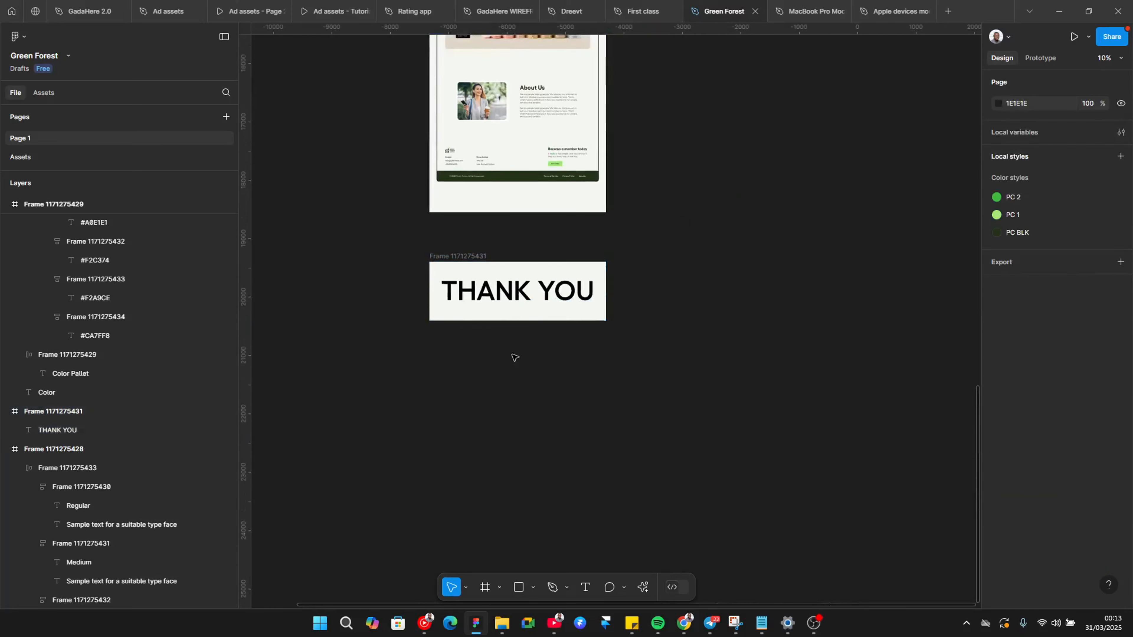